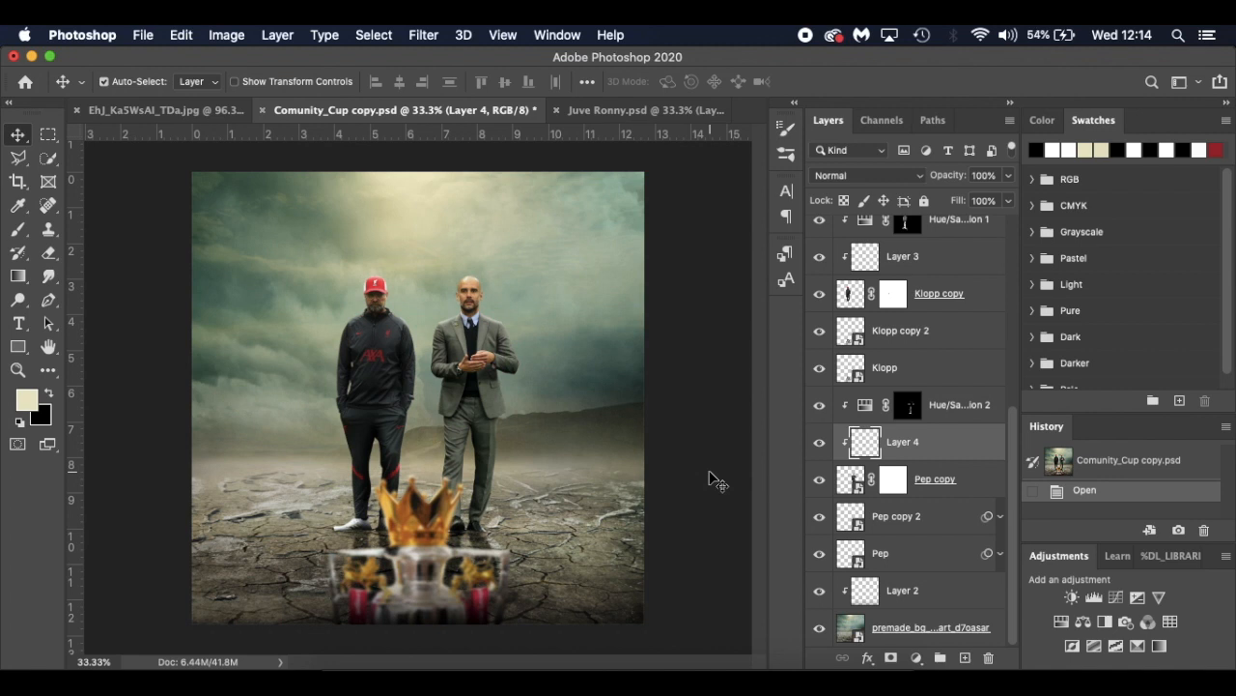
Switch to Safari and look through the Bleacher Report Football Instagram posts for football artwork examples
left_click(425, 662)
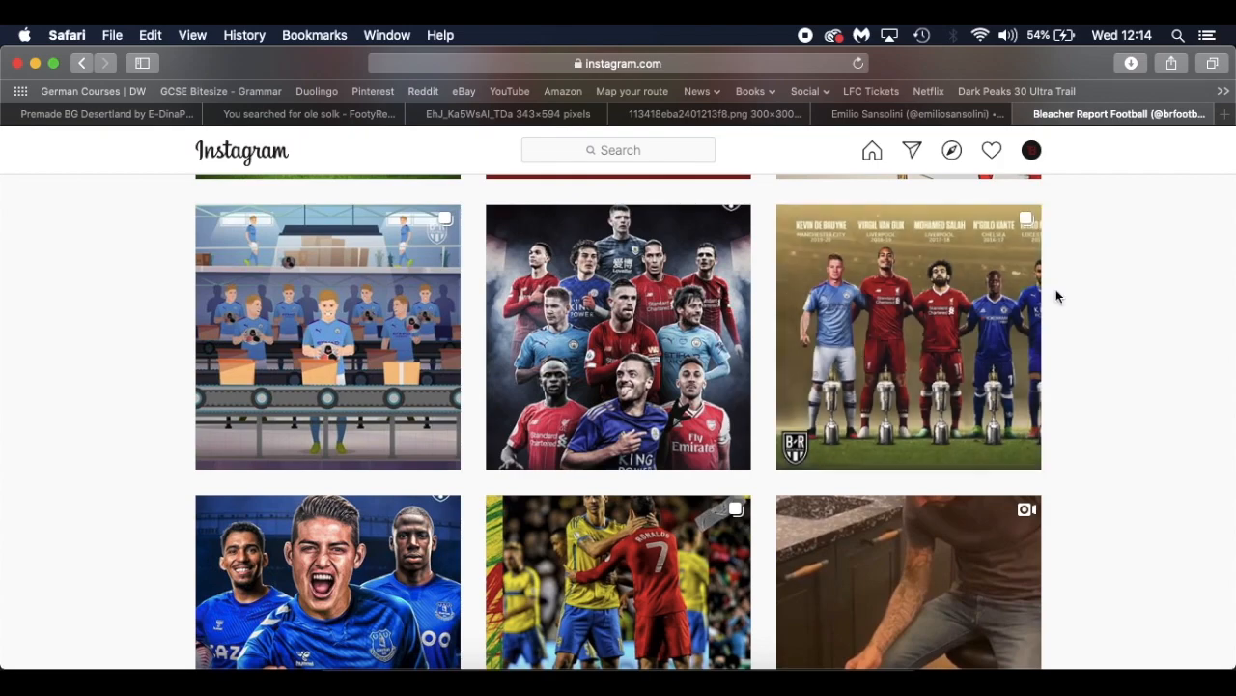
scroll(1060, 370, "up", 10)
scroll(1059, 373, "down", 15)
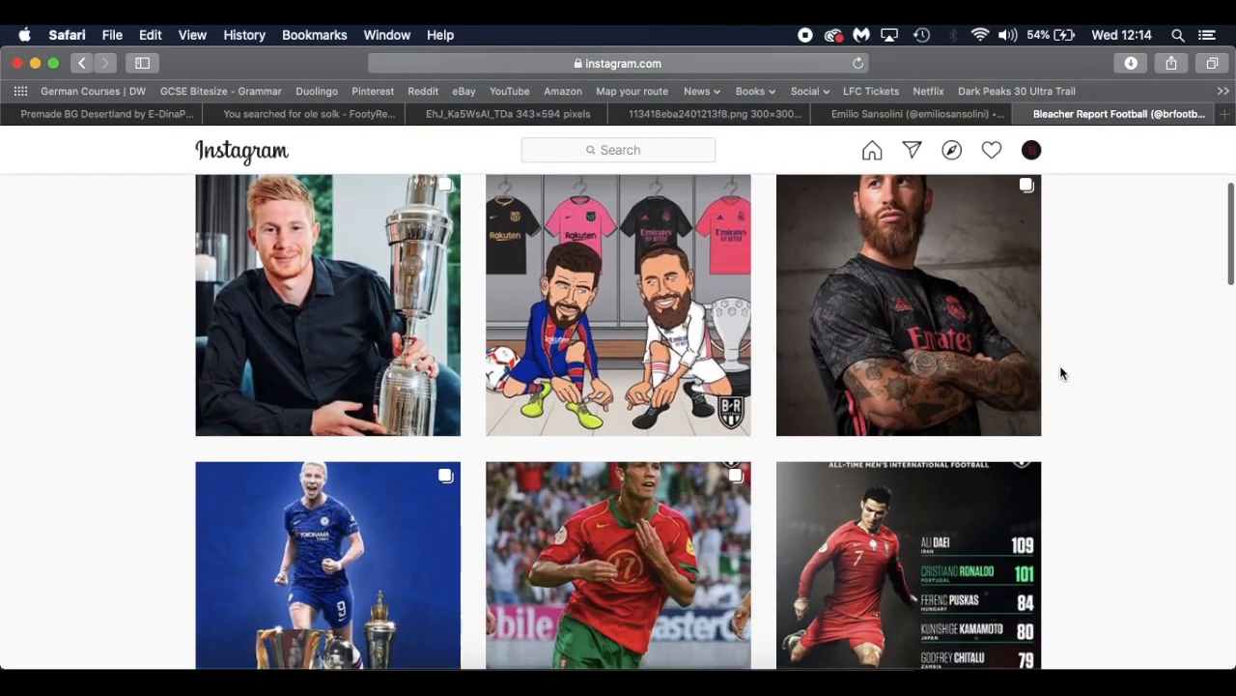
scroll(1059, 373, "down", 10)
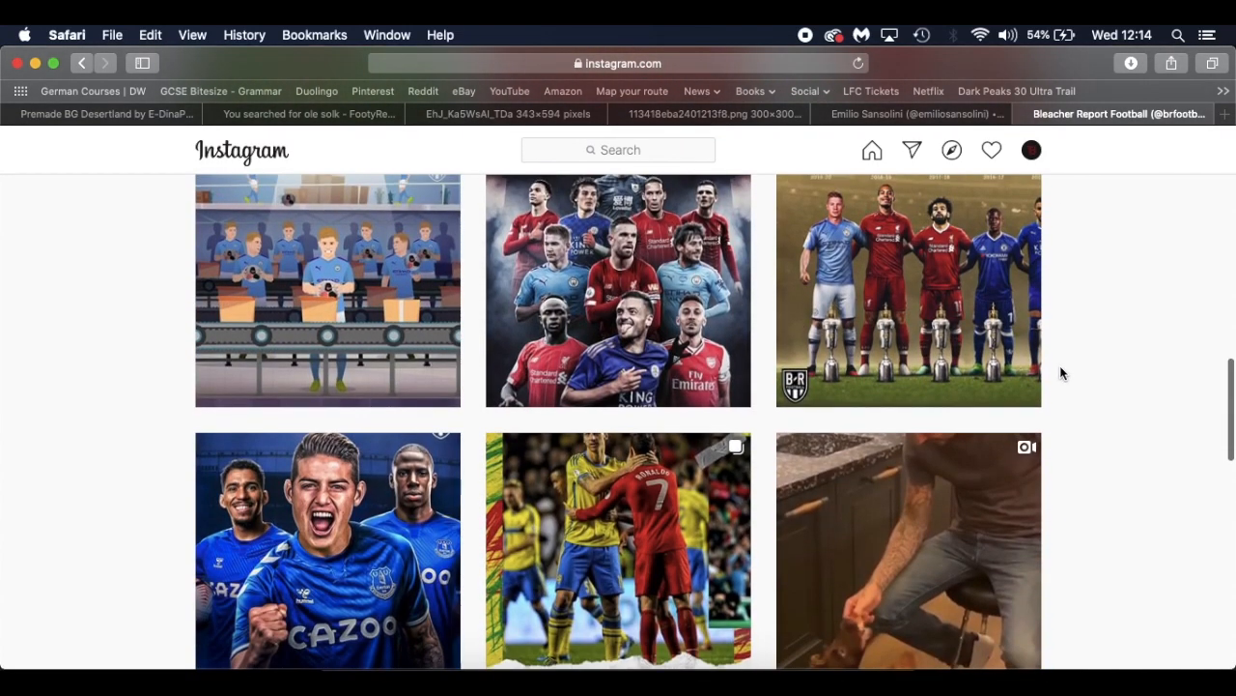
scroll(1060, 373, "down", 3)
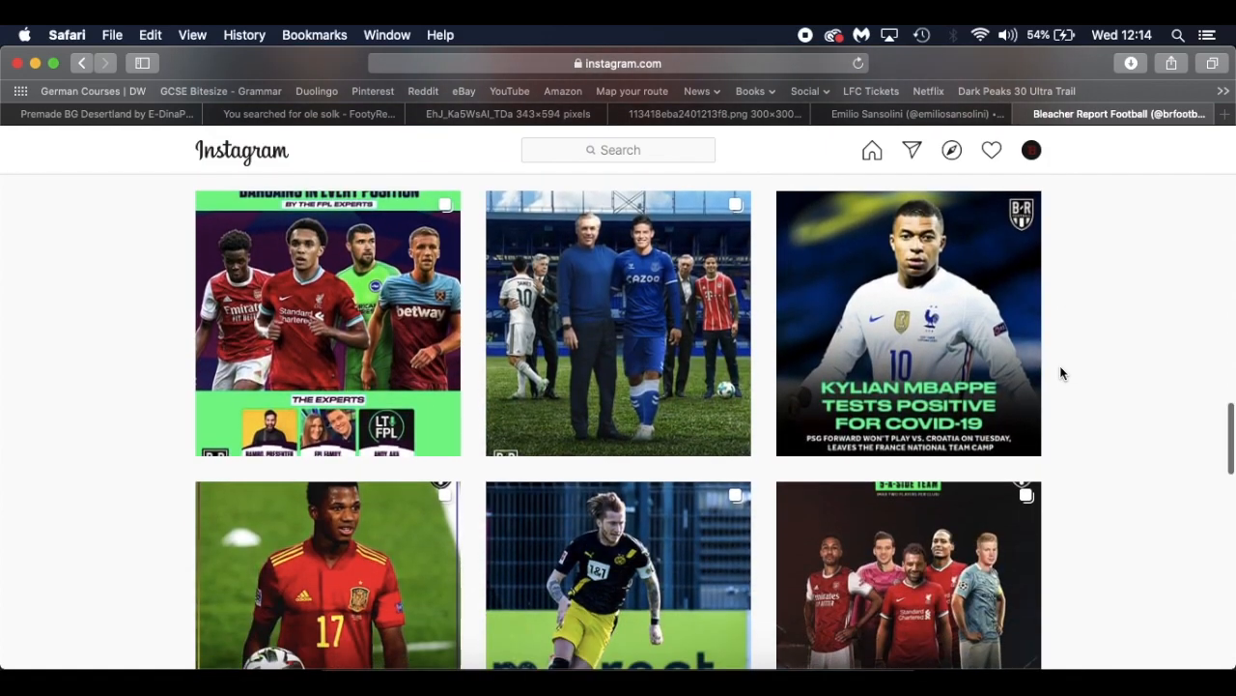
scroll(1073, 403, "down", 12)
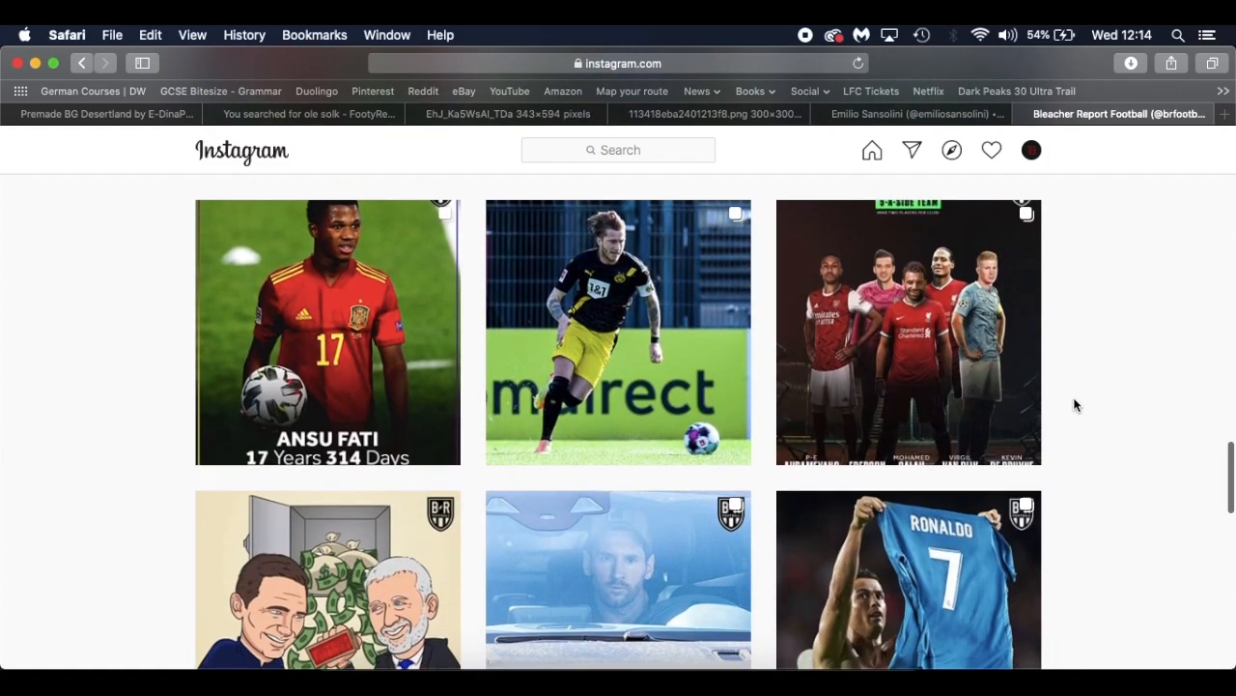
scroll(1075, 403, "down", 15)
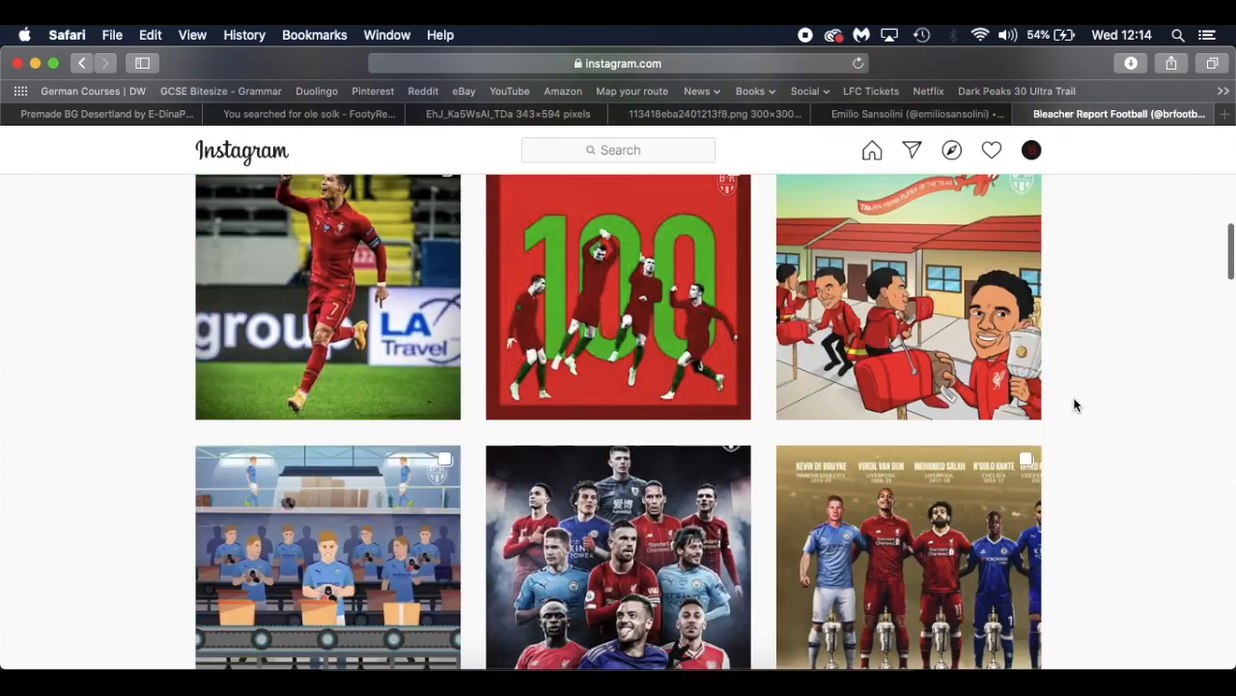
scroll(1075, 404, "up", 2)
Look through the football designer's Instagram profile in the neighbouring page for more composite artwork examples
left_click(932, 115)
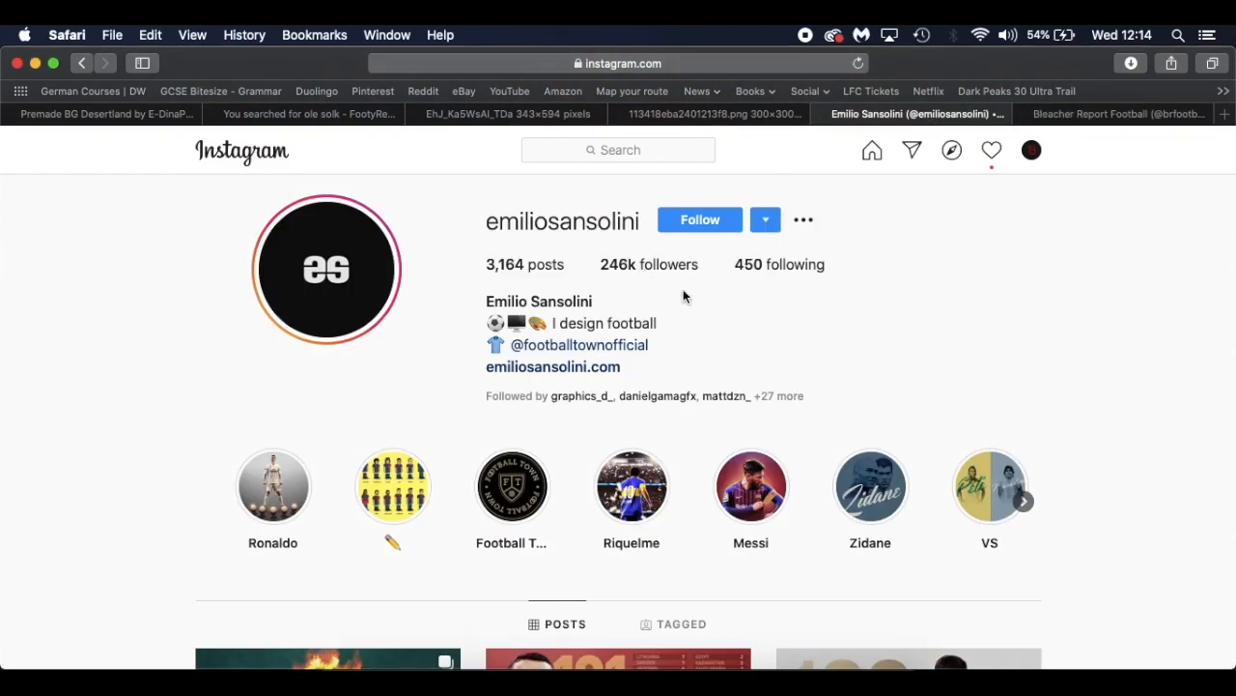
scroll(955, 358, "down", 5)
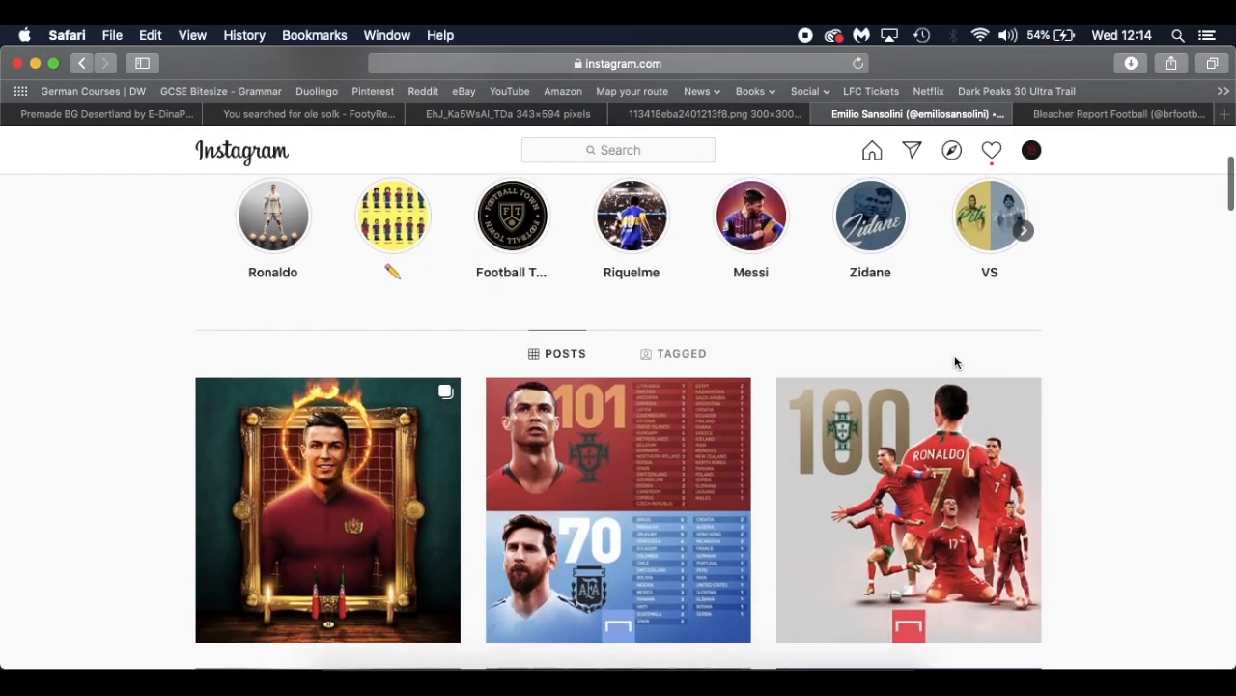
scroll(955, 361, "down", 8)
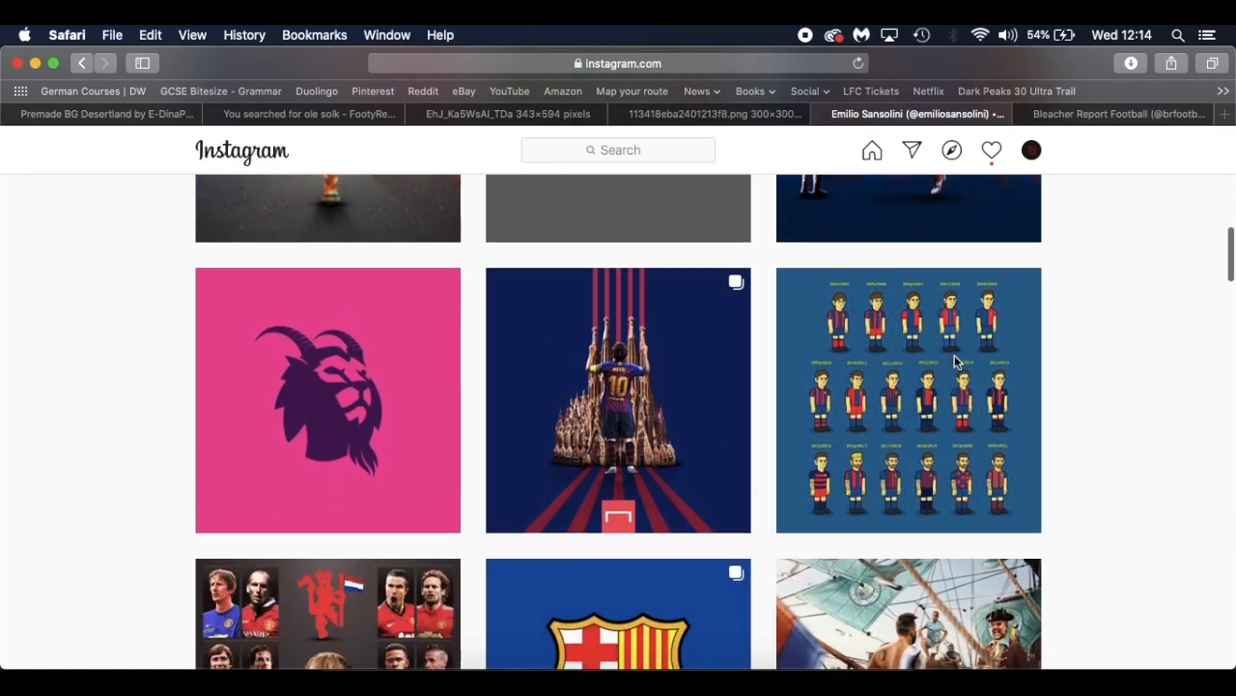
scroll(1083, 450, "down", 6)
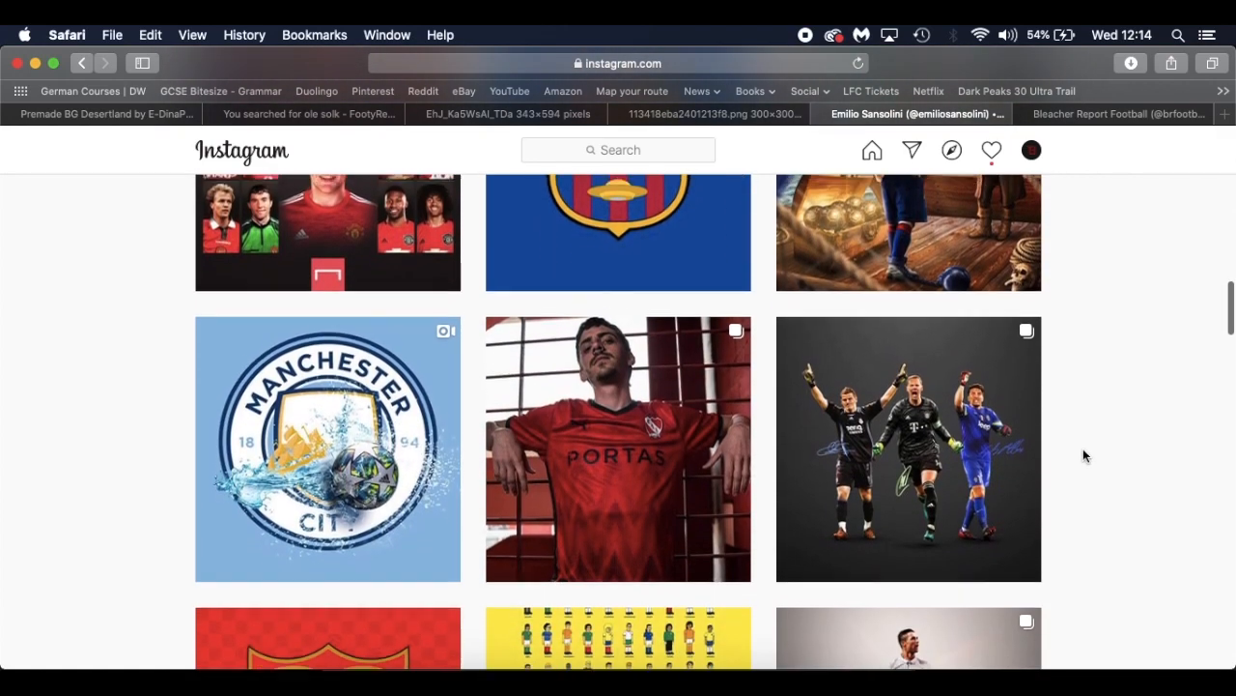
scroll(1083, 454, "down", 7)
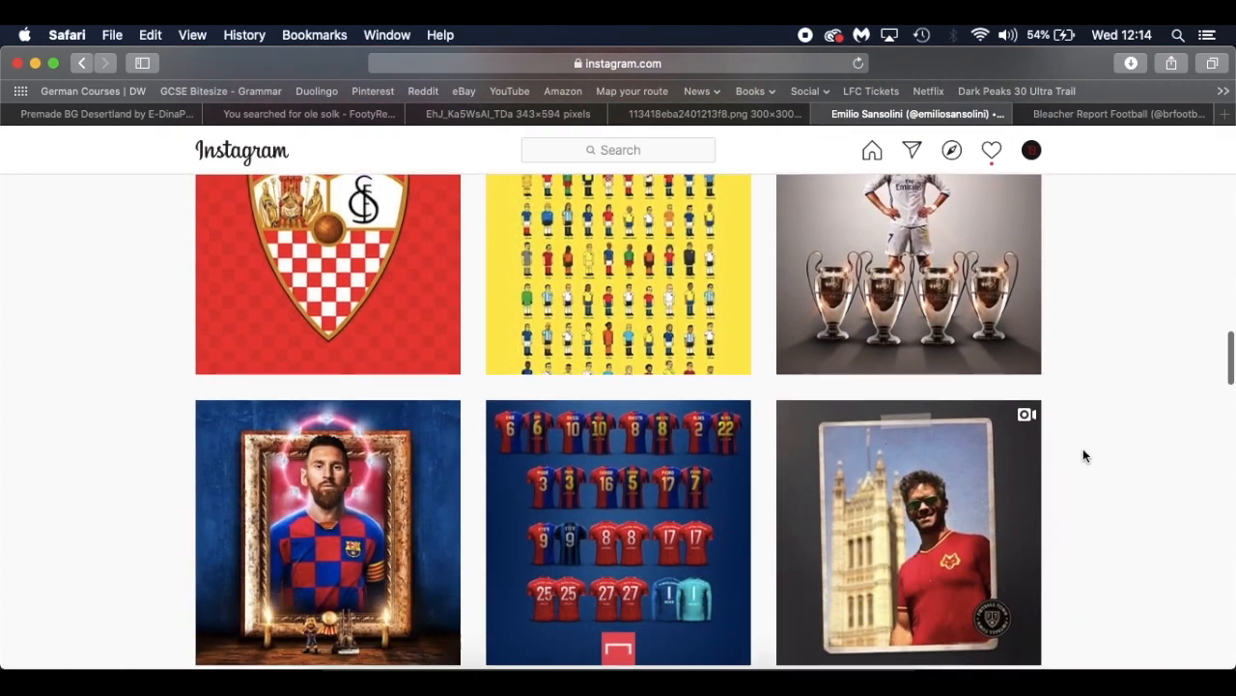
scroll(1083, 456, "down", 5)
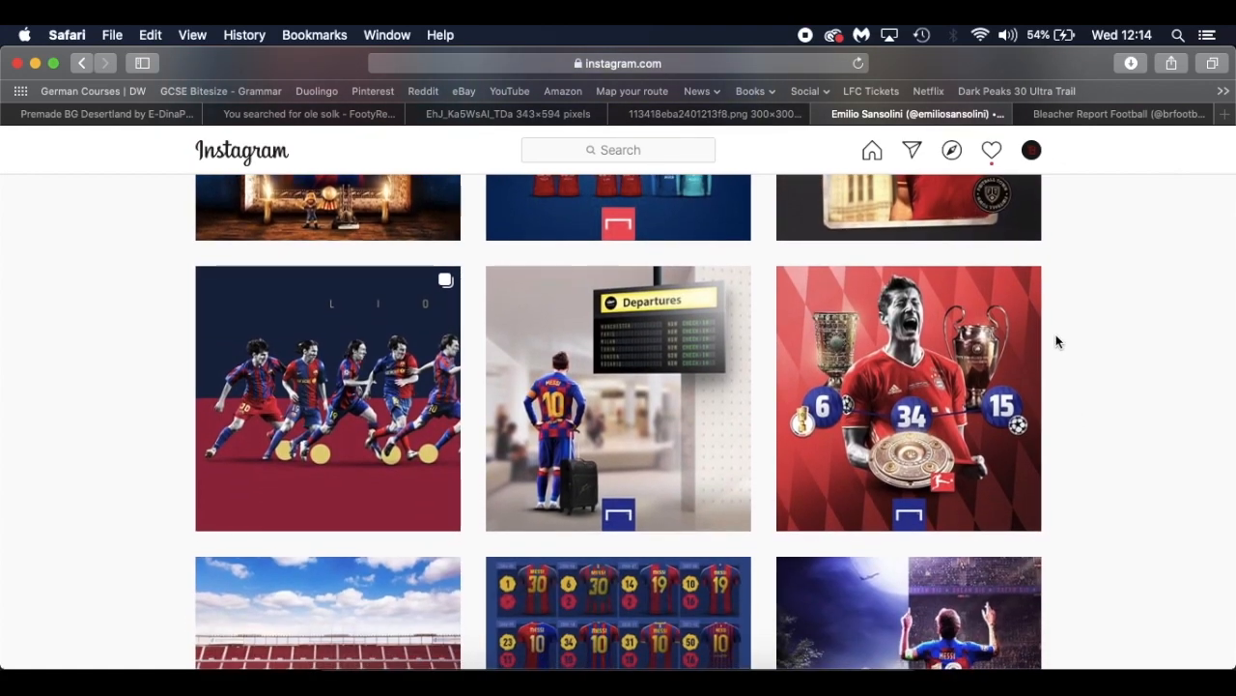
scroll(1056, 334, "up", 20)
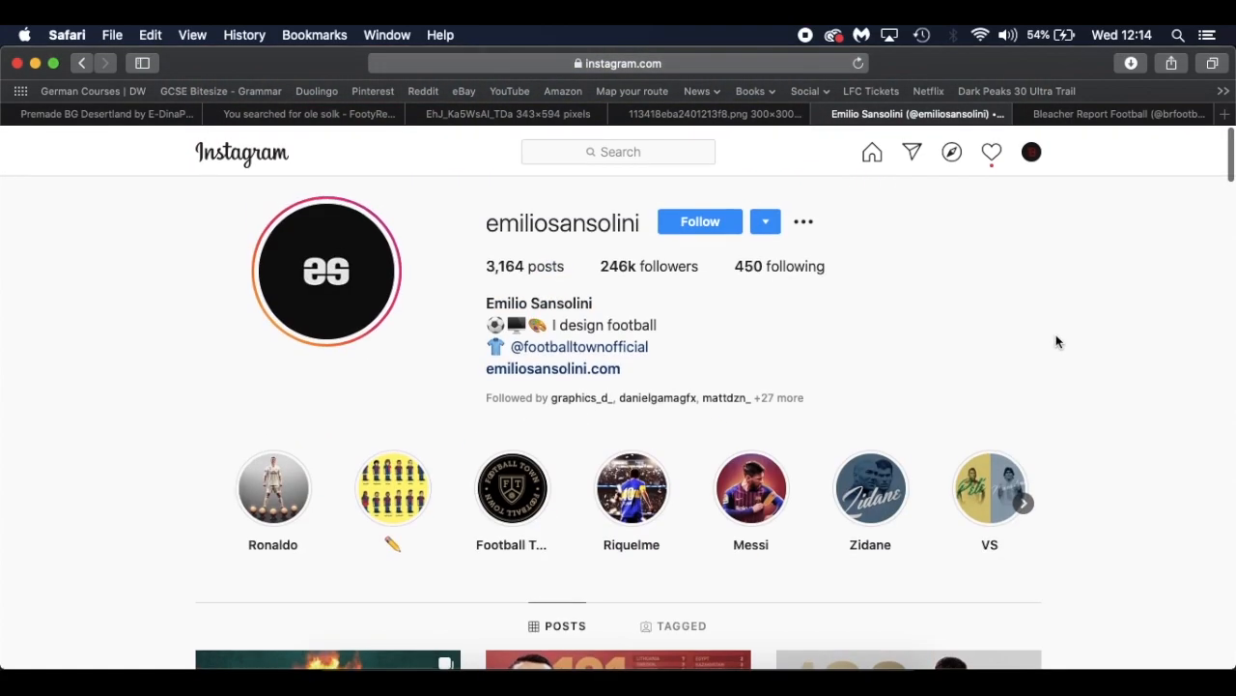
scroll(1056, 334, "down", 8)
scroll(1056, 334, "up", 1)
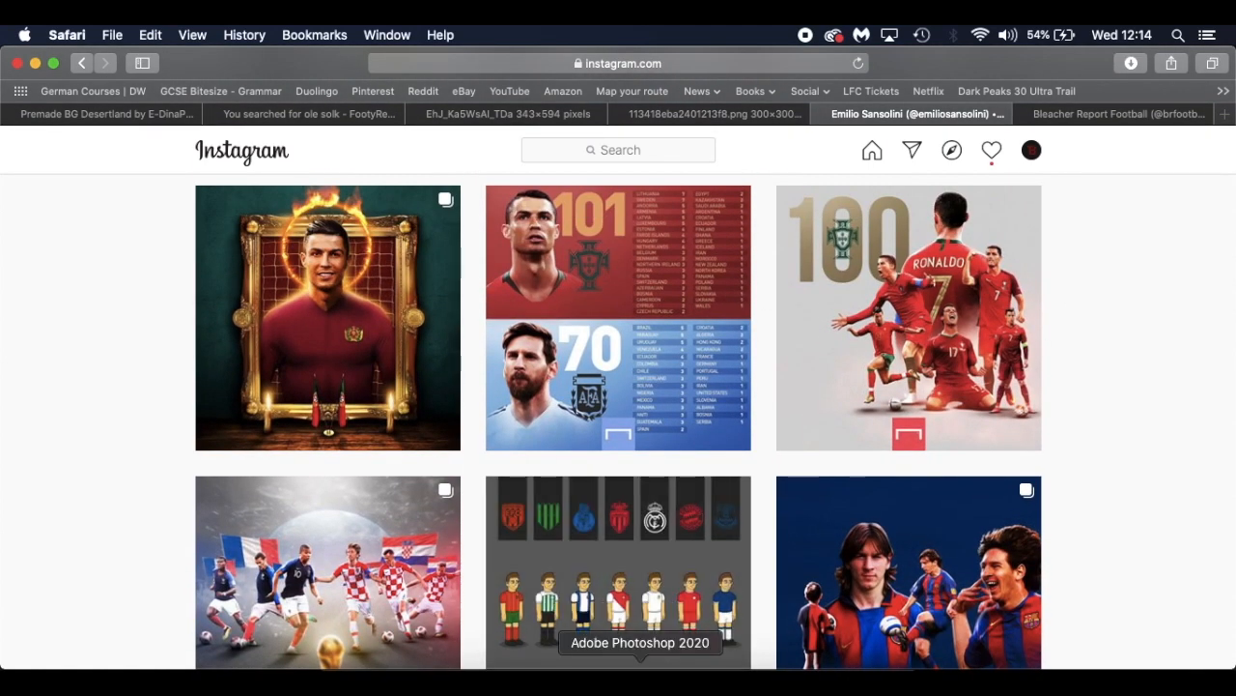
Return to Photoshop and compare the finished Juve Ronny.psd and Comunity_Cup copy.psd composites, ending with no layer selected in the latter
left_click(637, 654)
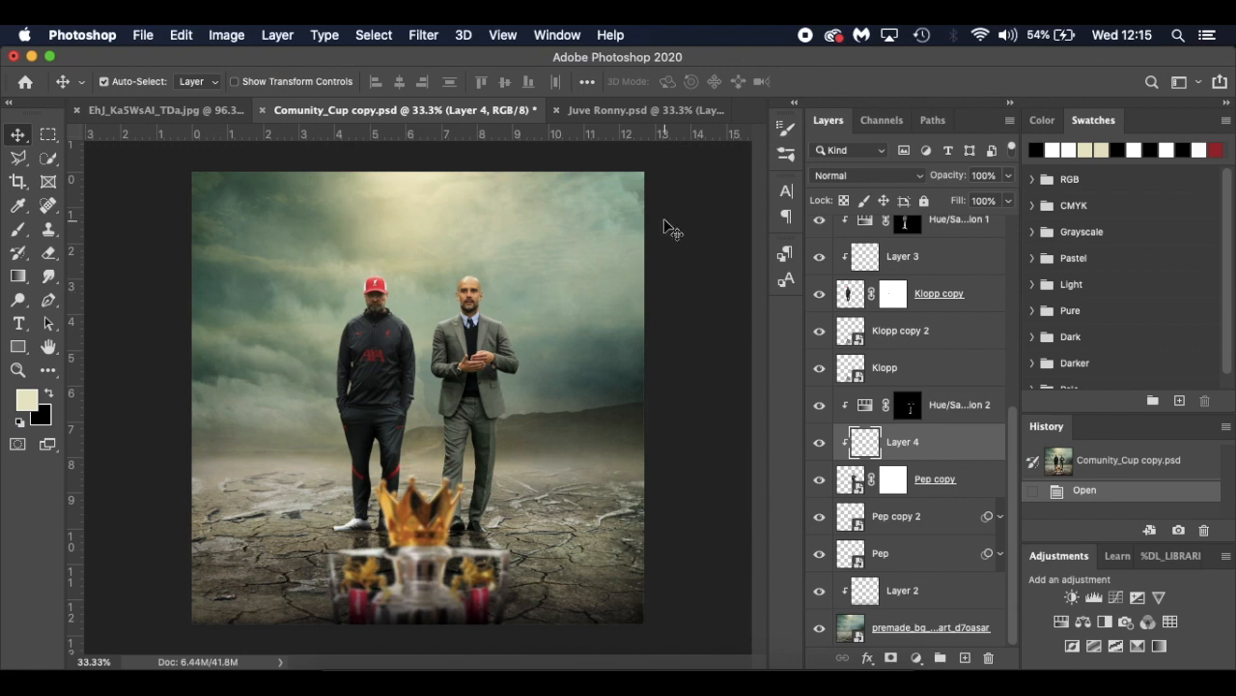
left_click(648, 109)
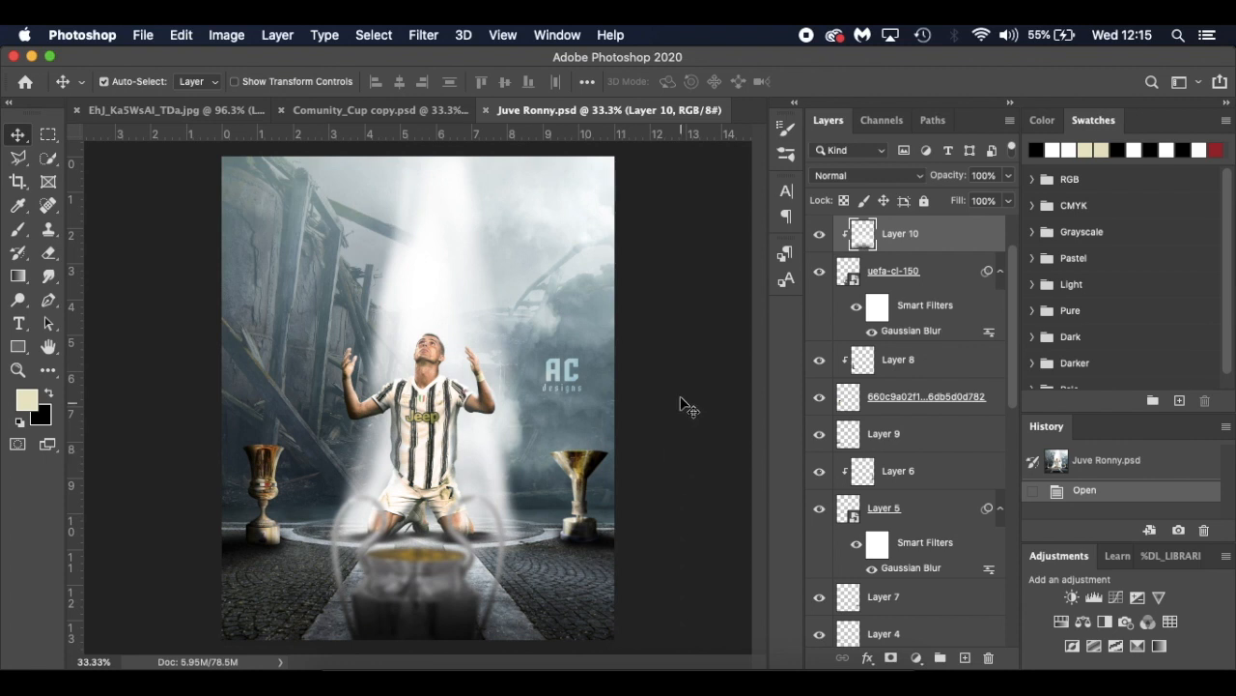
left_click(404, 106)
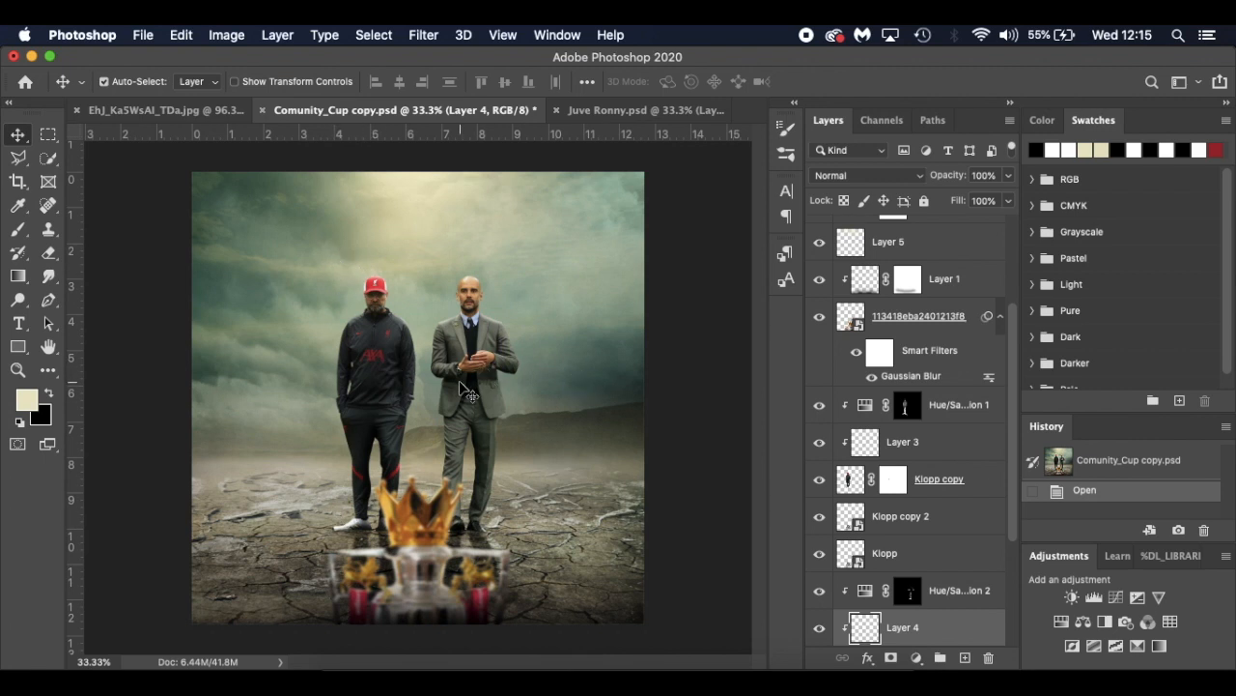
left_click(690, 378)
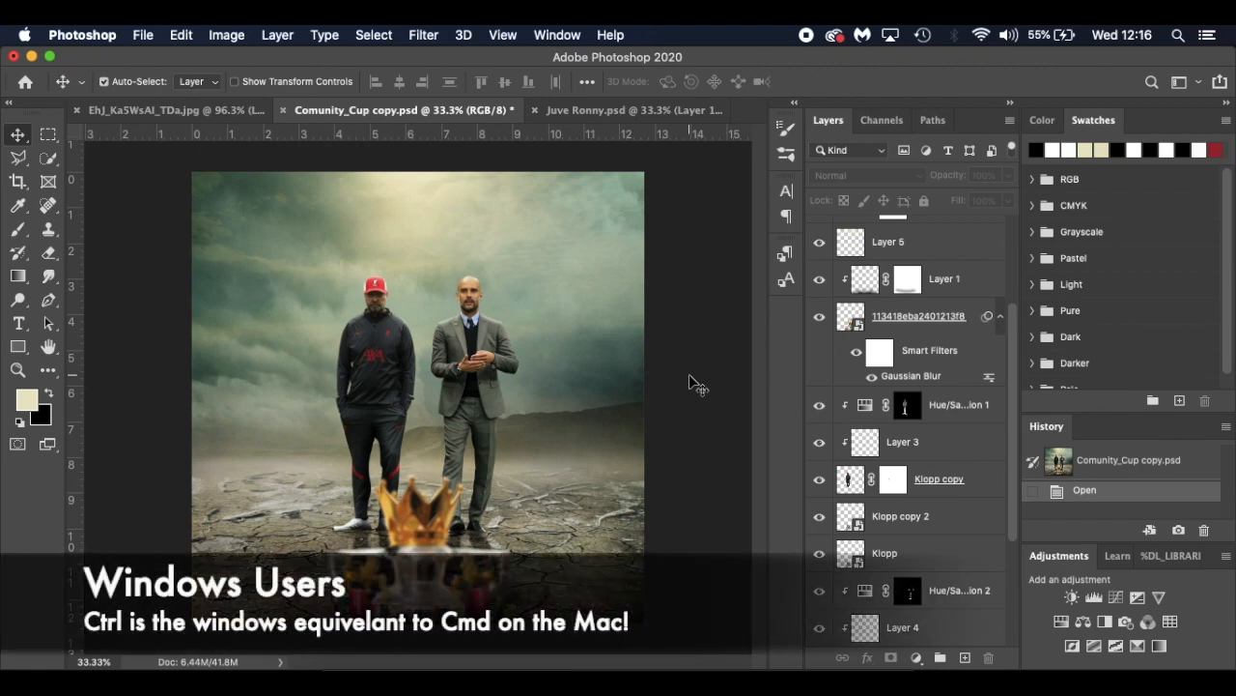
Start a new document with a width and height of 1080 pixels and a resolution of 300 pixels/inch
key("super+n")
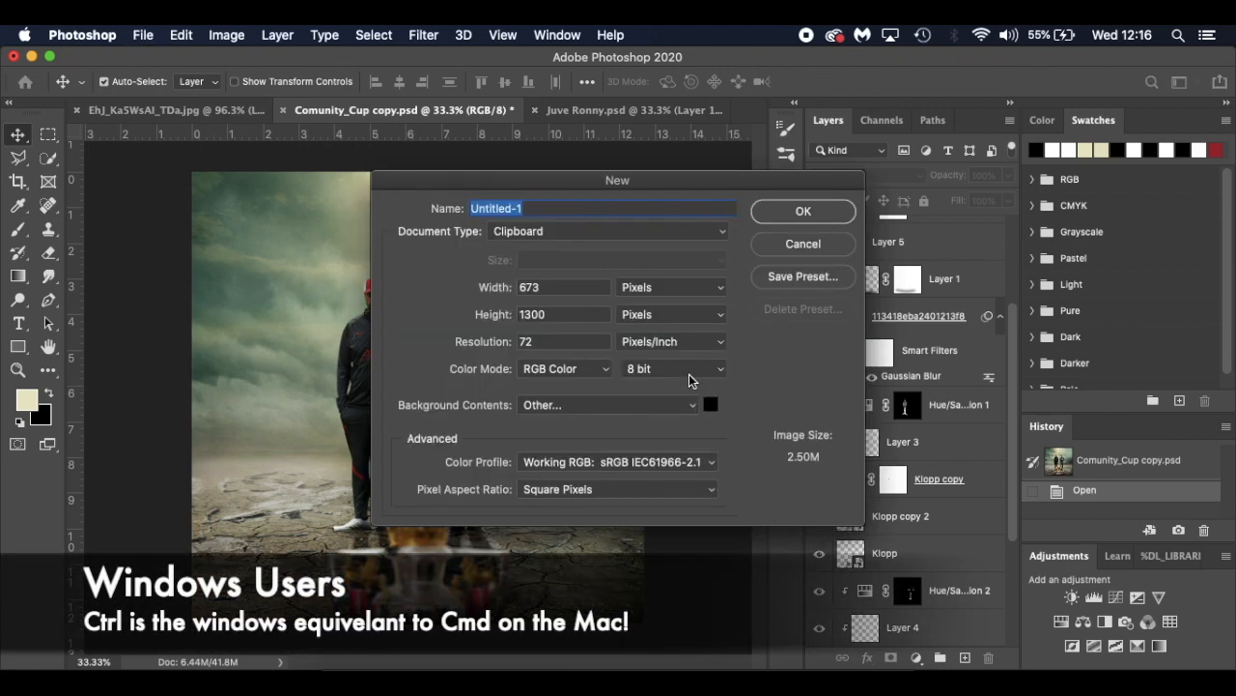
double_click(580, 287)
type("1080")
key("Tab")
type("1080")
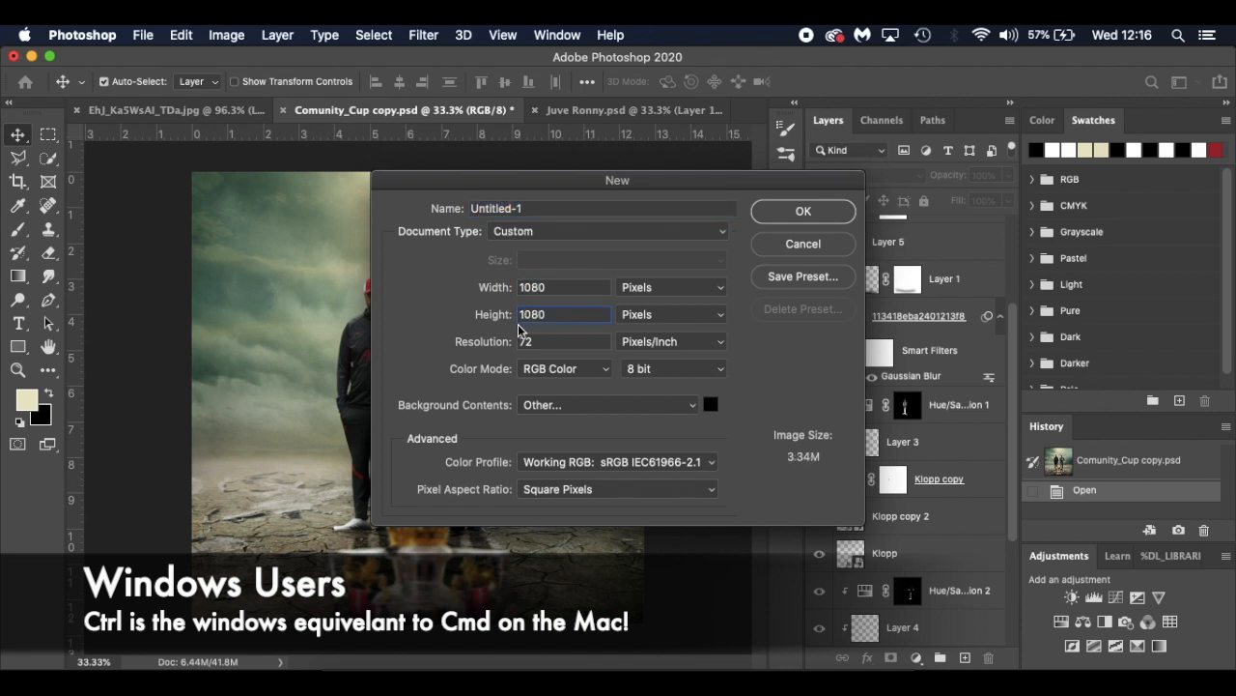
key("Tab")
type("300")
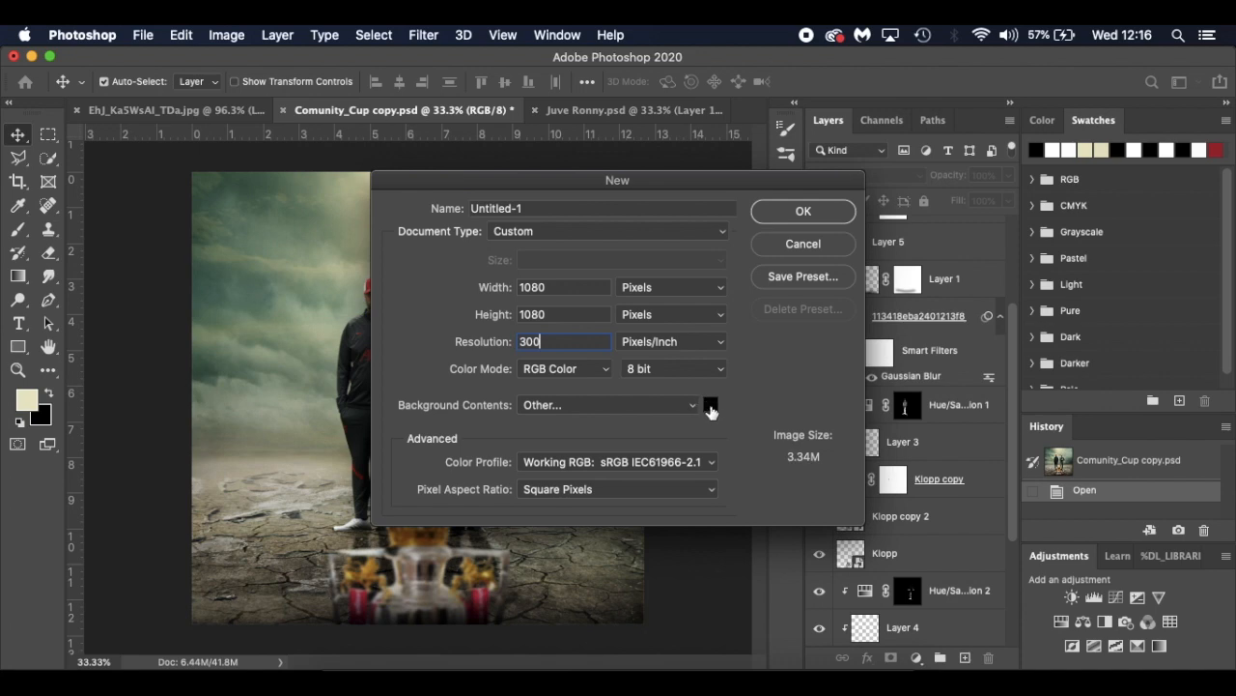
Set the new document's background contents to white and create the document
left_click(711, 405)
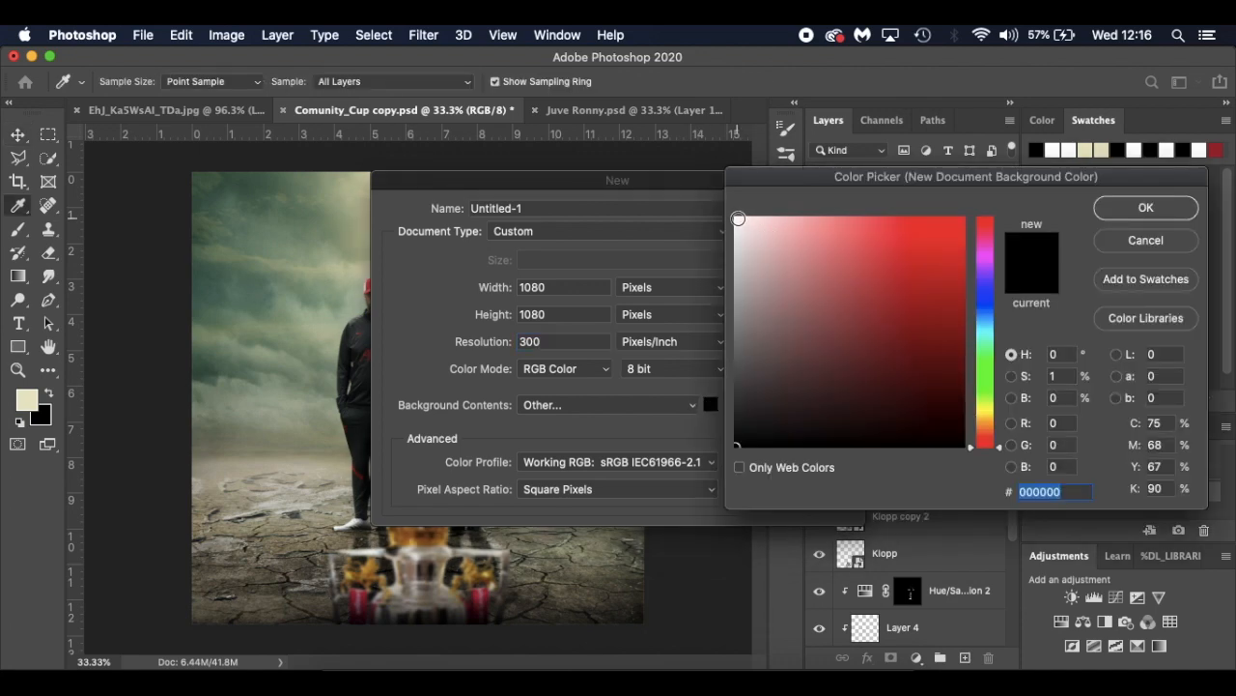
left_click(740, 221)
left_click(1140, 207)
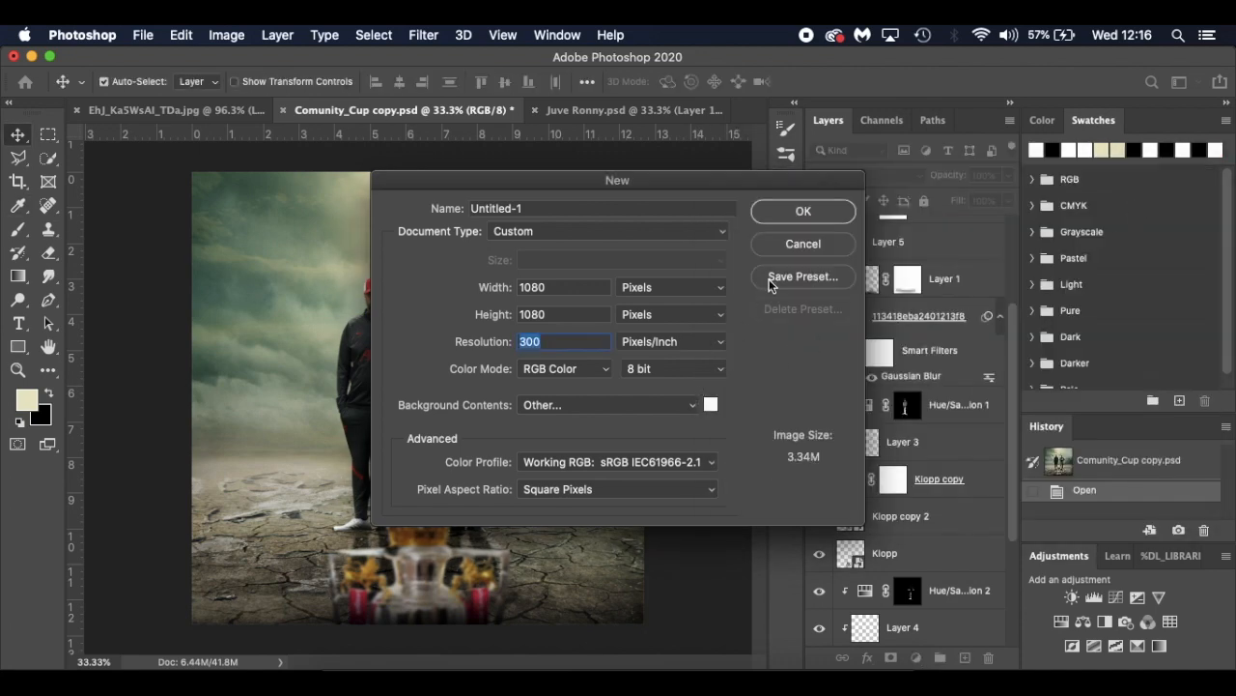
left_click(806, 213)
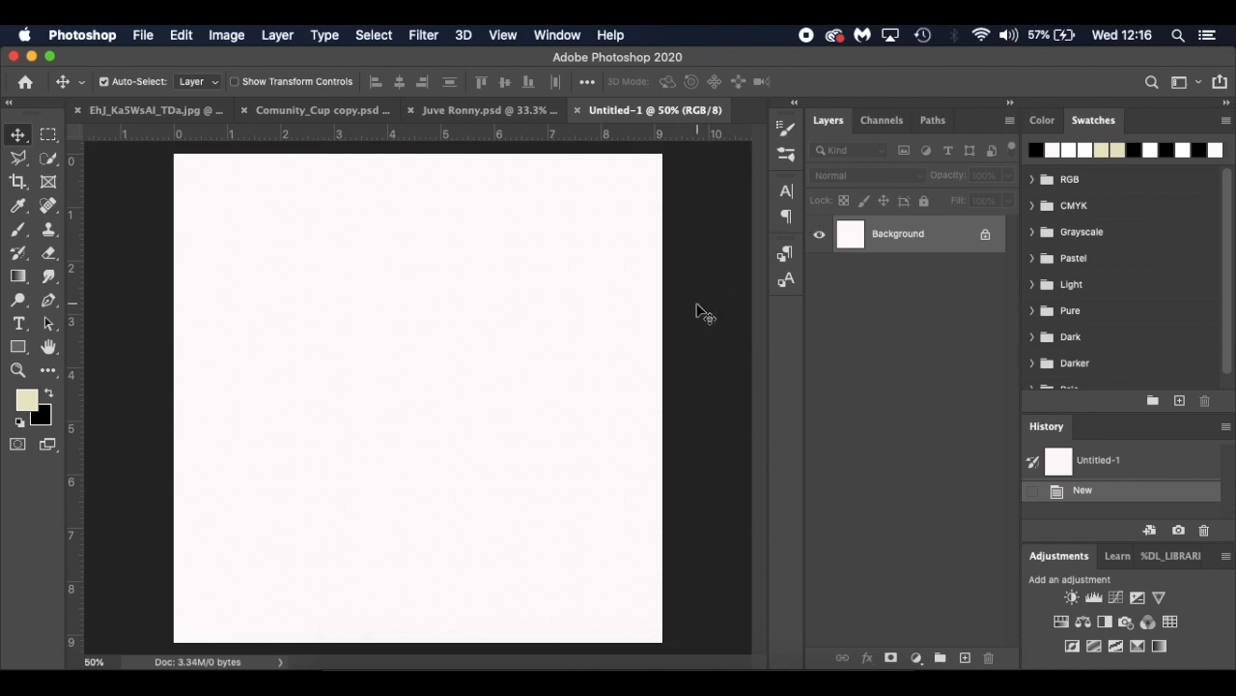
Place the premade_bg_desertland image from the Latest Tutorial folder as the canvas background and commit its placement
left_click(389, 681)
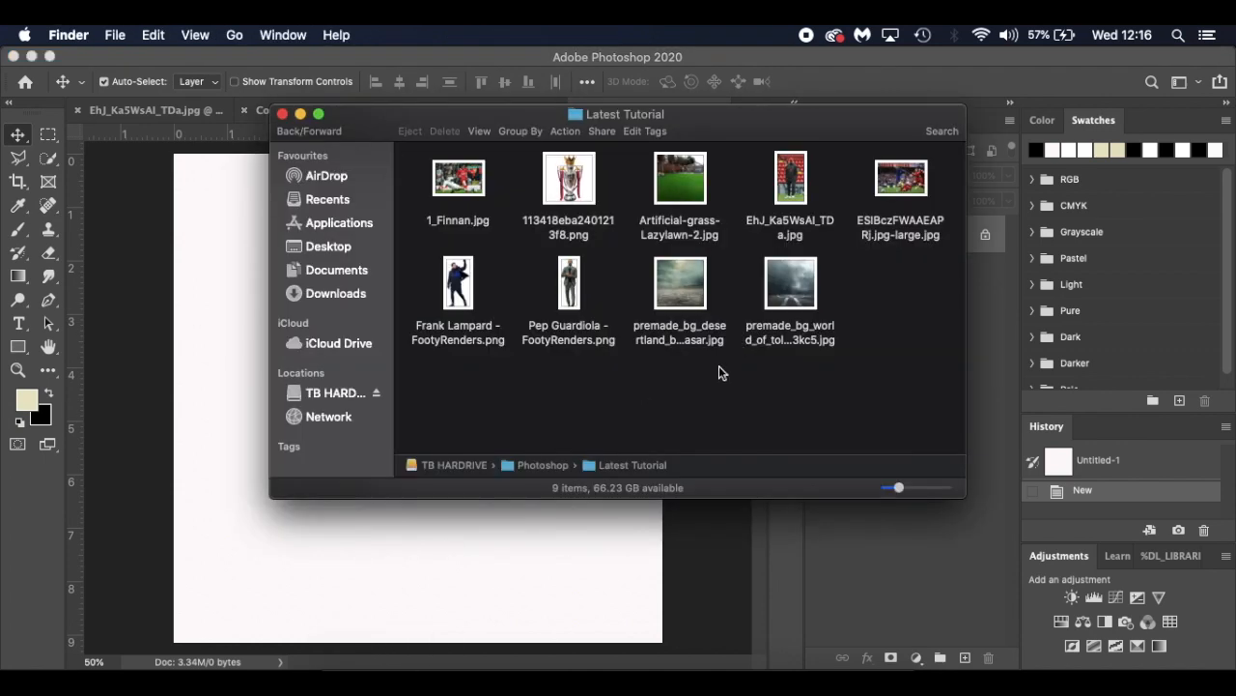
left_click_drag(683, 279, 541, 339)
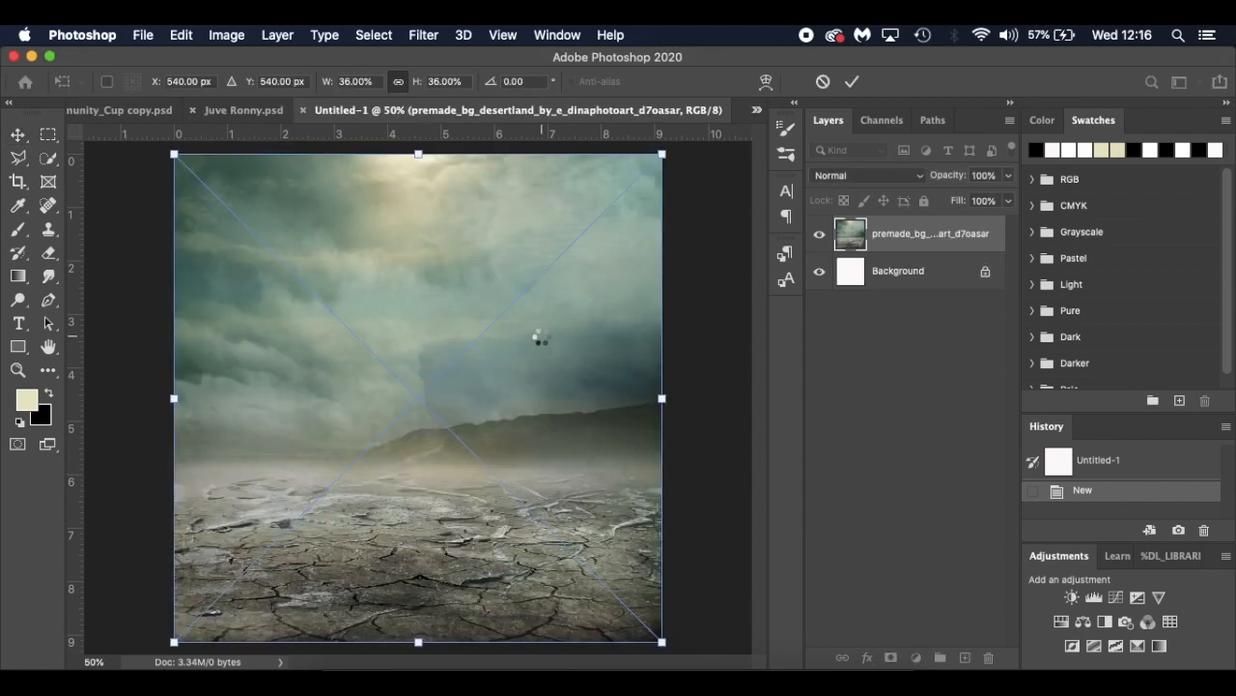
key("Return")
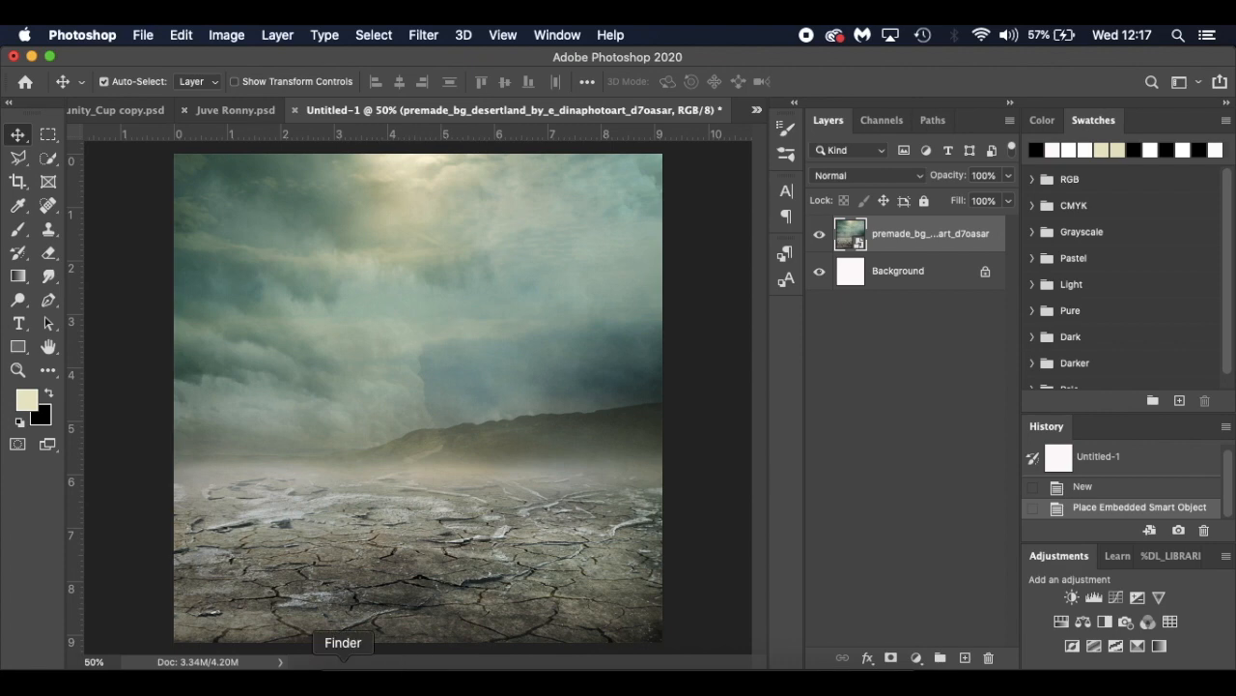
Place the trophy image 113418eba2401213f8.png, enlarge it to about 204%, and position it centred at the canvas's lower edge
left_click(343, 676)
left_click_drag(569, 183, 229, 446)
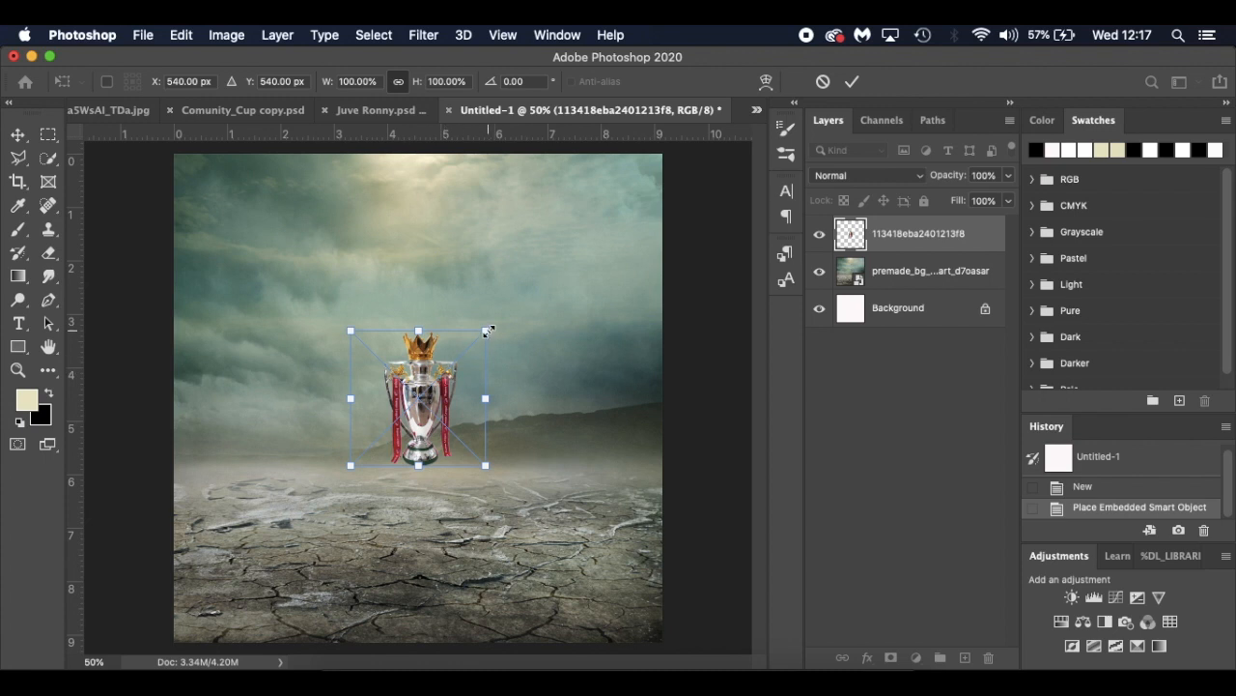
left_click_drag(488, 331, 576, 275)
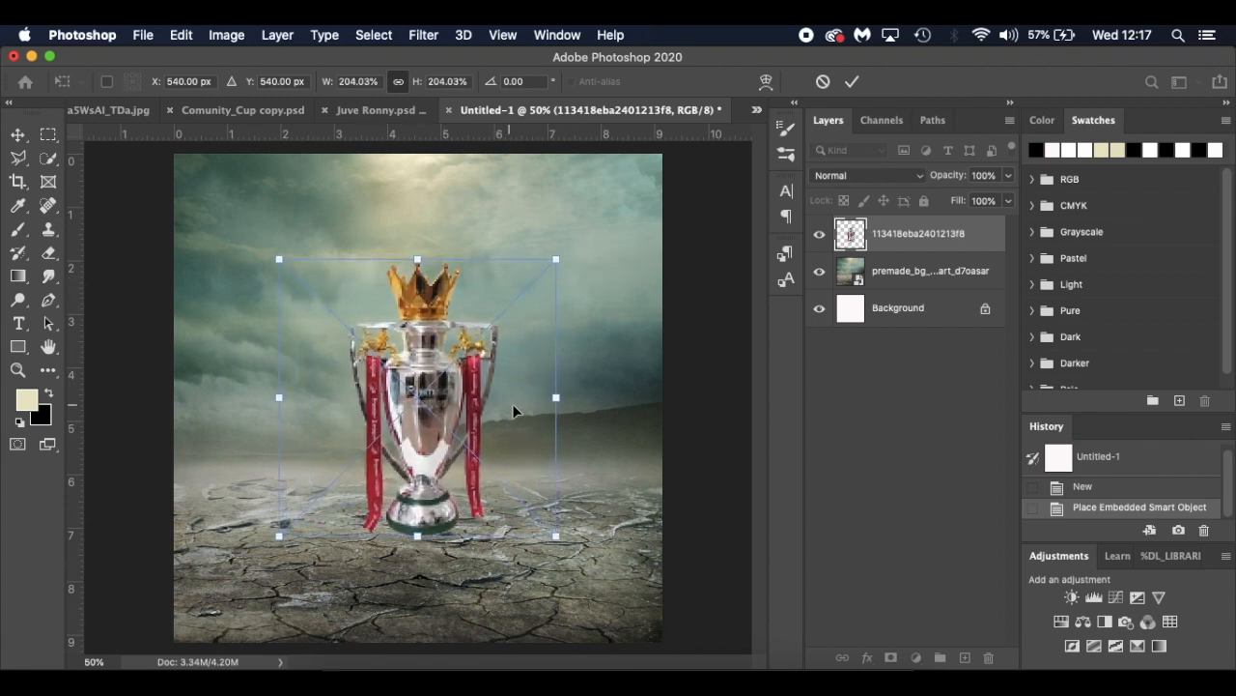
left_click_drag(466, 314, 462, 559)
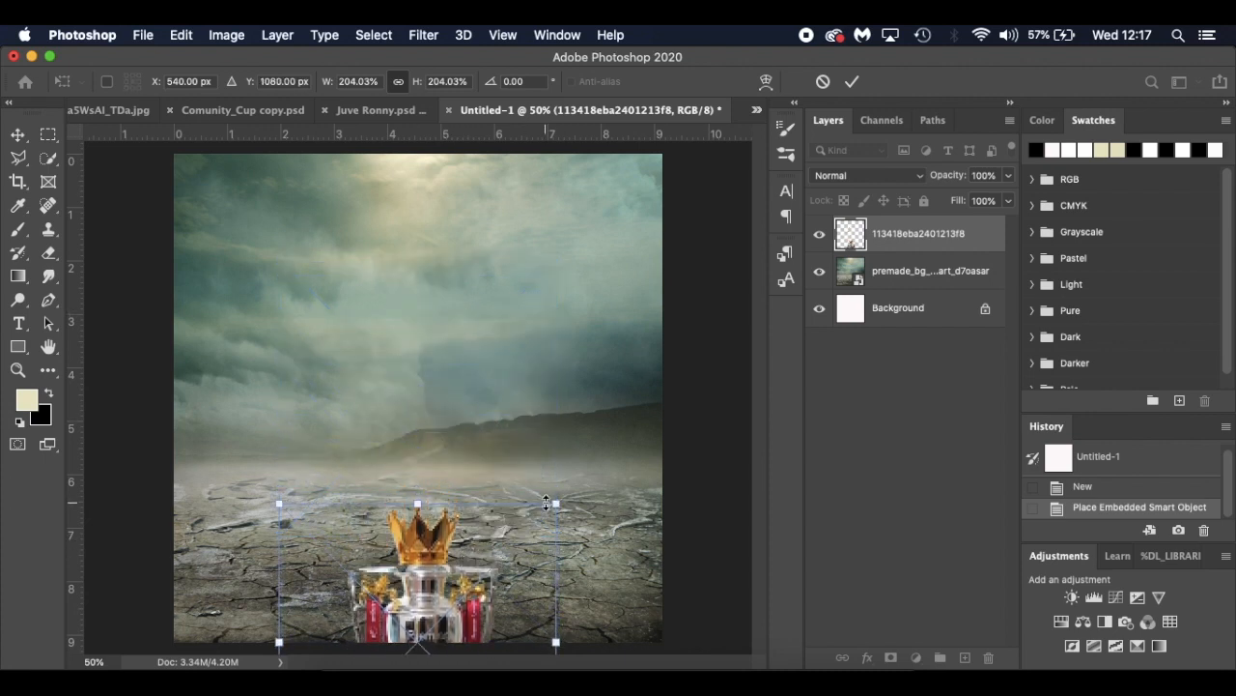
Move the trophy up so it is fully inside the canvas and scale it to about 272%
left_click_drag(557, 503, 621, 452)
left_click_drag(532, 502, 509, 305)
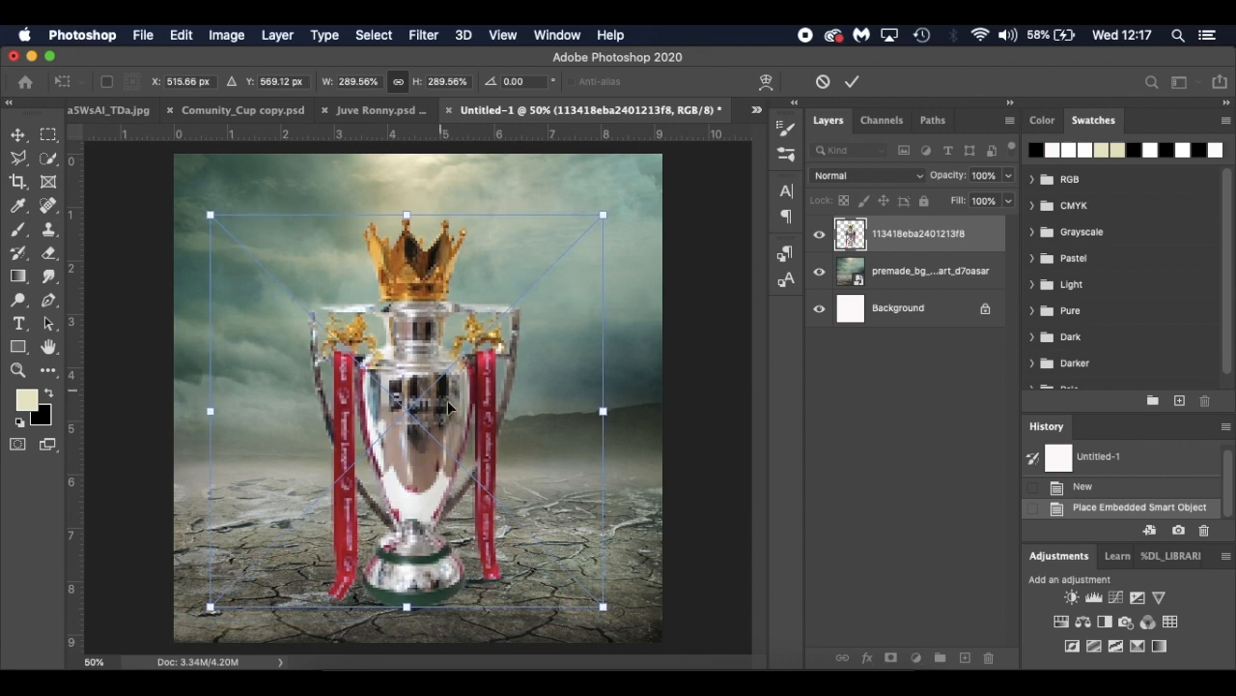
left_click_drag(490, 371, 578, 237)
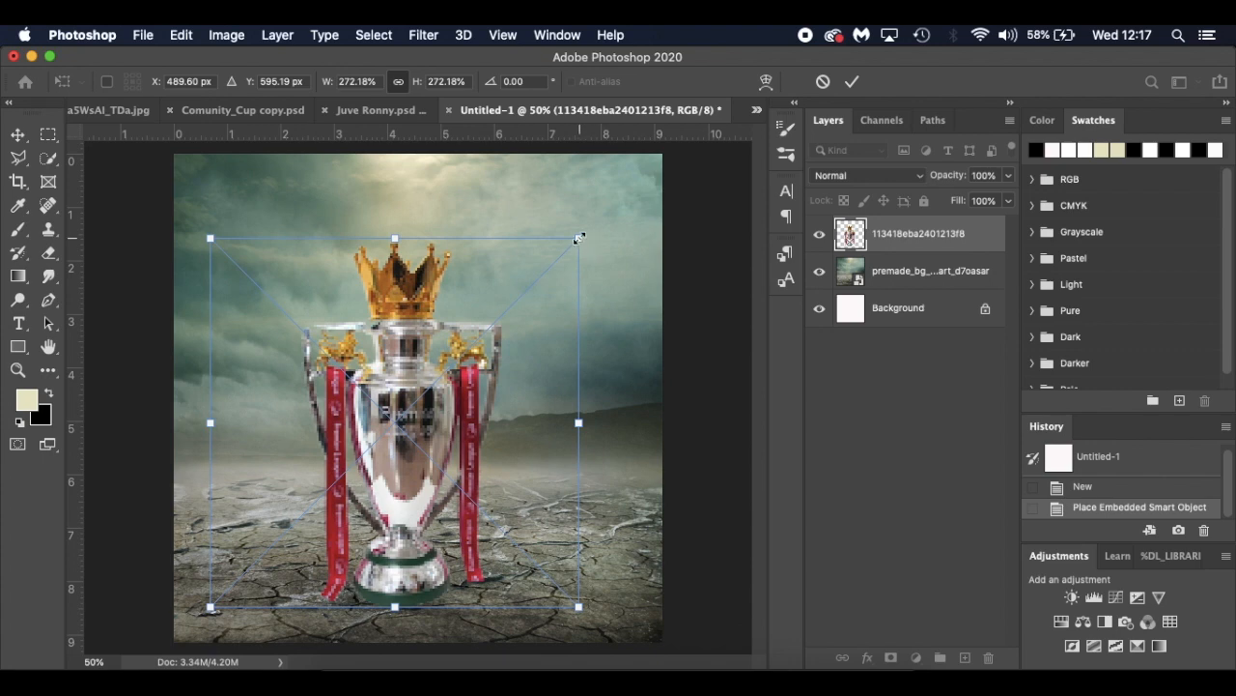
Scale the trophy to about 235%, position it so only its upper part shows above the canvas's lower edge, and commit the placement
left_click_drag(579, 238, 537, 252)
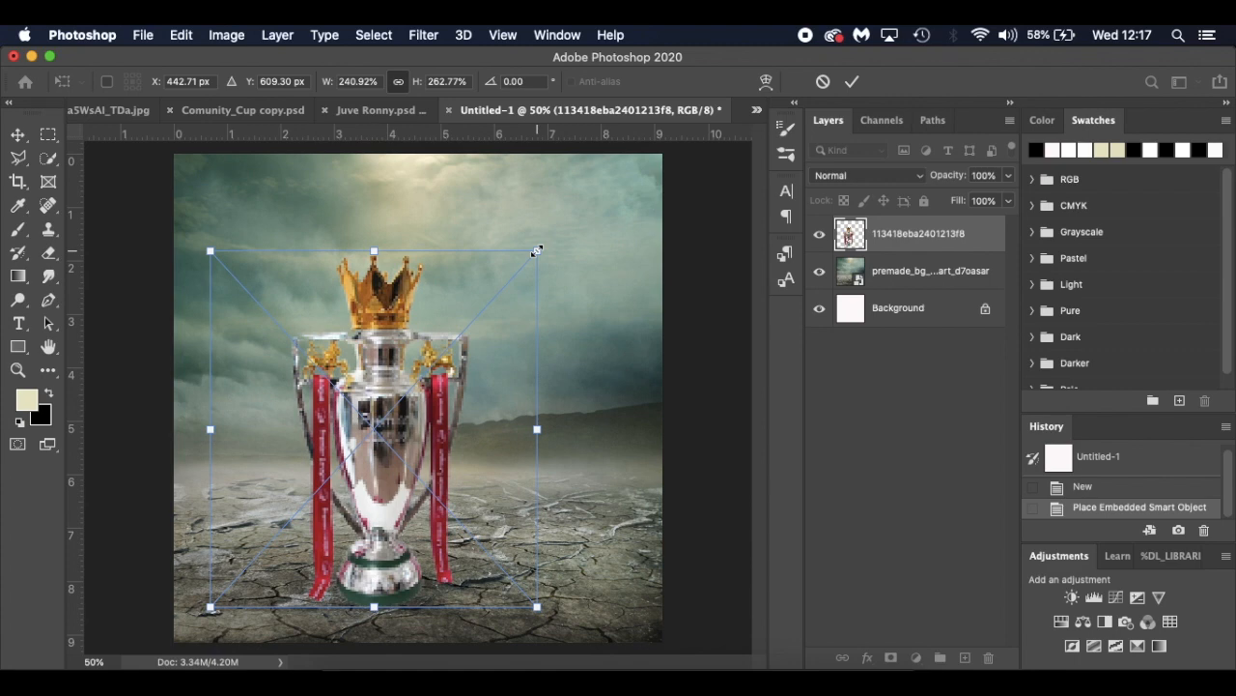
key("super+z")
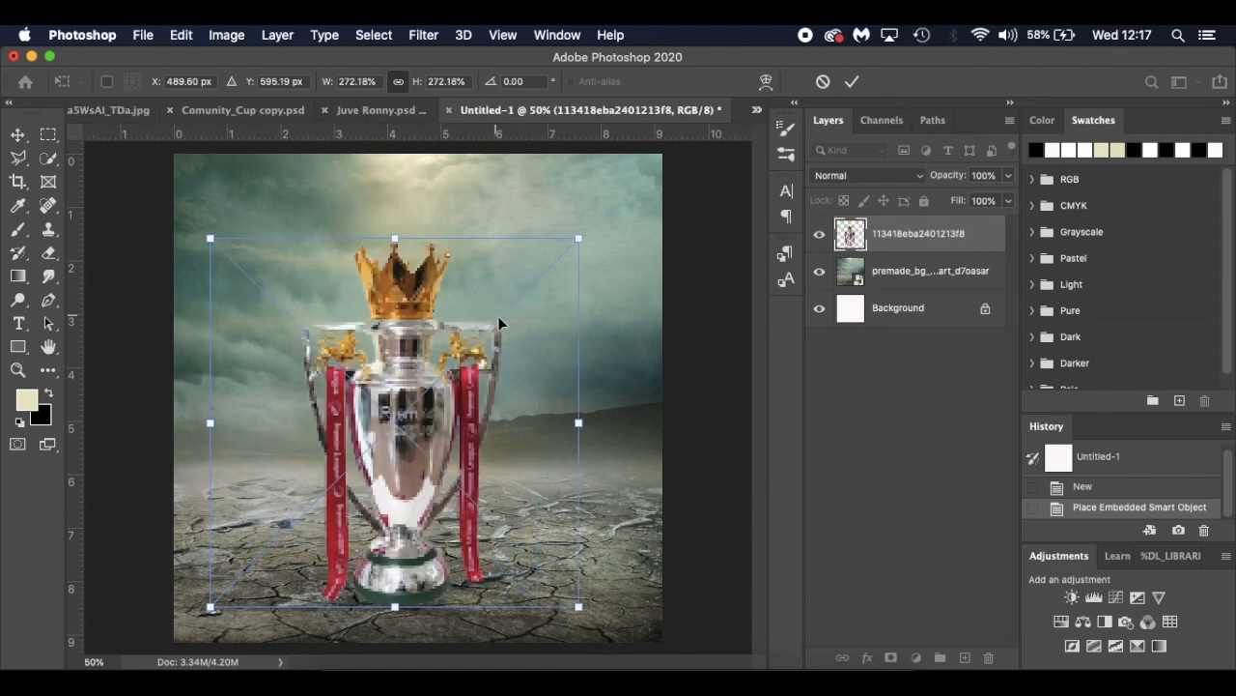
left_click_drag(582, 236, 512, 327)
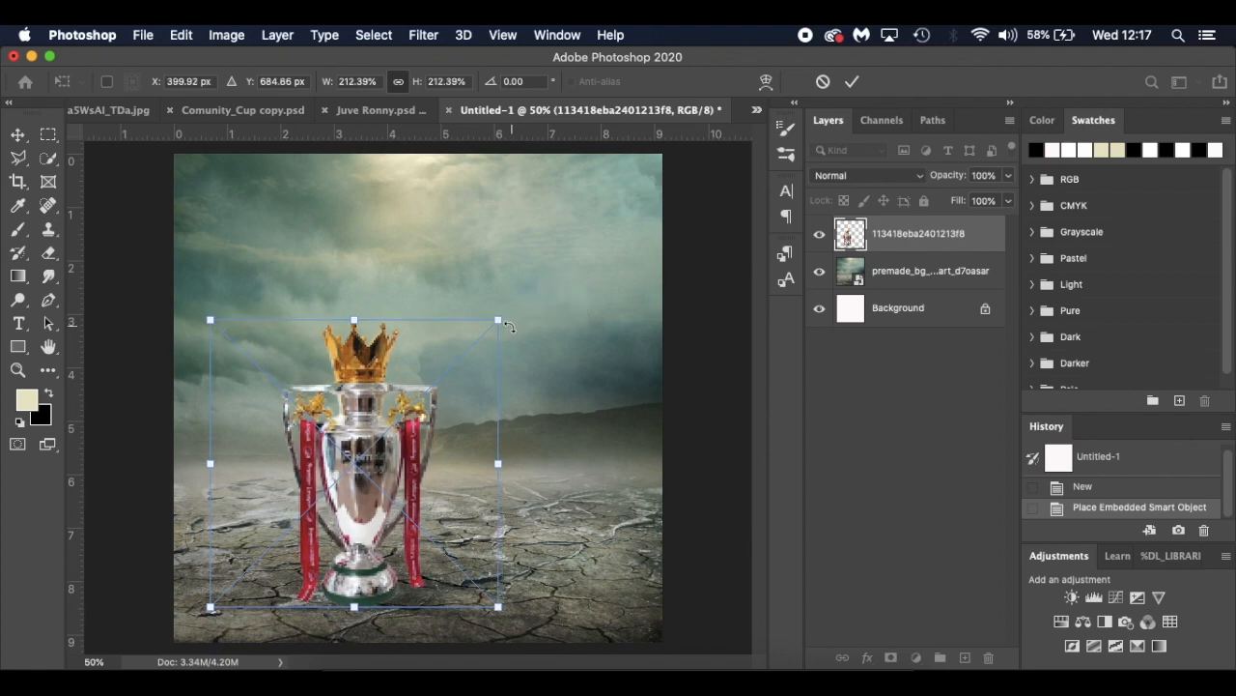
left_click_drag(388, 389, 441, 586)
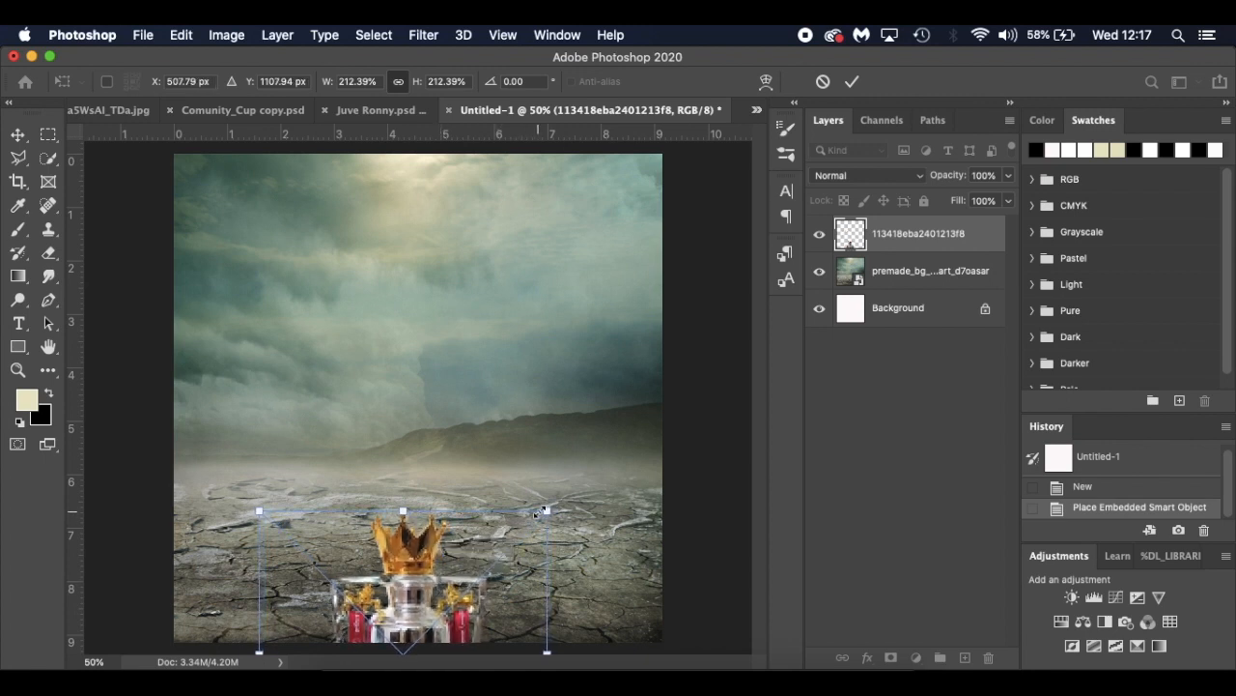
left_click_drag(547, 507, 577, 481)
mouse_move(512, 527)
left_mouse_down()
mouse_move(502, 537)
mouse_move(515, 534)
left_mouse_up()
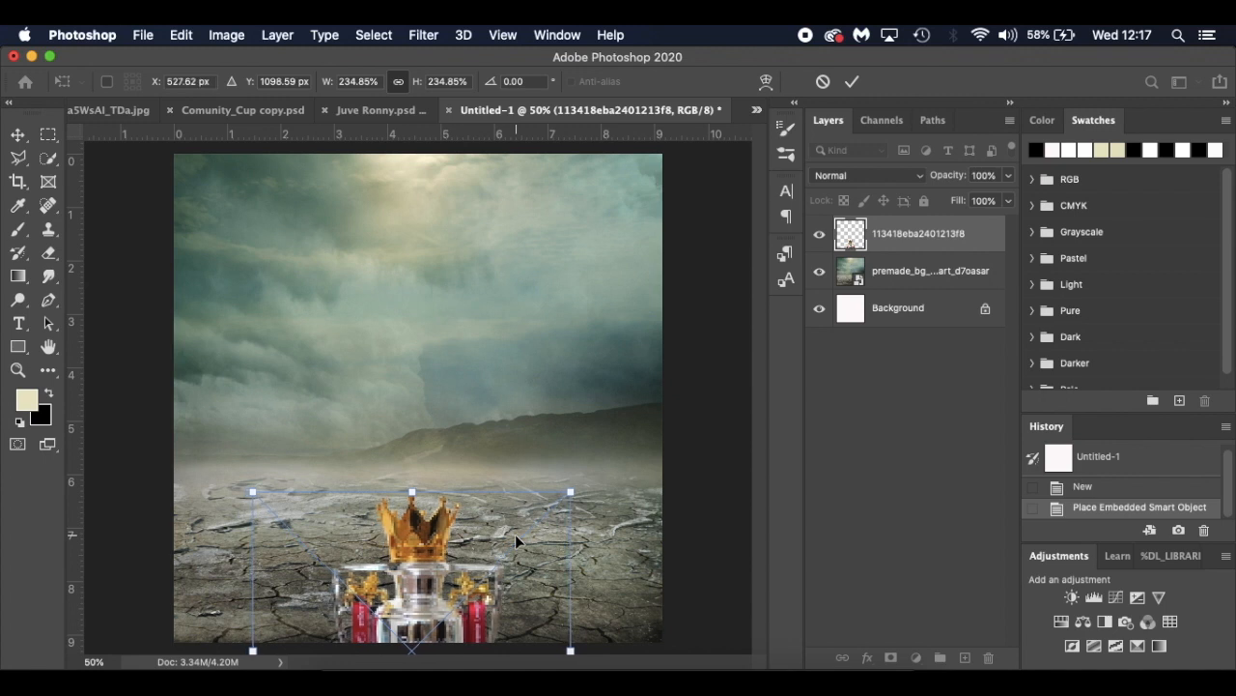
key("Return")
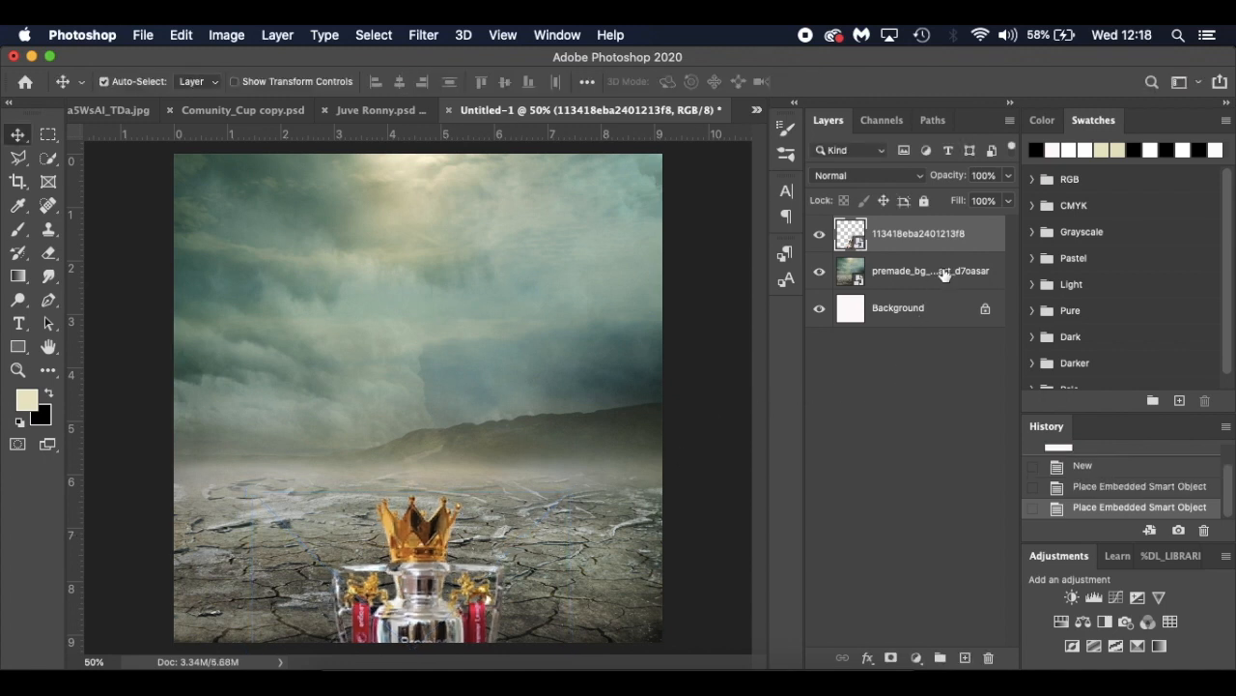
Add a vertical guide at the horizontal centre of the canvas
left_click(908, 263)
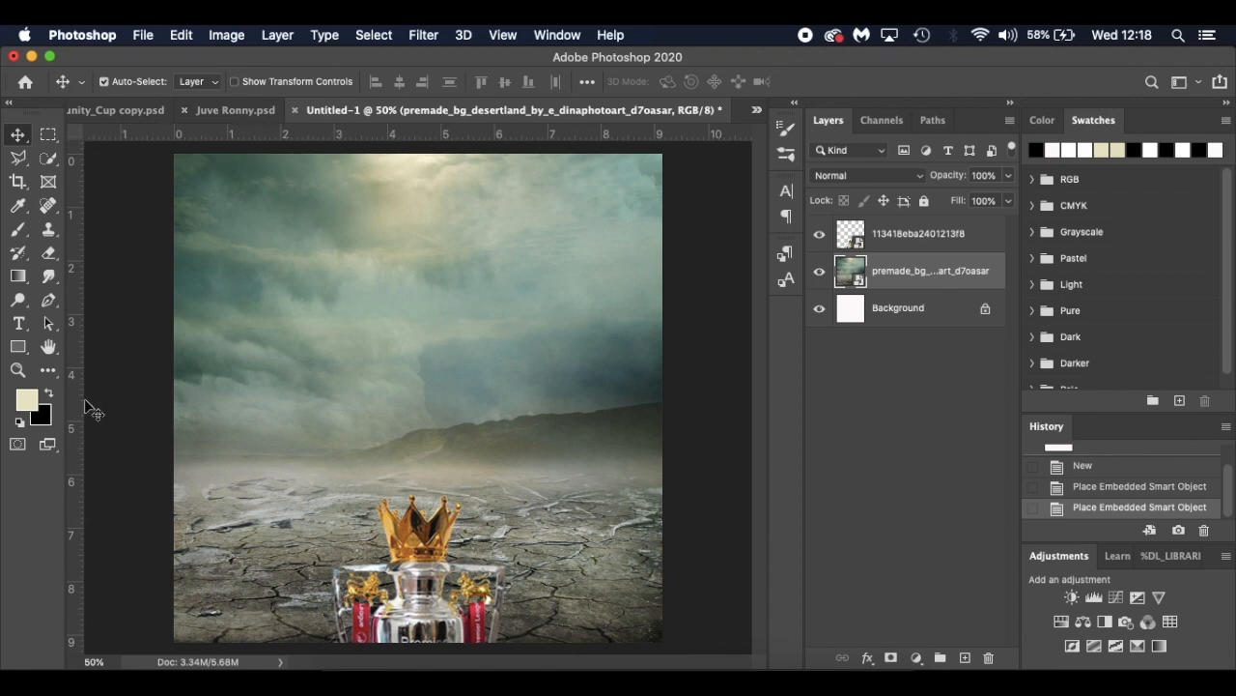
key("super+r")
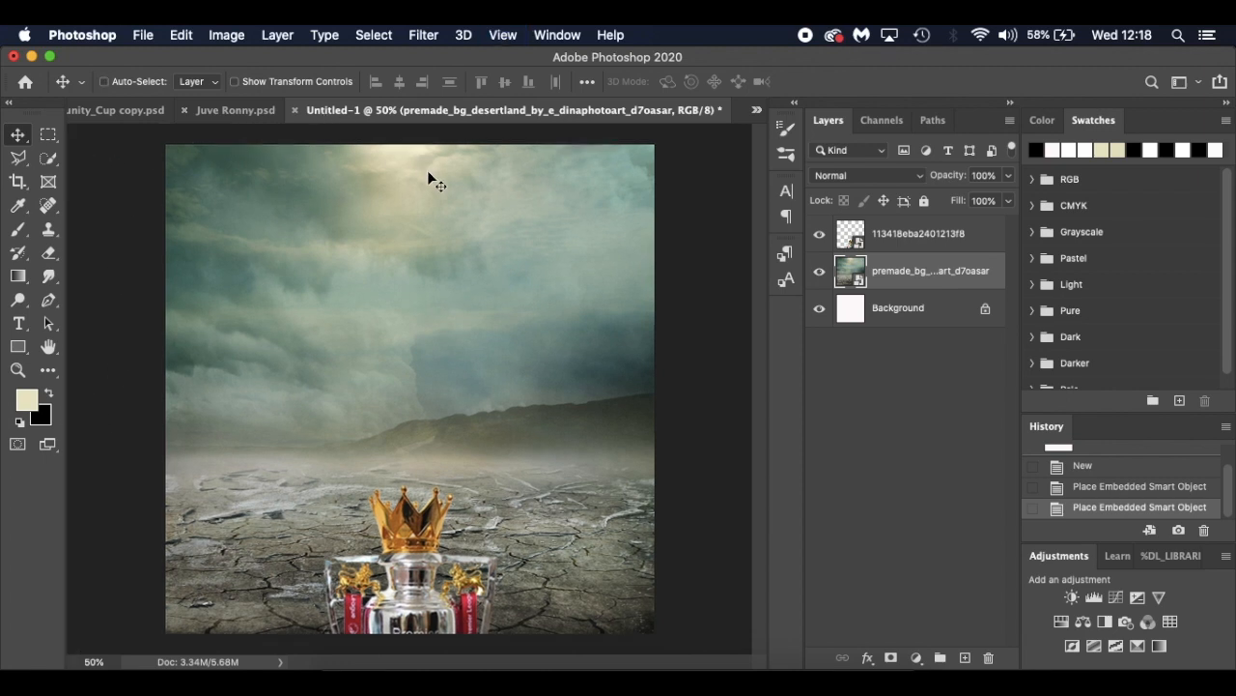
key("super+r")
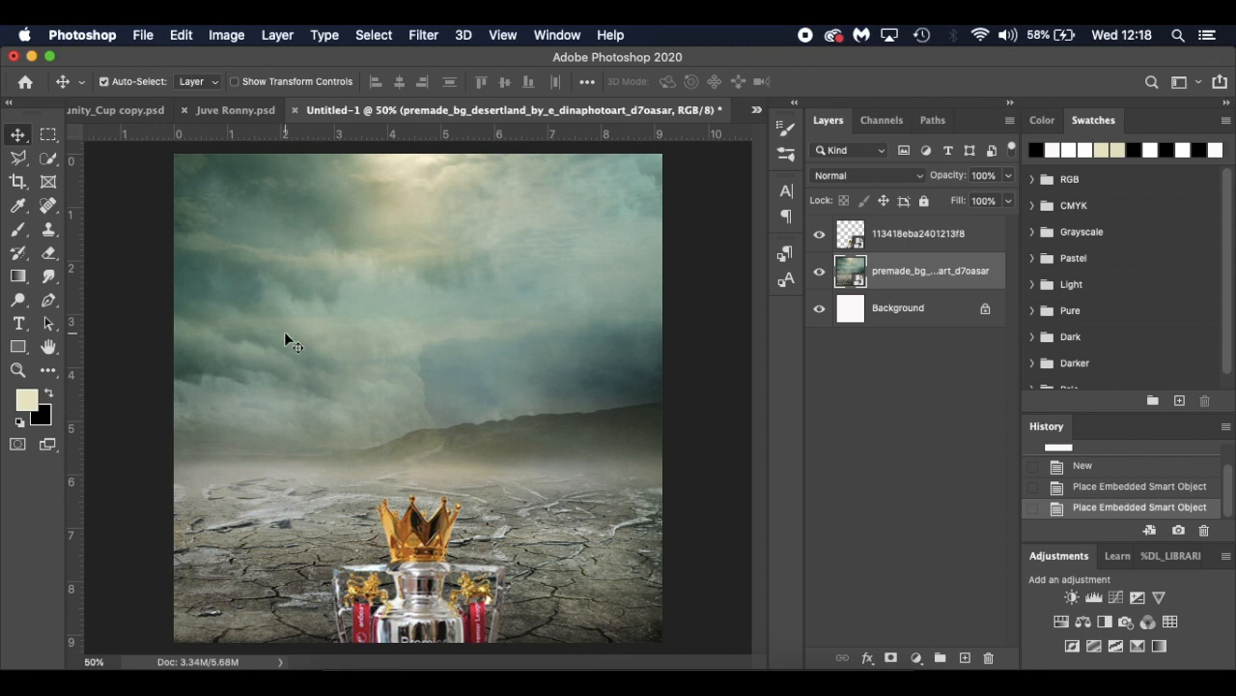
left_click_drag(78, 386, 417, 431)
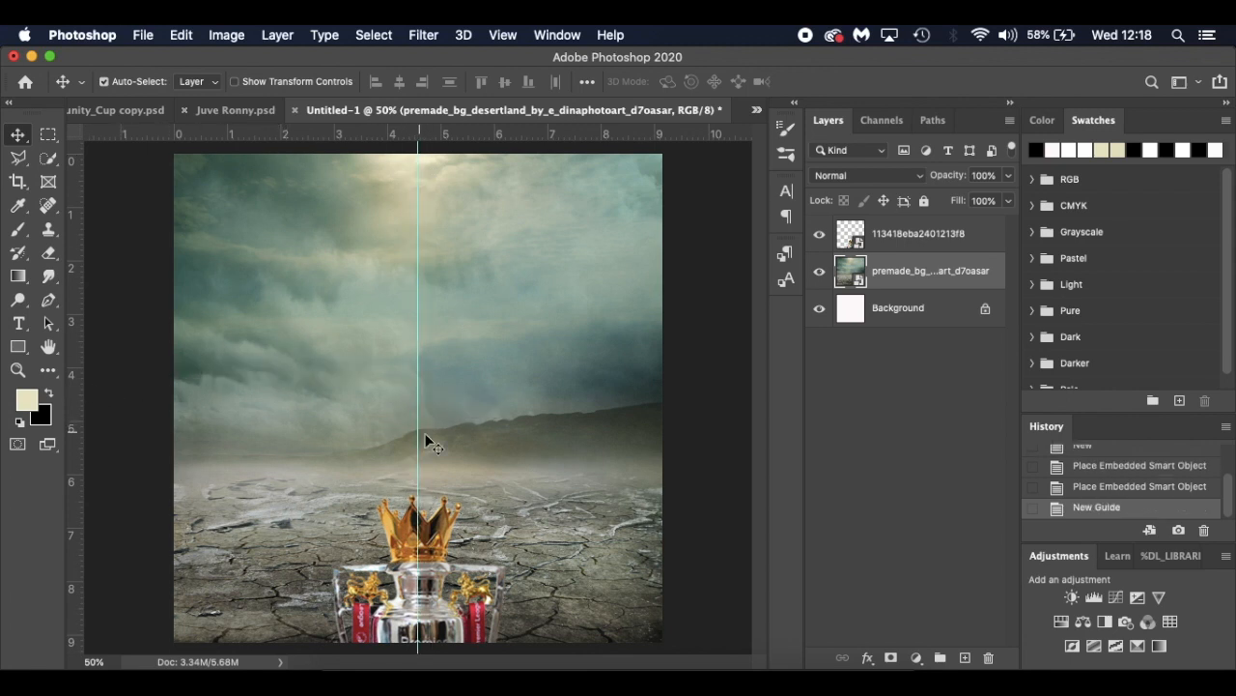
Try nudging the trophy right against the centre guide with Free Transform and commit the move
left_click(928, 239)
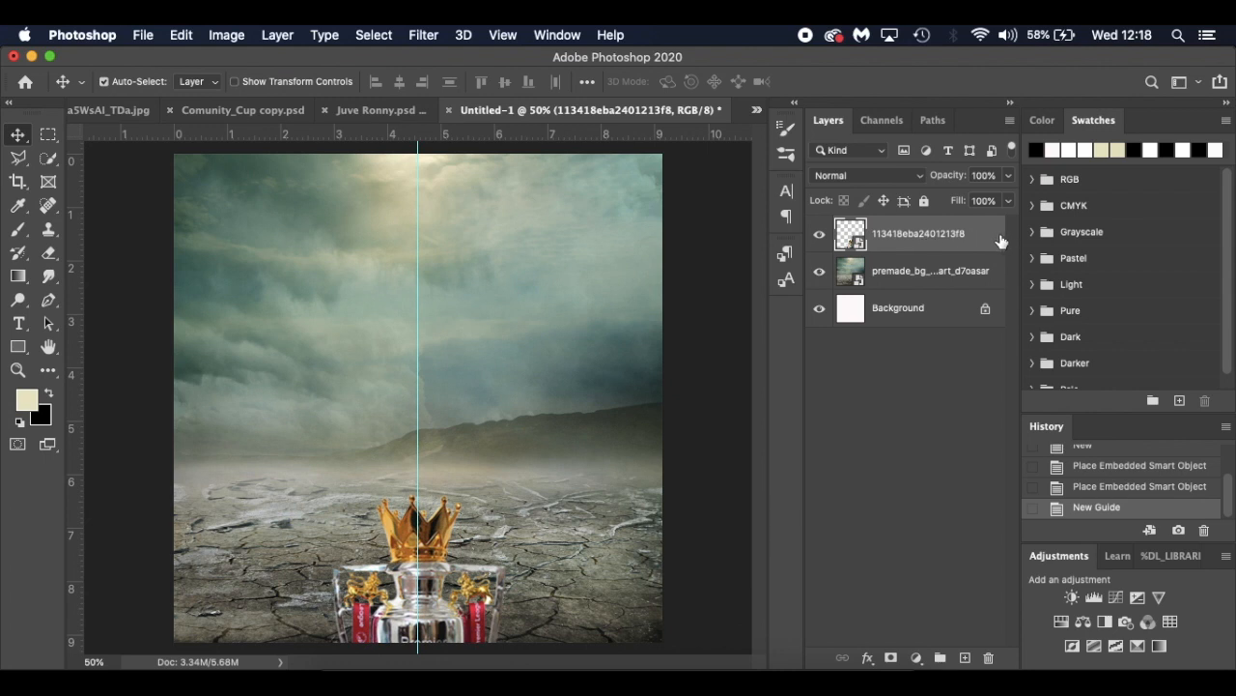
key("super+t")
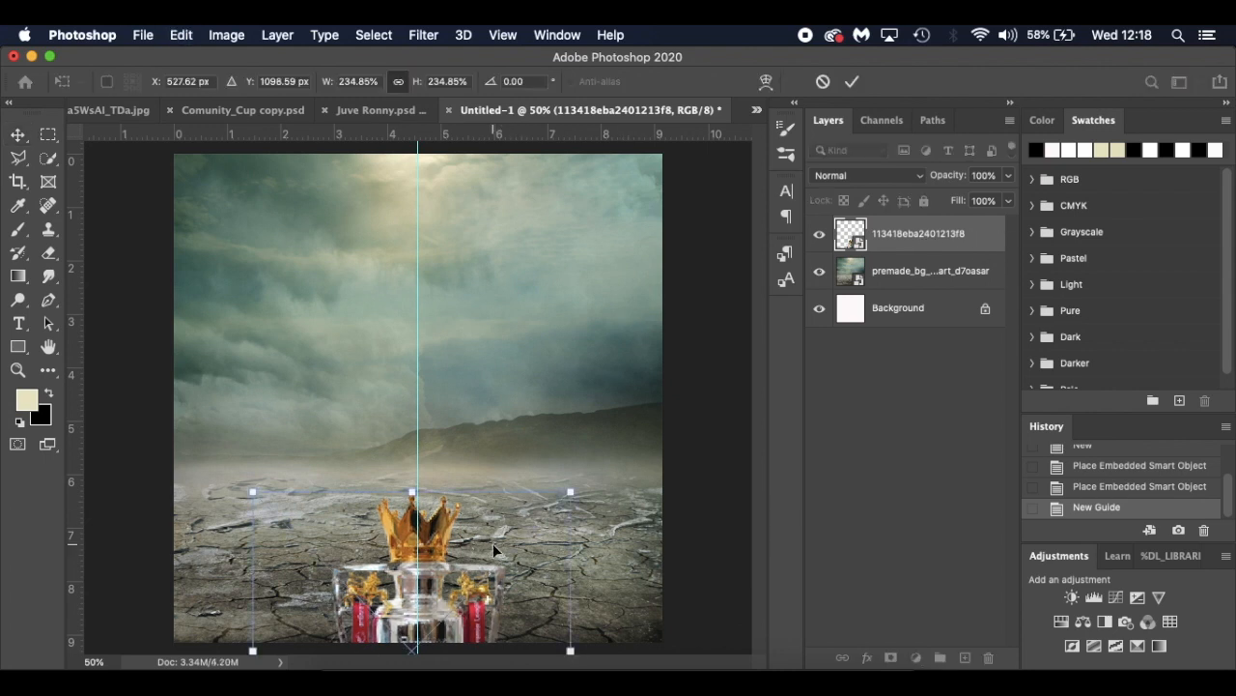
key("Right")
key("Right")
key("Right")
key("Right")
key("Right")
key("Right")
key("Right")
key("Right")
key("Right")
key("Right")
key("Right")
key("Right")
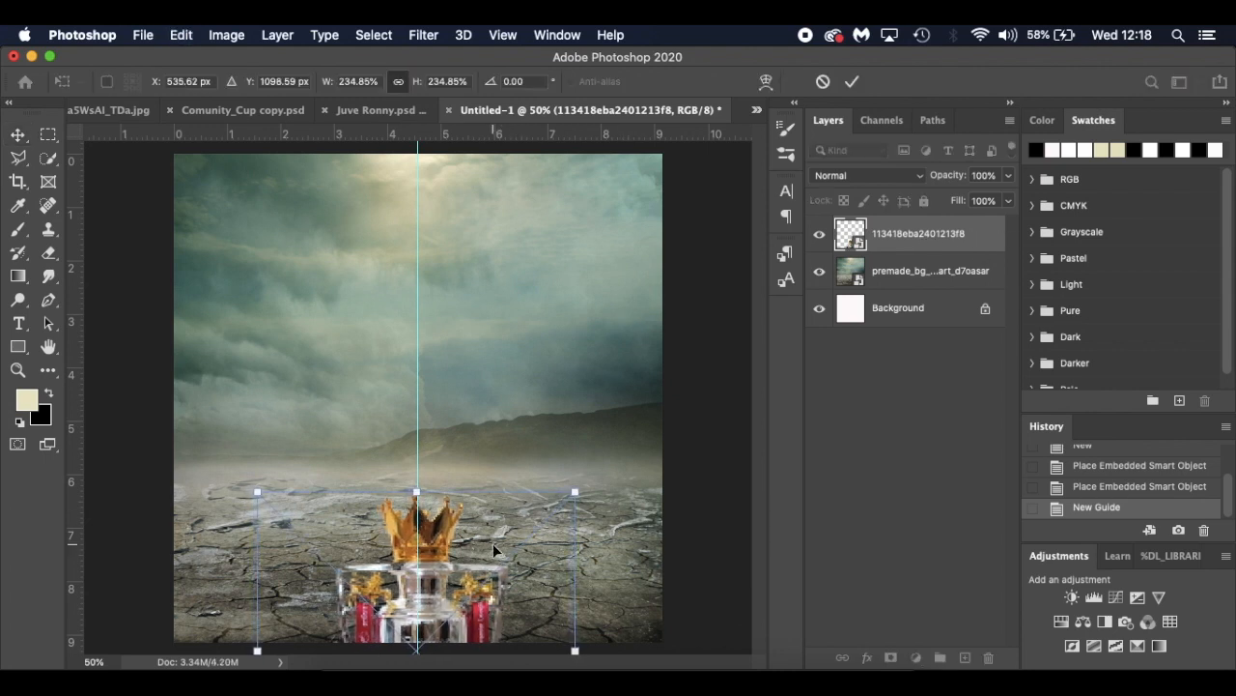
key("Right")
key("Right")
key("Return")
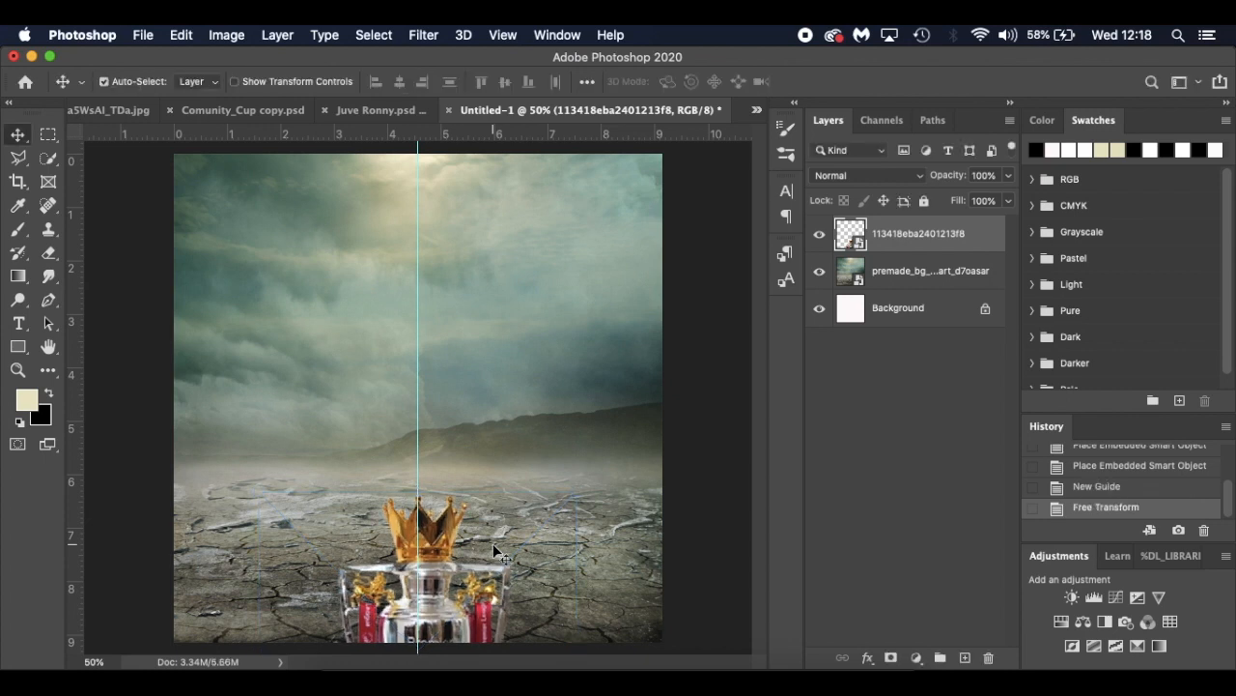
Nudge the trophy back left to X 527.62 px with Free Transform, commit it, and hide the guide
key("ctrl+t")
key("Left")
key("Left")
key("Left")
key("Left")
key("Left")
key("Left")
key("Left")
key("Left")
key("Left")
key("Left")
key("Left")
key("Left")
key("Left")
key("Left")
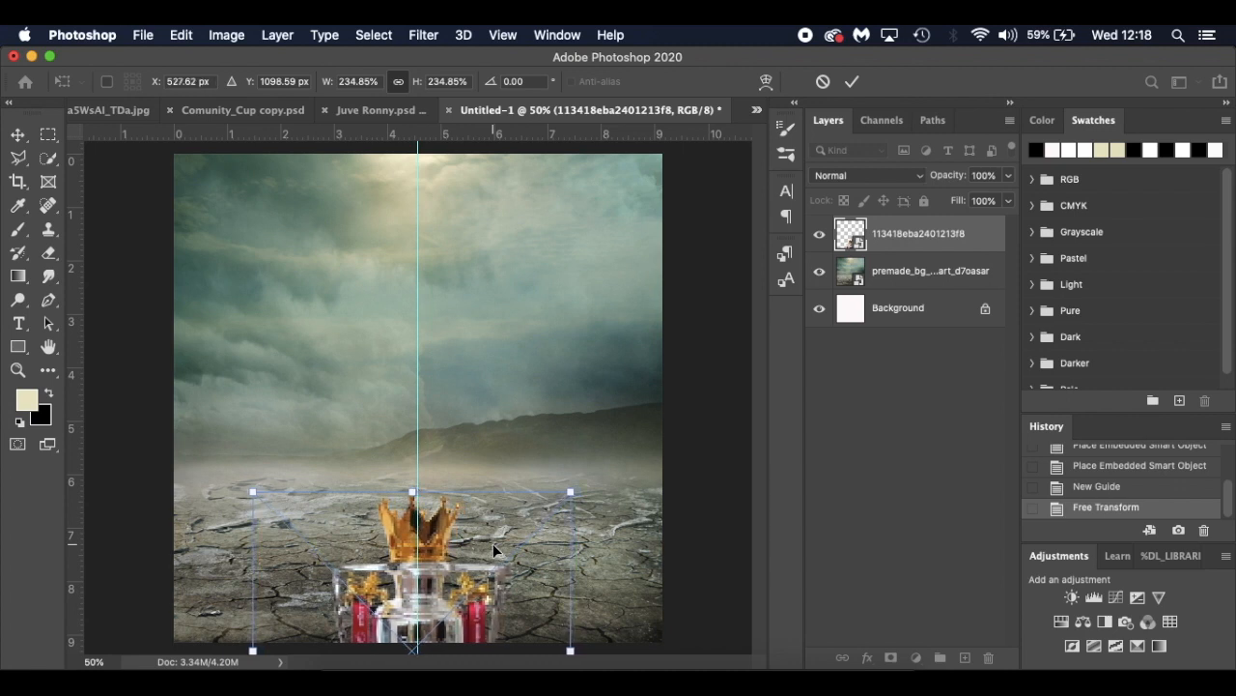
key("Return")
key("super")
key("super+h")
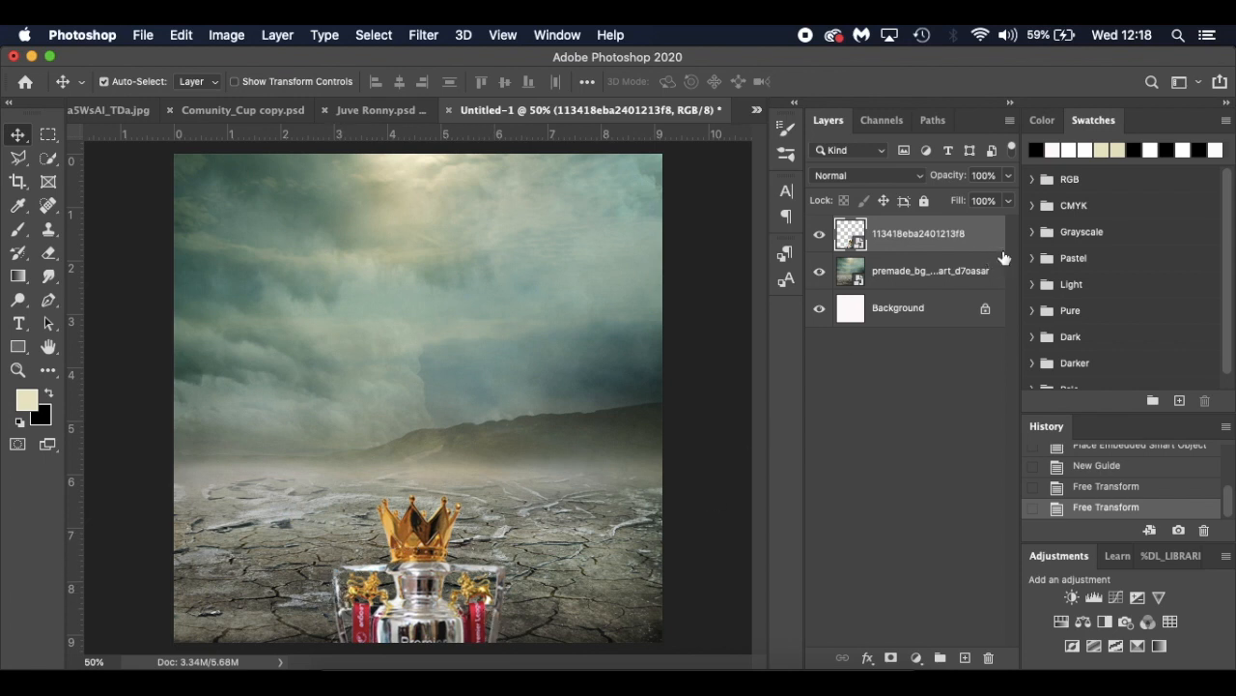
Create a new layer above the trophy and clip it to the trophy layer with a clipping mask
left_click(966, 658)
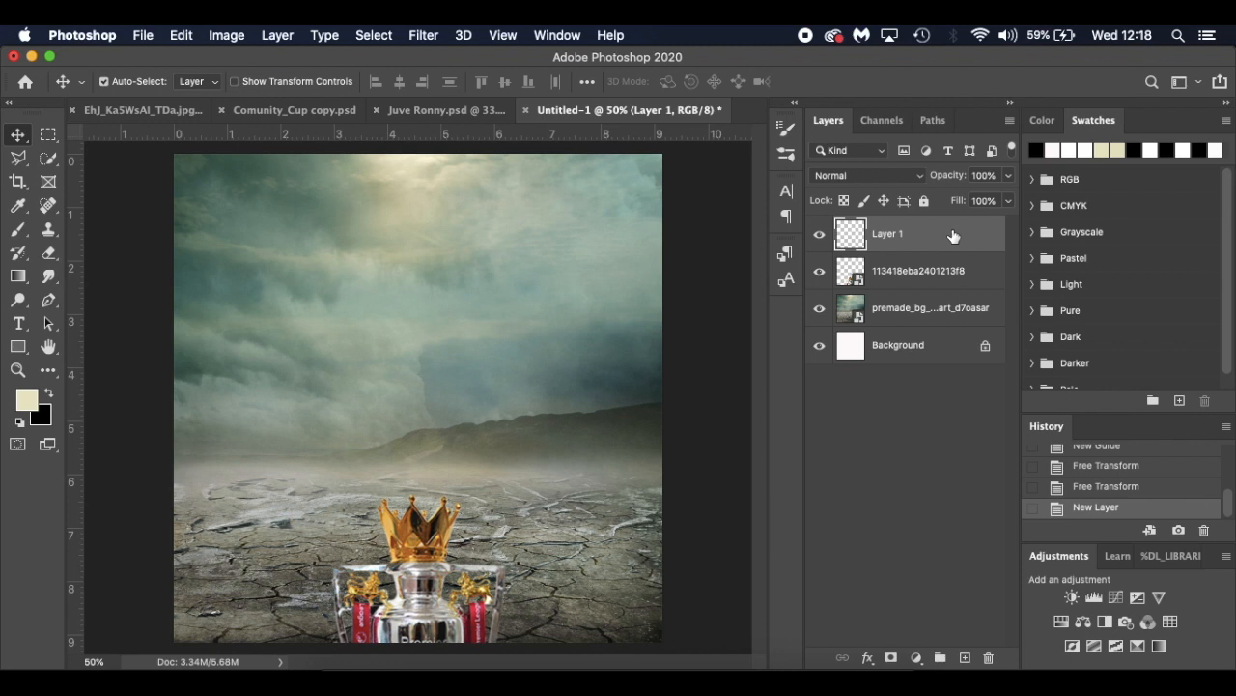
left_click(983, 282)
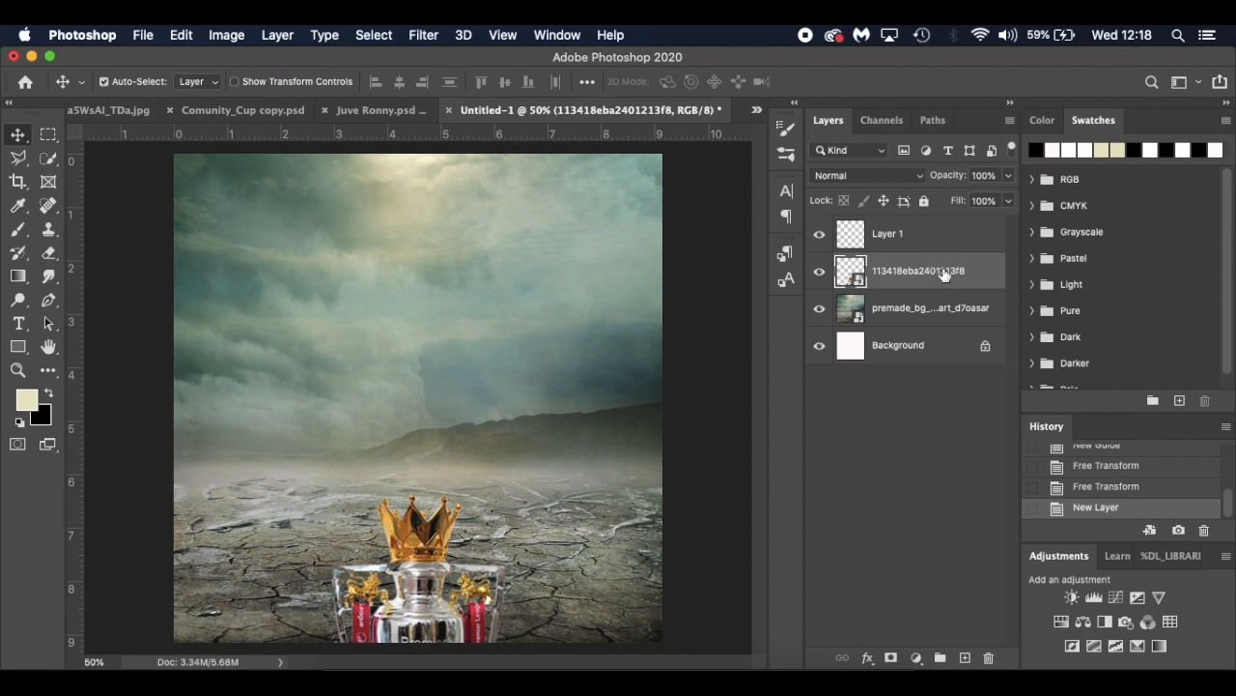
left_click_drag(979, 272, 978, 250)
left_click(979, 250, "alt")
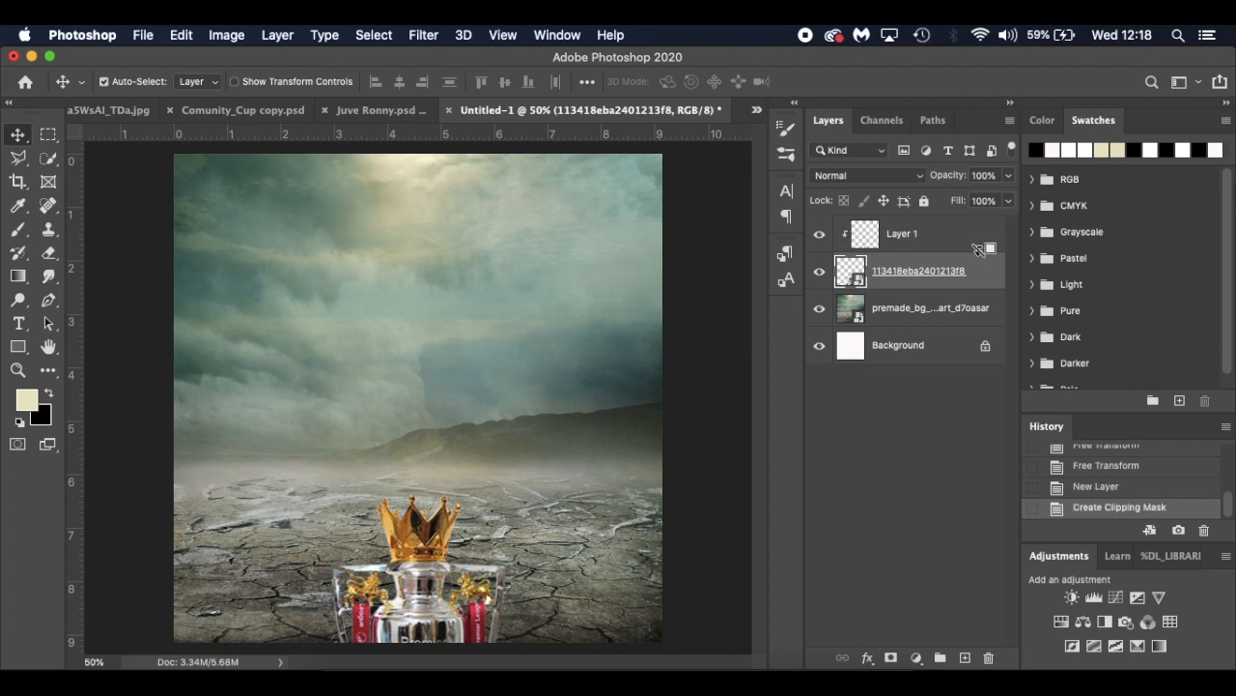
left_click(980, 250, "alt")
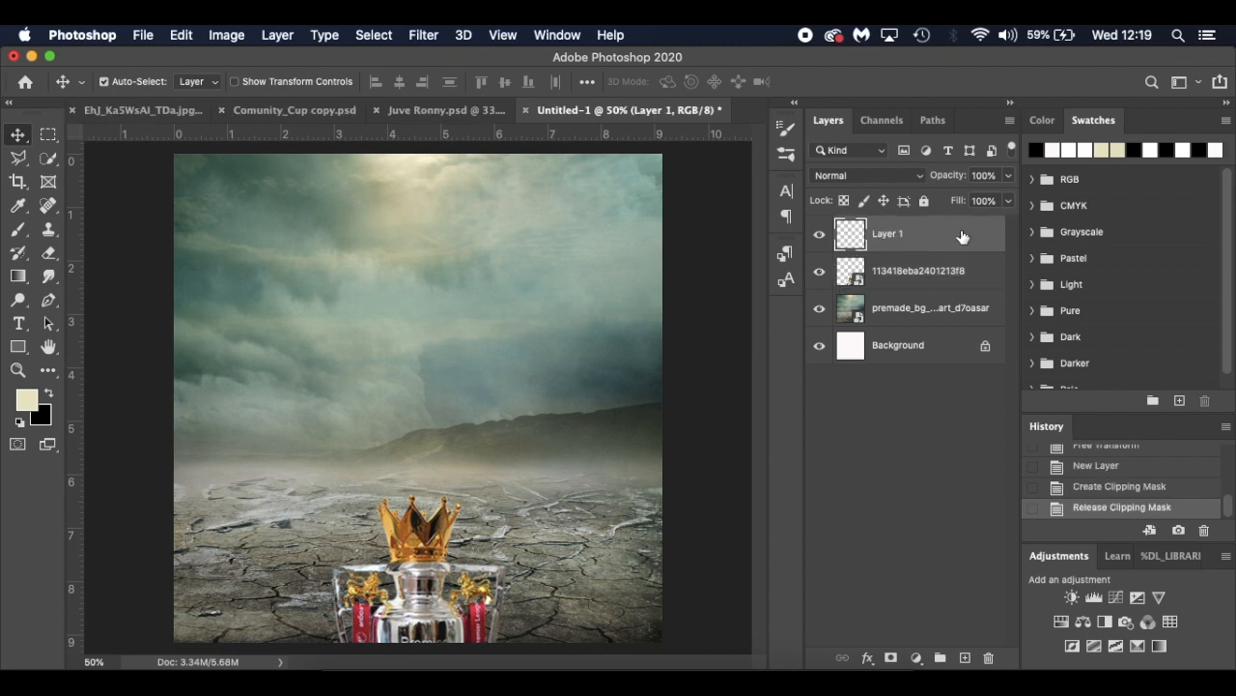
right_click(962, 235)
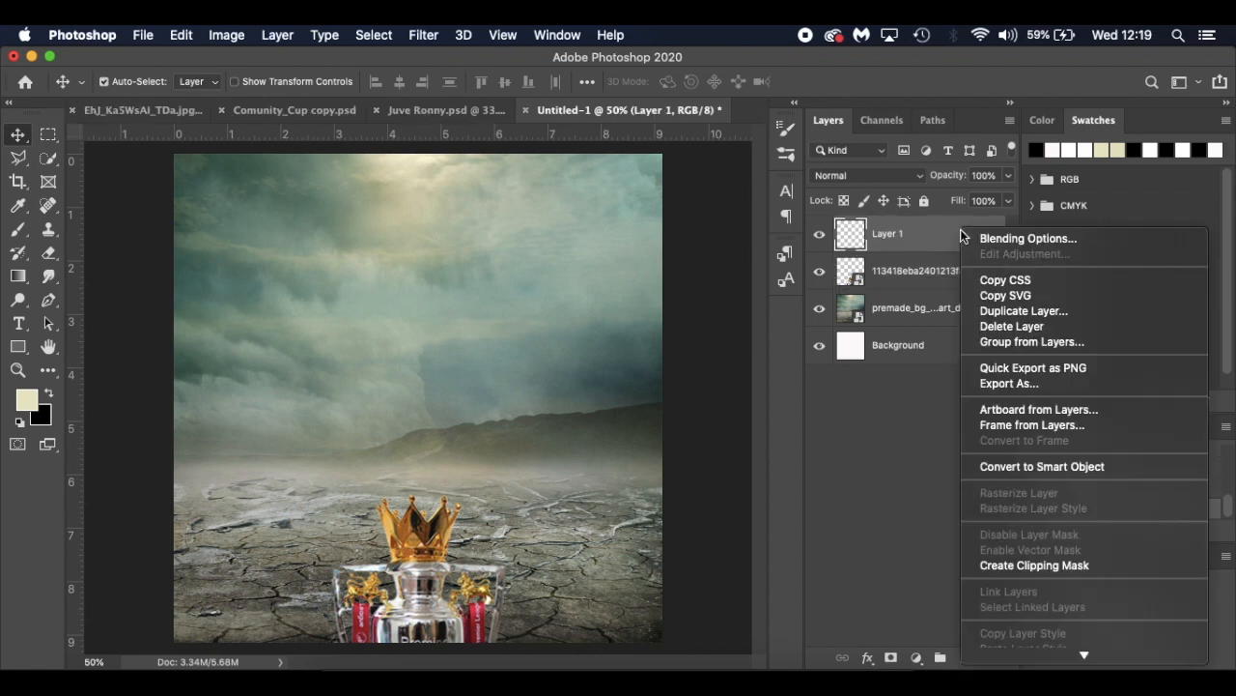
left_click(1051, 564)
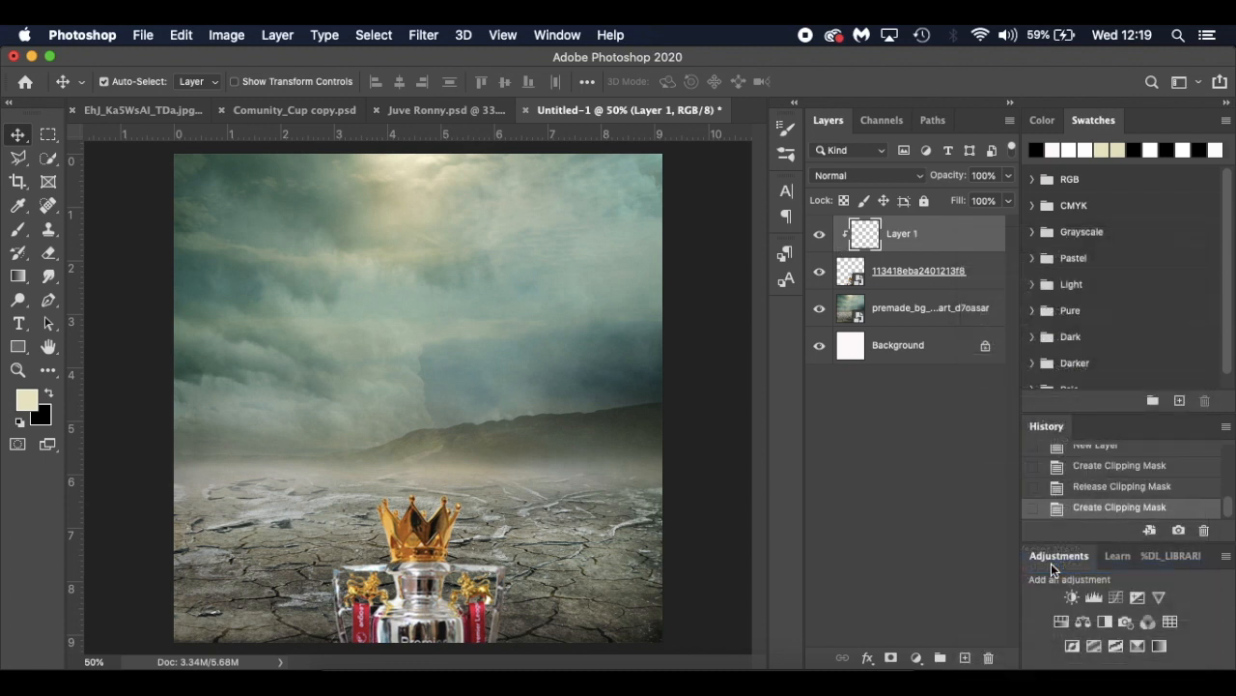
Rename the trophy layer as Prem Trophy
double_click(937, 271)
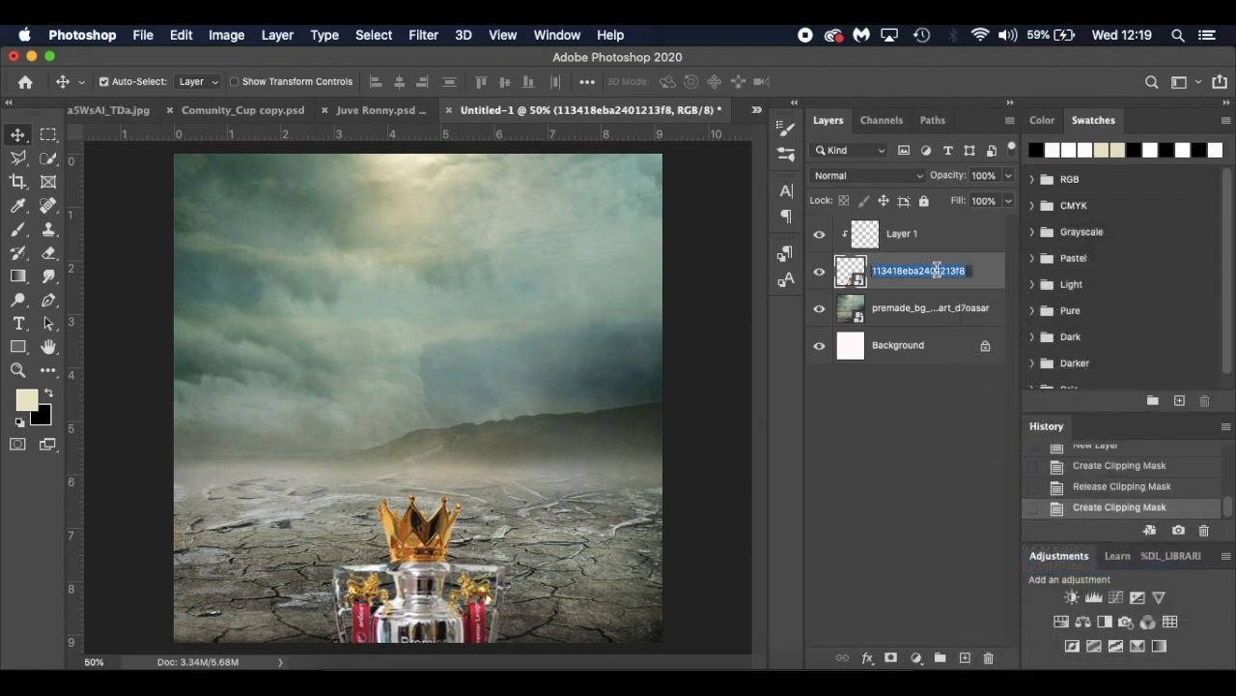
type("P")
key("Return")
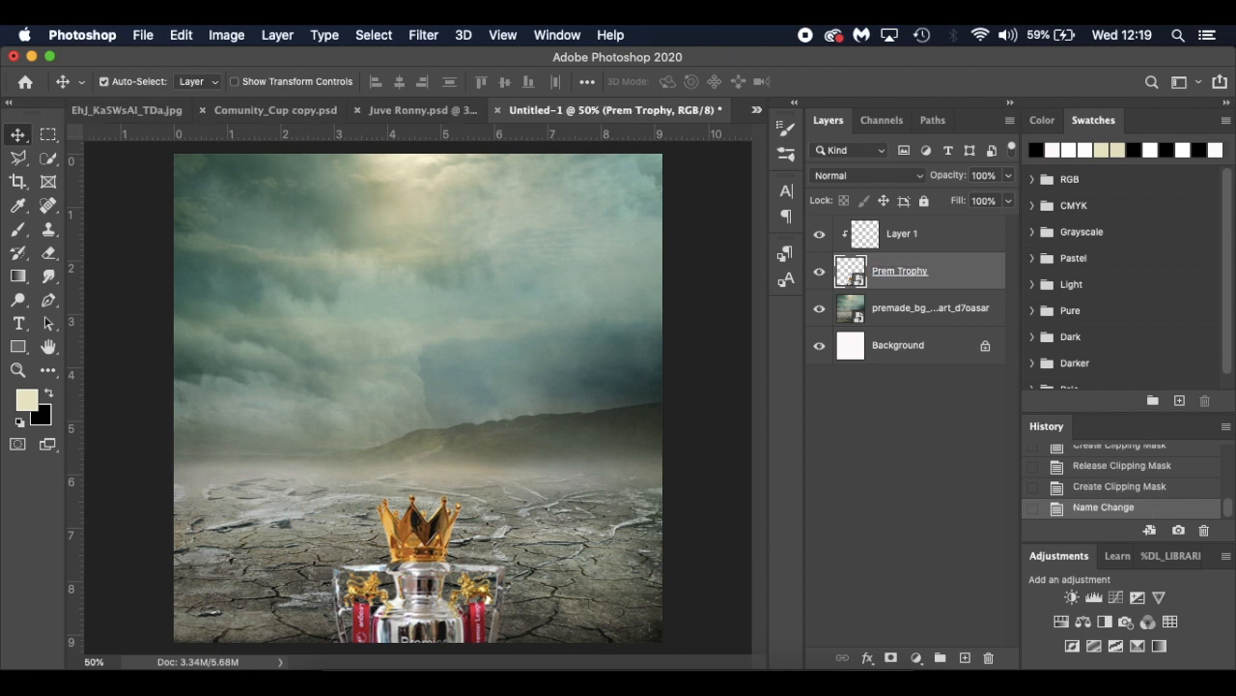
Select the clipped Layer 1, set black as foreground and white as background colour, and choose the Brush tool
left_click(966, 242)
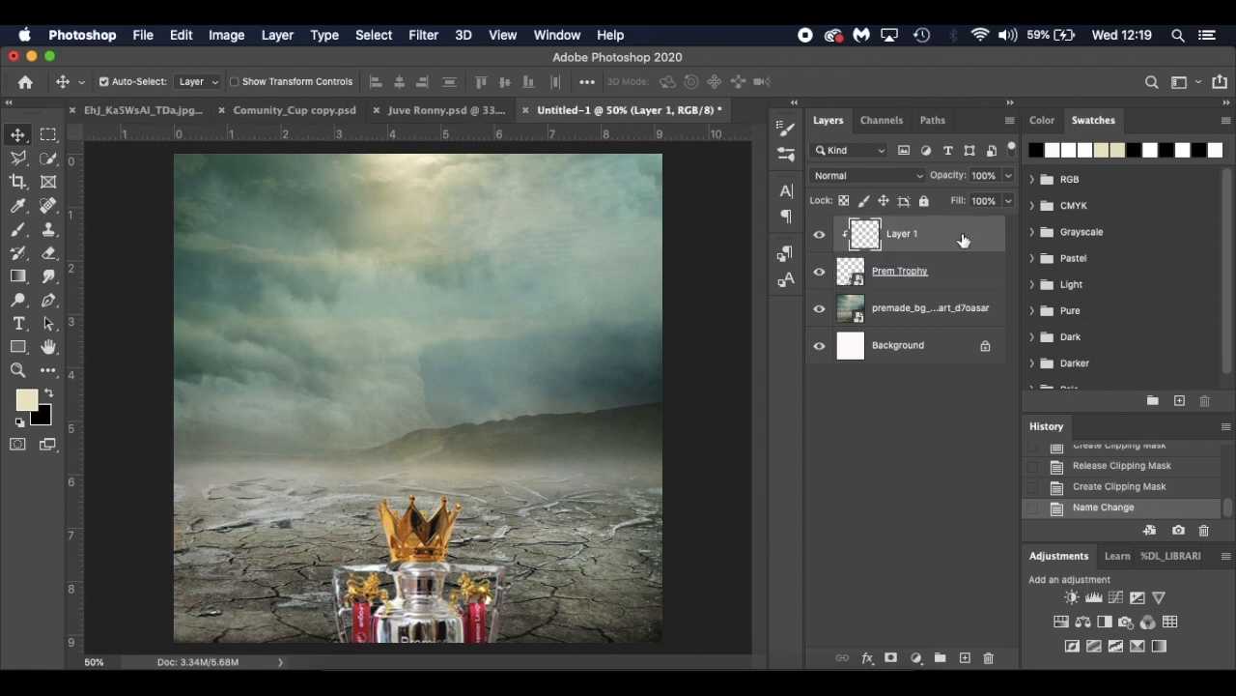
left_click(49, 395)
key("d")
key("x")
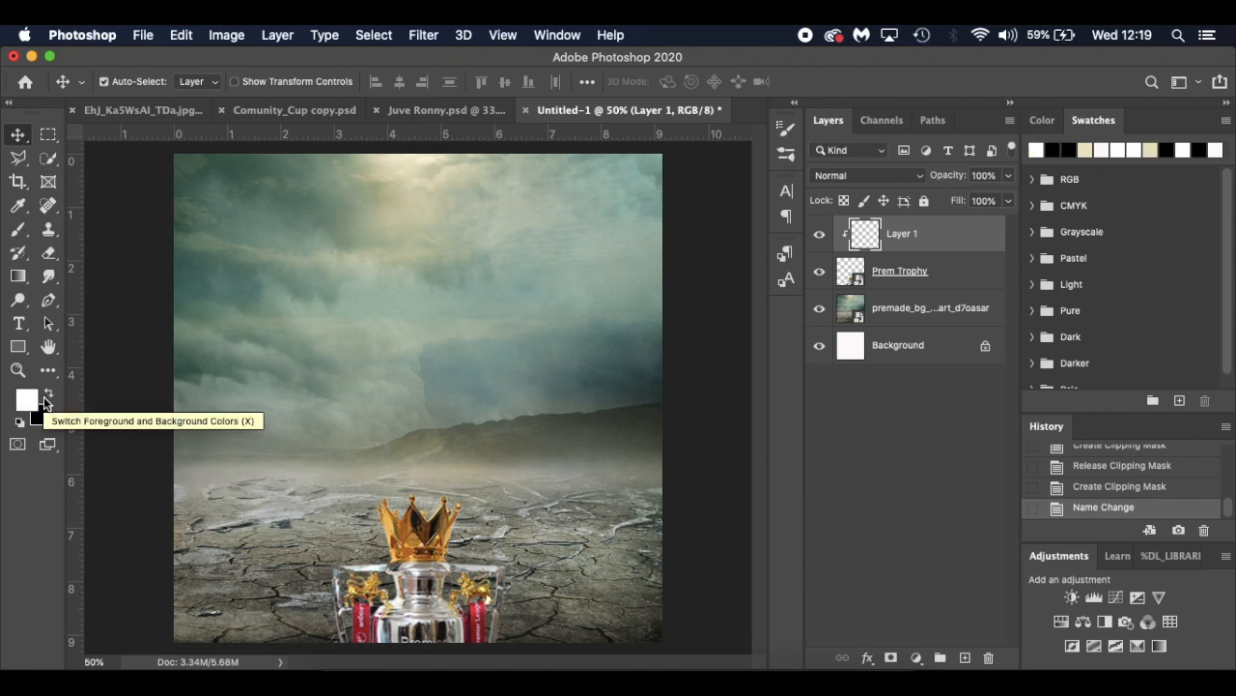
left_click(46, 396)
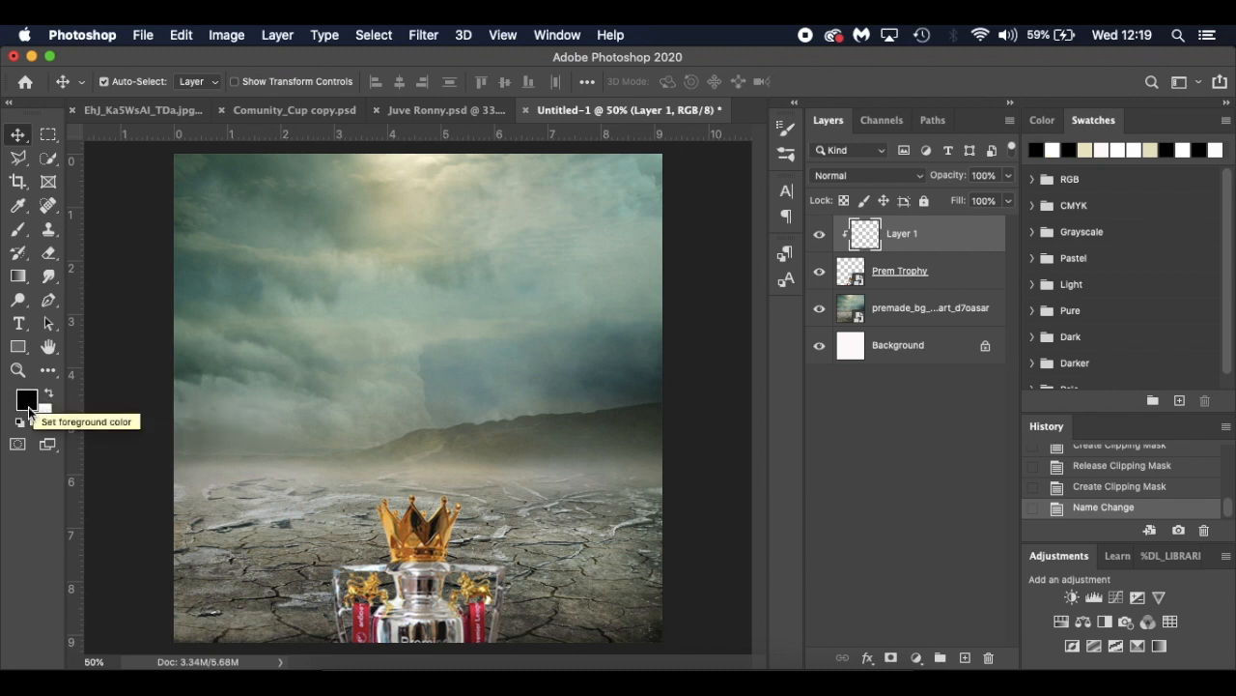
key("b")
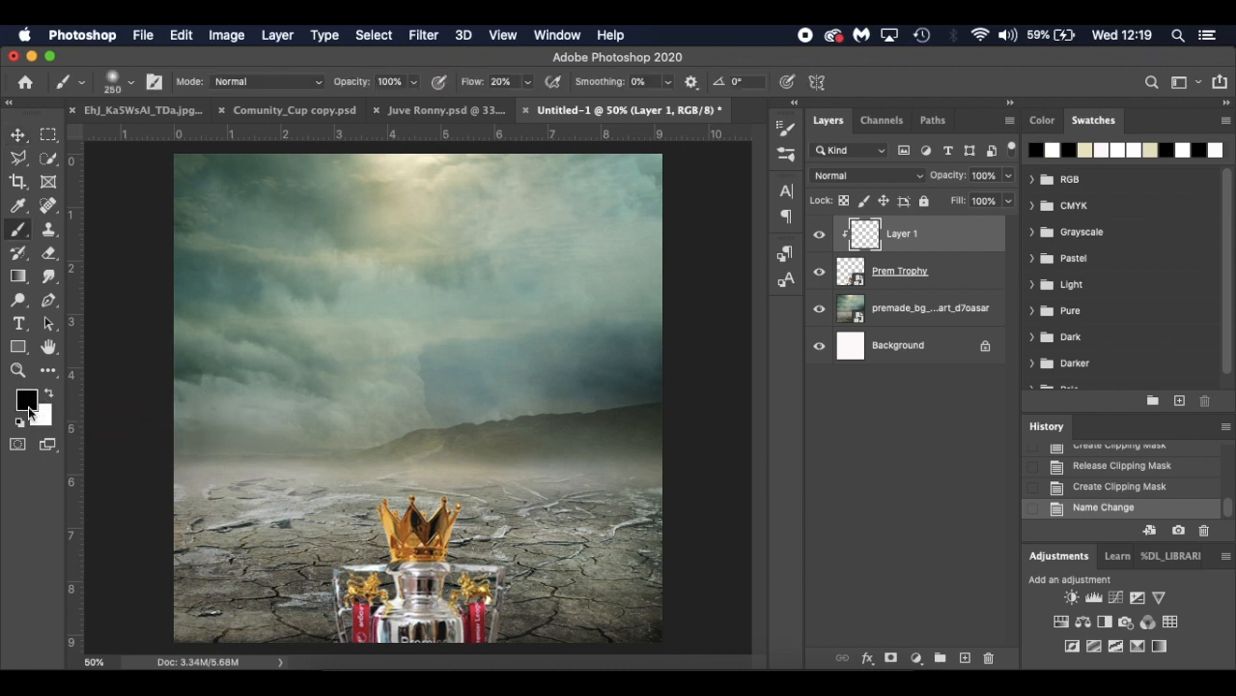
right_click(17, 236)
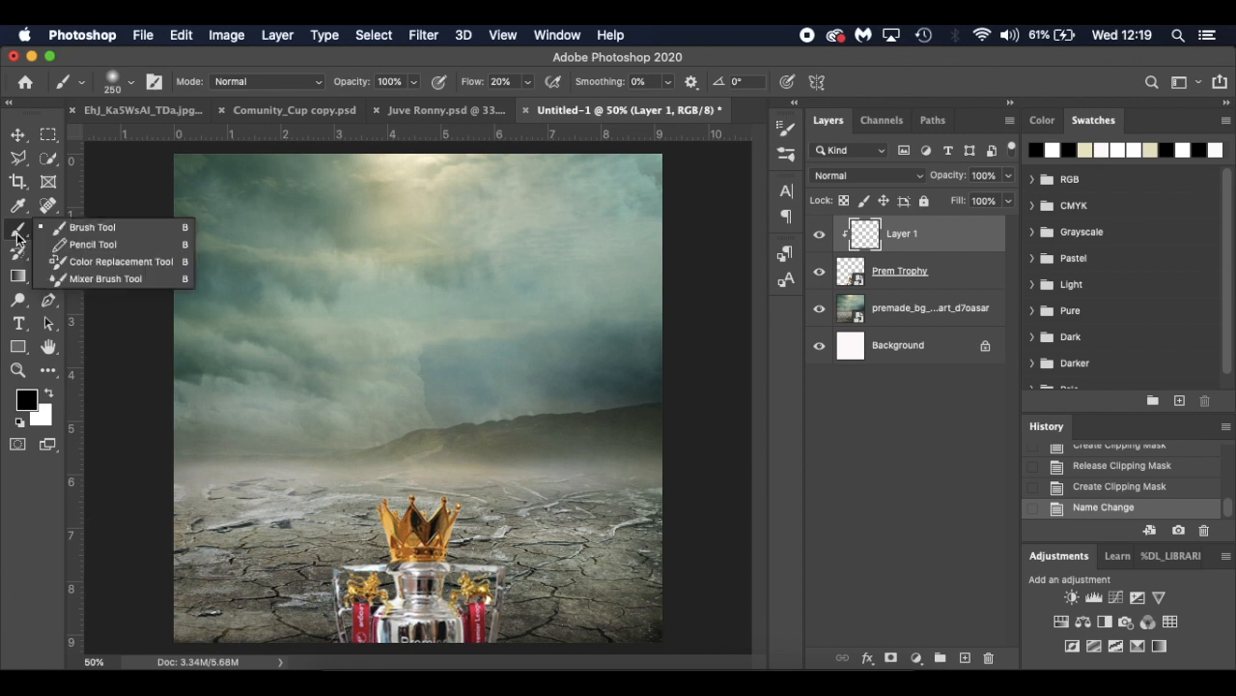
left_click(139, 226)
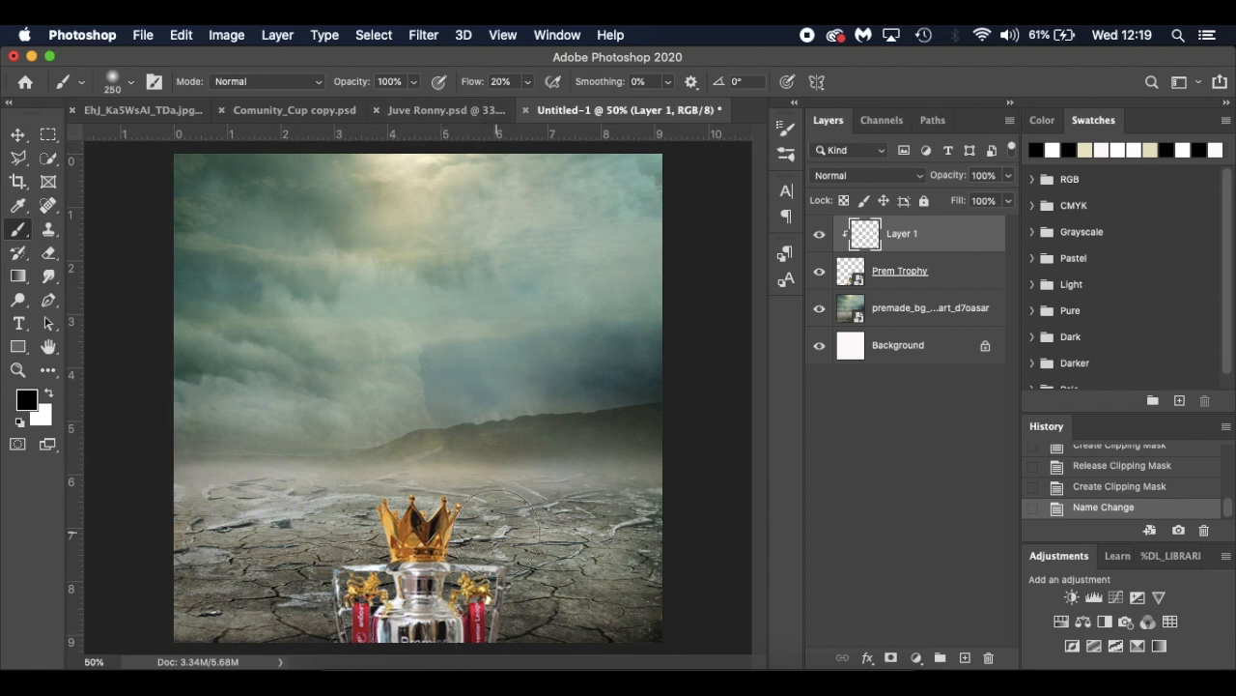
Brush soft black shading across the trophy along the canvas's lower edge on Layer 1 and compare it with the layer hidden
scroll(499, 512, "down", 3)
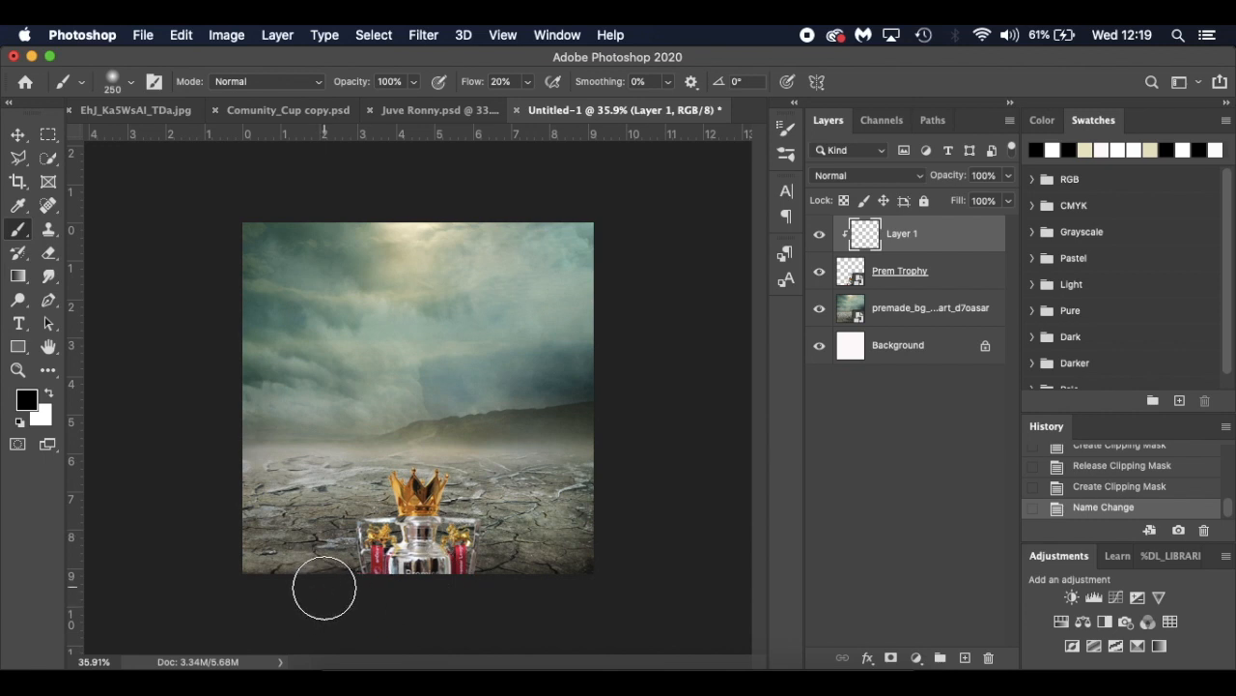
left_click_drag(325, 587, 560, 589)
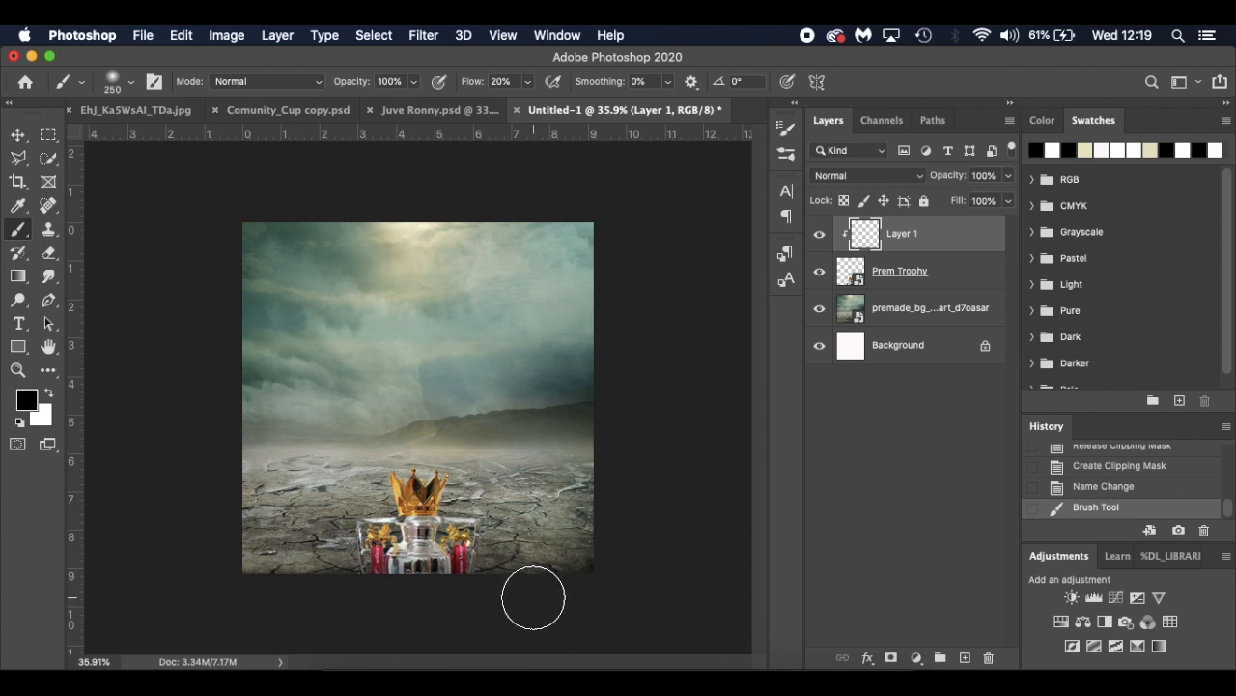
mouse_move(367, 600)
left_mouse_down()
mouse_move(260, 606)
mouse_move(569, 609)
left_mouse_up()
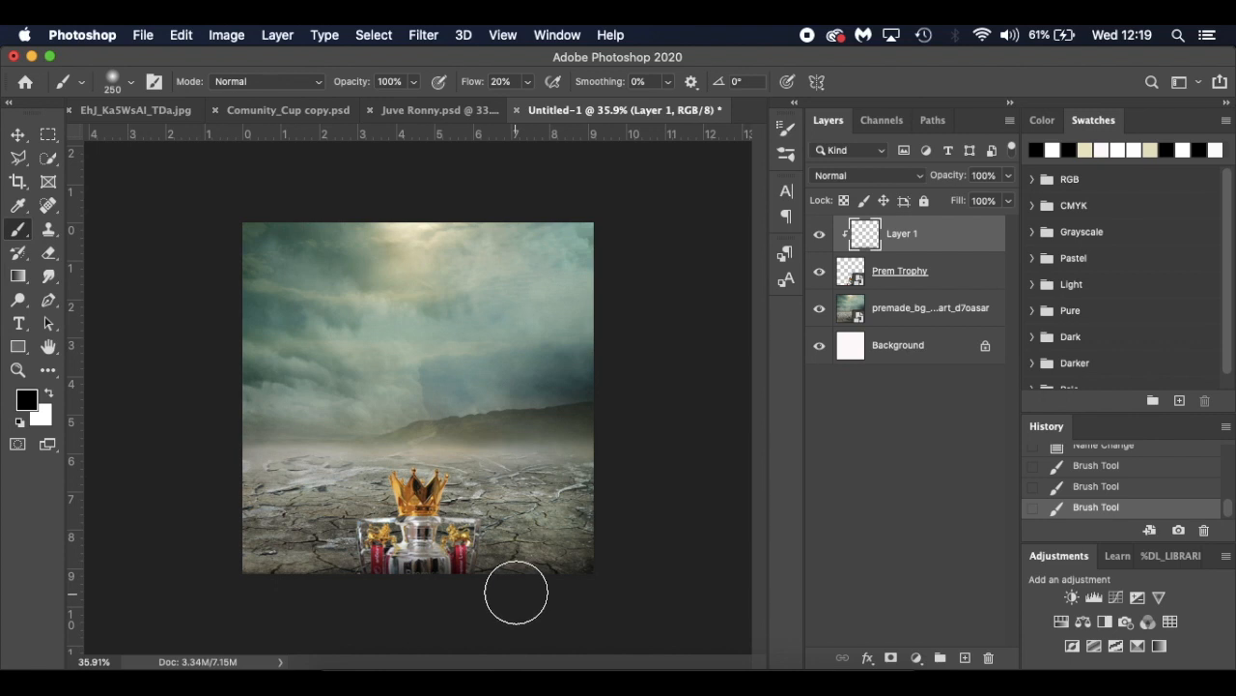
mouse_move(512, 592)
left_mouse_down()
mouse_move(274, 583)
mouse_move(366, 582)
left_mouse_up()
scroll(431, 601, "up", 5)
scroll(431, 601, "down", 5)
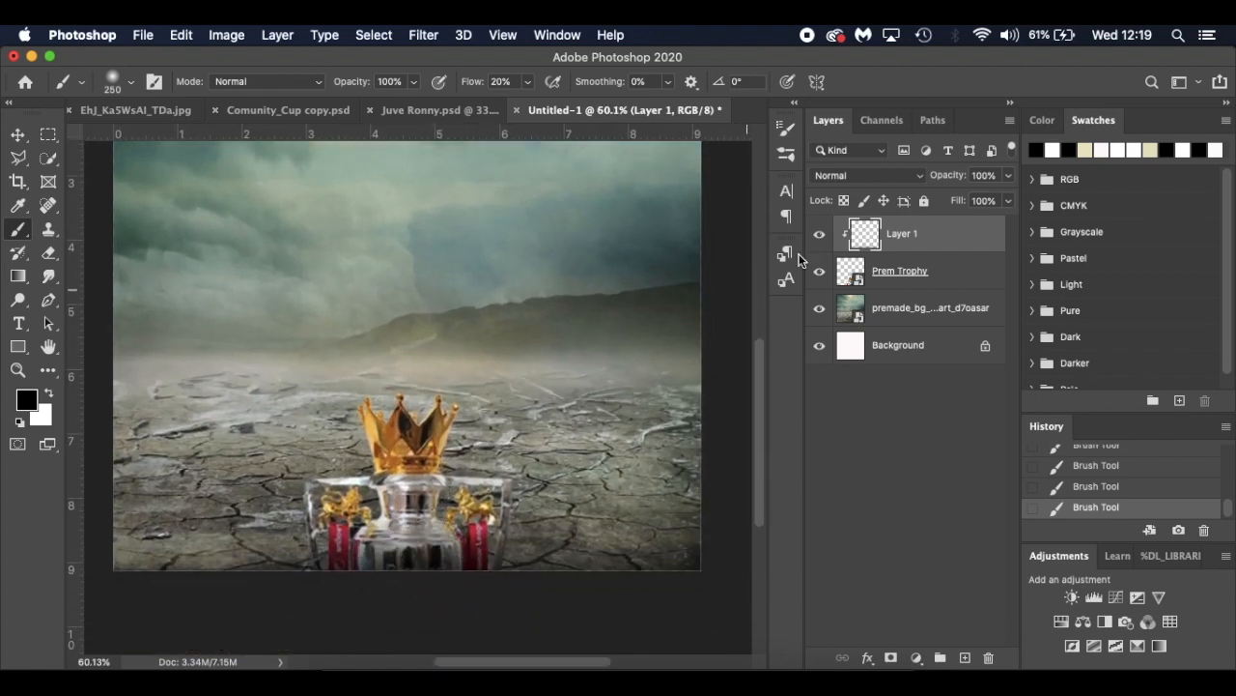
left_click(819, 235)
left_click(819, 236)
Set white as the foreground colour and adjust the brush to 10 px with 15% flow for highlighting the crown
key("x")
key("bracketleft")
key("bracketleft")
key("bracketleft")
key("bracketleft")
key("bracketleft")
key("bracketleft")
key("bracketleft")
key("bracketleft")
key("bracketleft")
key("bracketleft")
scroll(348, 468, "up", 3)
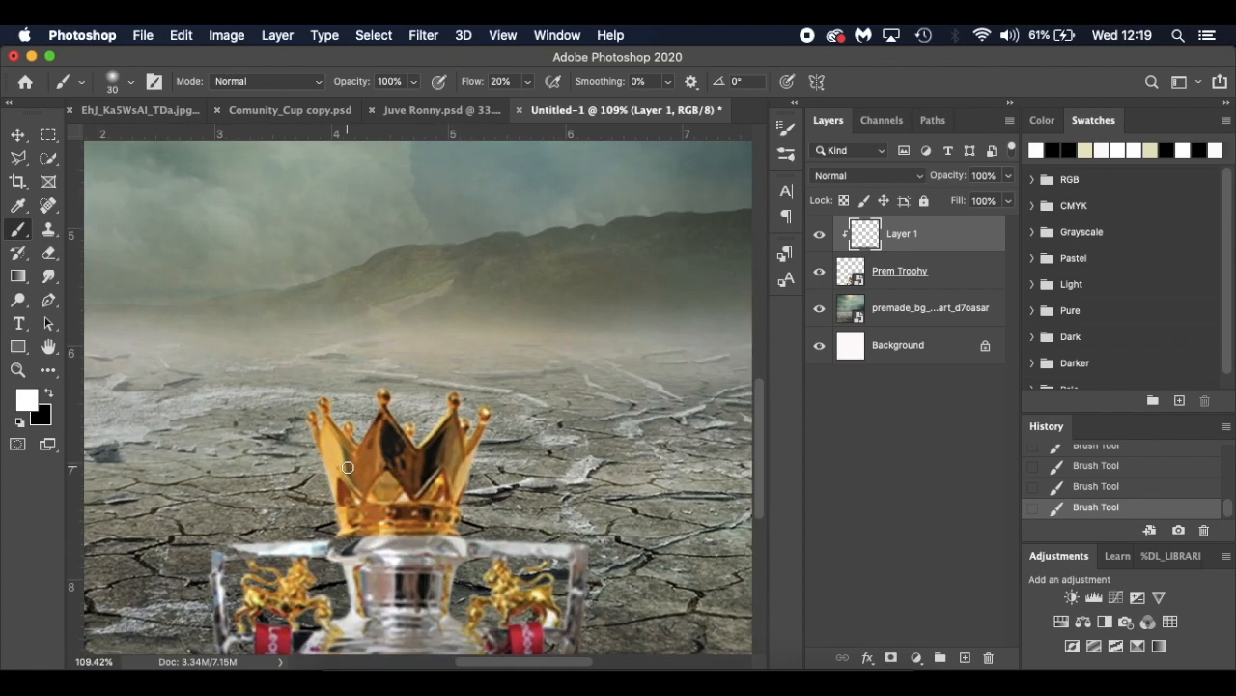
key("bracketleft")
key("bracketleft")
left_click_drag(472, 83, 468, 83)
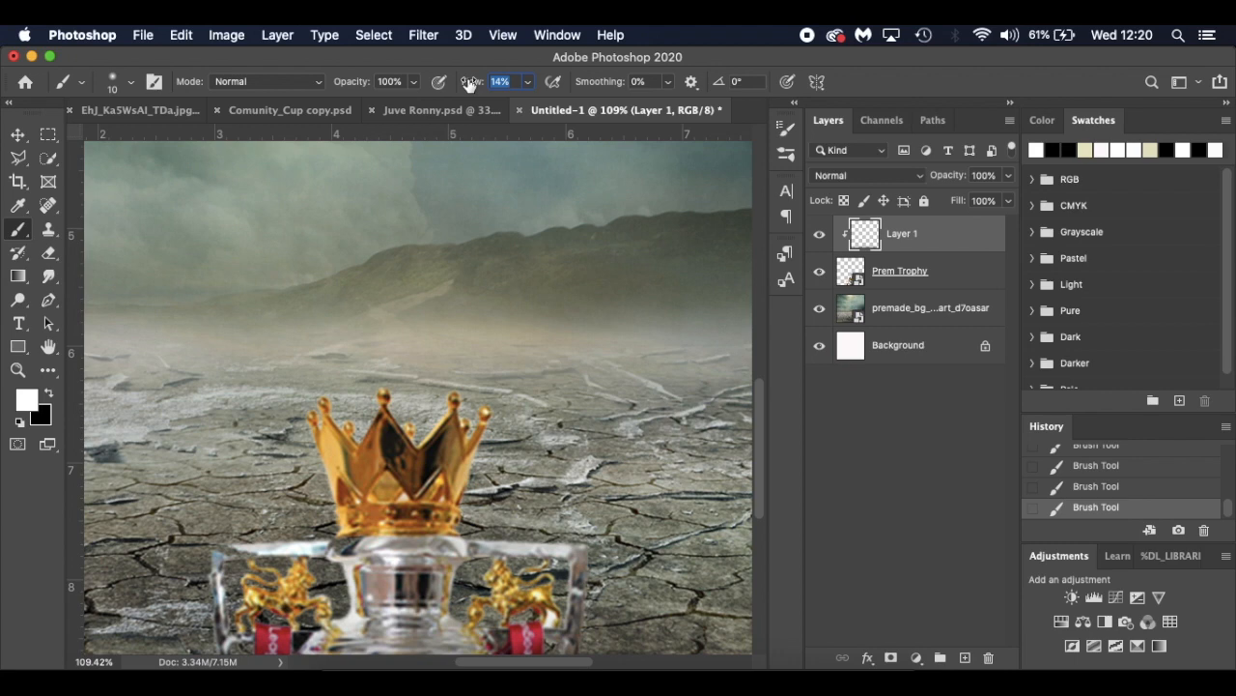
key("super+equal")
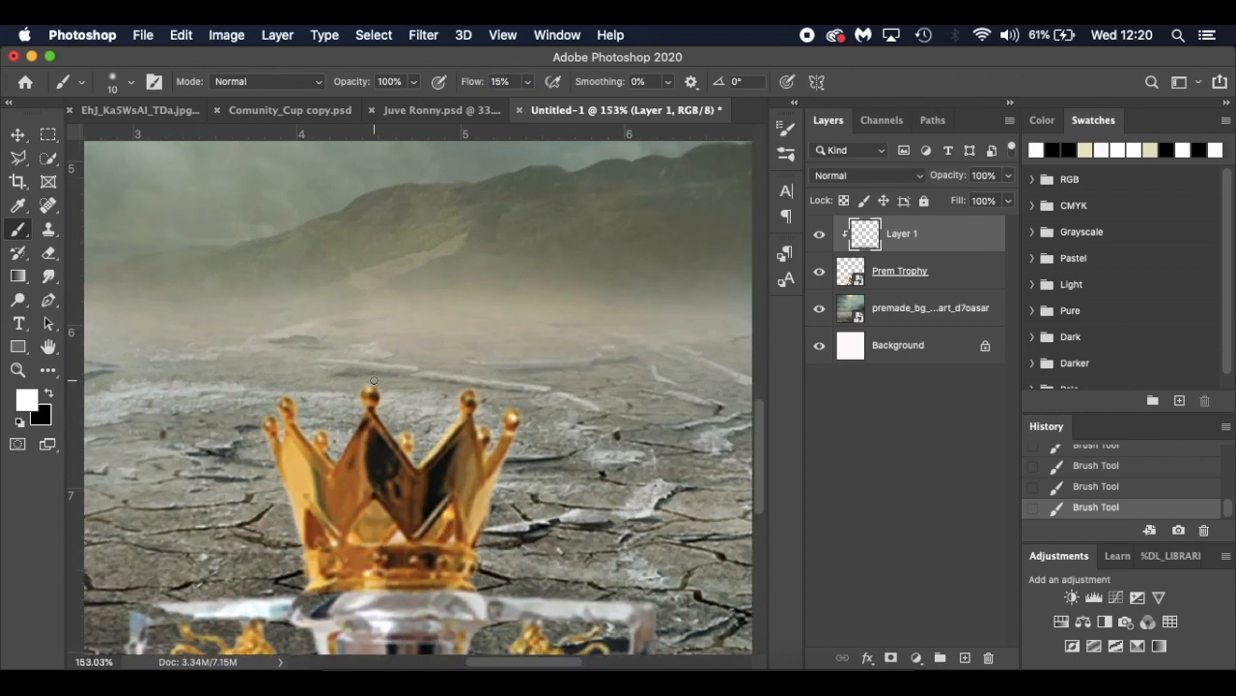
Choose the Soft Round brush at 30 px with 0% hardness and brush white highlights on the crown
key("bracketright")
right_click(369, 256)
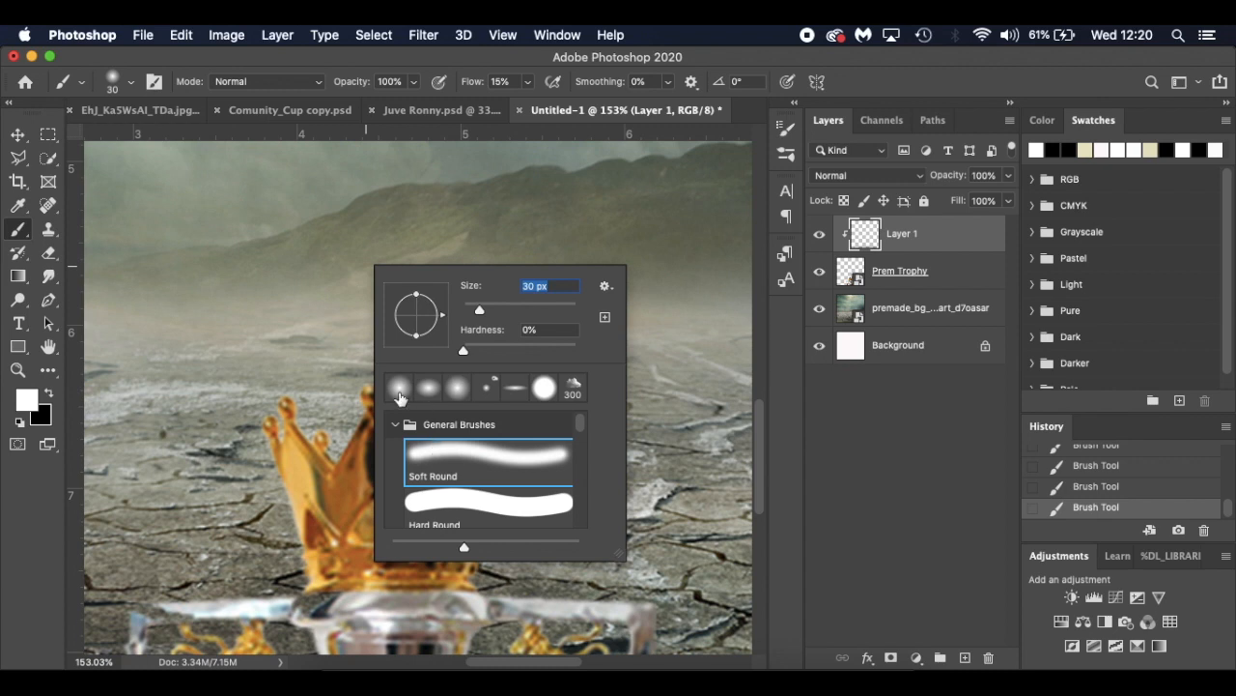
left_click(446, 459)
left_click(295, 328)
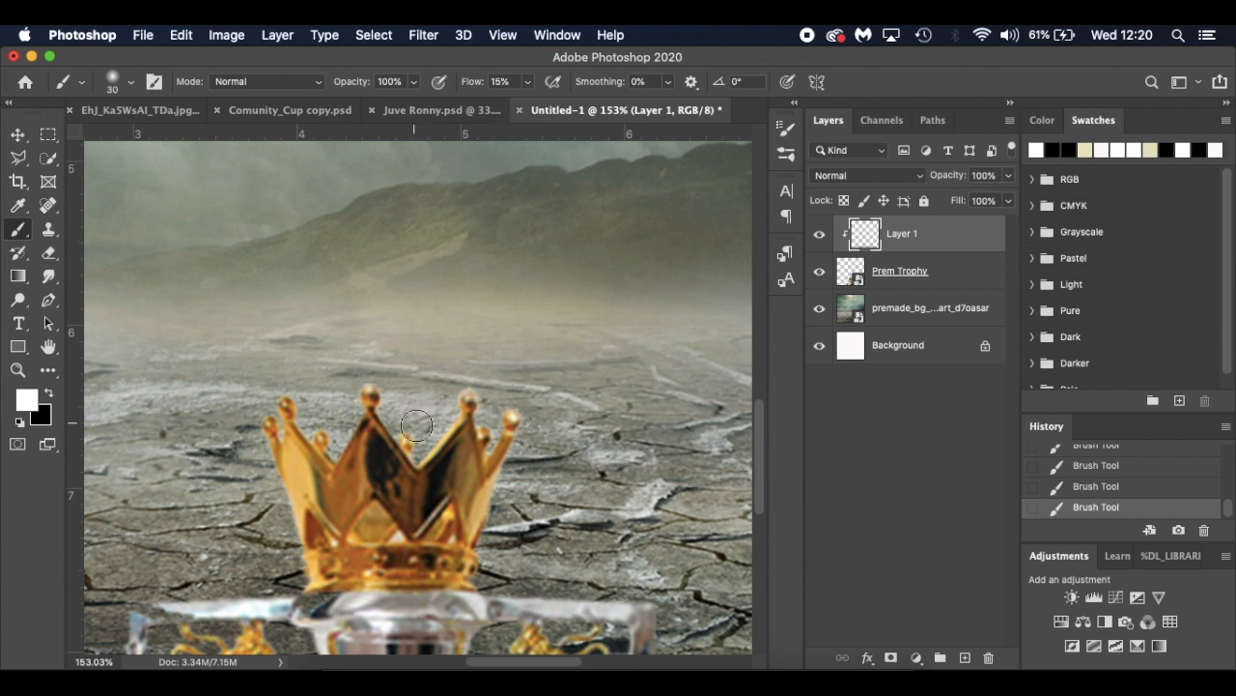
right_click(327, 423)
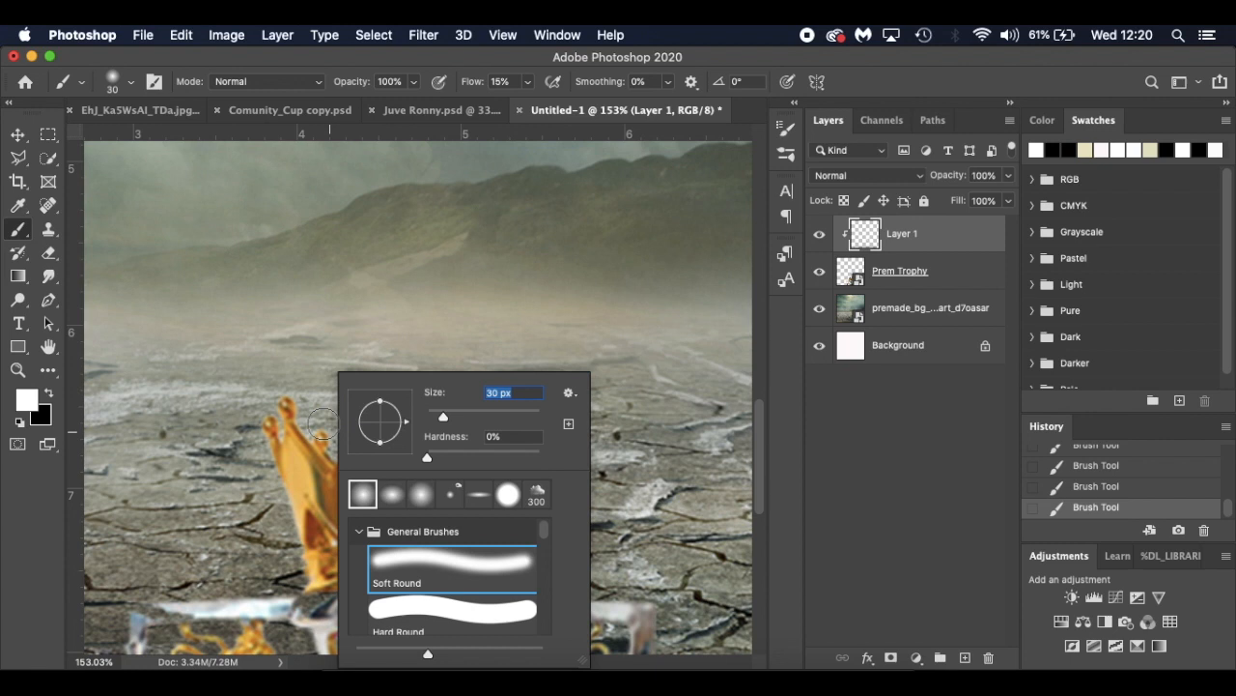
left_click(324, 424)
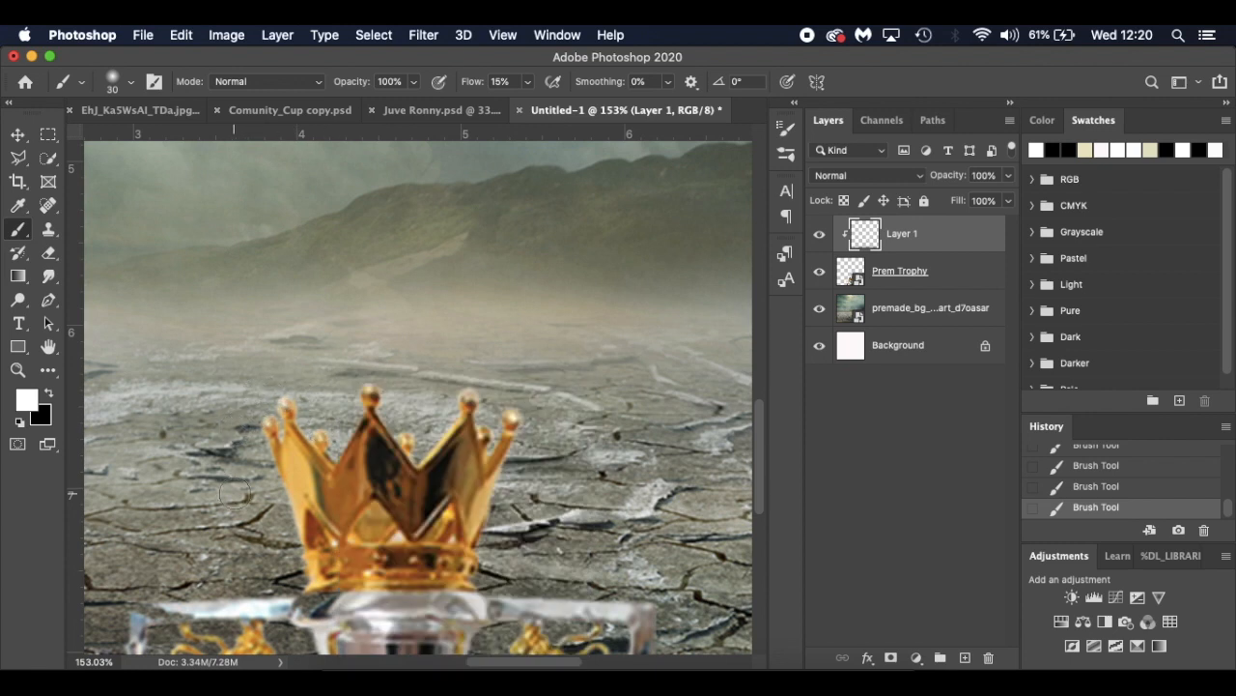
Brush fine white highlights onto the crown's left points with an 8 px brush
key("bracketleft")
key("bracketleft")
key("bracketleft")
key("bracketleft")
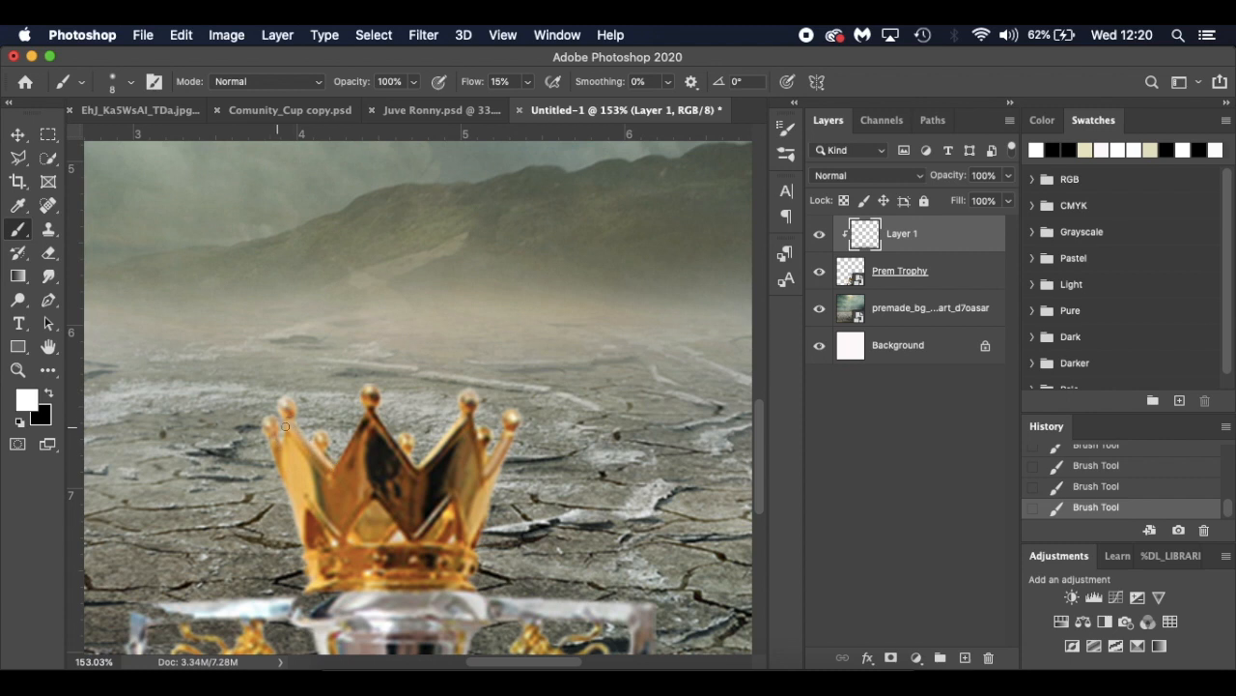
Brush white highlights along the trophy's upper rim and handles with a 30 px brush at 15% flow
scroll(500, 410, "down", 3)
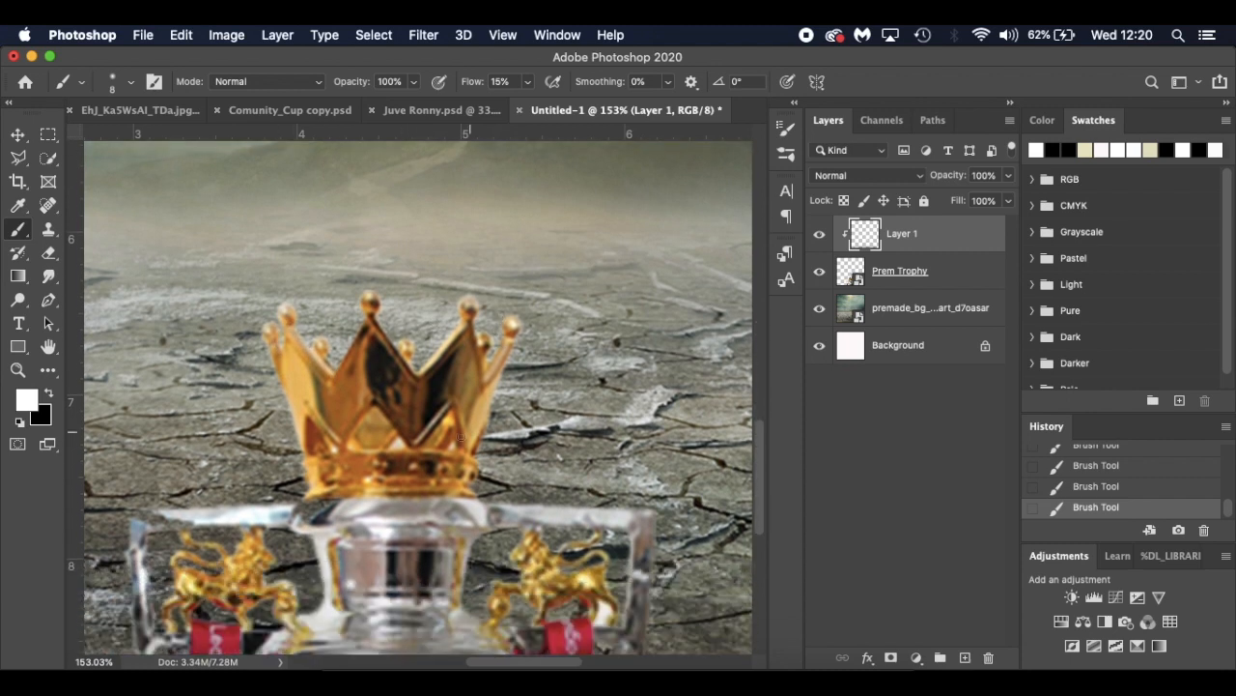
key("bracketright")
key("bracketright")
key("bracketright")
key("bracketright")
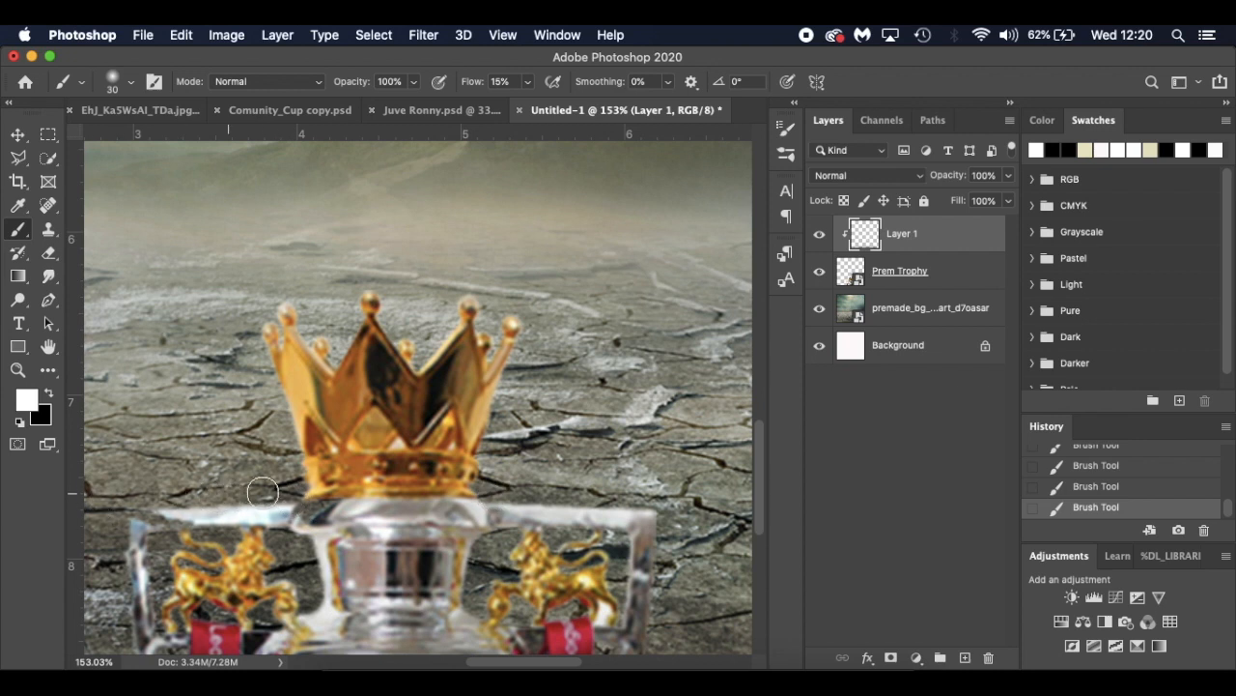
scroll(109, 504, "down", 5)
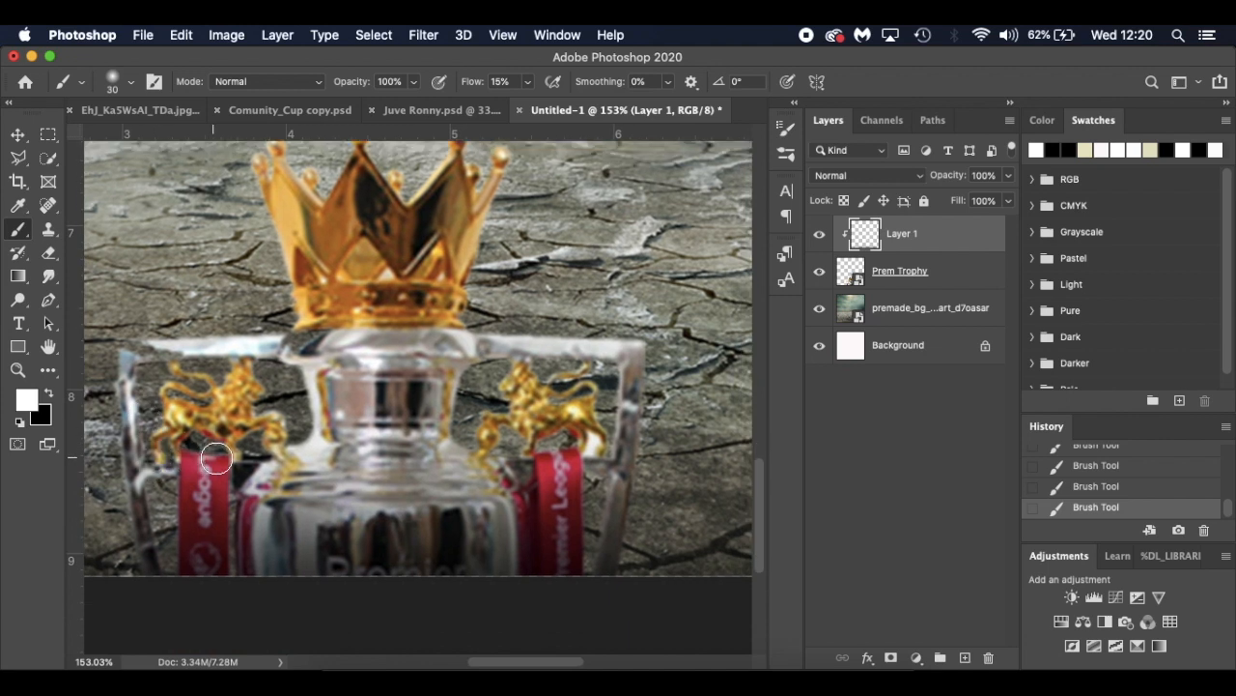
Try white highlights on the top of the trophy's left red ribbon with a 40 px brush at 15% flow
mouse_move(193, 458)
left_mouse_down()
mouse_move(193, 489)
mouse_move(206, 459)
left_mouse_up()
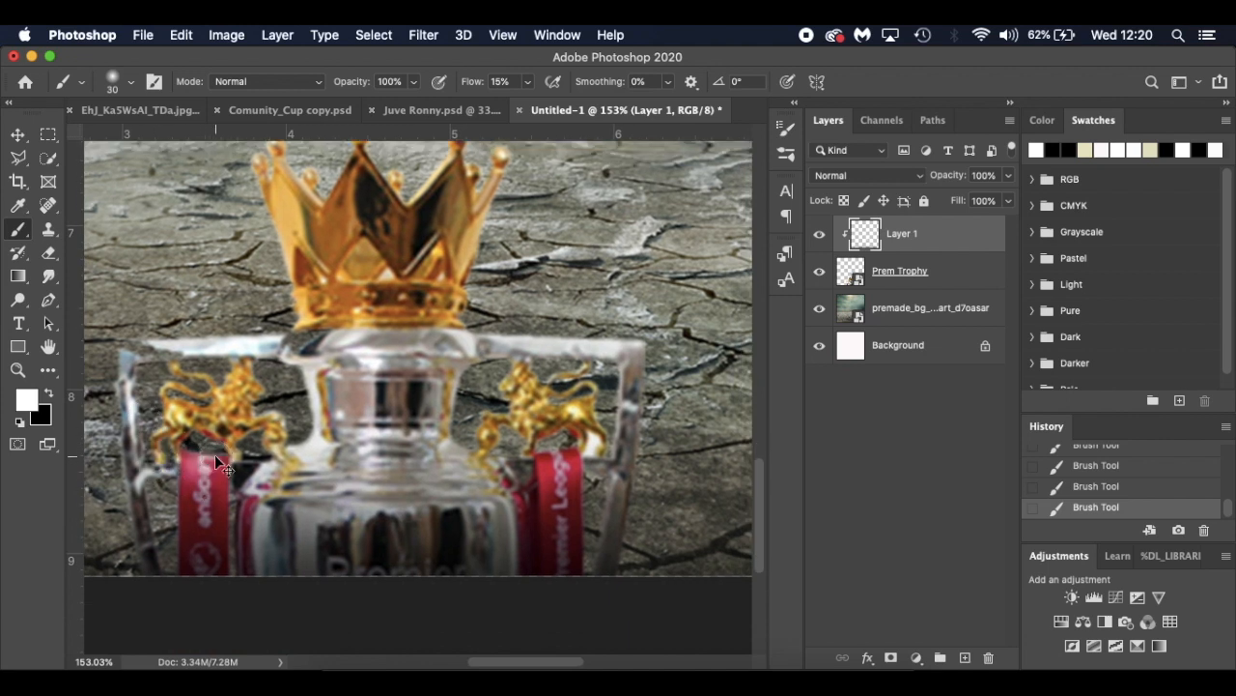
key("super+z")
key("bracketright")
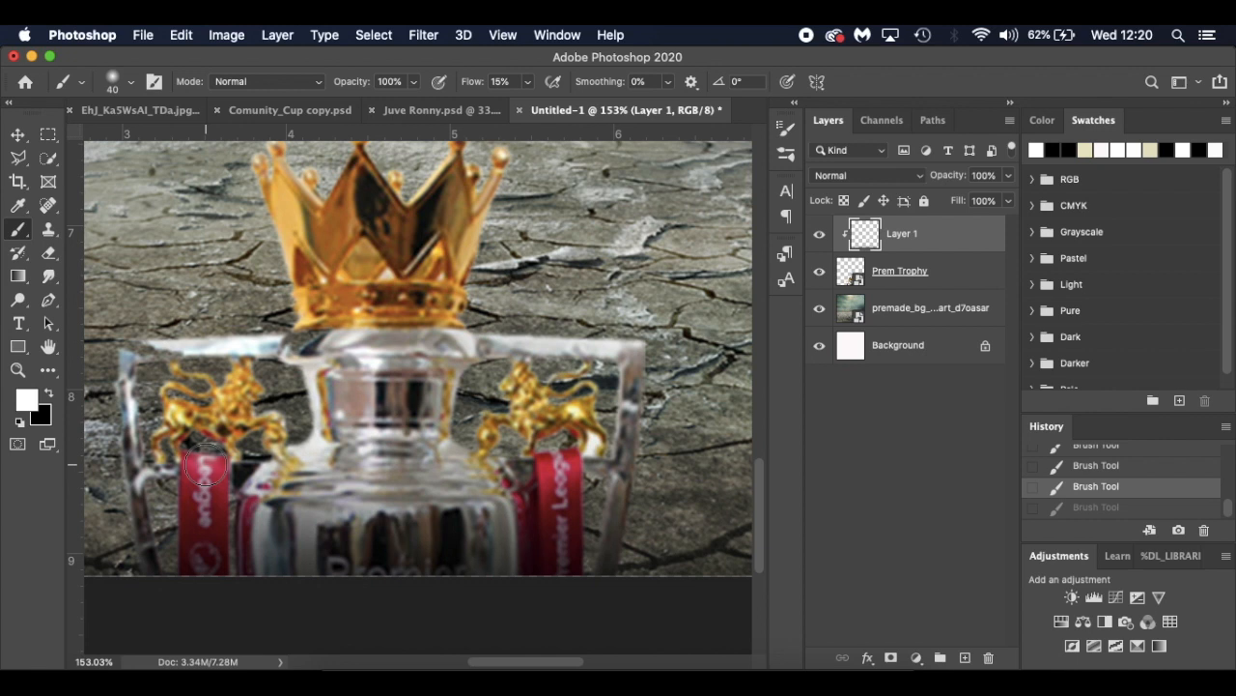
left_click_drag(206, 464, 205, 500)
key("super+z")
left_click_drag(204, 449, 205, 492)
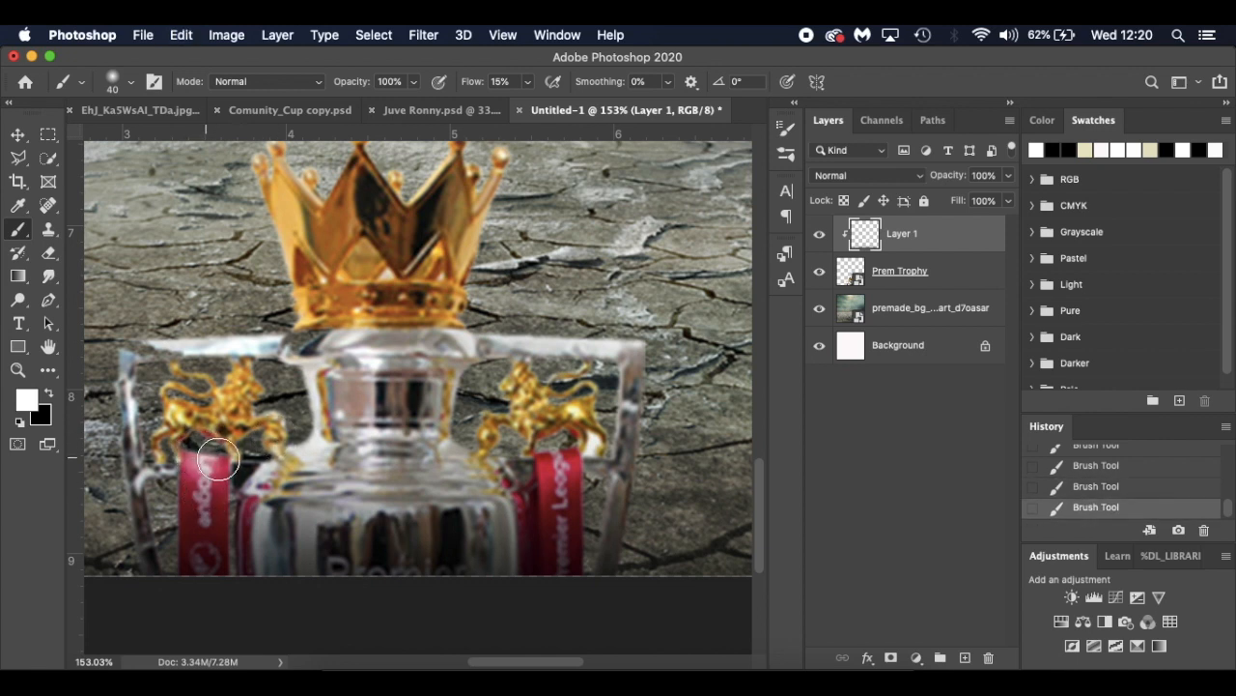
key("super+z")
key("super+z")
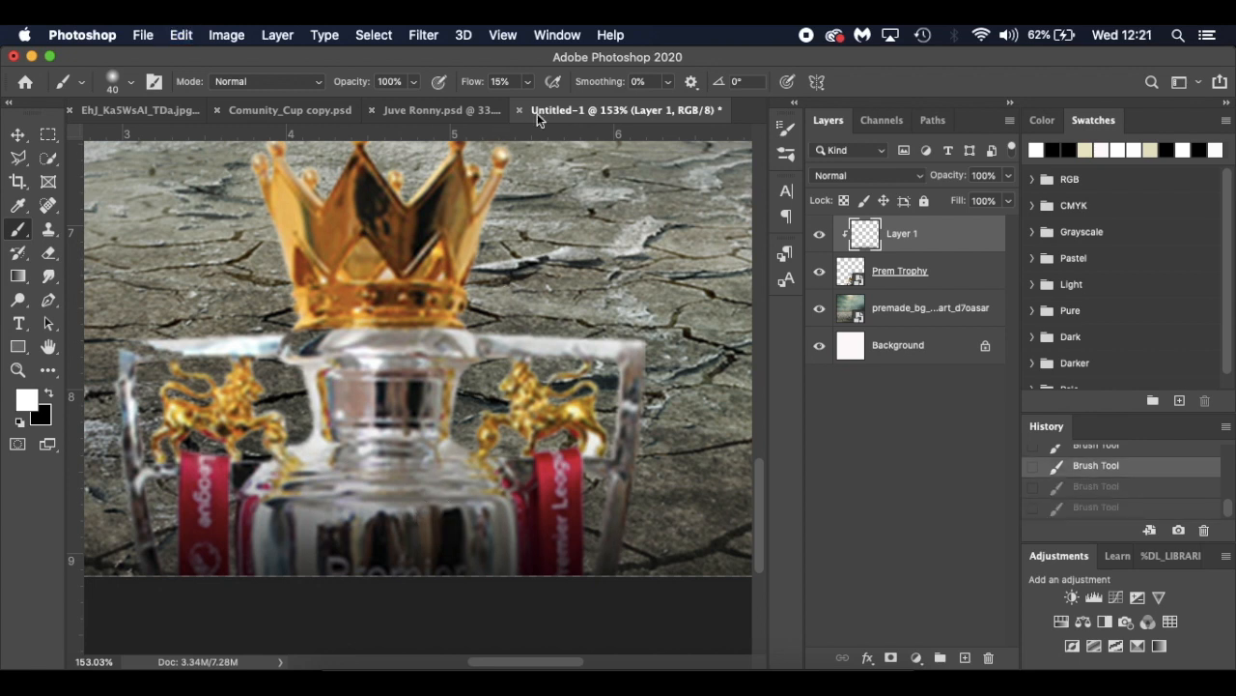
Try white highlights on both red ribbons at 7% flow, undoing the strokes
left_click_drag(474, 86, 464, 86)
left_click(201, 497)
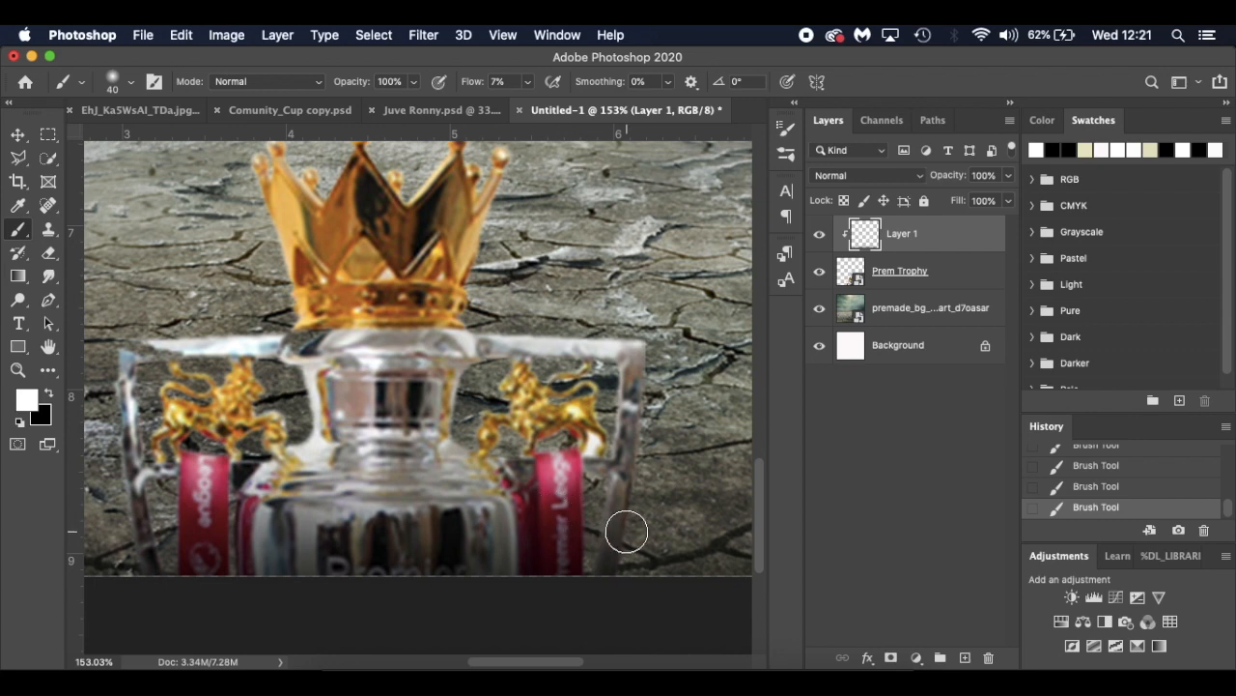
scroll(571, 450, "down", 5)
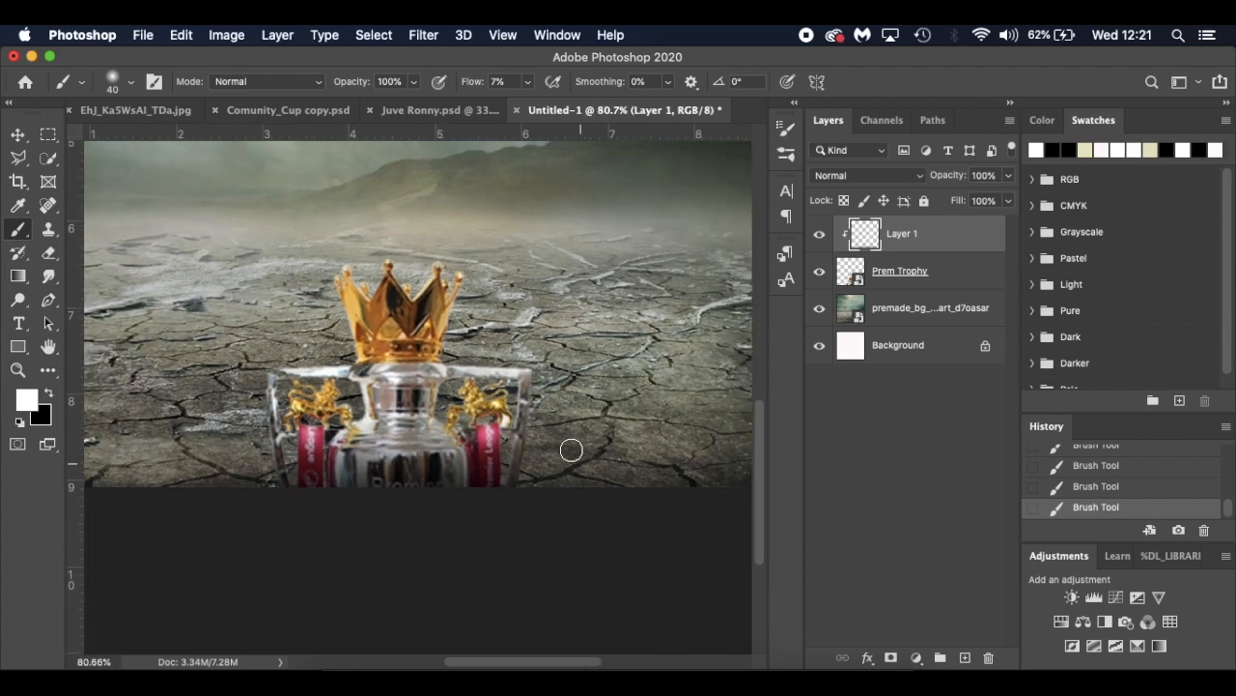
key("super+z")
key("super+z")
key("super+z")
key("super+z")
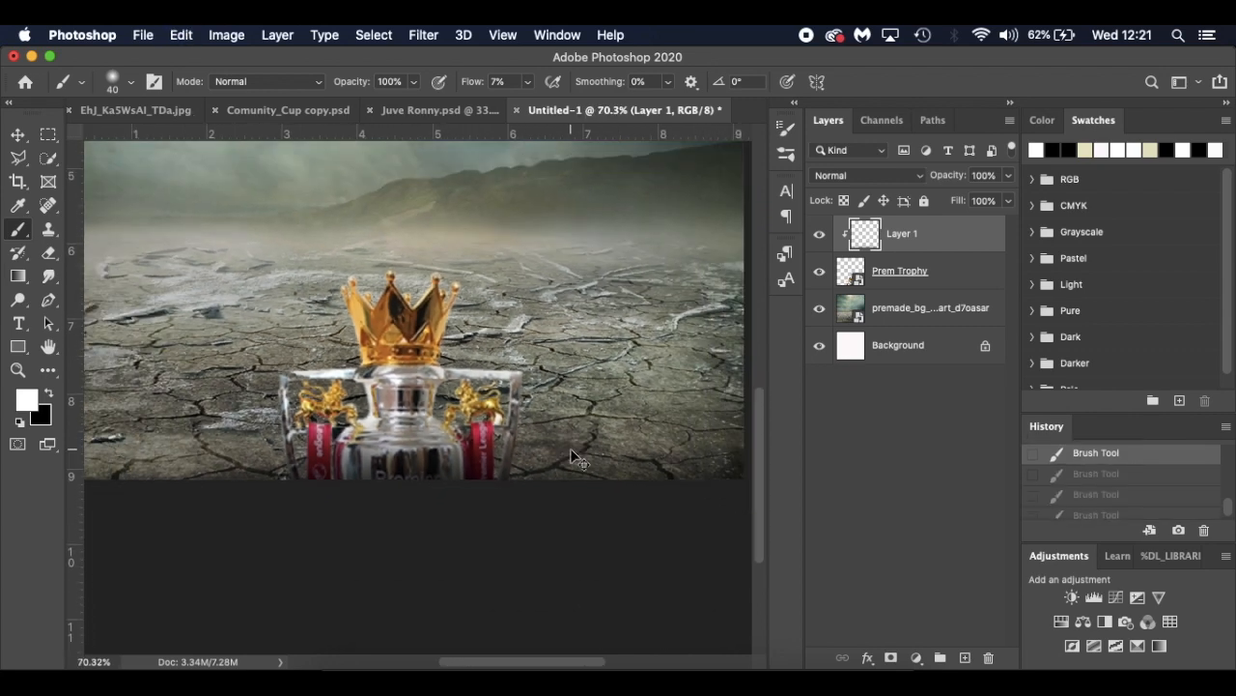
left_click(480, 423)
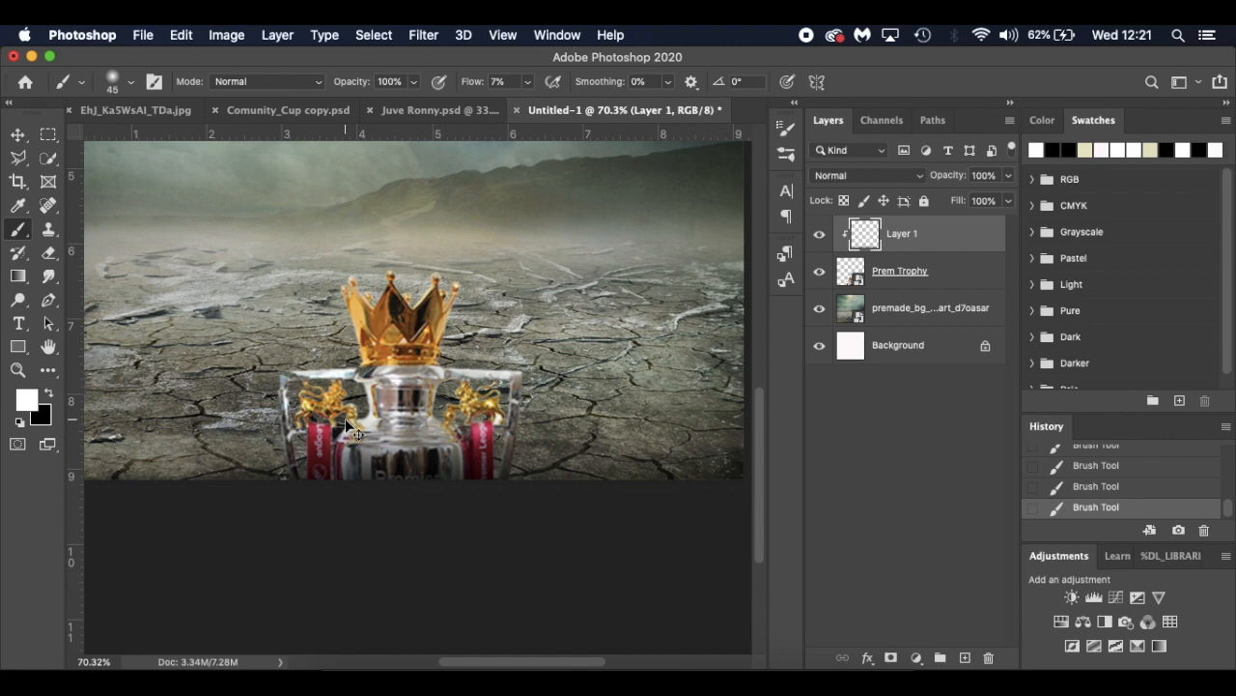
key("super+z")
Lower the brush flow to 2% and brush faint white highlights on the tops of both red ribbons
scroll(331, 422, "up", 5)
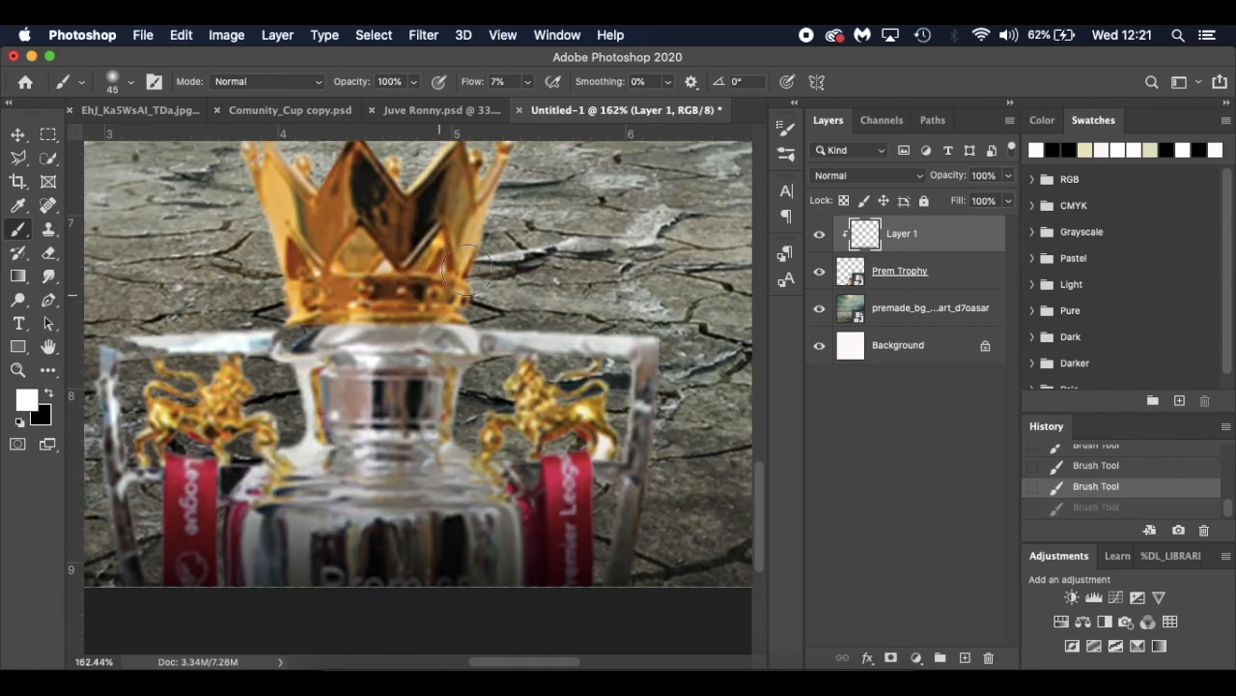
left_click_drag(474, 85, 467, 85)
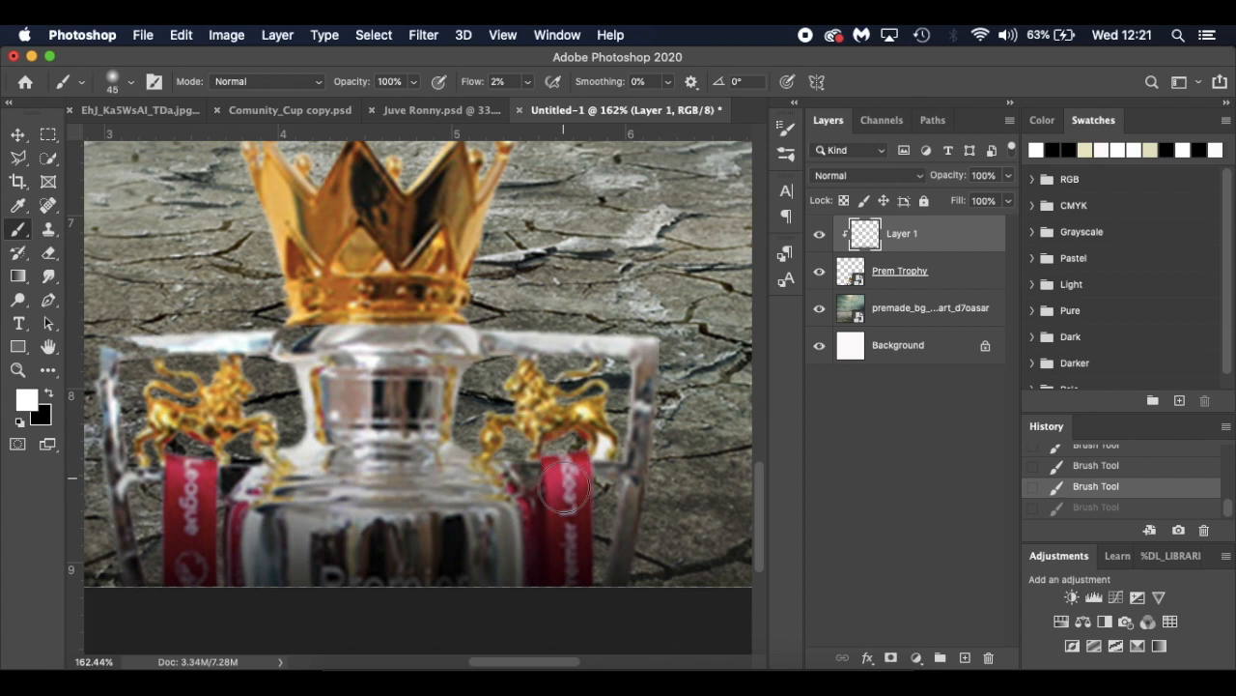
left_click_drag(566, 495, 564, 437)
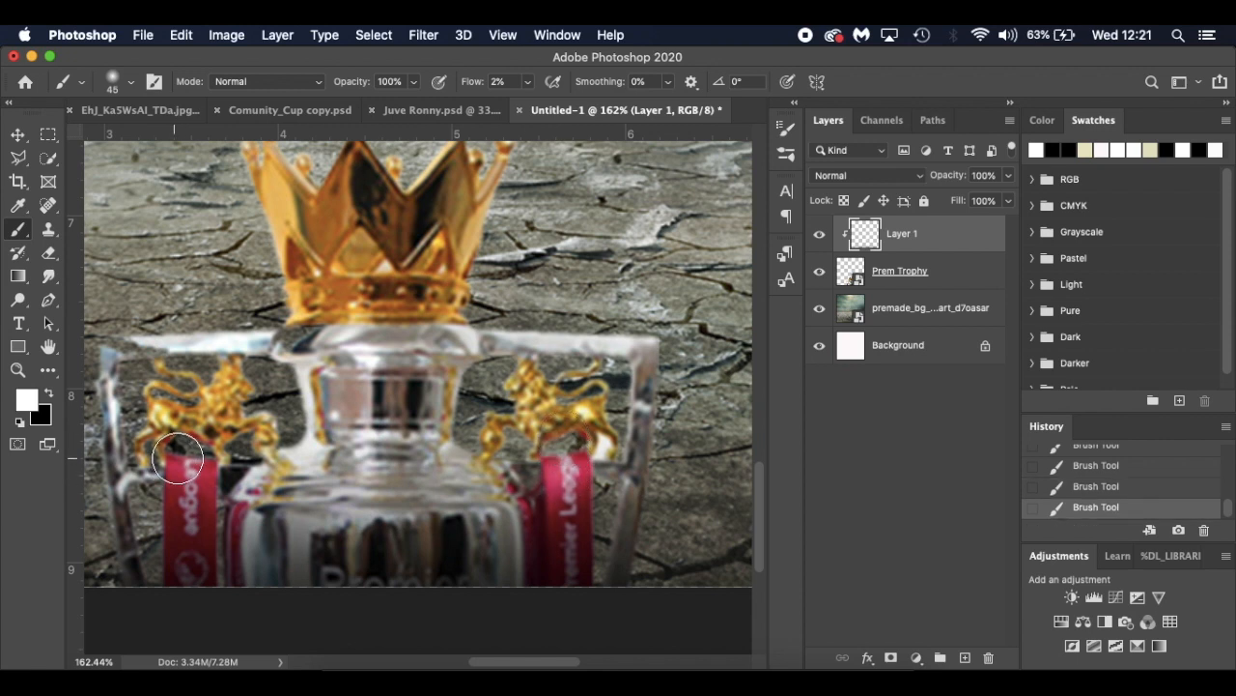
mouse_move(181, 481)
left_mouse_down()
mouse_move(190, 463)
mouse_move(190, 496)
mouse_move(204, 458)
mouse_move(189, 472)
mouse_move(181, 462)
mouse_move(209, 465)
left_mouse_up()
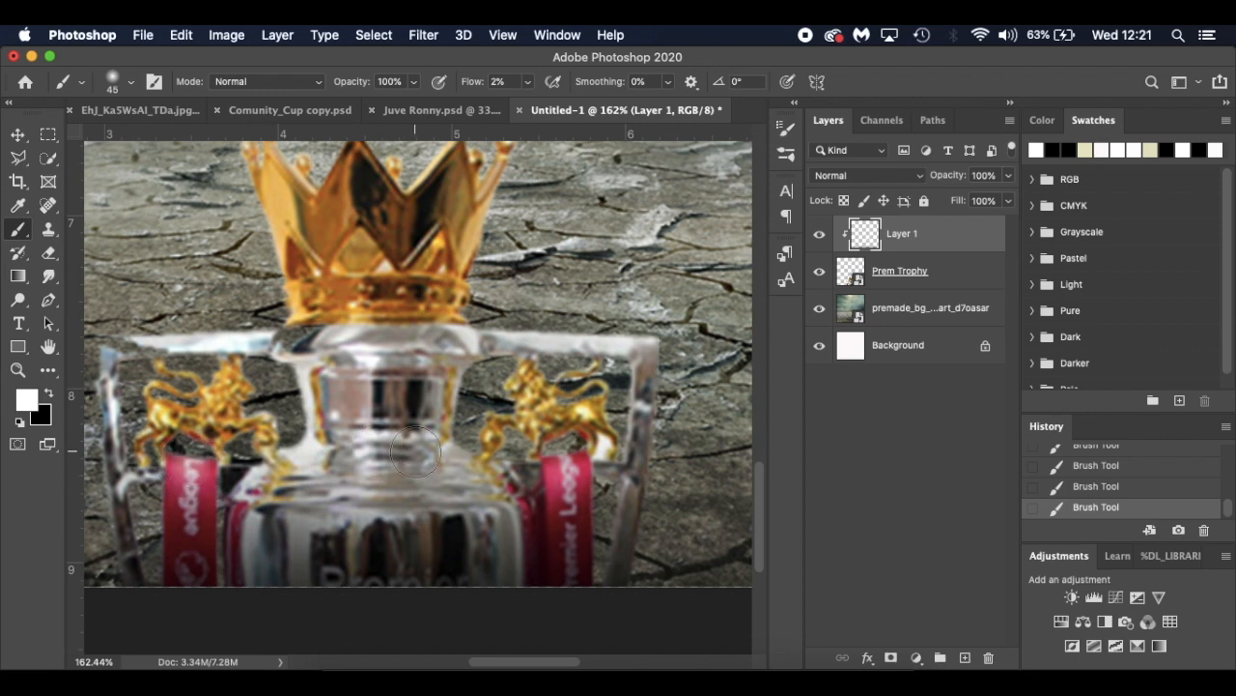
Brush subtle white highlights around the trophy's left handle and gold lion with a 25 px brush
scroll(405, 449, "down", 2)
scroll(415, 451, "up", 2)
scroll(415, 451, "left", 2)
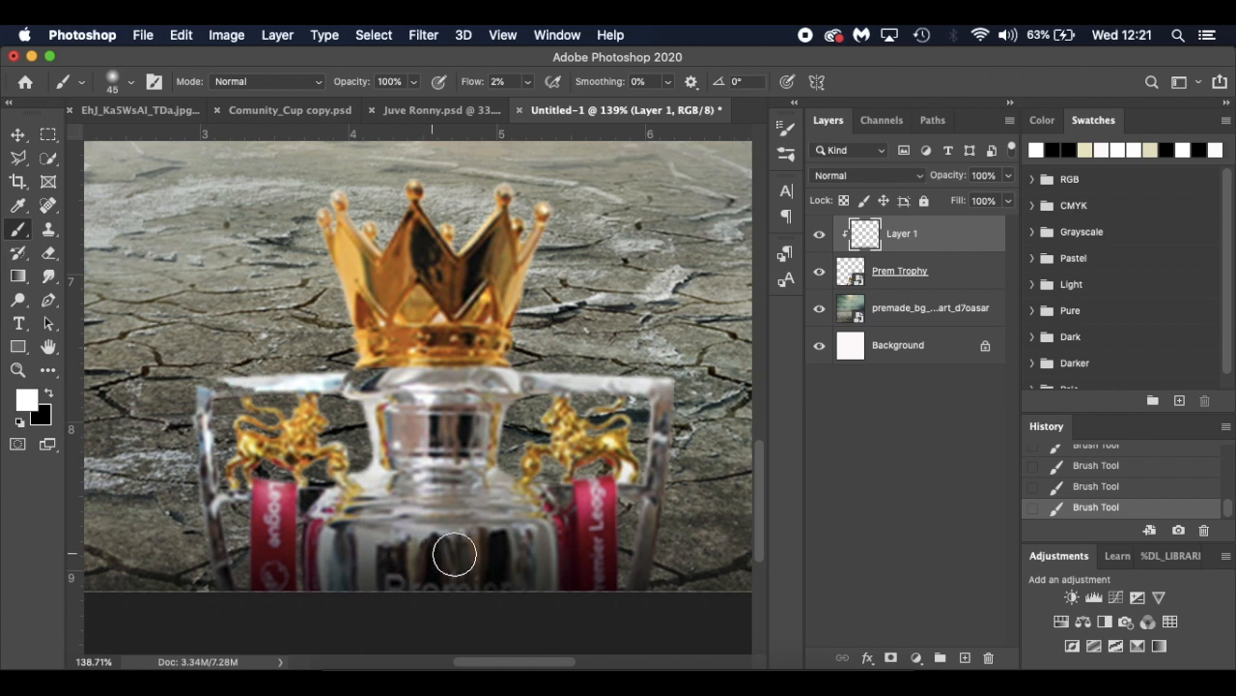
key("bracketleft")
key("bracketleft")
key("bracketleft")
key("bracketright")
key("bracketright")
key("bracketright")
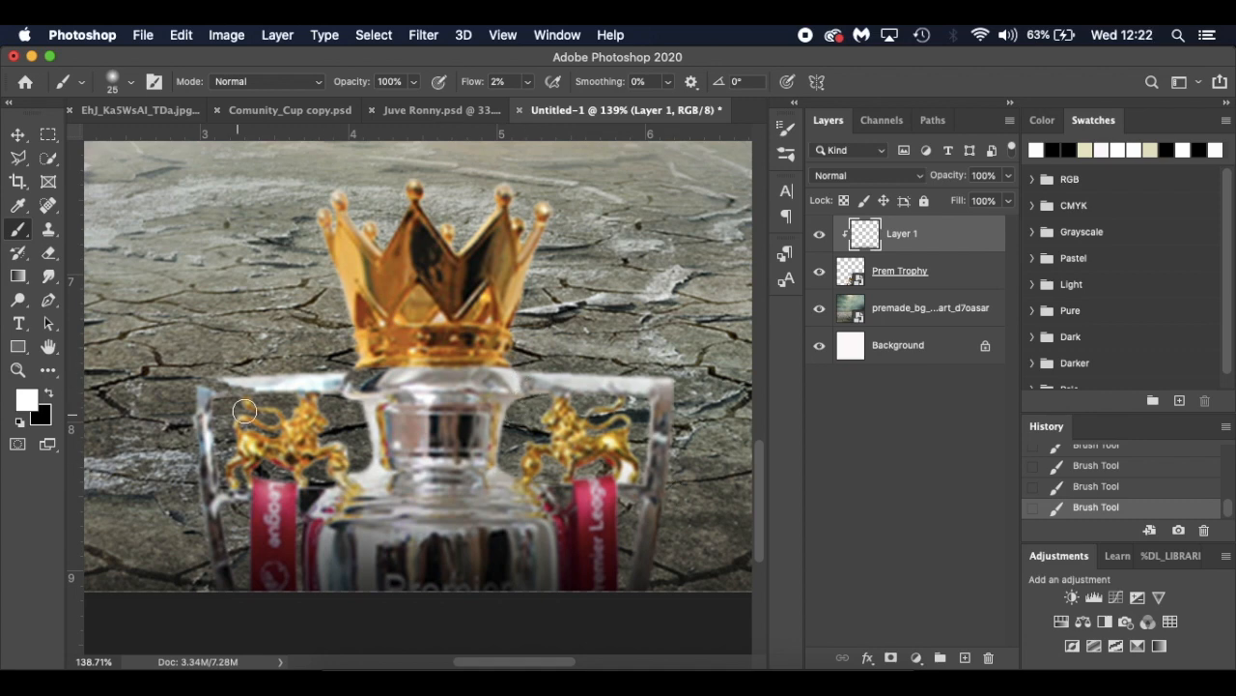
Switch the brush to black, enlarge it and shade the trophy's lower part at 2% flow
scroll(245, 411, "down", 3)
key("x")
key("bracketright")
key("bracketright")
key("bracketright")
key("bracketright")
key("bracketright")
scroll(199, 489, "up", 5)
scroll(339, 531, "down", 3)
scroll(425, 406, "up", 3)
Switch back to white and refine the highlights on the crown's left points with a 10 px brush
key("x")
key("bracketleft")
key("bracketleft")
key("bracketleft")
key("bracketleft")
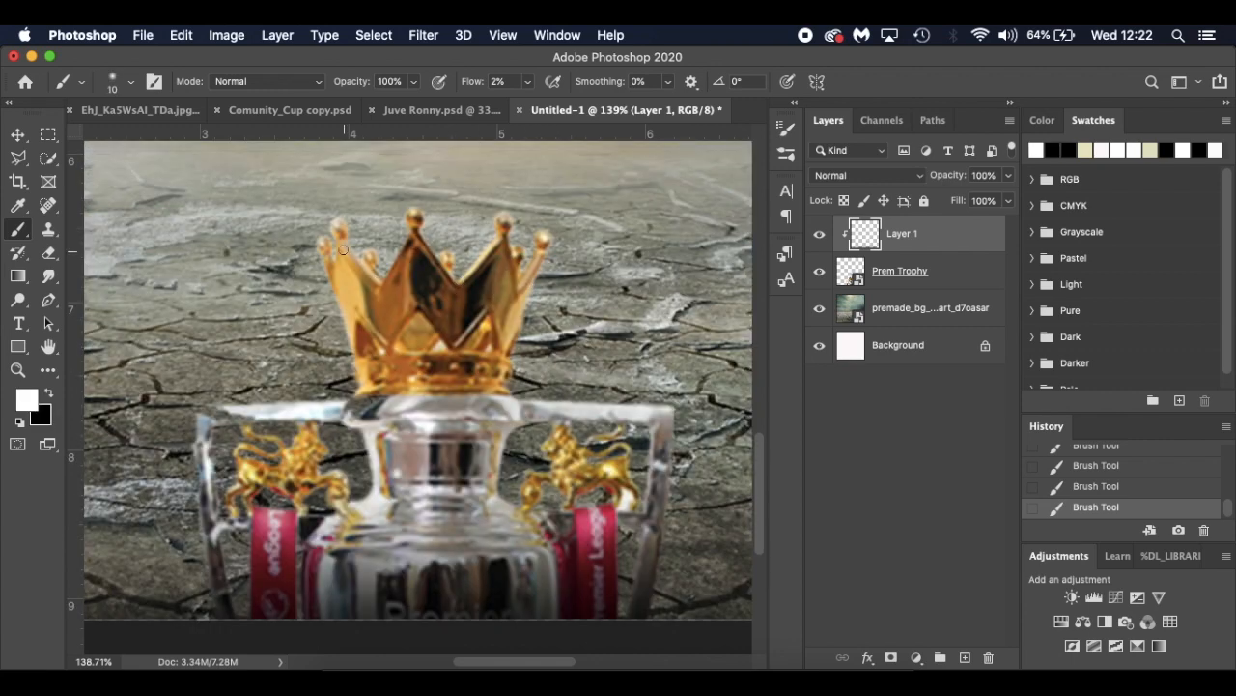
scroll(353, 219, "down", 5)
scroll(428, 463, "up", 5)
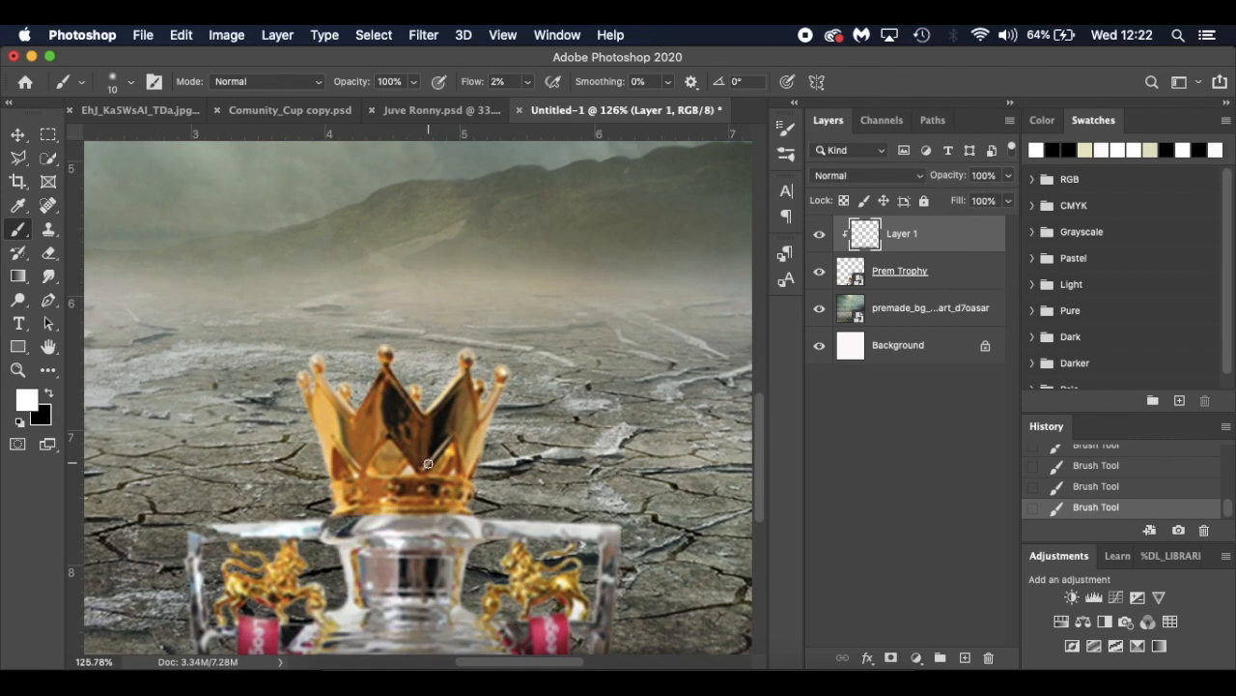
Shade the lower end of the left red ribbon in black with a 30 px brush at 2% flow
key("bracketright")
key("bracketright")
scroll(369, 522, "down", 3)
key("x")
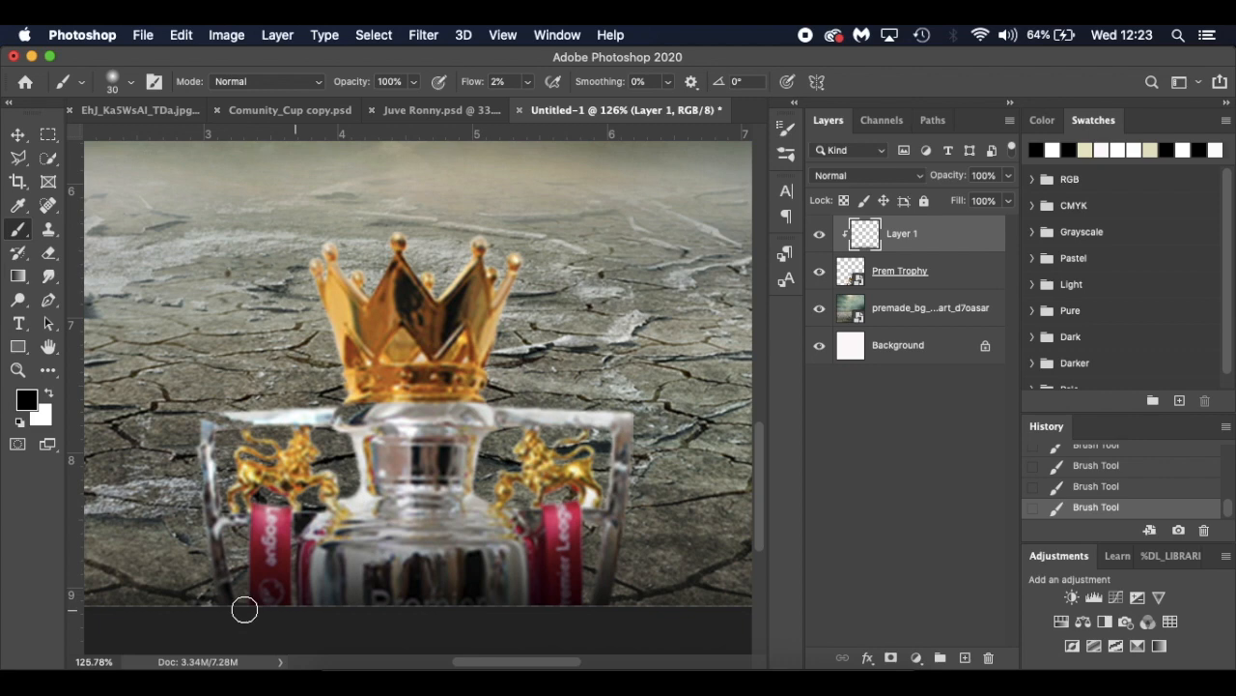
mouse_move(259, 600)
left_mouse_down()
mouse_move(275, 546)
mouse_move(263, 594)
left_mouse_up()
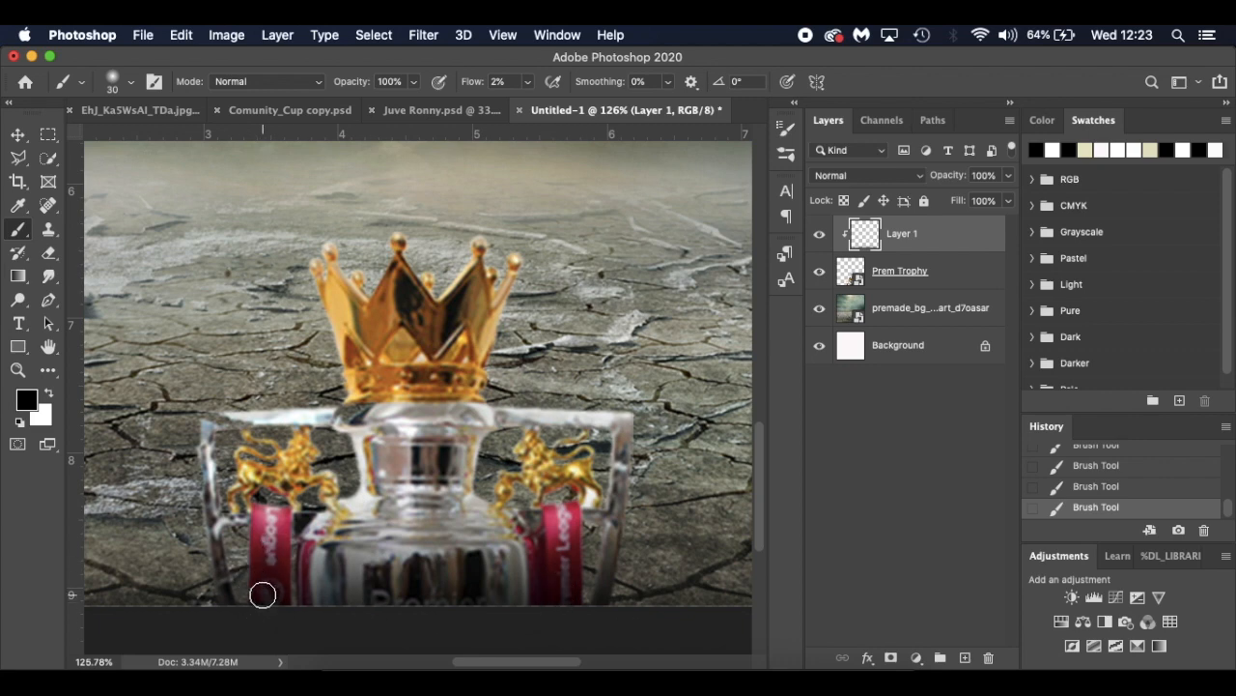
Compare the trophy with Layer 1's shading and highlights hidden and shown, both zoomed out and close up
scroll(215, 593, "down", 5)
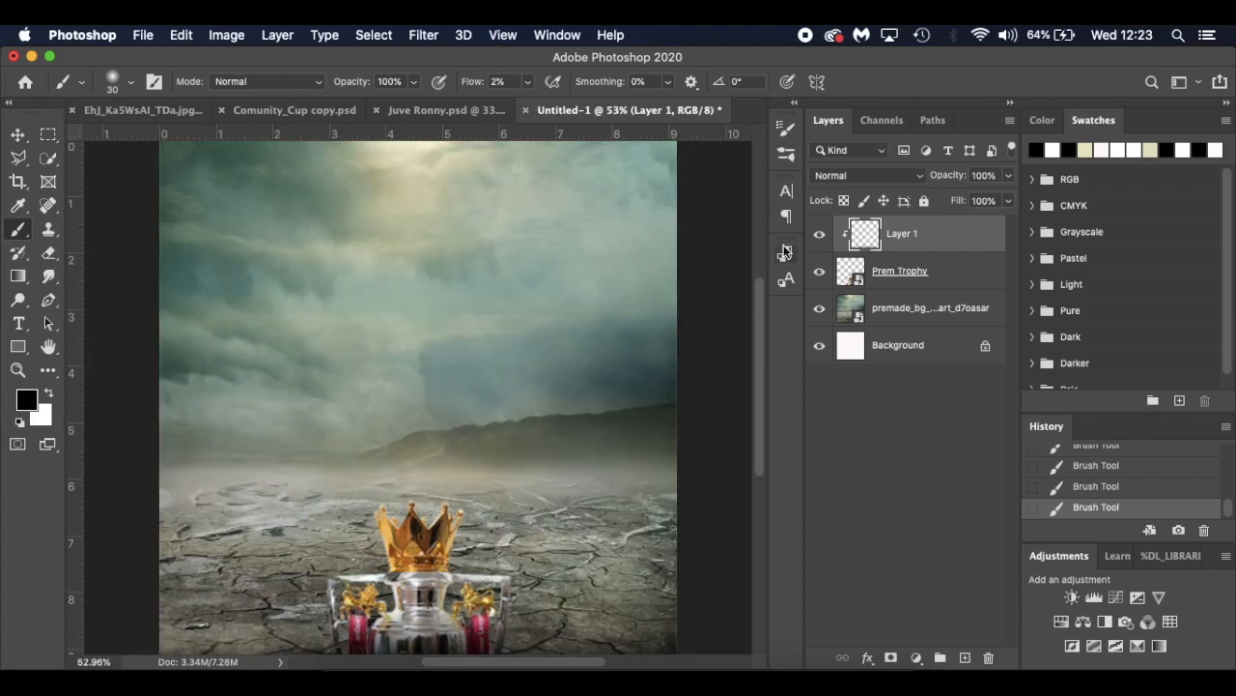
left_click(822, 236)
left_click(822, 236)
left_click(822, 236)
left_click(822, 236)
scroll(572, 514, "up", 5)
scroll(513, 528, "down", 2)
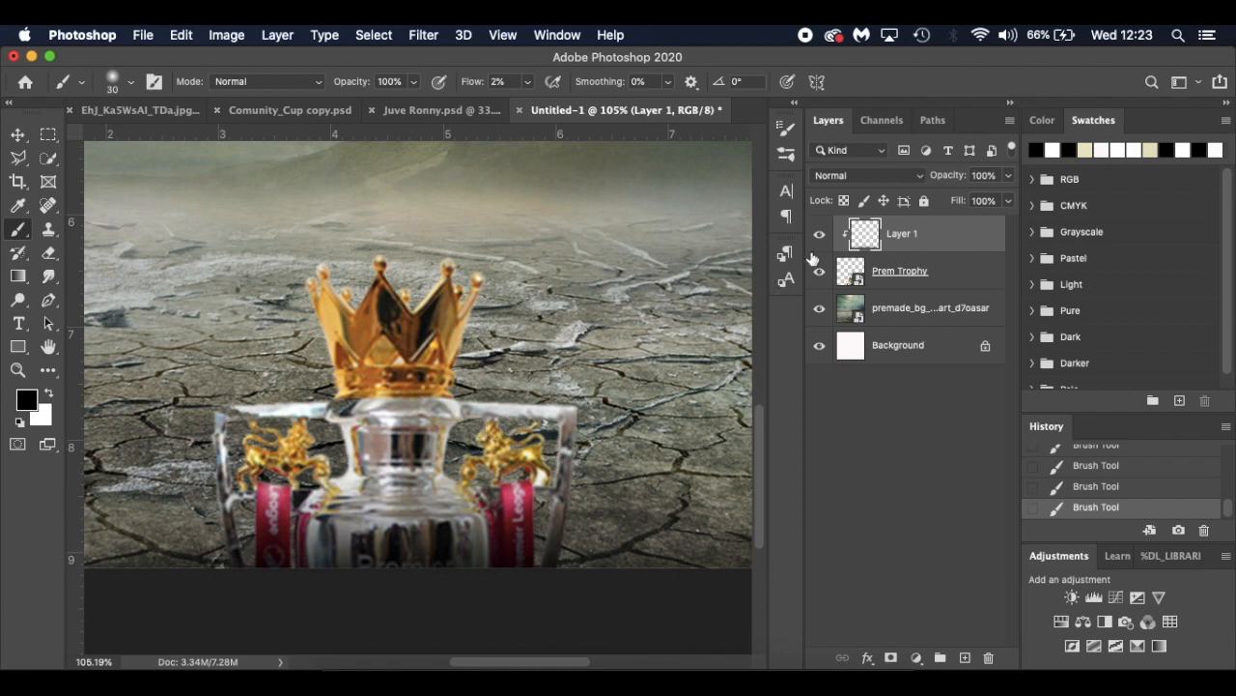
left_click(822, 237)
left_click(822, 237)
left_click(820, 236)
left_click(820, 237)
left_click(822, 237)
left_click(821, 238)
scroll(653, 340, "down", 5)
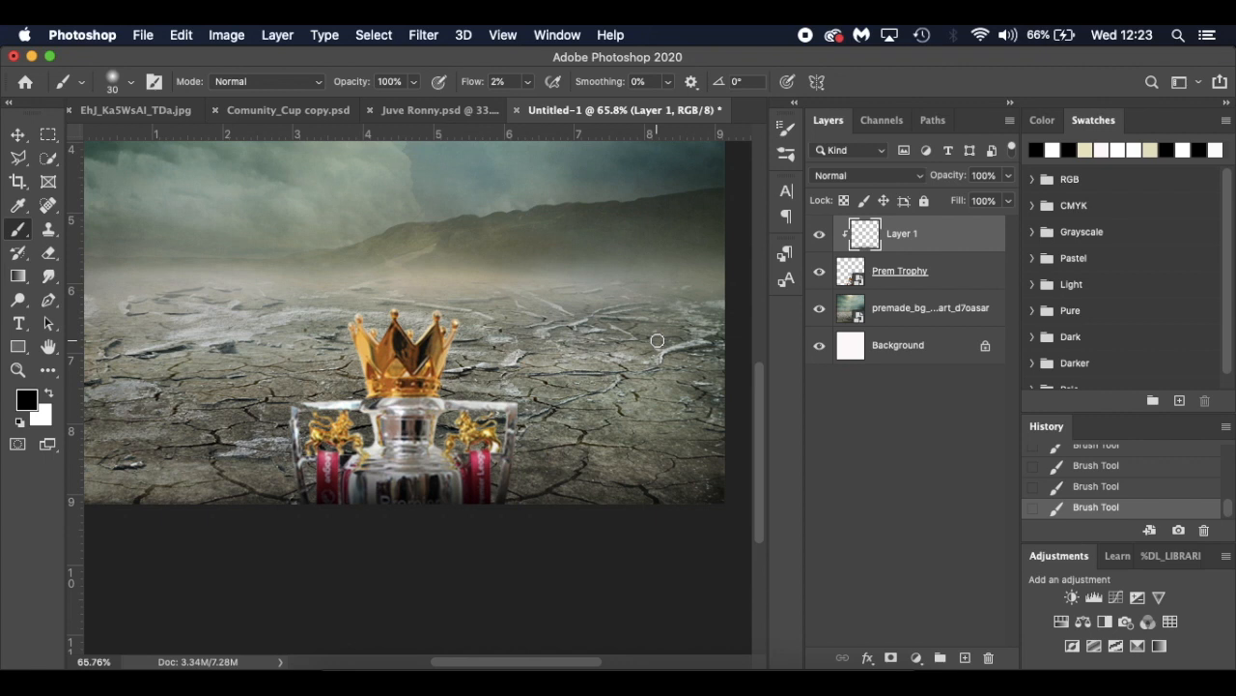
left_click(821, 235)
left_click(820, 235)
left_click(820, 234)
left_click(820, 235)
Convert the Prem Trophy layer to a smart object
left_click(945, 273)
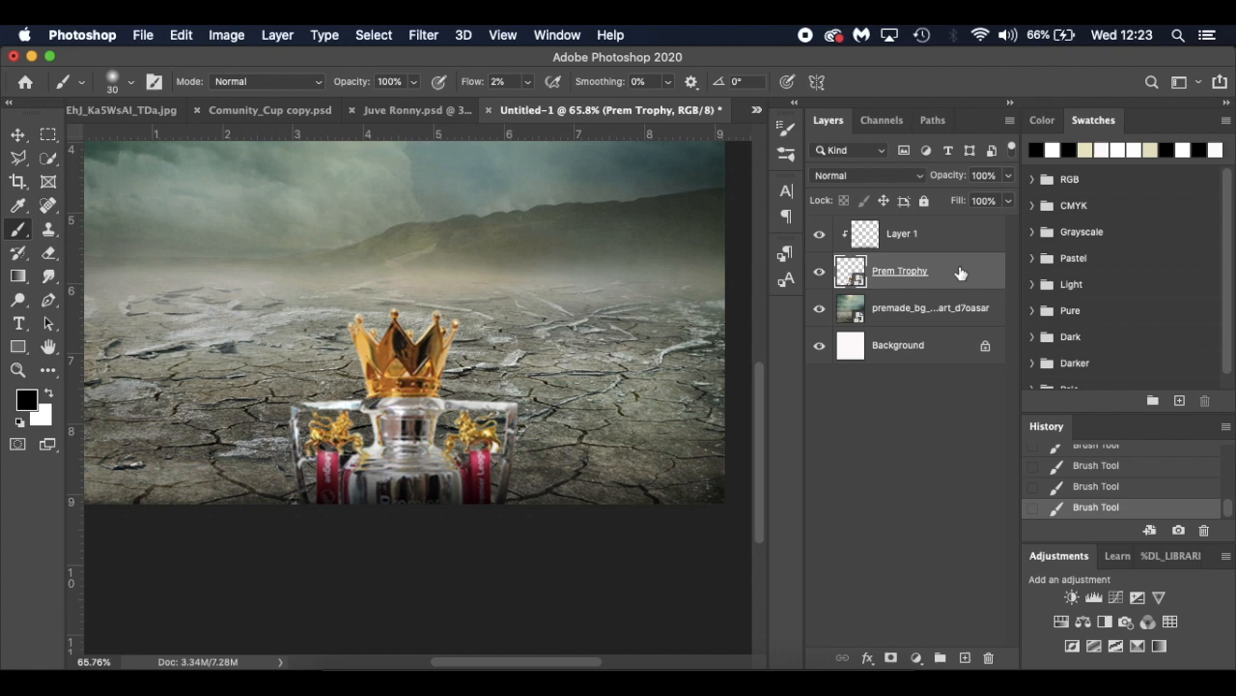
right_click(960, 273)
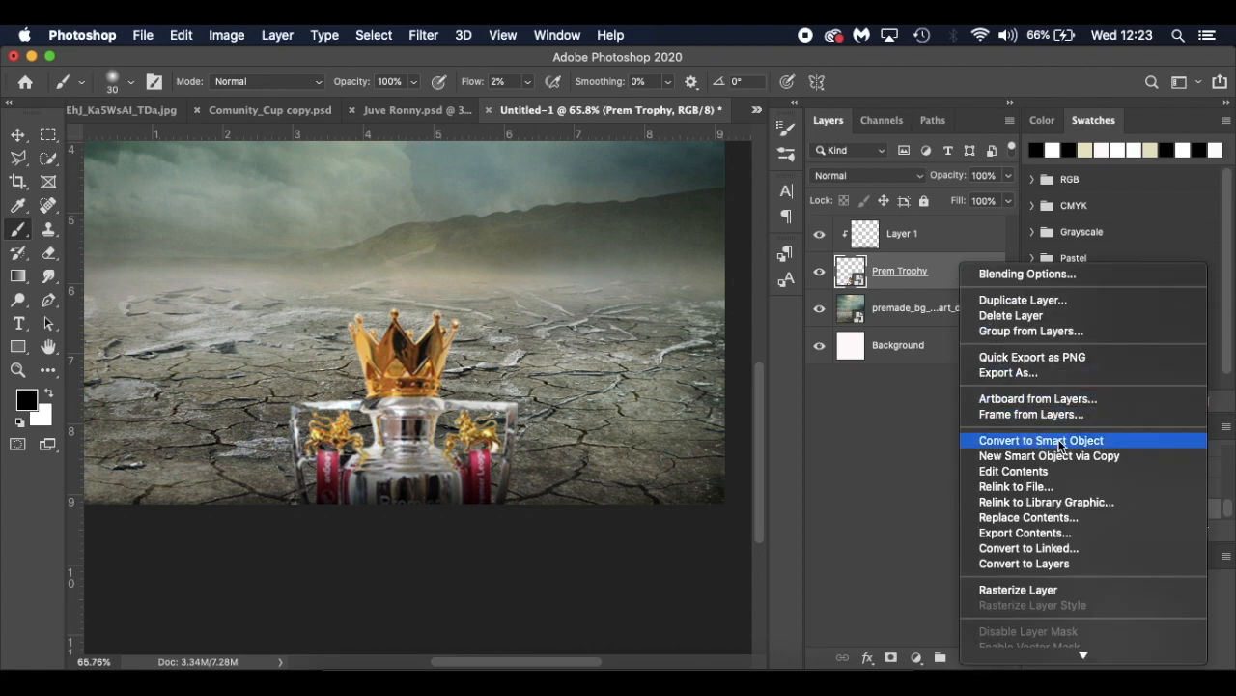
left_click(1126, 443)
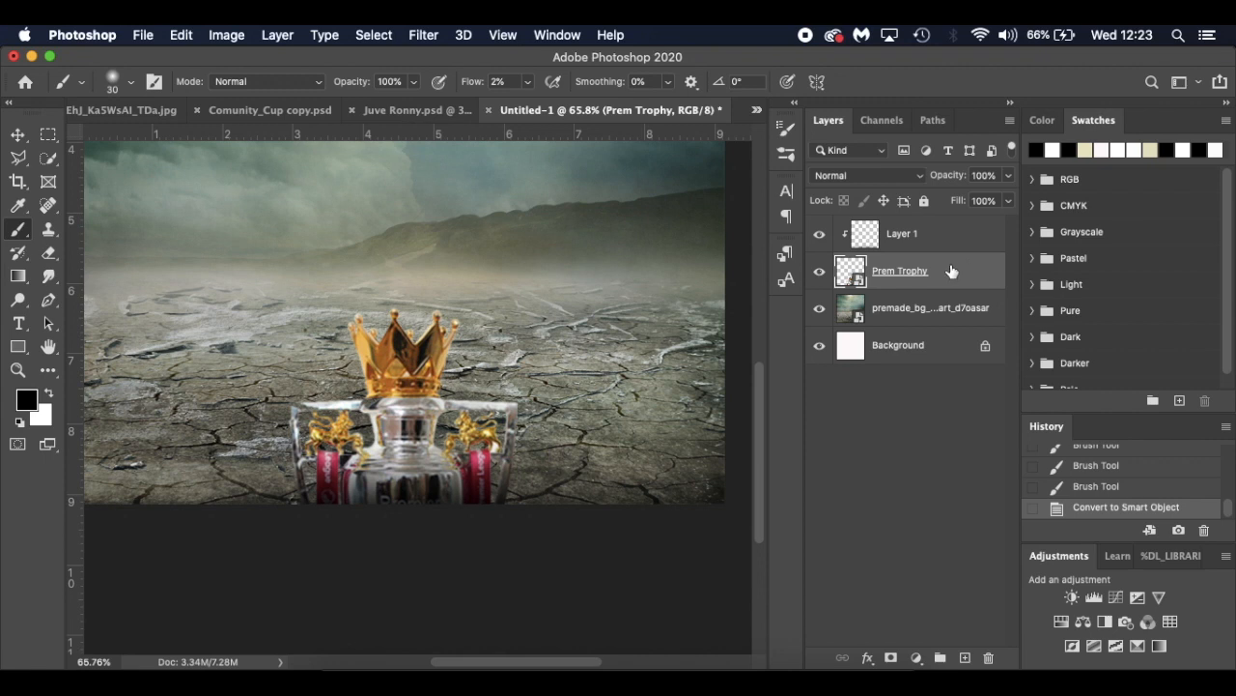
Apply a Gaussian Blur with a 2 pixel radius to the Prem Trophy smart object
left_click(423, 34)
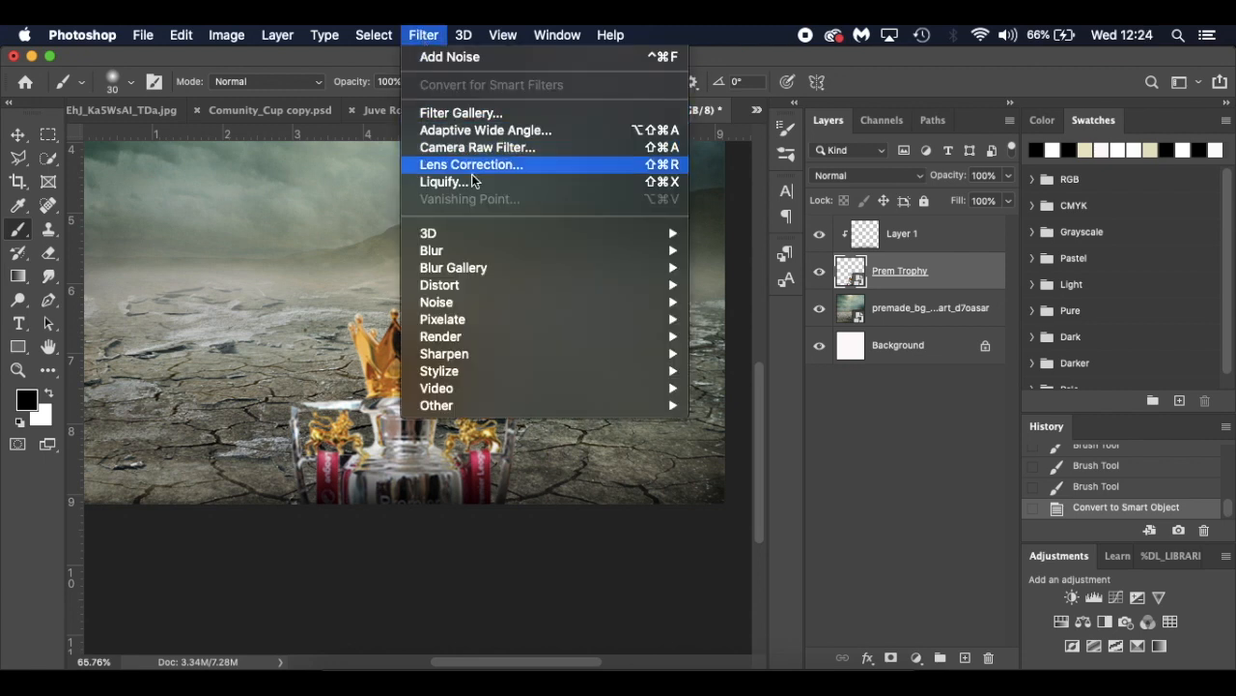
mouse_move(628, 259)
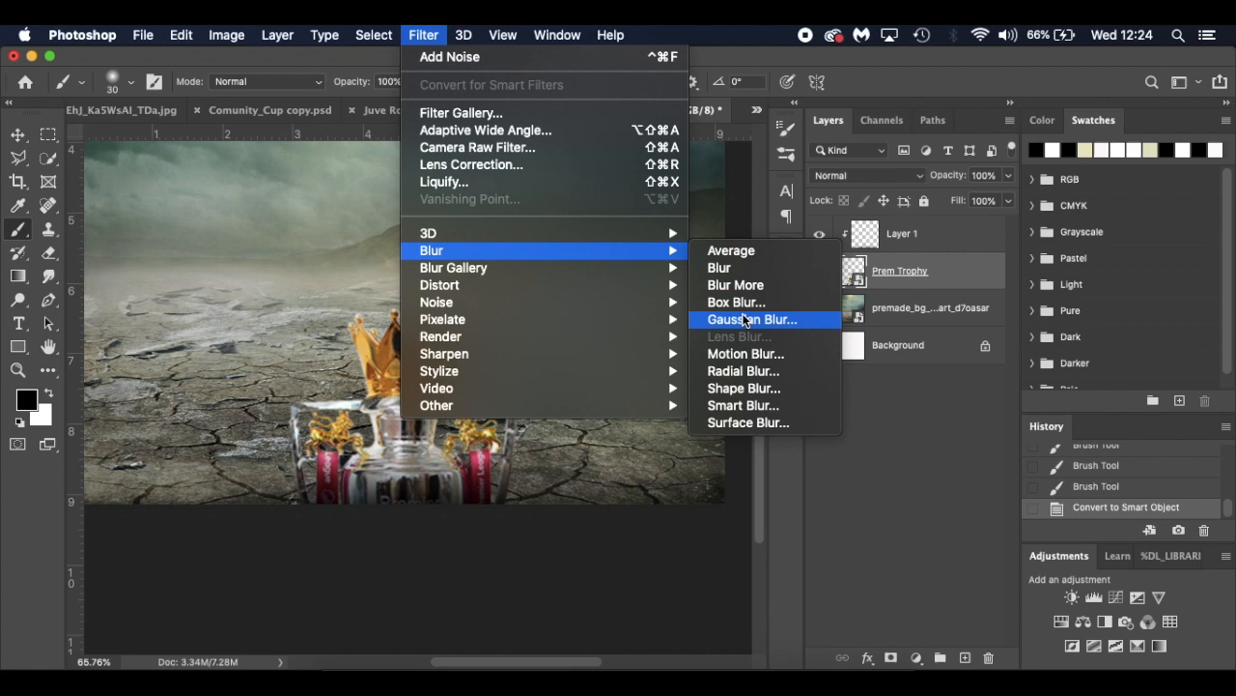
left_click(745, 320)
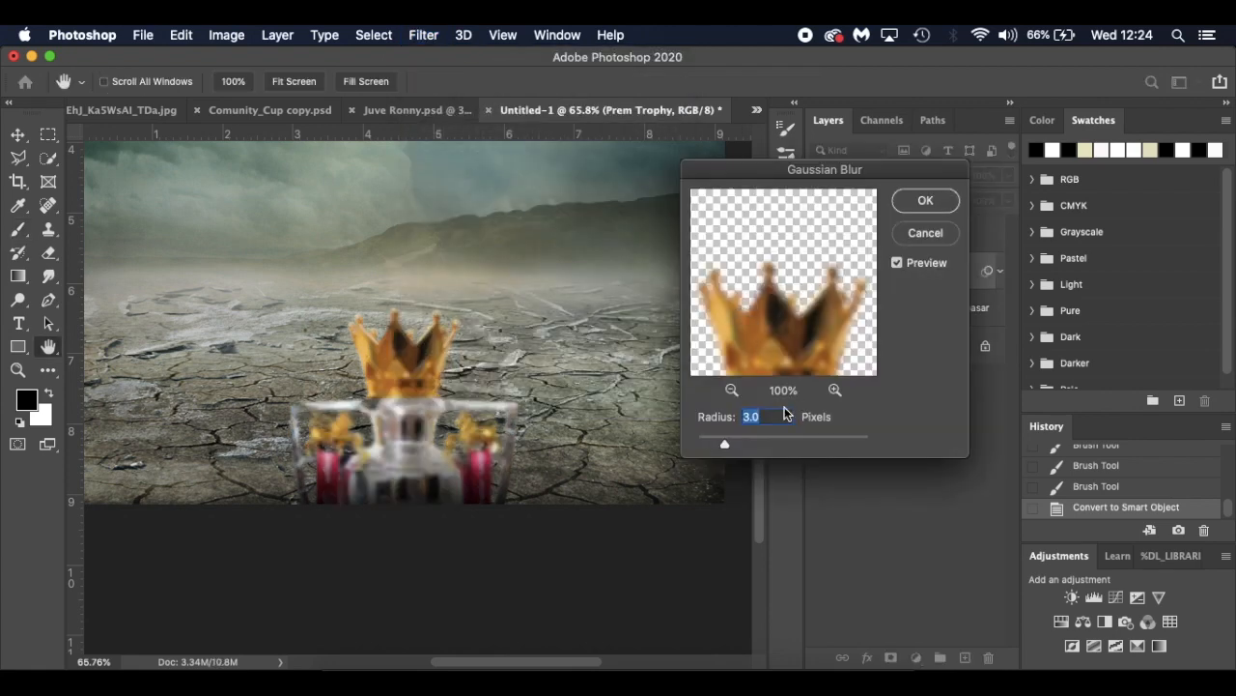
type("4")
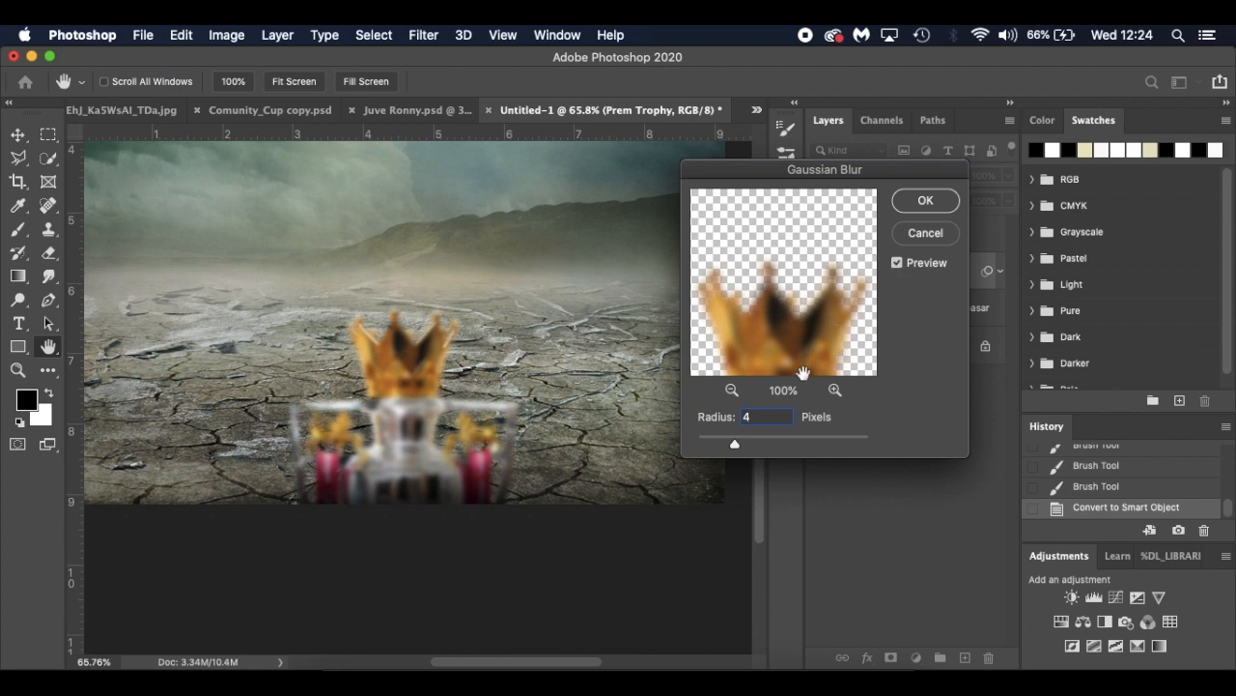
type("2")
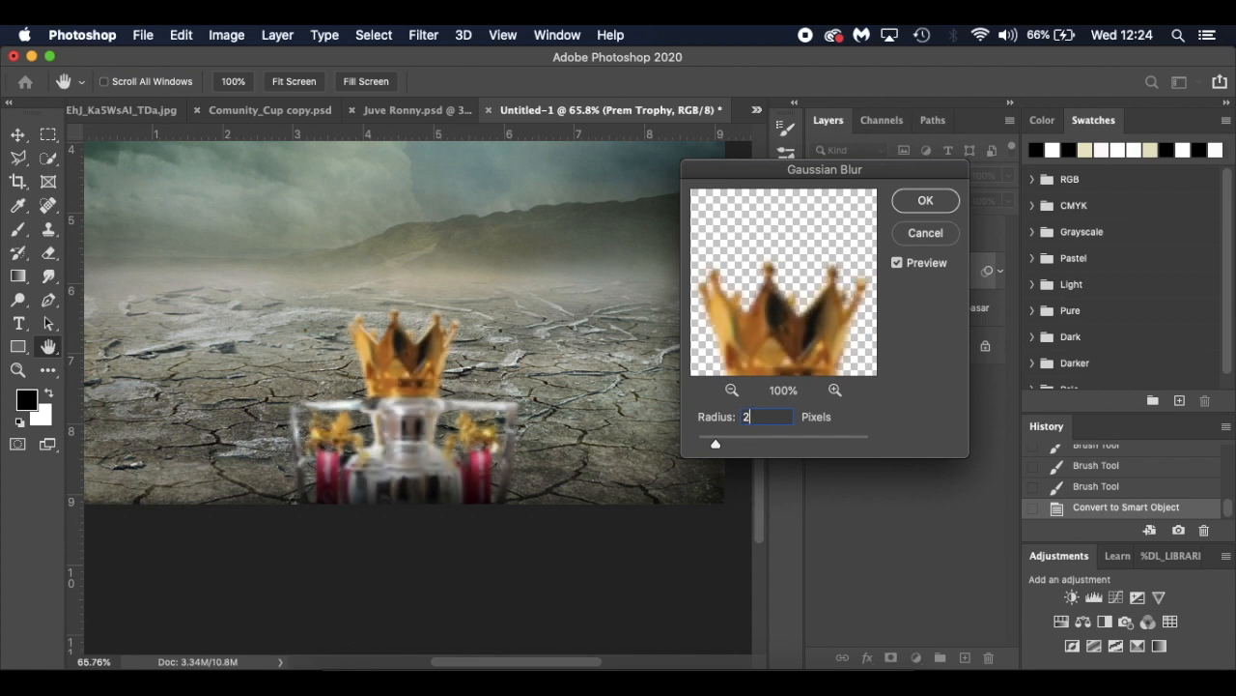
type("3")
type("2")
left_click(933, 201)
Compare the blurred trophy with Layer 1's shading and highlights hidden and shown, viewing the whole canvas
scroll(677, 358, "down", 1)
scroll(669, 362, "down", 2)
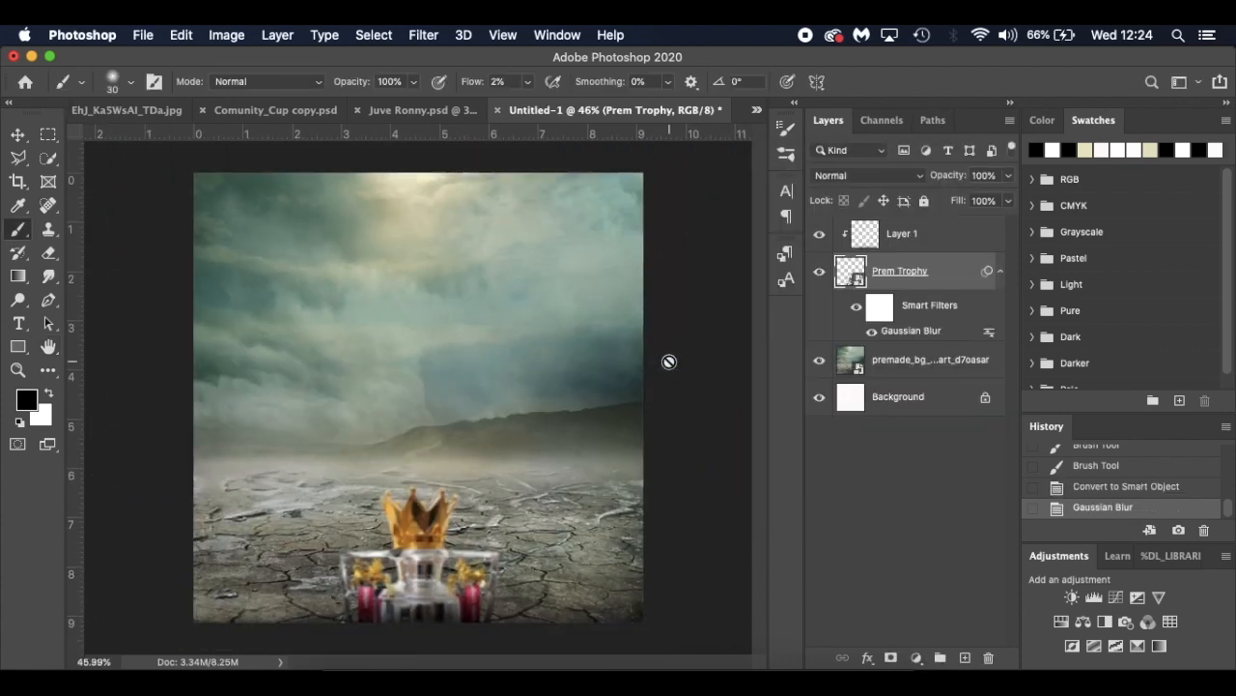
left_click(819, 234)
left_click(819, 234)
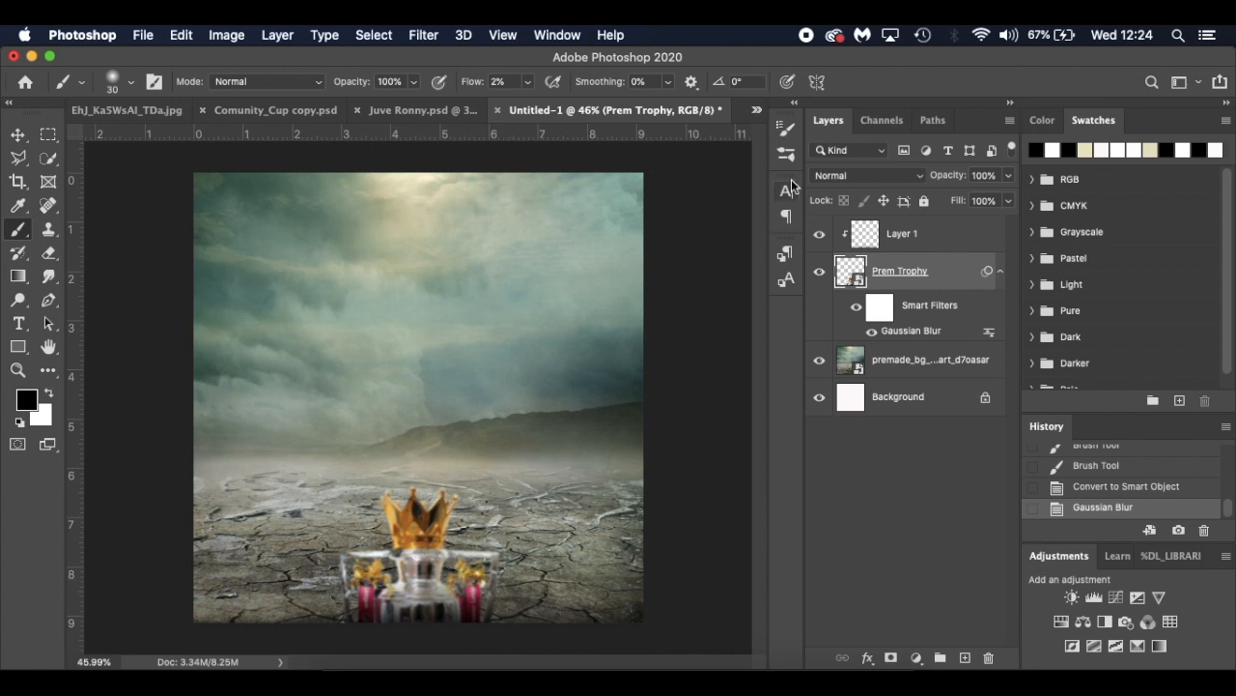
left_click(820, 234)
left_click(820, 234)
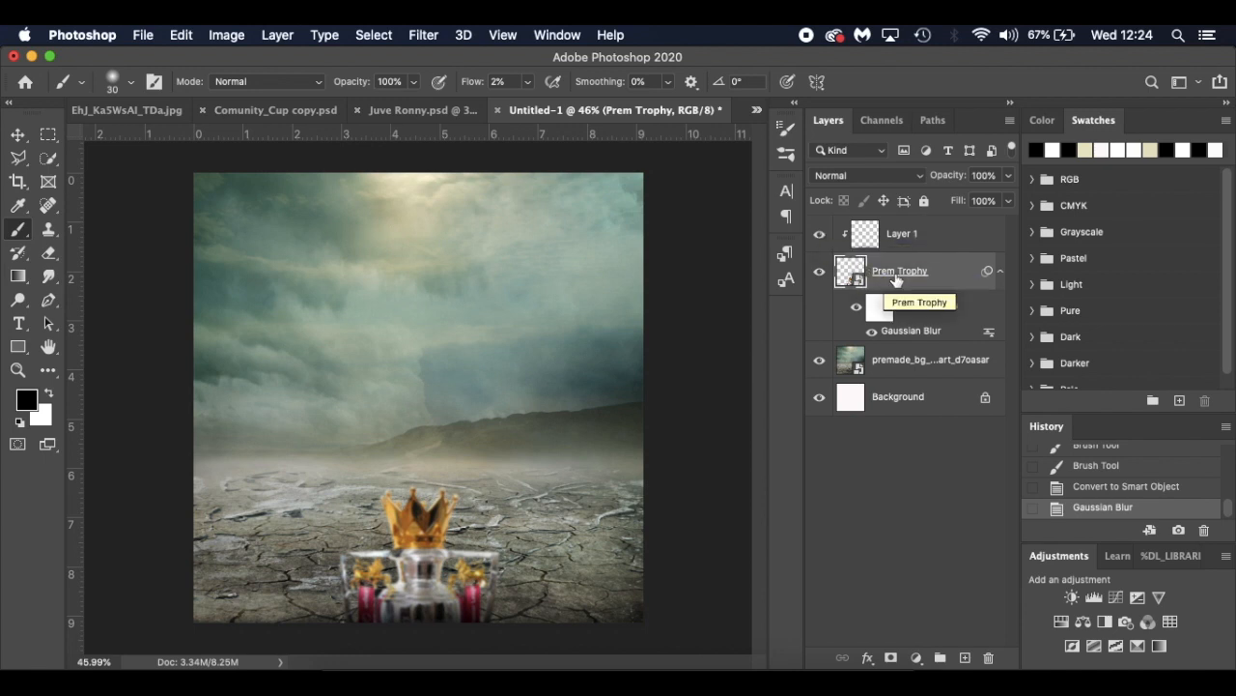
left_click(819, 234)
left_click(819, 233)
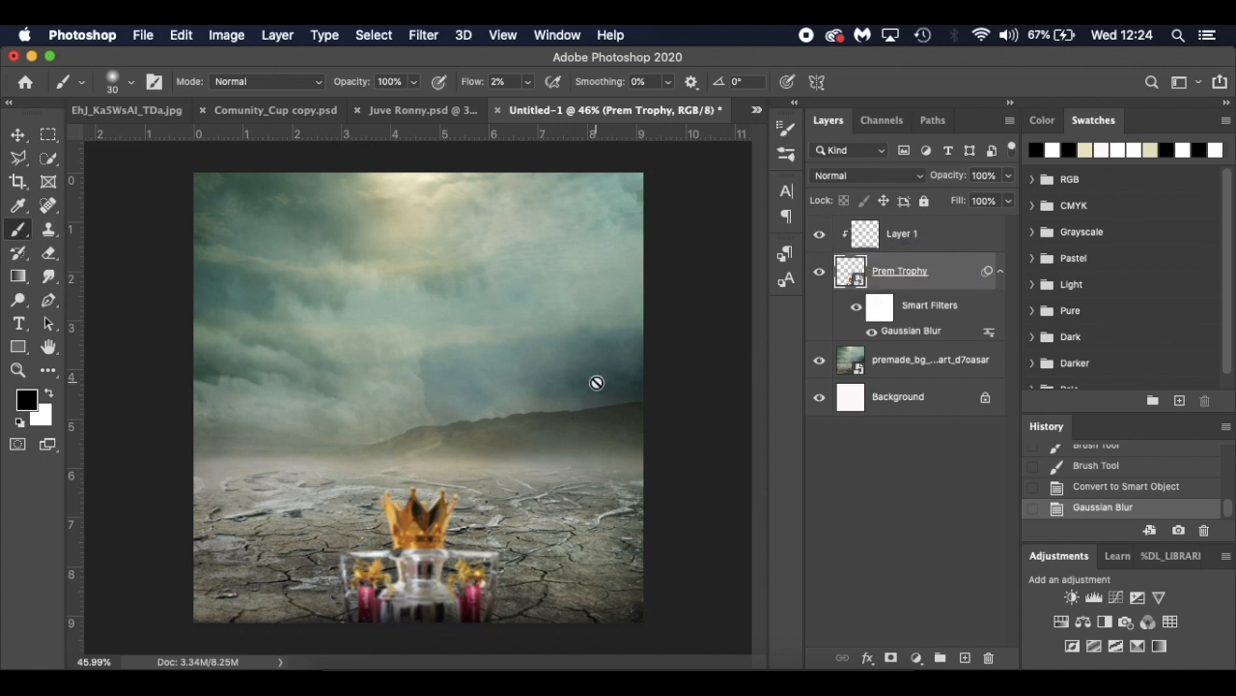
Place the Pep Guardiola - FootyRenders.png image from the Latest Tutorial folder directly above the desert background layer
scroll(597, 383, "up", 1)
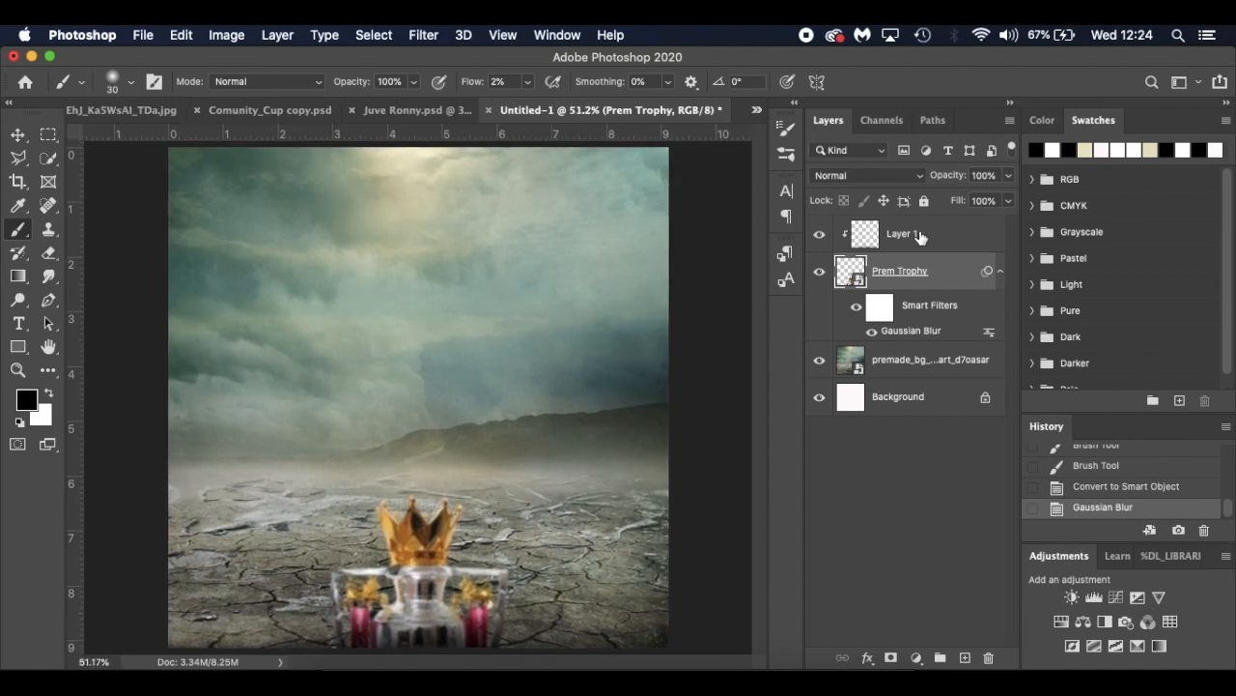
left_click(944, 358)
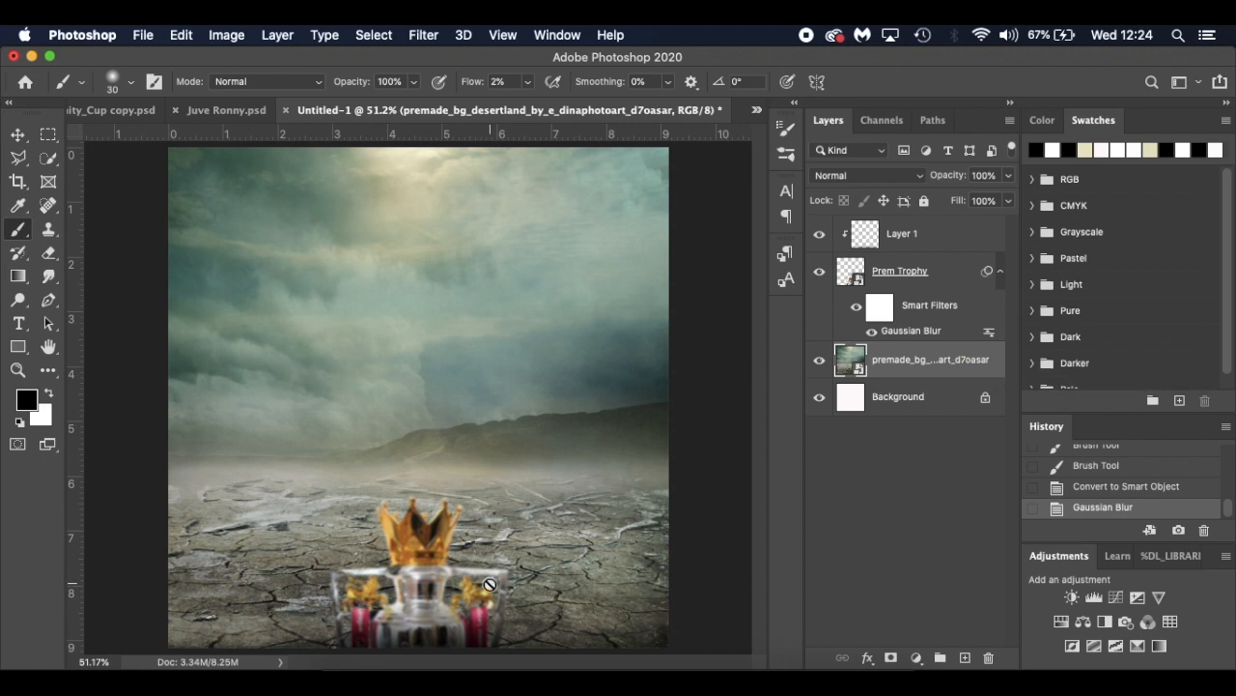
left_click(343, 676)
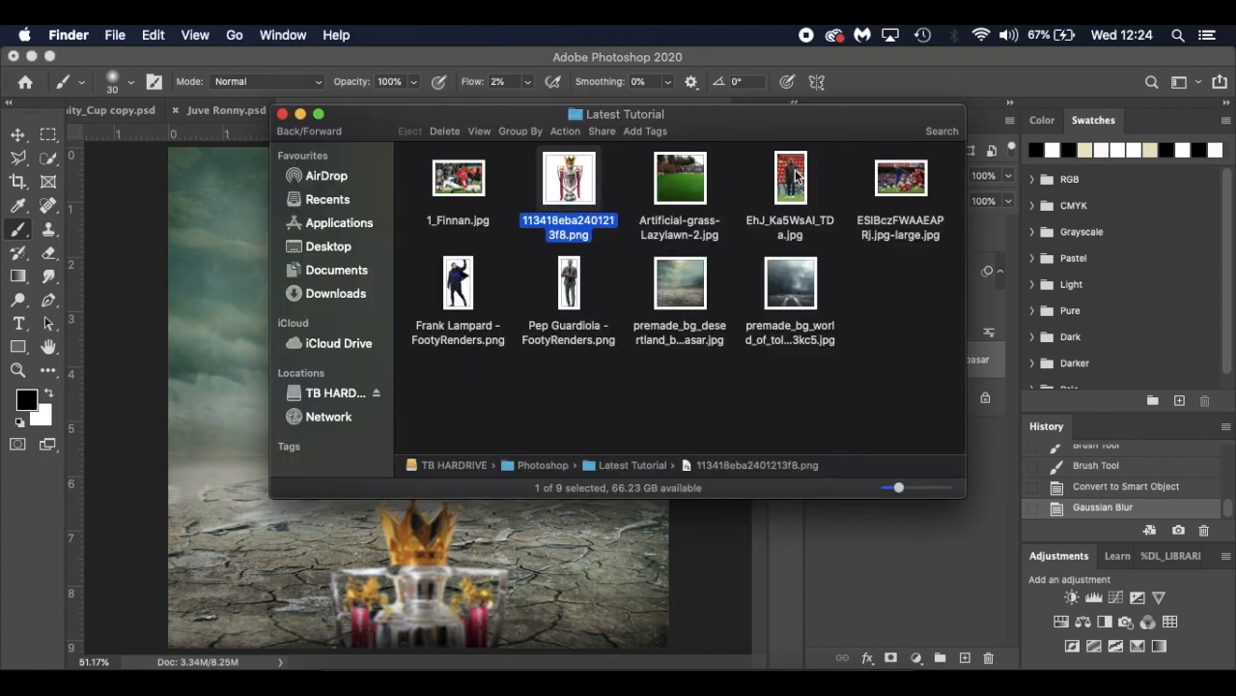
left_click_drag(573, 280, 369, 387)
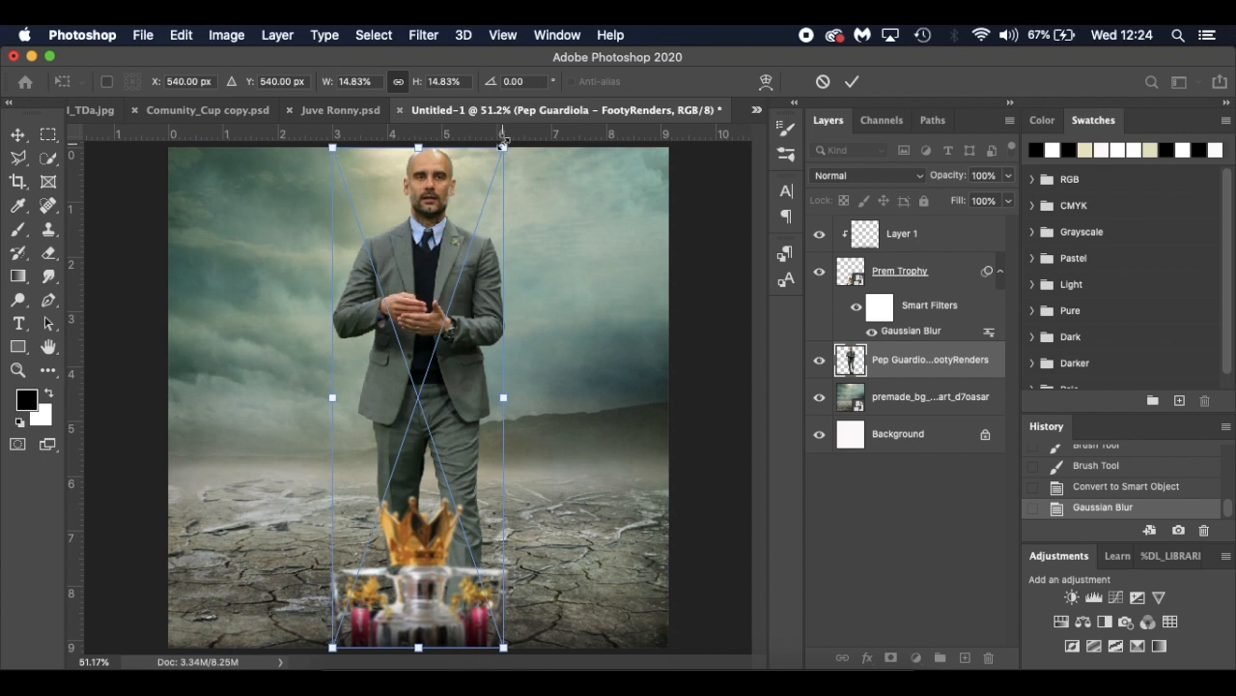
Scale the Pep Guardiola render to 7.92% and position it behind the trophy, right of centre, at about X 631 px, Y 572 px
left_click_drag(502, 143, 411, 378)
left_click_drag(376, 468, 462, 373)
key("Left")
key("Left")
key("Left")
key("Left")
key("Left")
key("Left")
key("Left")
key("Left")
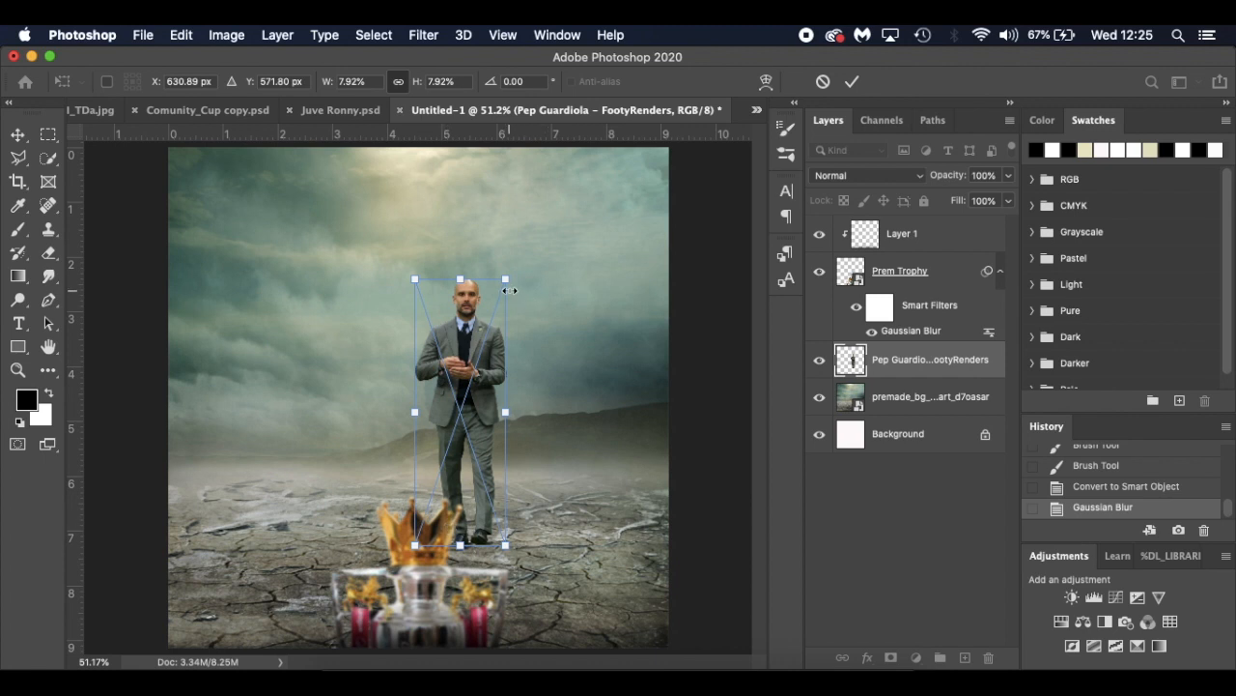
key("Return")
Hide the Background layer in EhJ_Ka5WsAI_TDa.jpg and bring the cut-out manager from Layer 1 into the Untitled-1 composite
key("b")
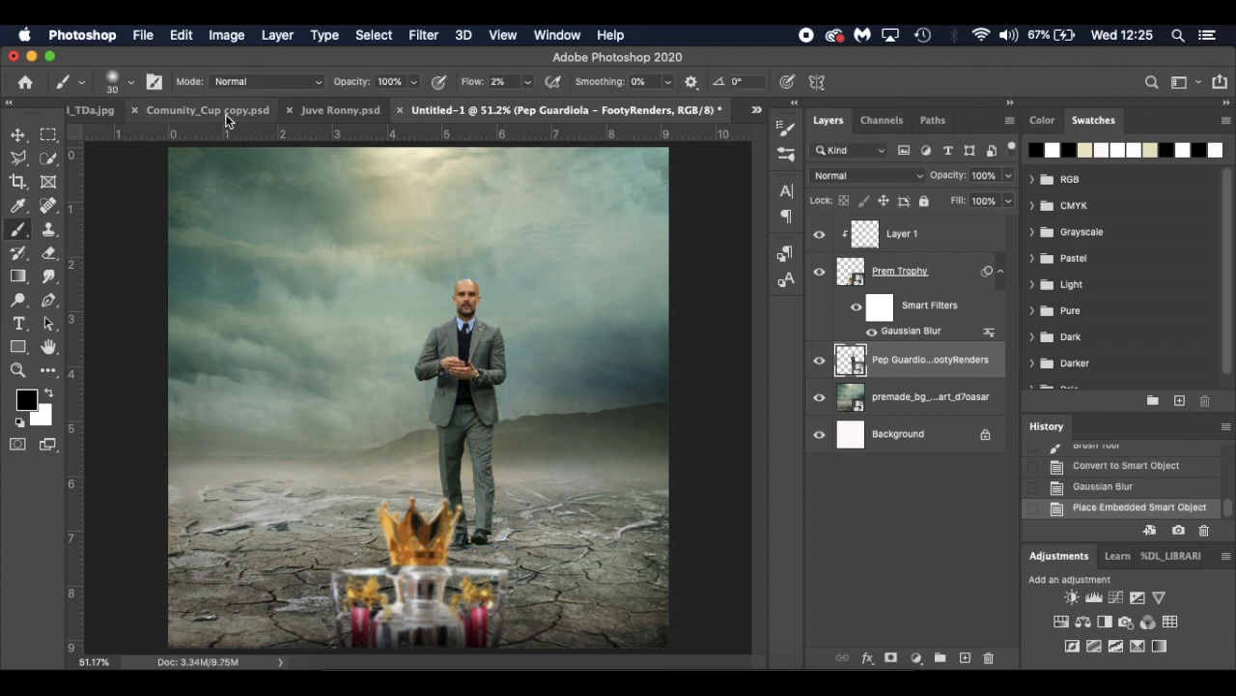
left_click(85, 109)
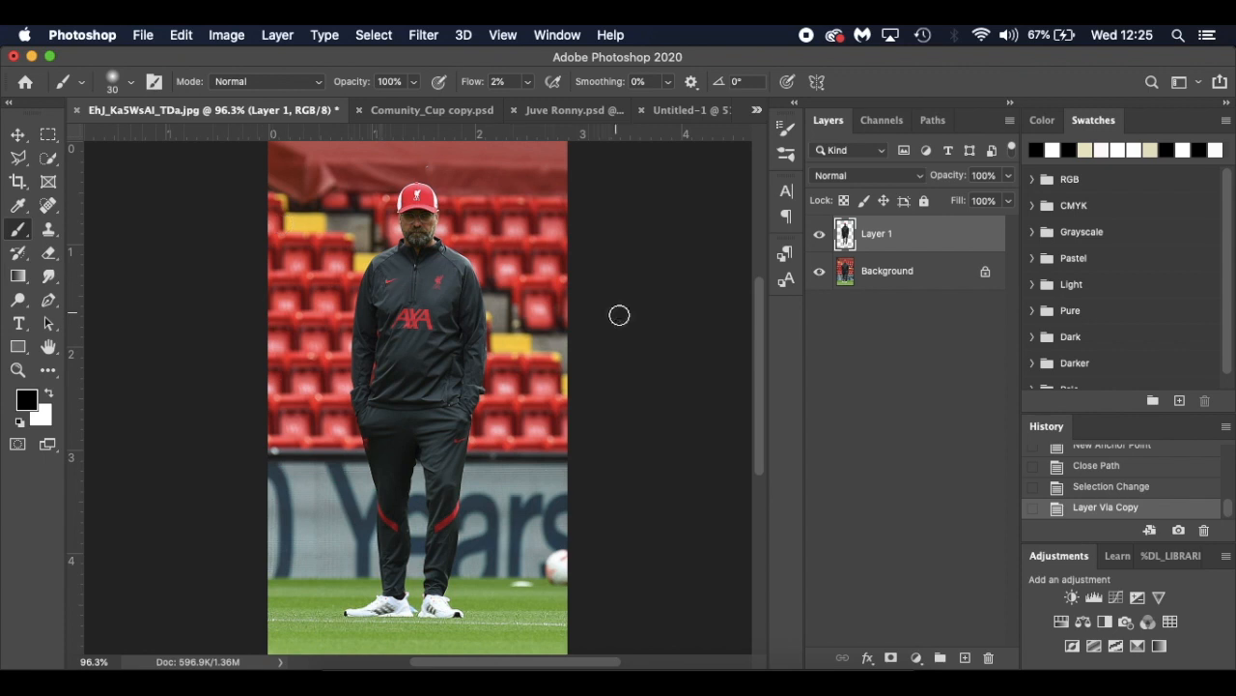
key("v")
left_click(821, 273)
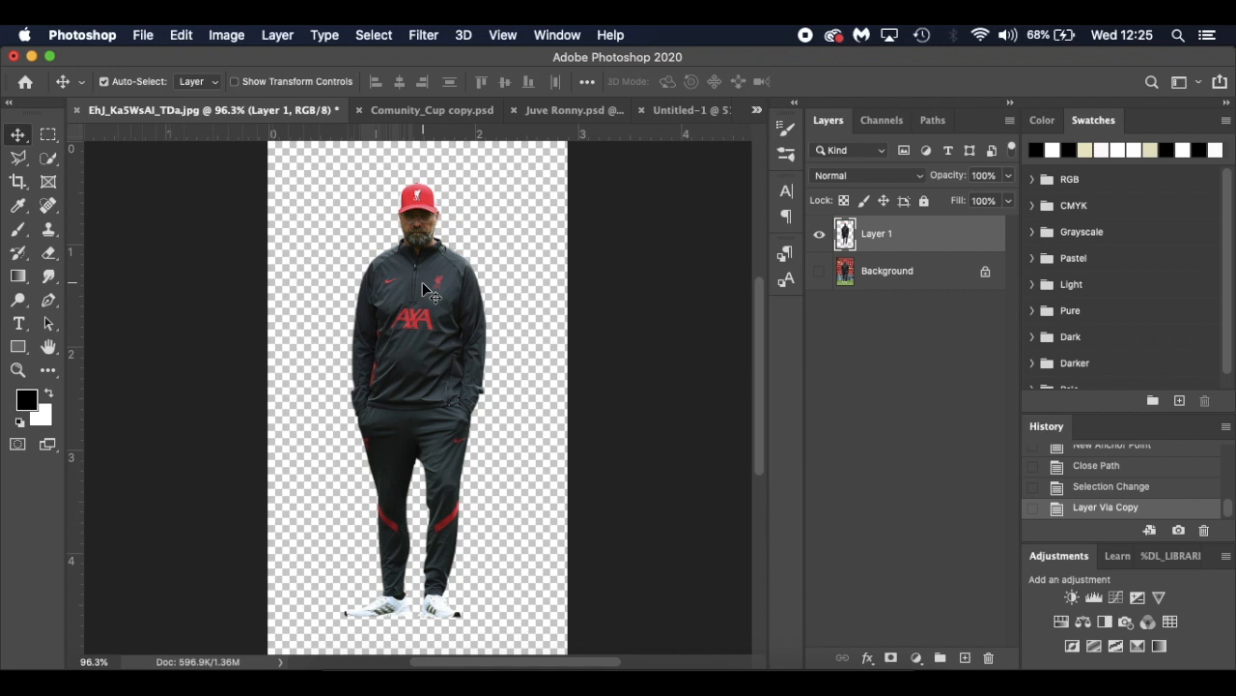
left_click_drag(425, 290, 567, 225)
left_click_drag(365, 387, 367, 387)
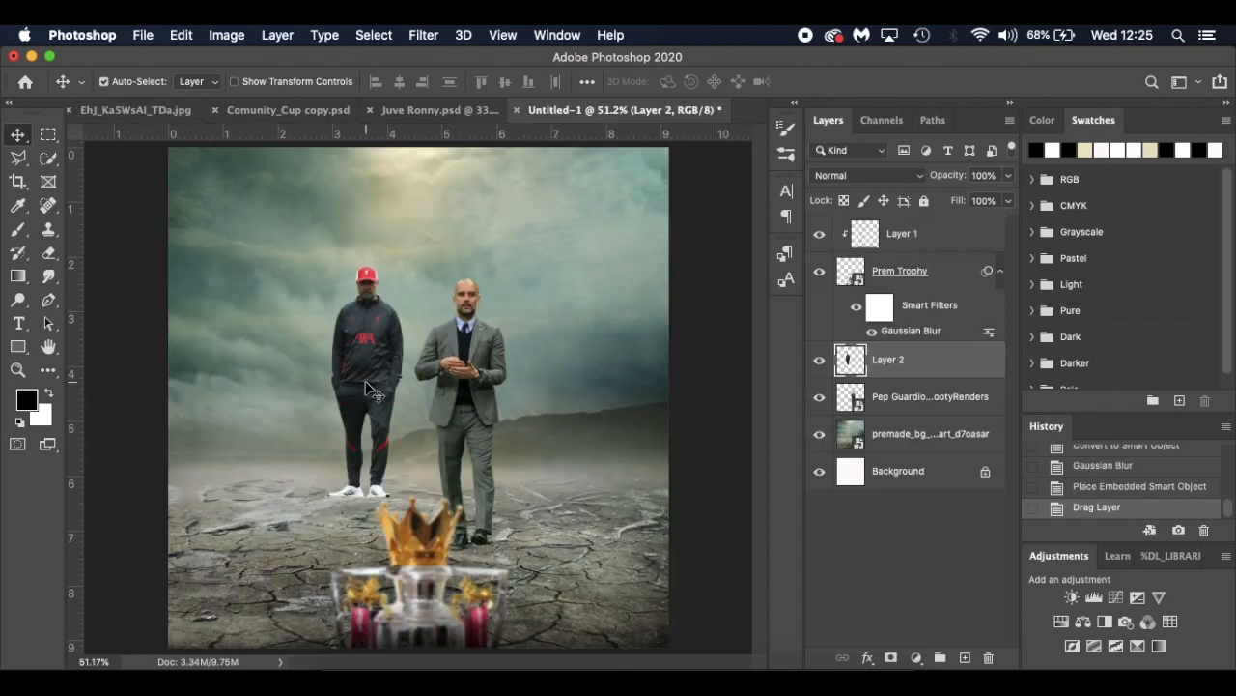
Move the red-capped manager down beside Pep, scale him to 117.63%, and position him at about X 430 px, Y 568 px
left_click_drag(367, 348, 380, 394)
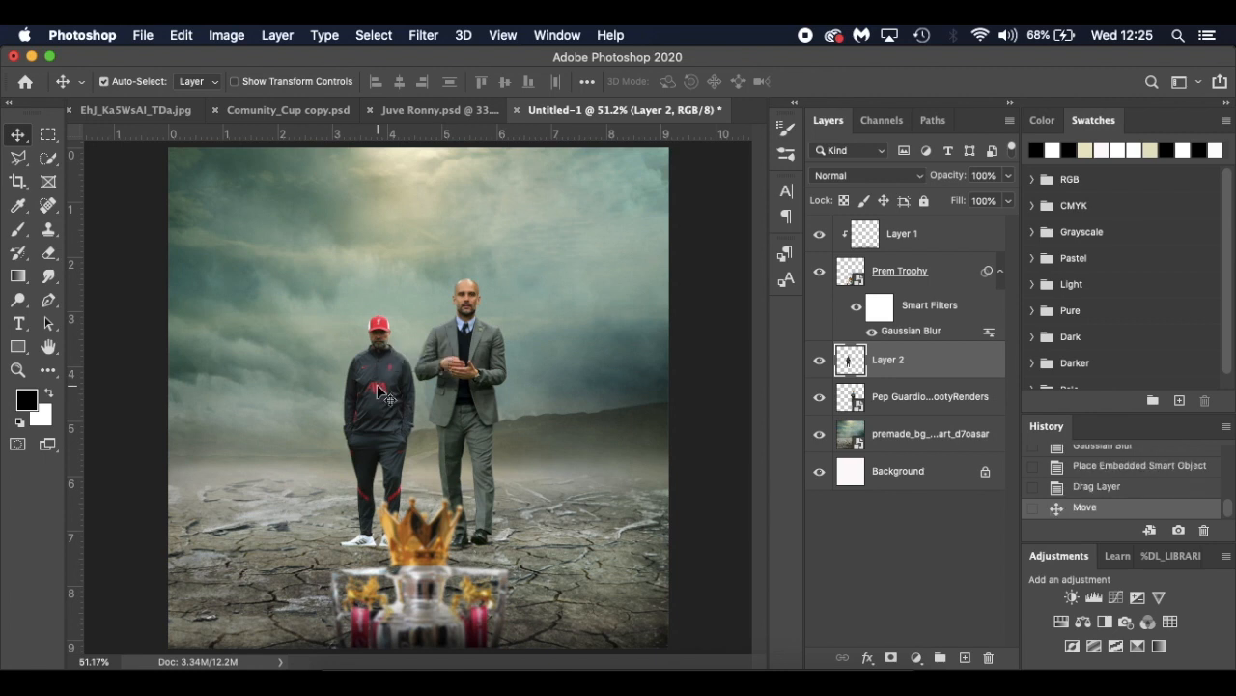
key("super+t")
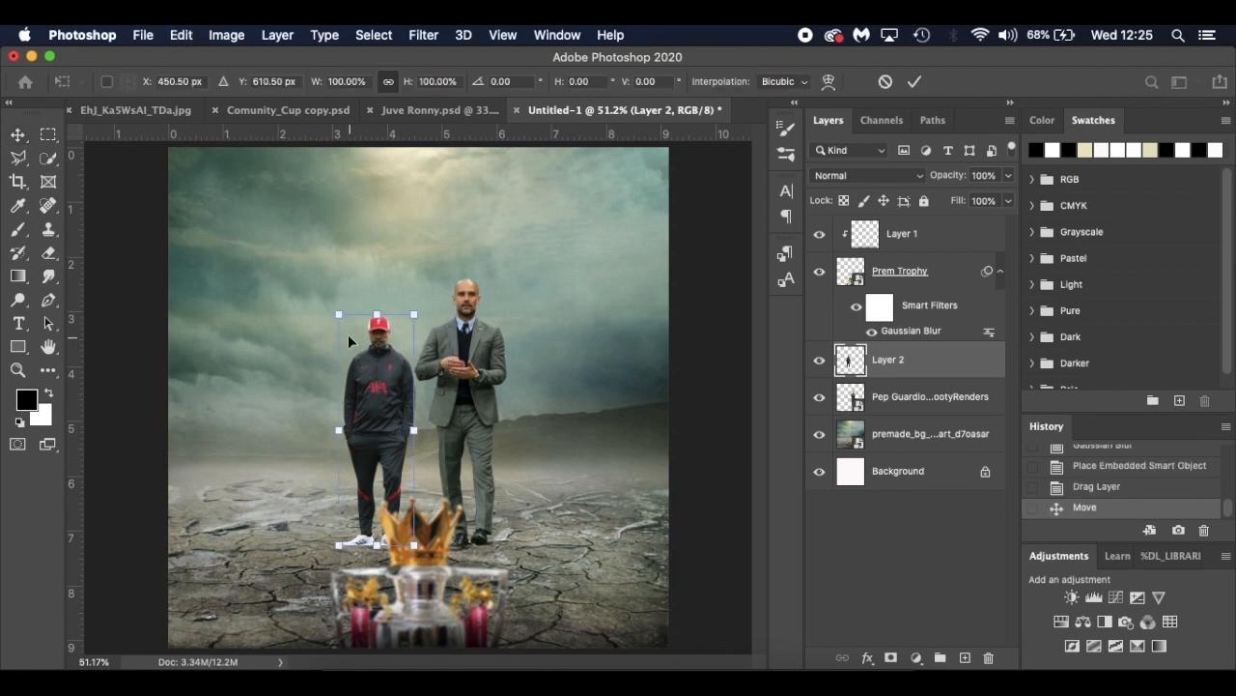
left_click_drag(337, 311, 311, 281)
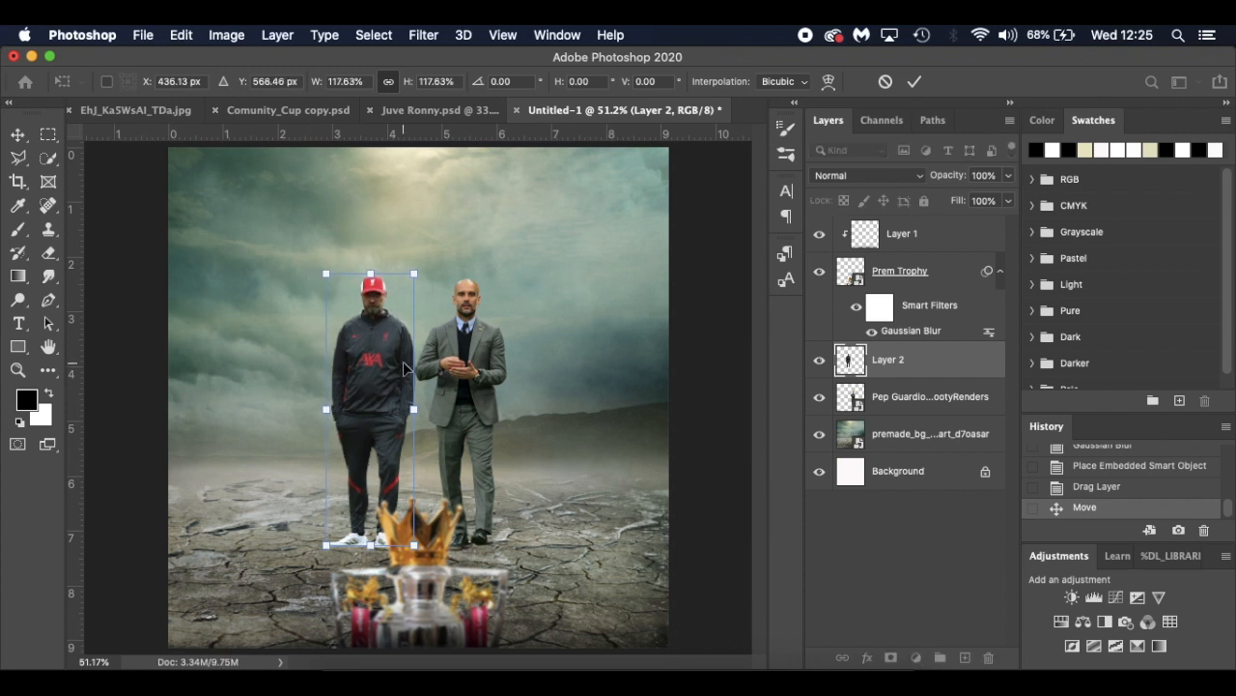
key("Left")
key("Left")
key("Left")
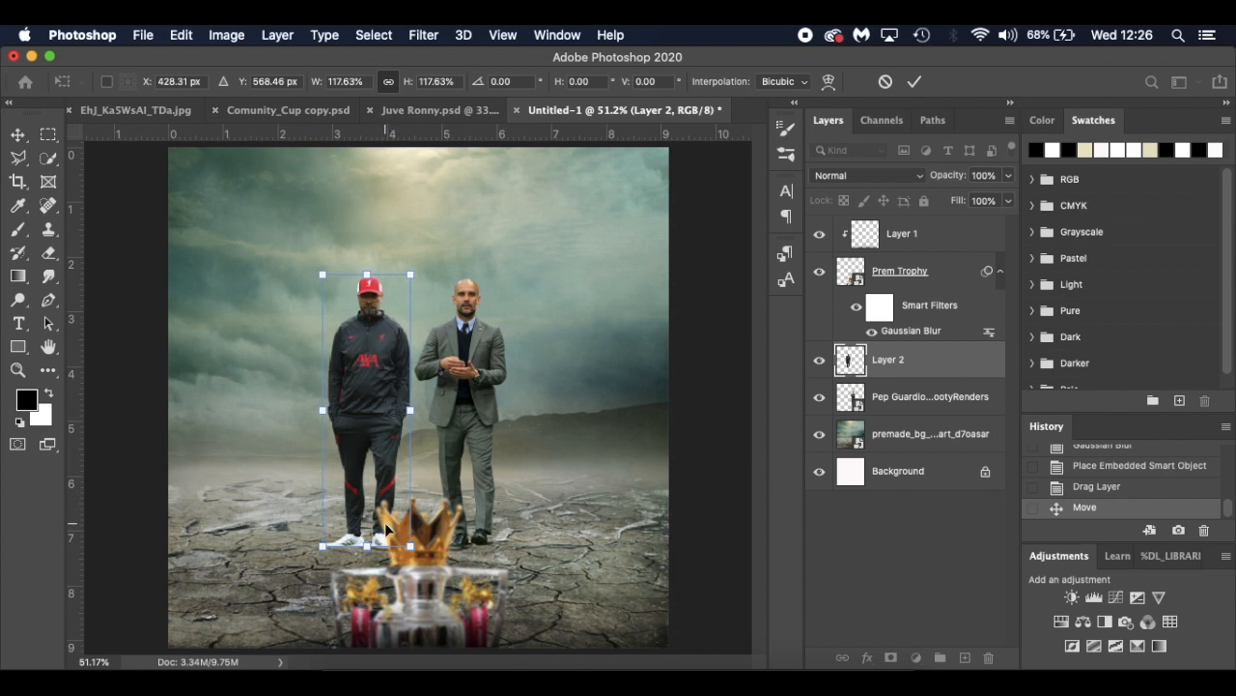
key("Right")
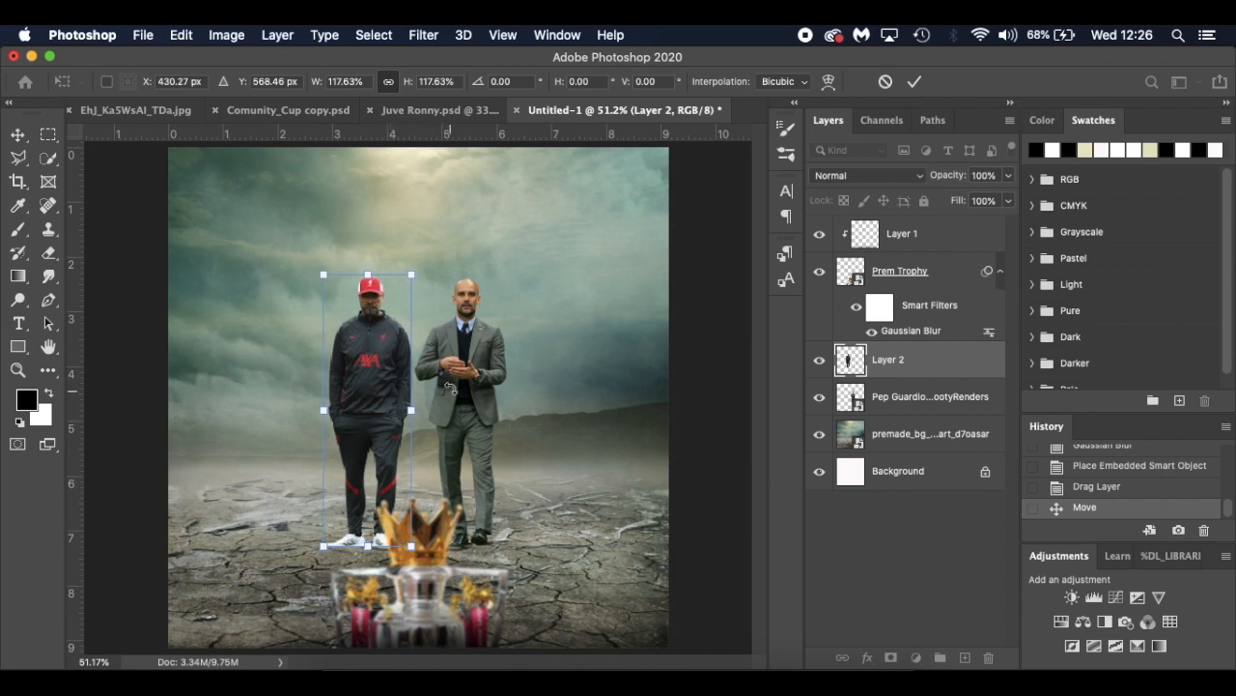
key("Return")
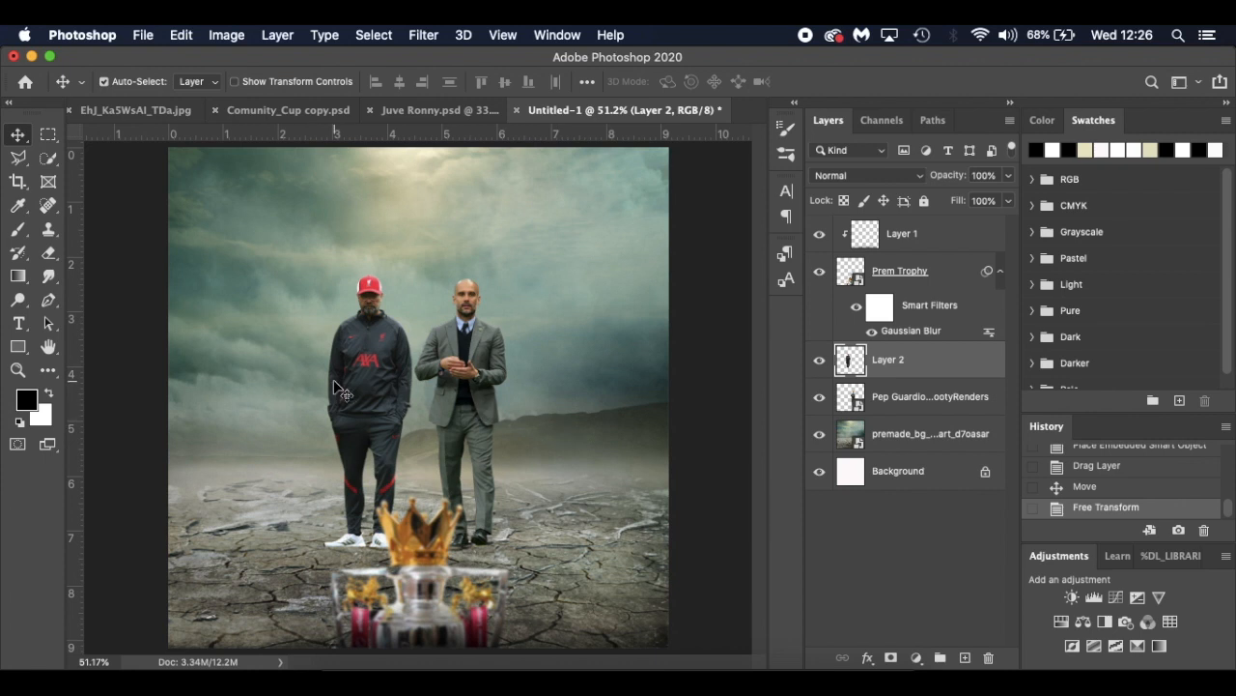
Rename the red-capped manager's layer as Klopp and the Pep Guardiola render's layer as Pep
double_click(898, 357)
type("Kl")
key("Return")
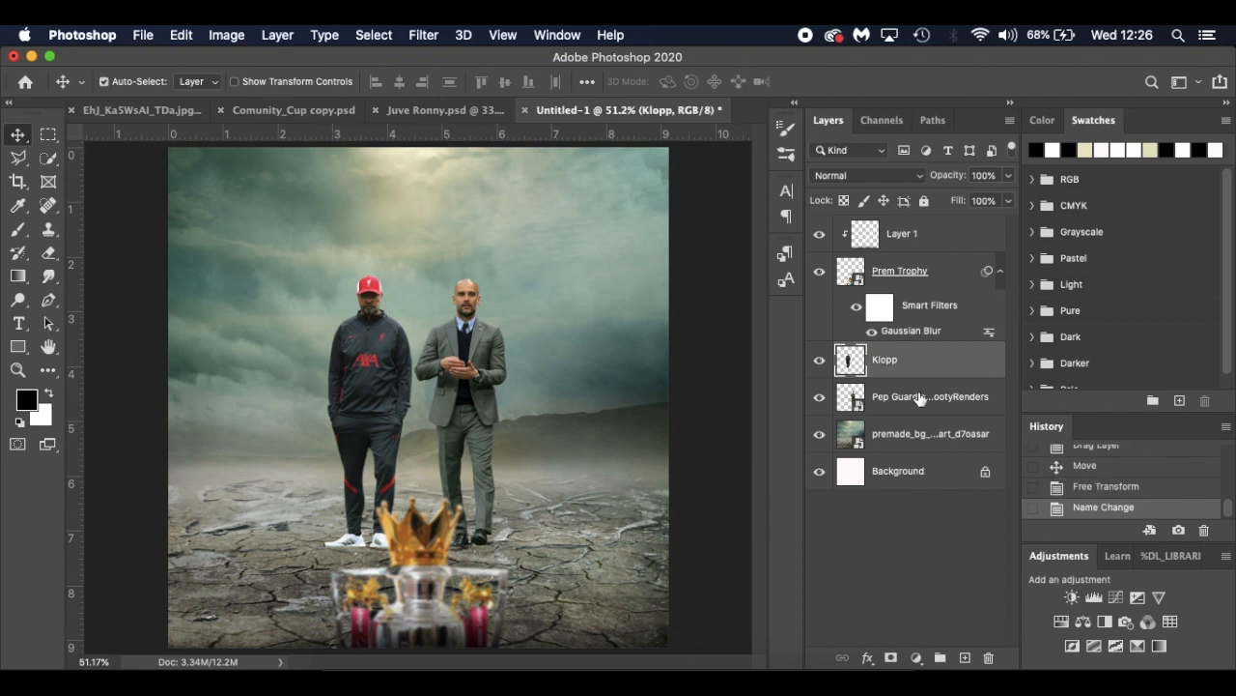
left_click(919, 398)
double_click(919, 398)
type("Pep")
key("Return")
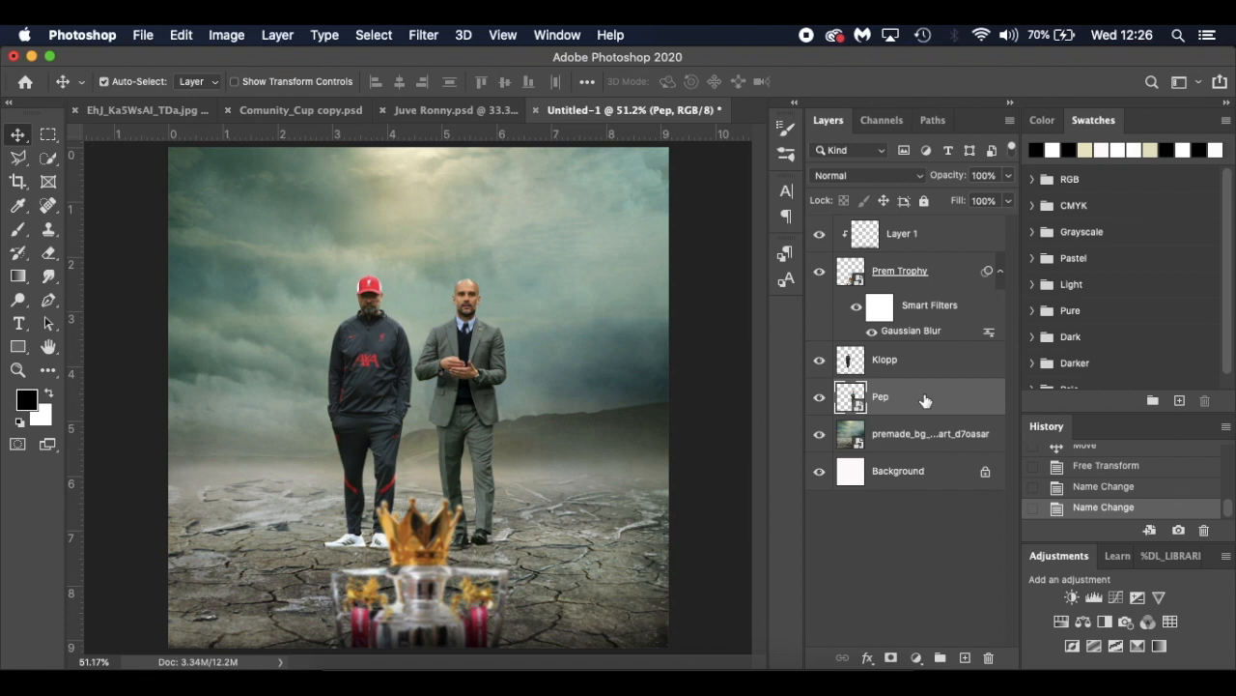
Duplicate the Pep layer and convert the original Pep layer underneath to a smart object
key("super+j")
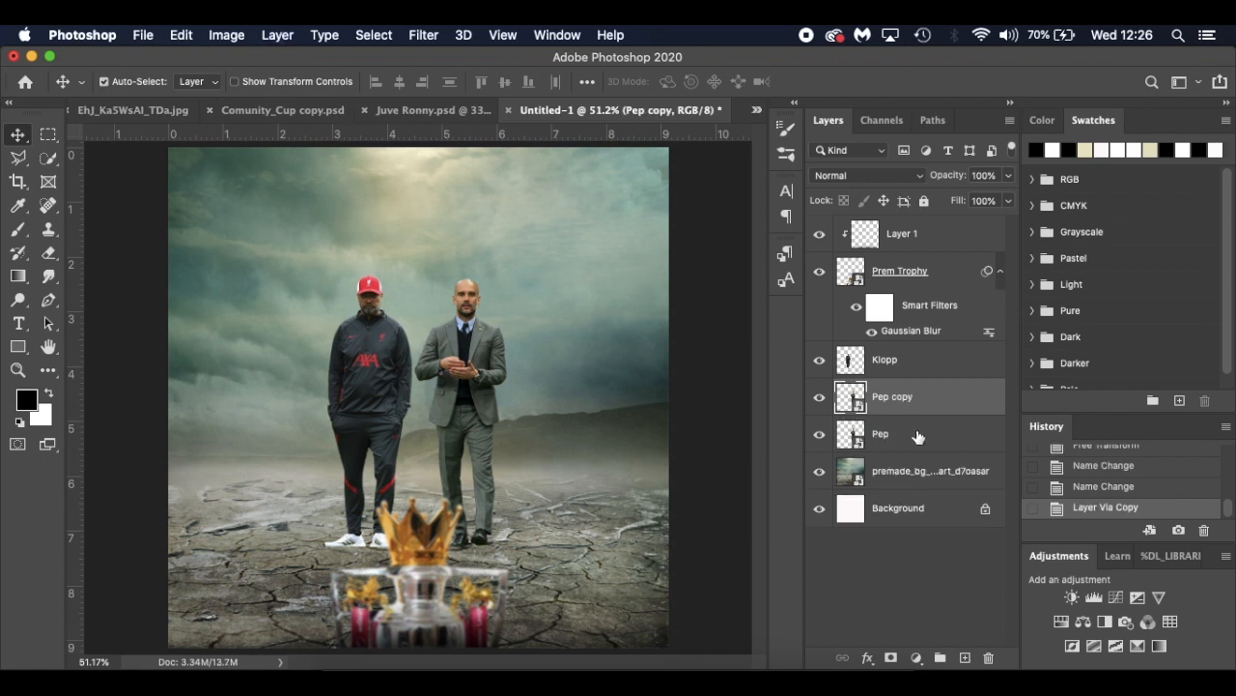
left_click(920, 439)
right_click(922, 439)
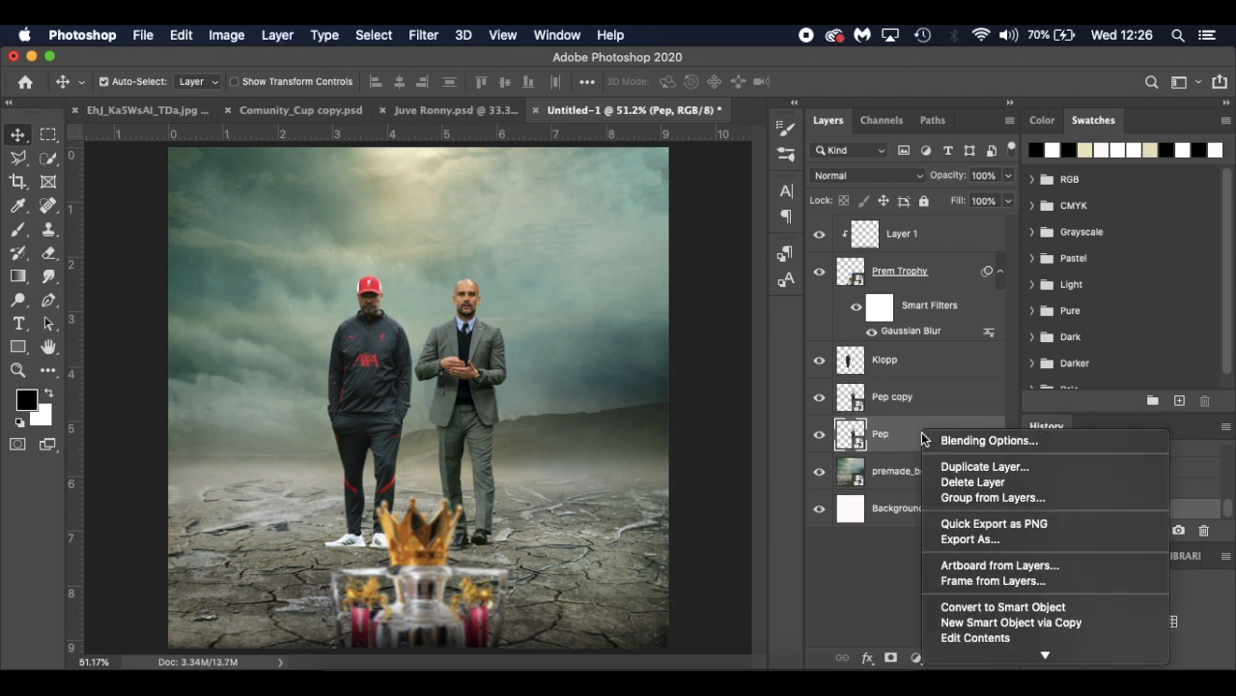
left_click(955, 608)
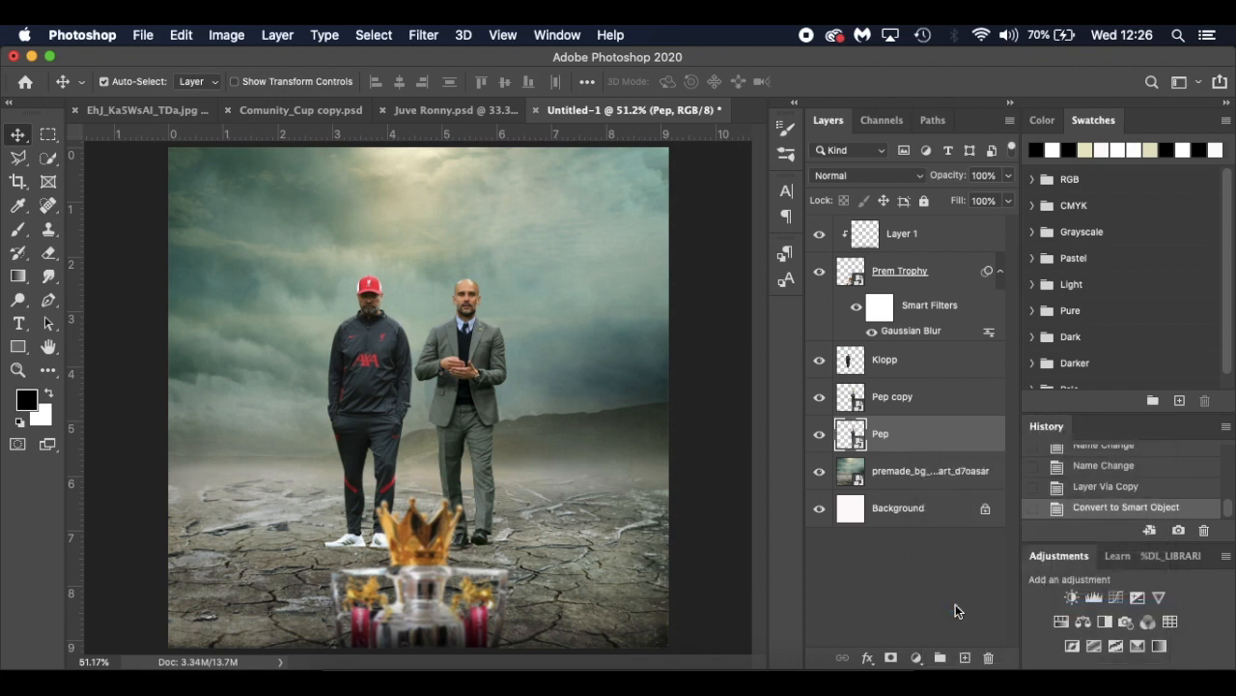
Set the lower Pep layer's Hue/Saturation lightness to -100 and hide the Pep copy layer above it
left_click(218, 38)
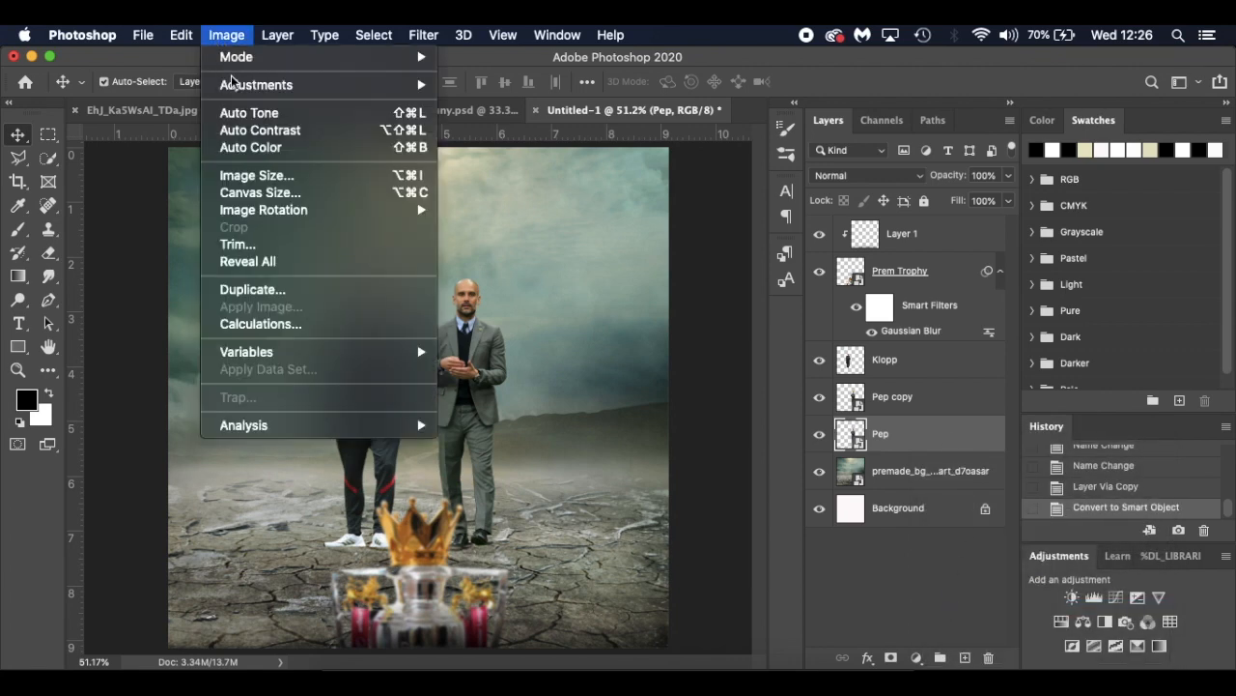
mouse_move(237, 85)
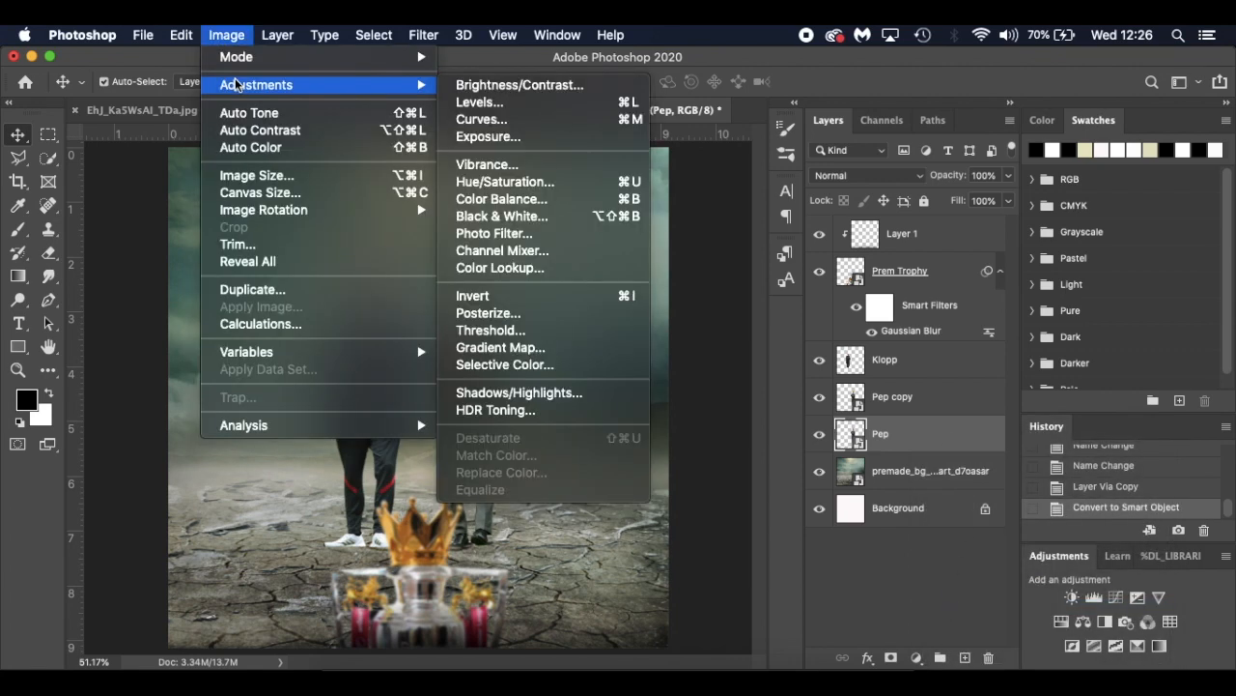
left_click(563, 184)
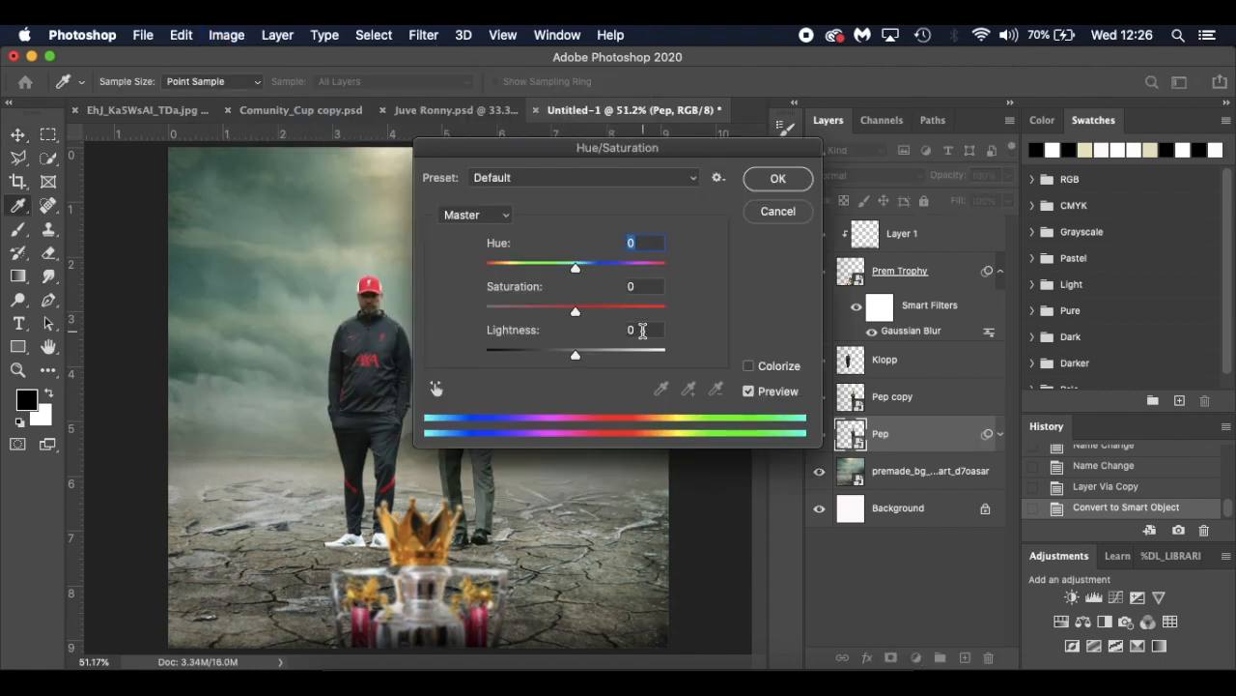
left_click(652, 326)
type("-100")
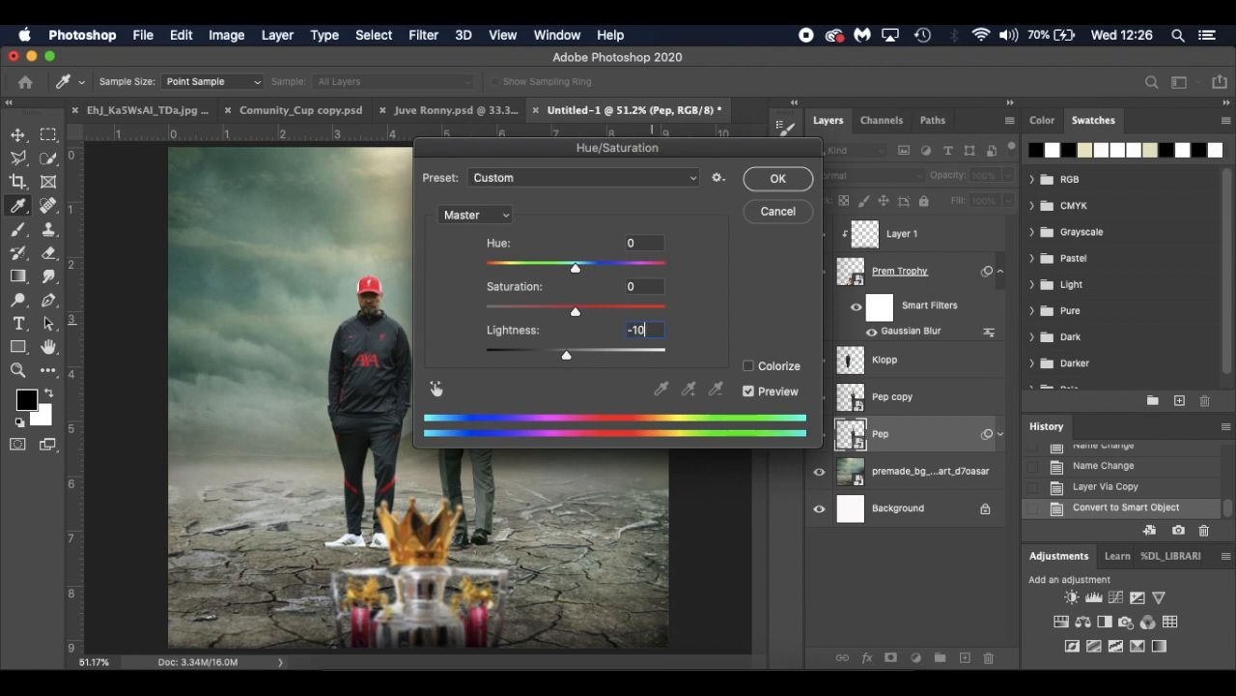
left_click(777, 186)
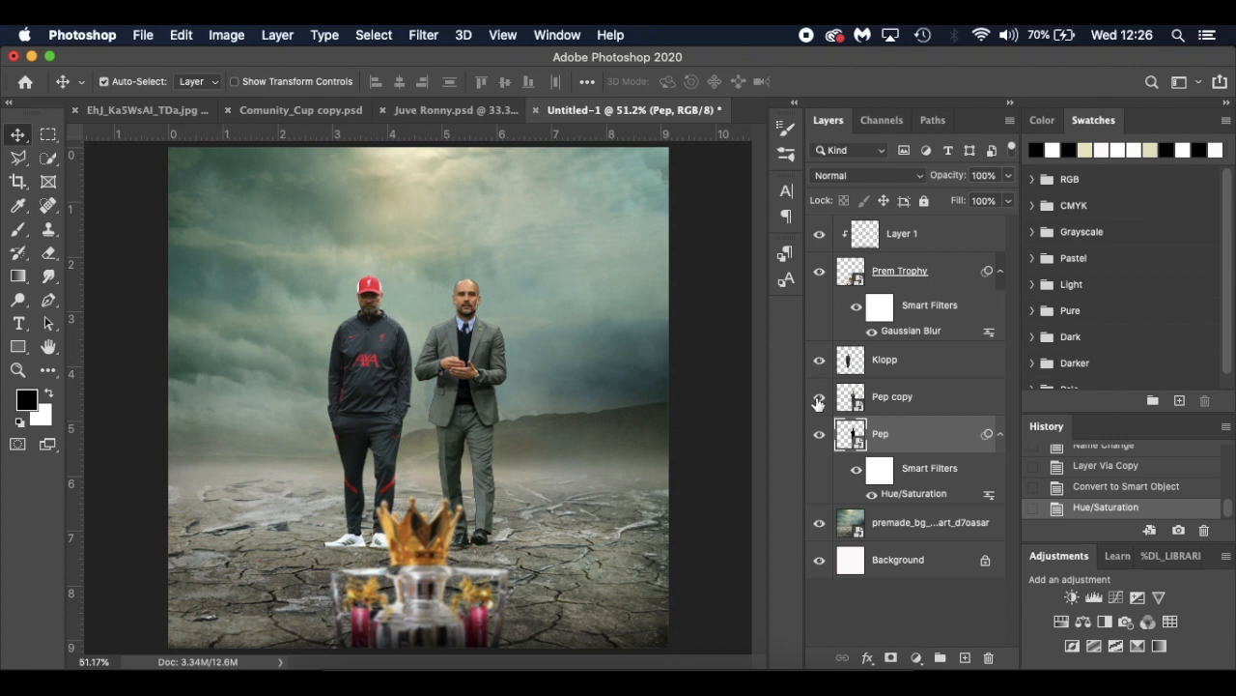
left_click(819, 404)
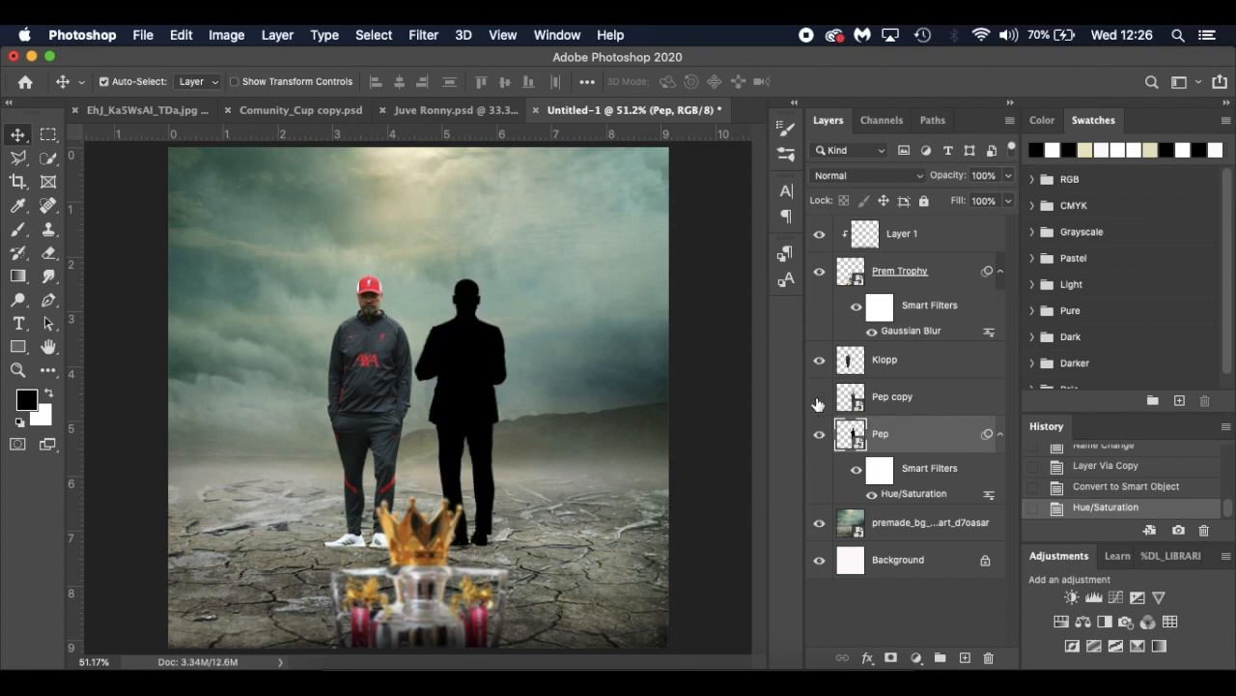
Show the Pep copy layer again and hide the Prem Trophy layer
left_click(818, 402)
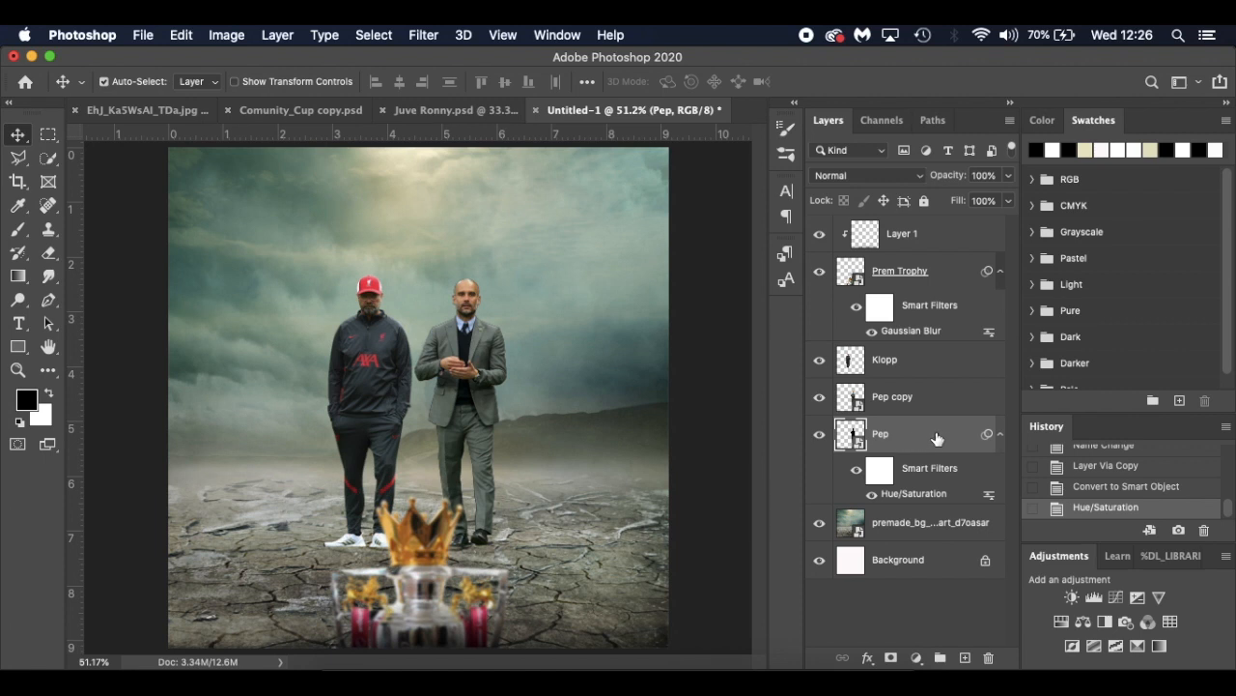
key("super+t")
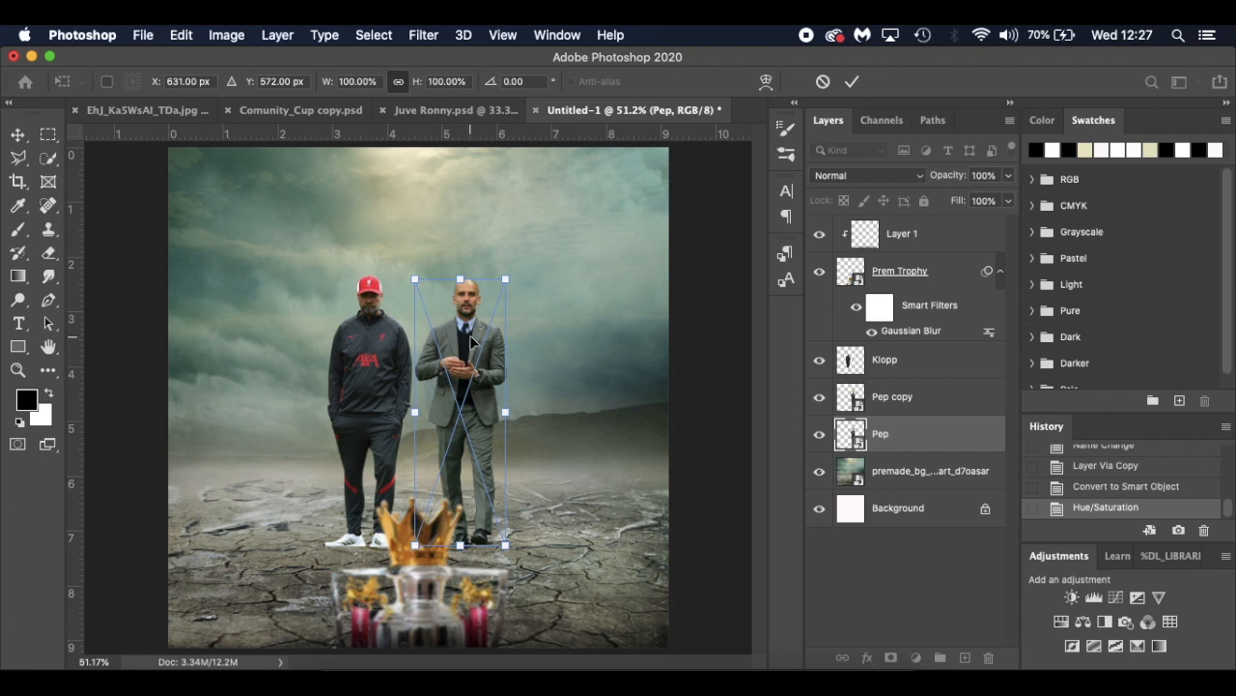
right_click(471, 338)
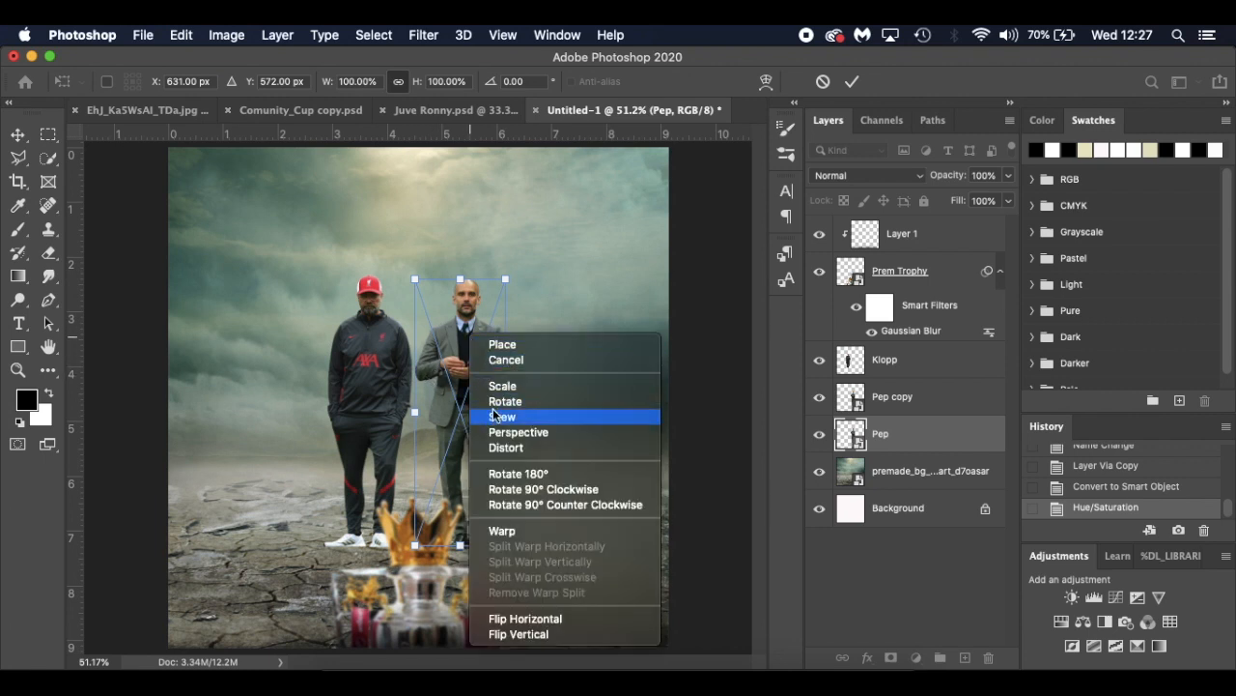
left_click(509, 446)
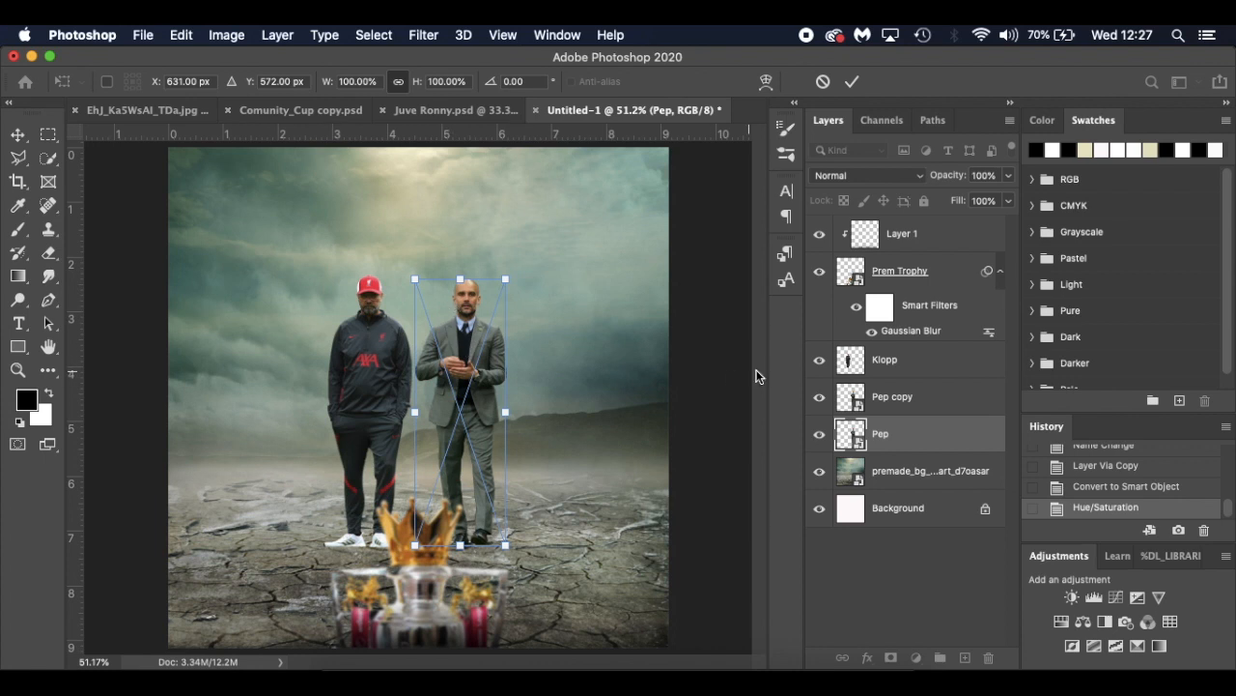
left_click(820, 272)
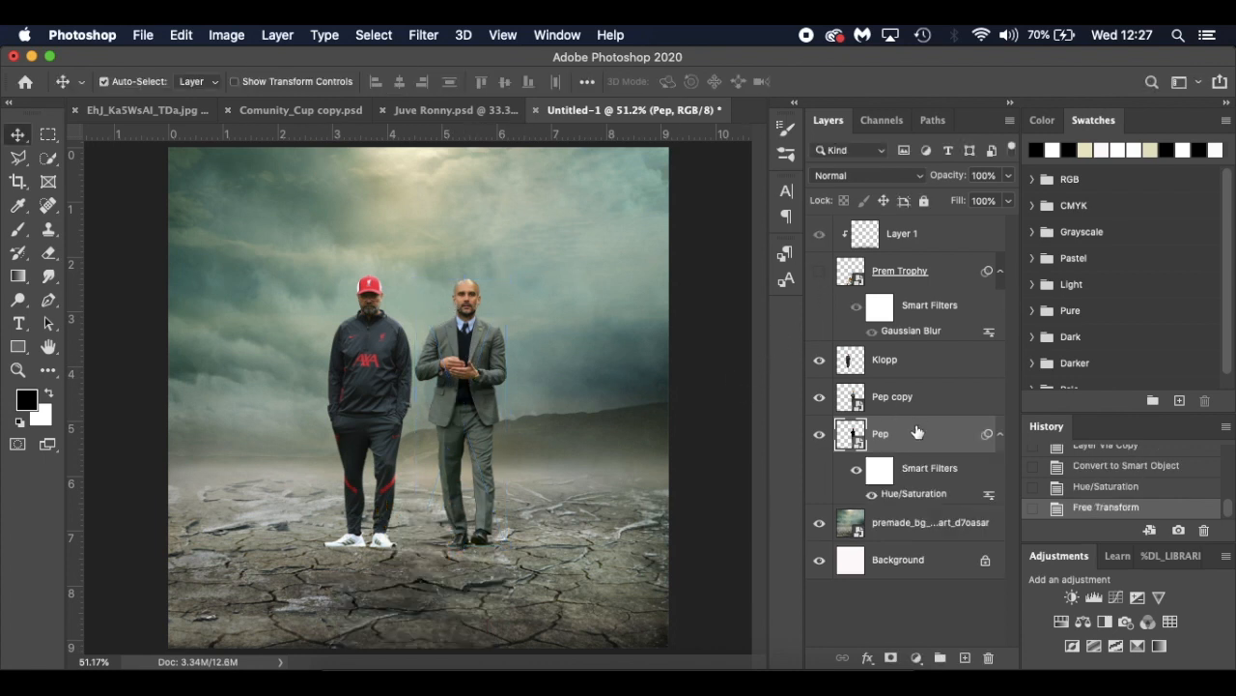
Flip the lower Pep layer downward below his feet as a ground shadow, distorting it to about -53.82% height
key("super+t")
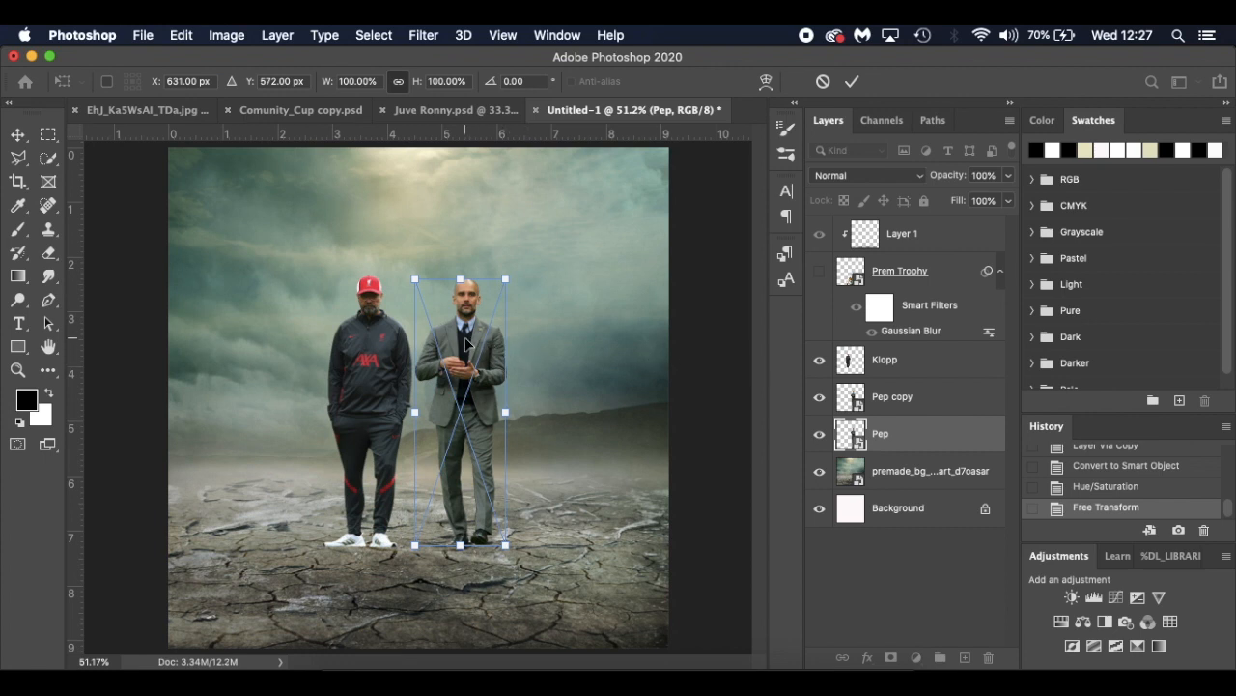
right_click(467, 345)
left_click(502, 448)
left_click_drag(460, 280, 473, 660)
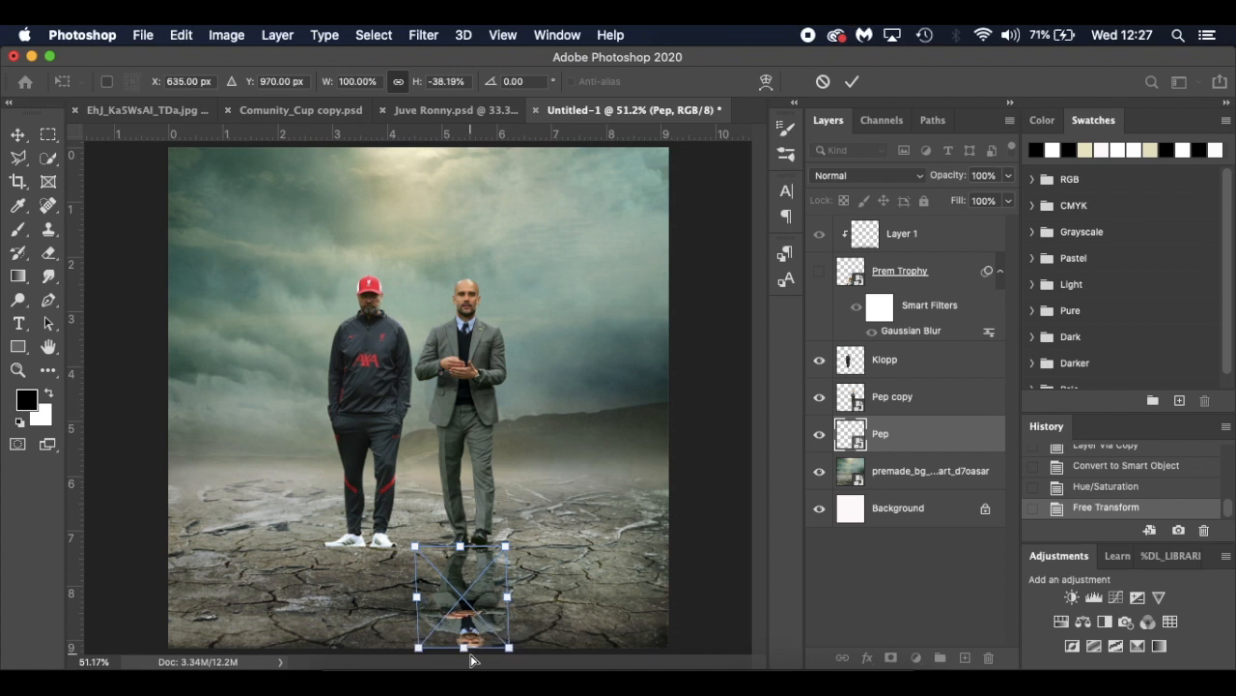
left_click_drag(465, 653, 466, 688)
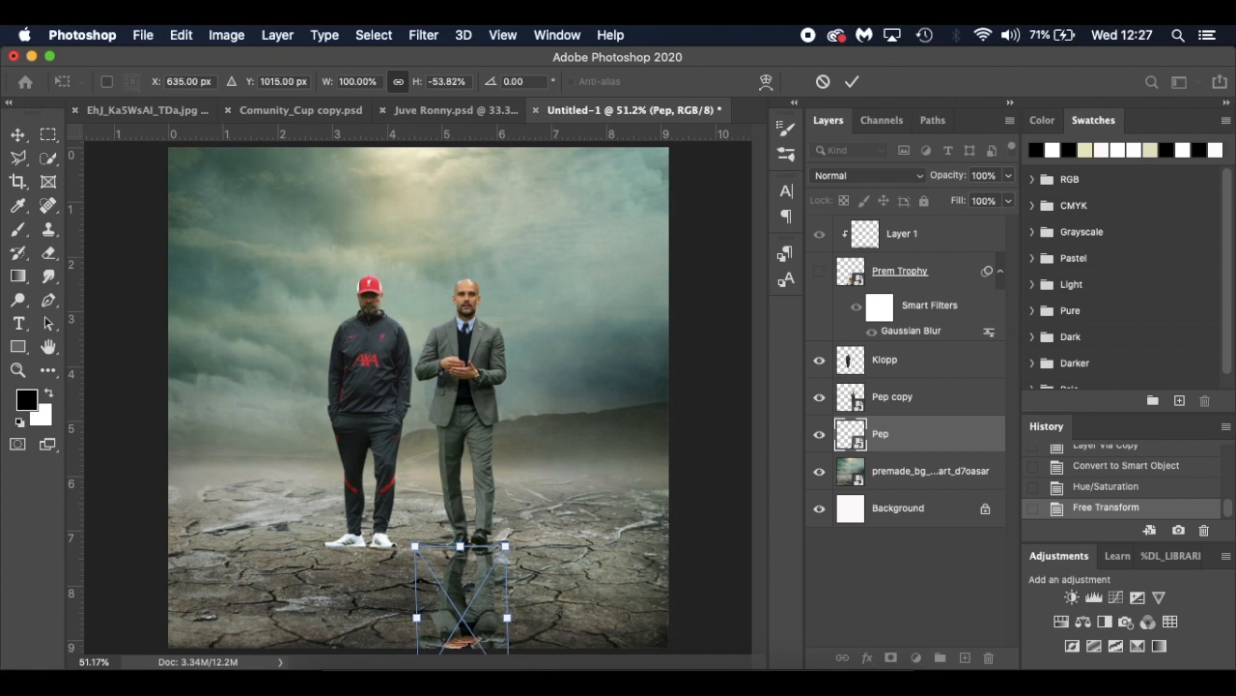
key("Return")
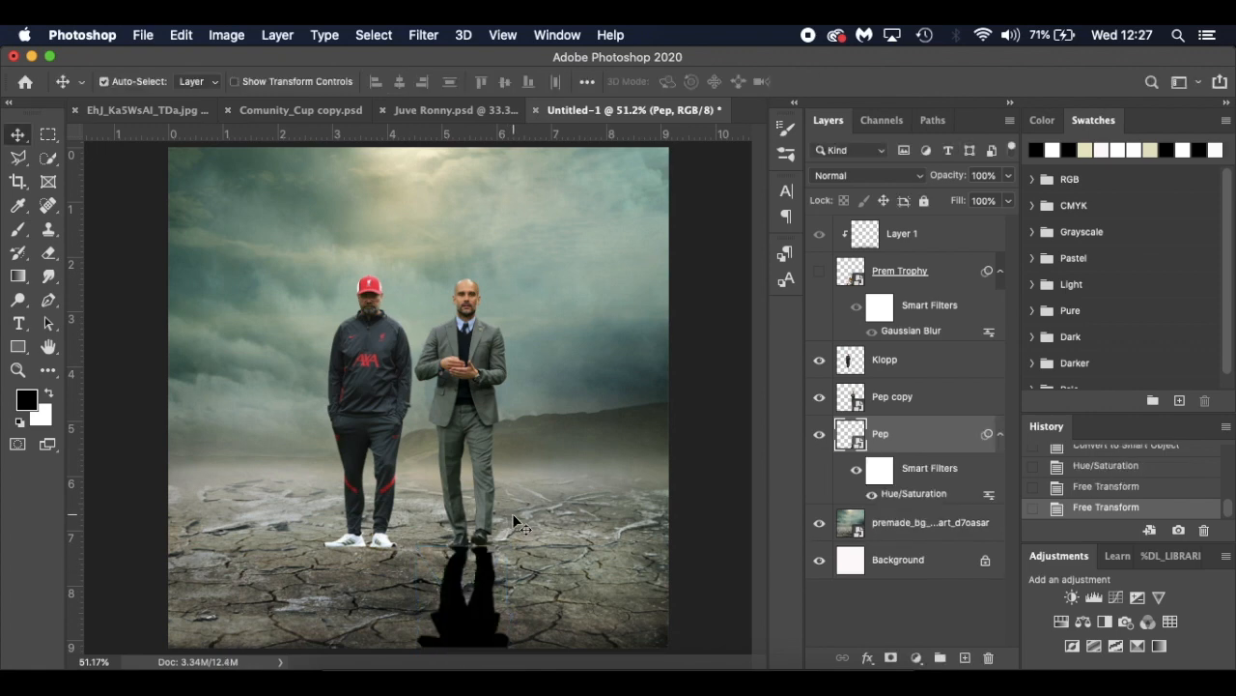
Nudge the flipped black shadow vertically so that it meets the soles of Pep's shoes
scroll(512, 513, "up", 4)
scroll(512, 513, "down", 4)
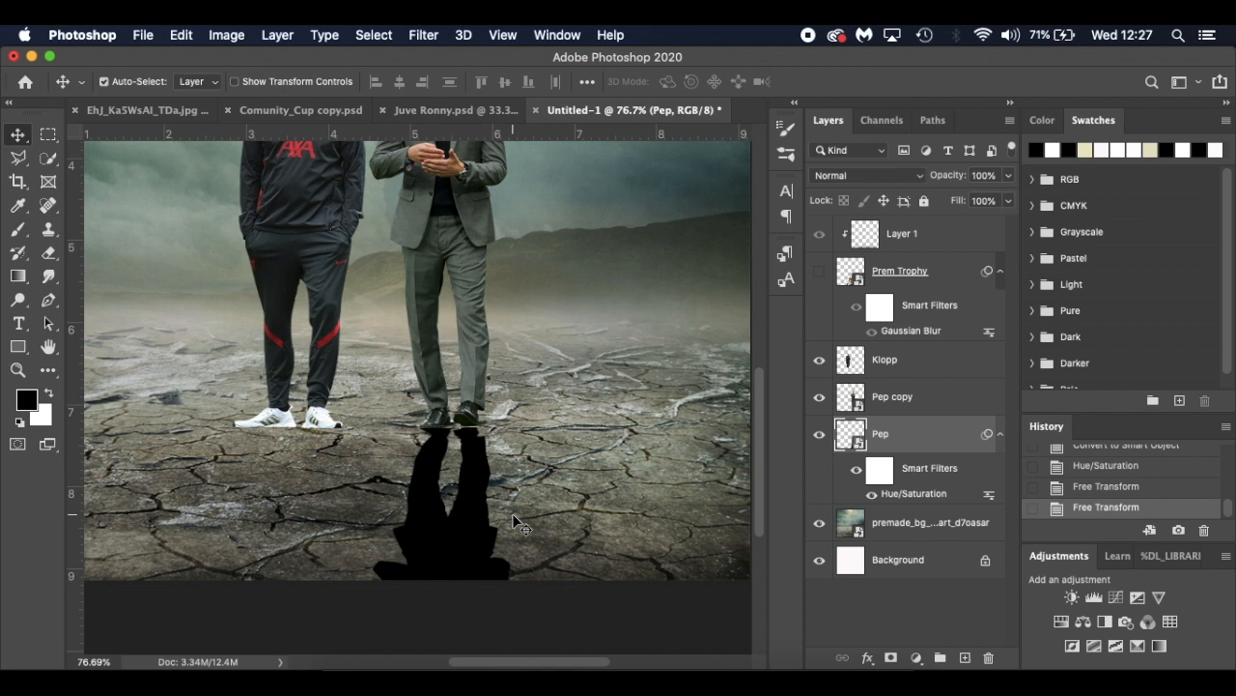
key("Up")
key("Down")
key("Down")
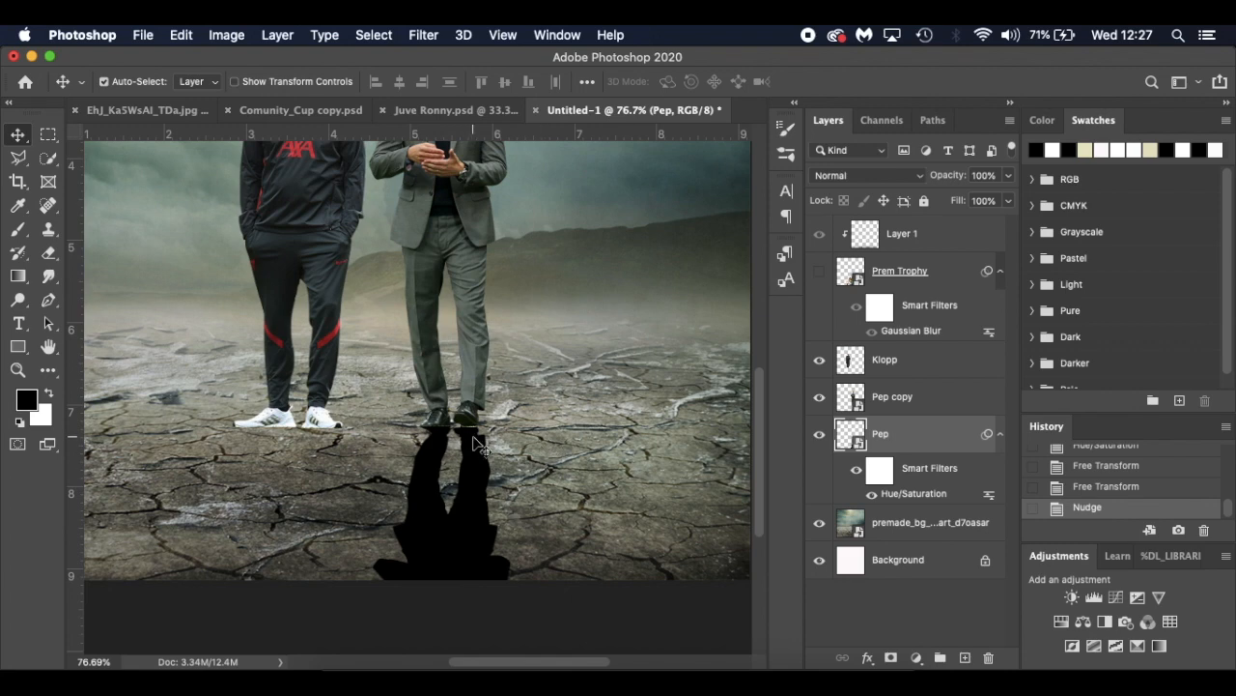
Add a layer mask to the Pep copy layer
scroll(473, 445, "up", 6)
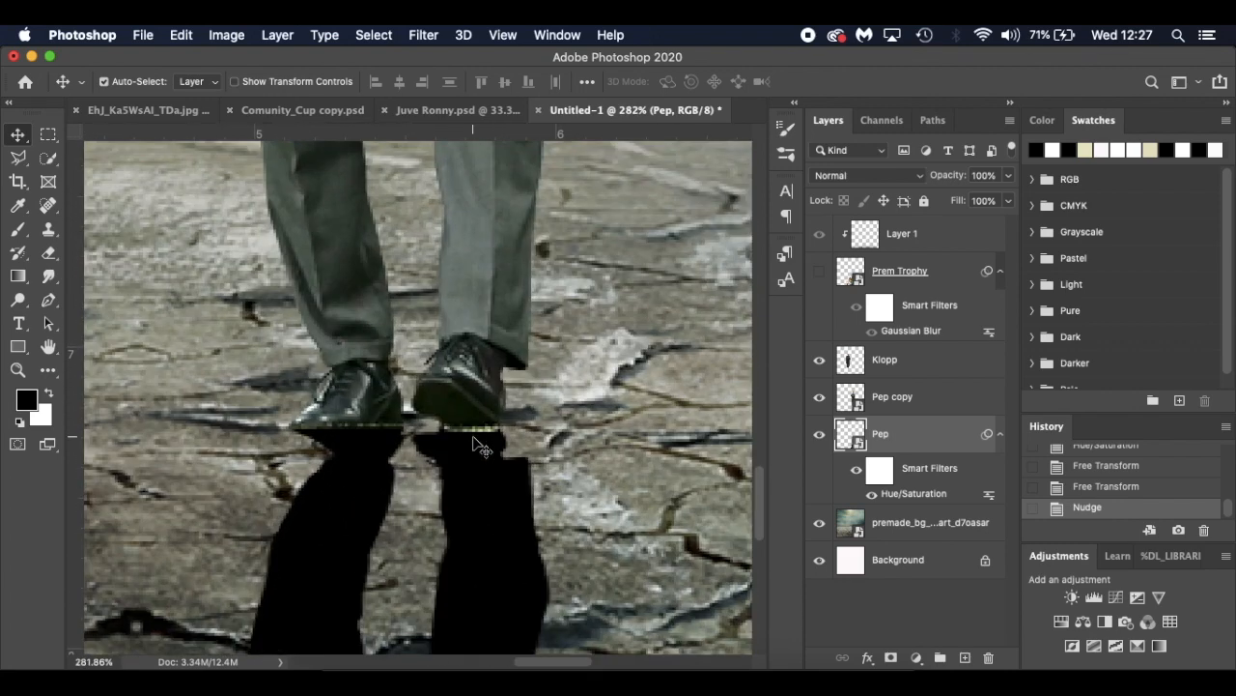
left_click(922, 365)
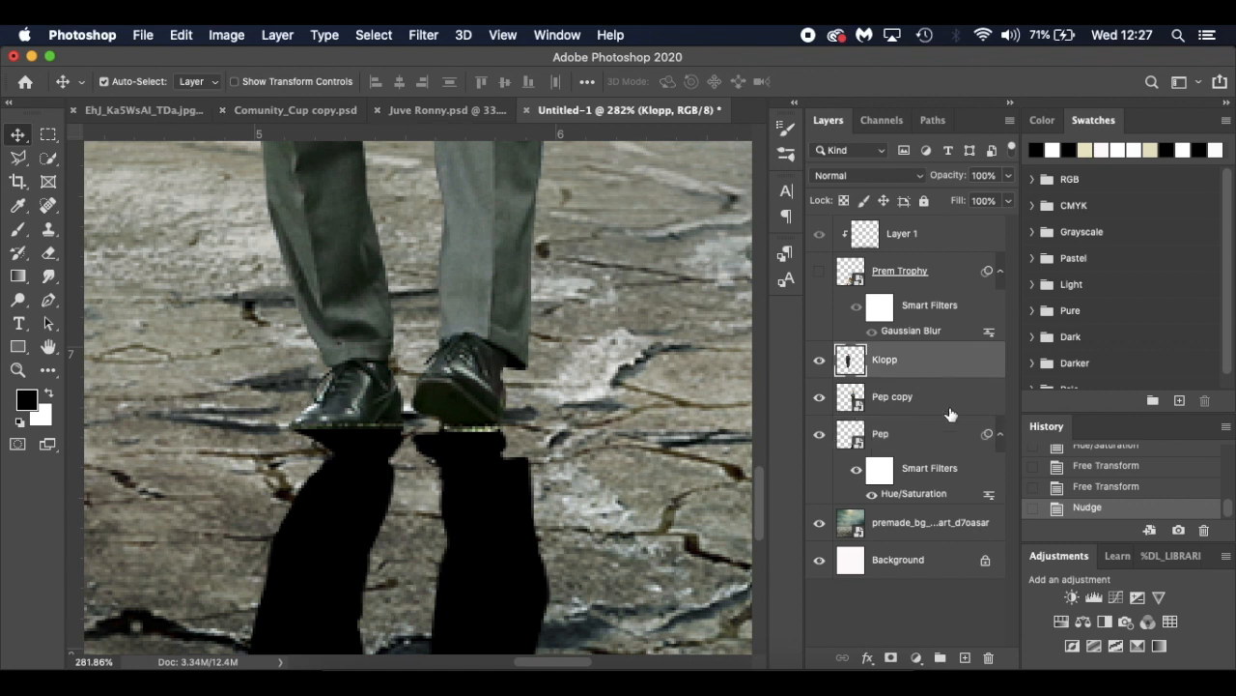
left_click(949, 410)
left_click(891, 658)
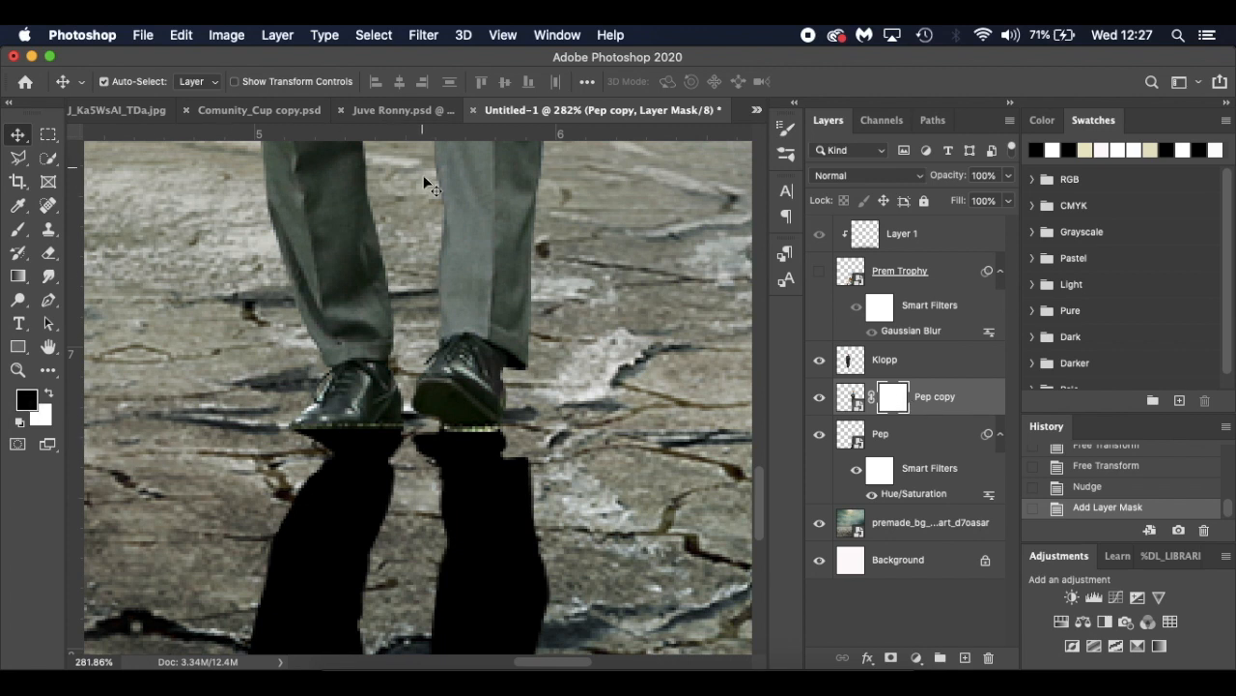
Mask out the light fringe under Pep's shoes with a black size 7 brush at 29% flow
key("b")
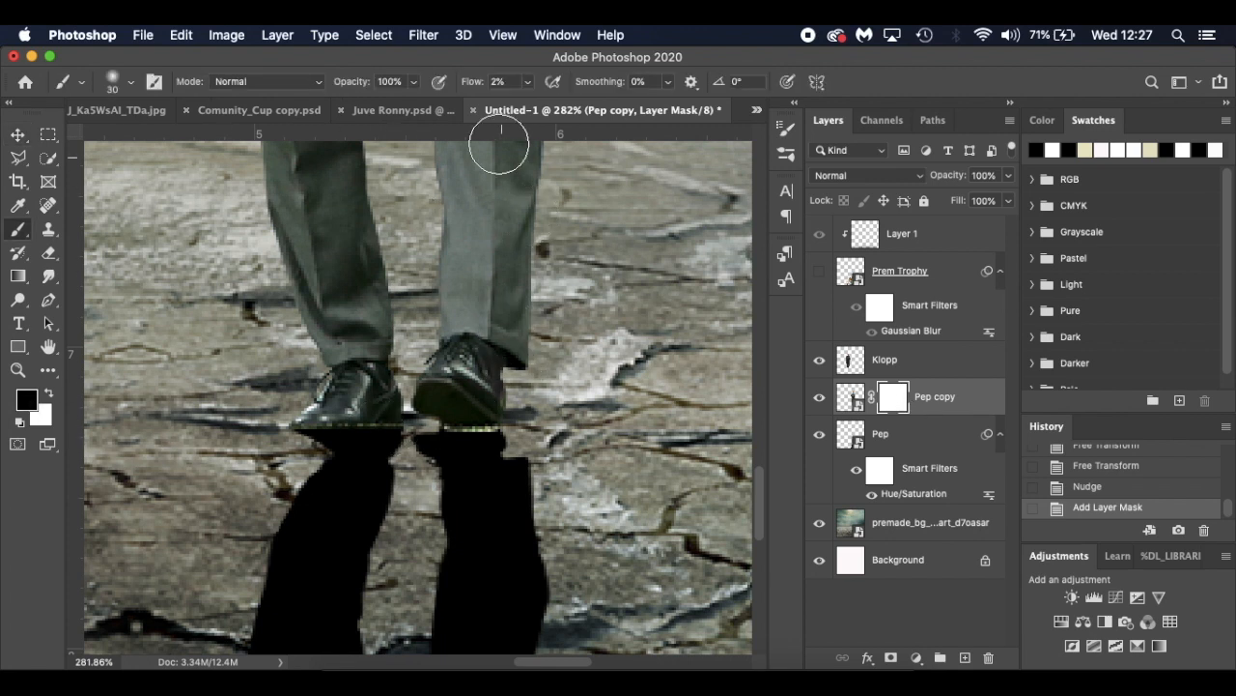
left_click_drag(473, 83, 497, 99)
key("[")
key("bracketleft")
key("bracketleft")
key("bracketleft")
key("bracketleft")
mouse_move(458, 433)
left_mouse_down()
mouse_move(503, 434)
mouse_move(479, 440)
mouse_move(504, 438)
mouse_move(432, 428)
mouse_move(506, 428)
mouse_move(309, 441)
mouse_move(450, 444)
left_mouse_up()
key("super+0")
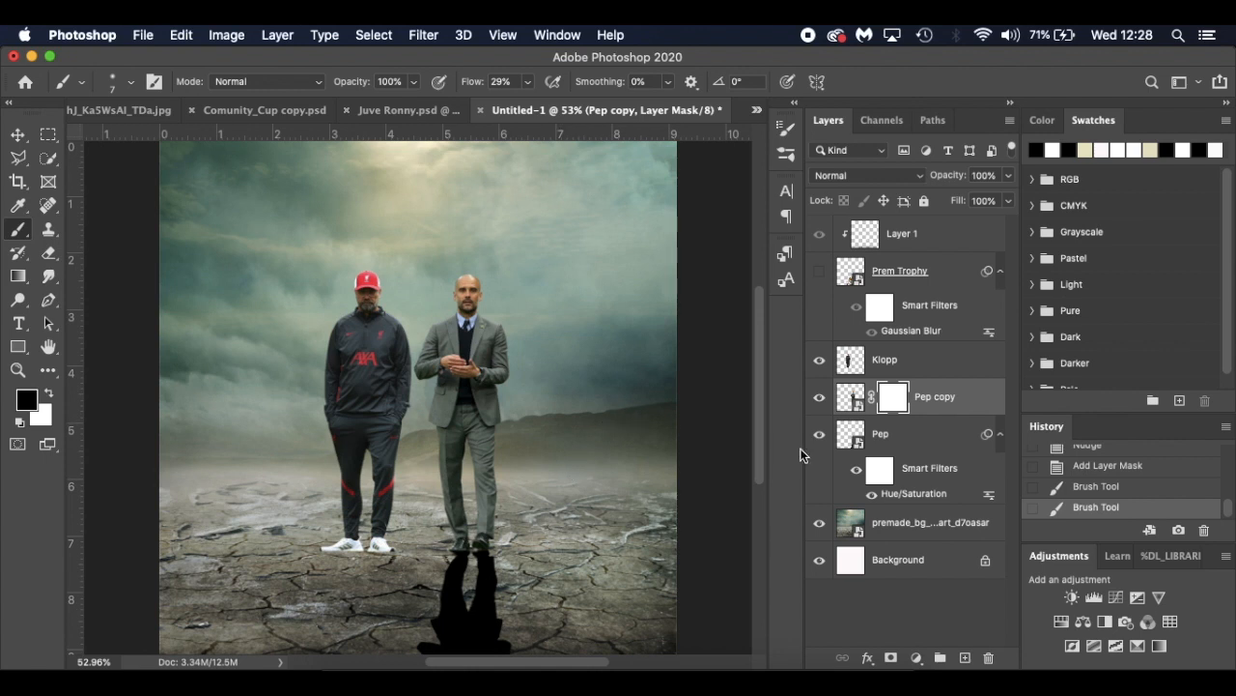
Set the Pep shadow layer's blend mode to Soft Light and add a layer mask to it
left_click(932, 435)
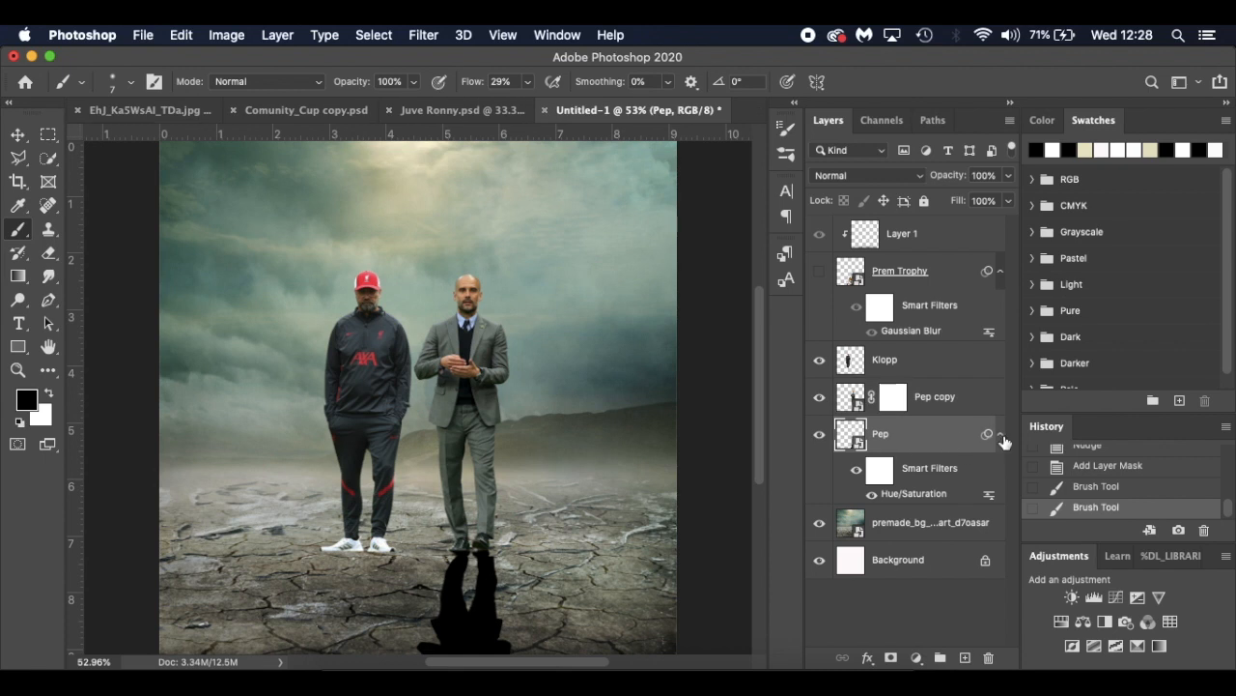
left_click(1001, 436)
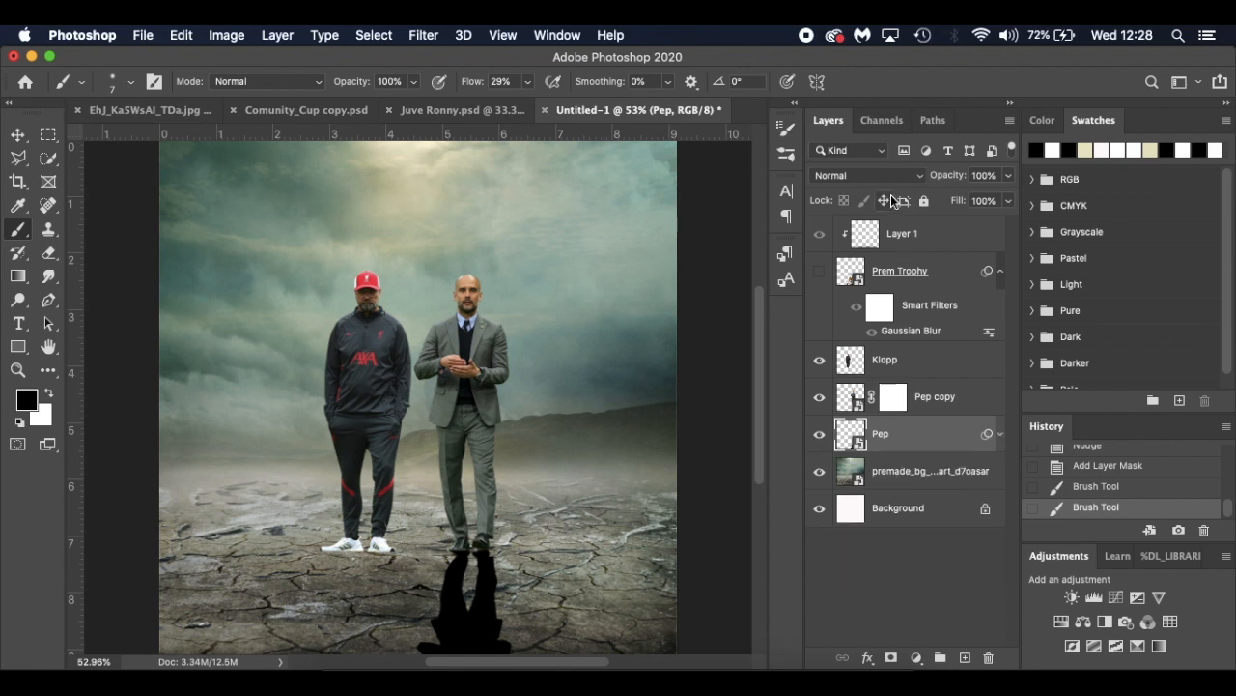
left_click(883, 175)
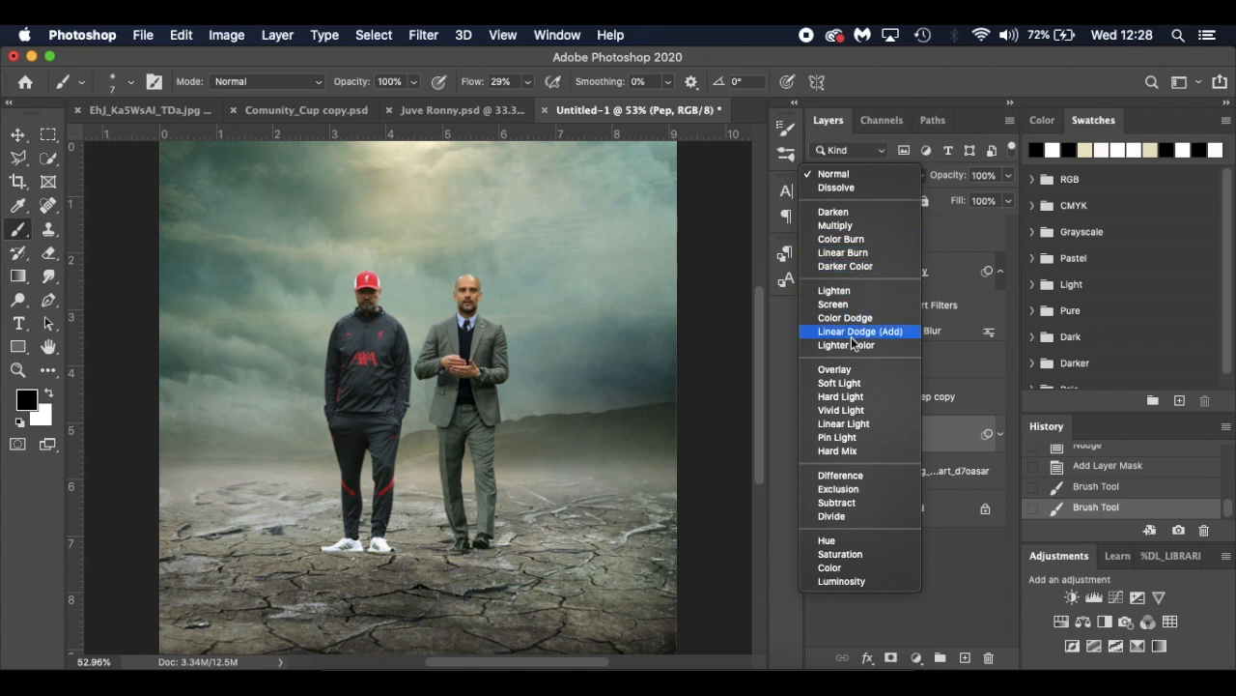
left_click(848, 385)
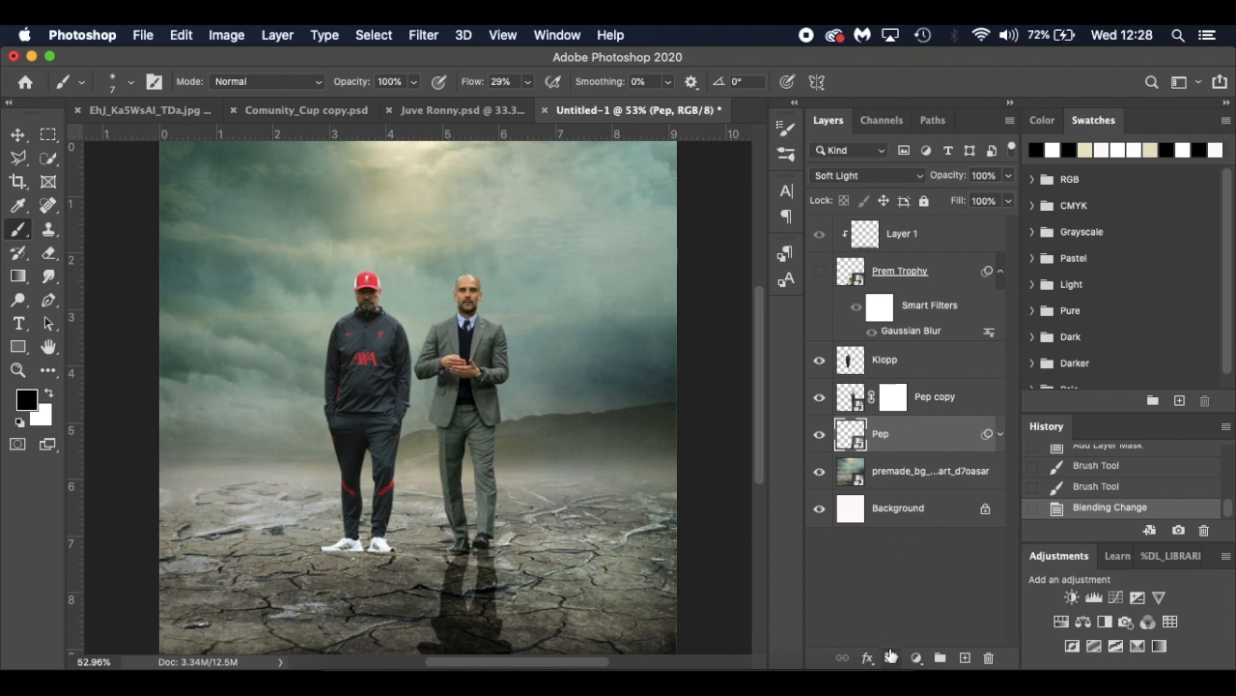
left_click(891, 658)
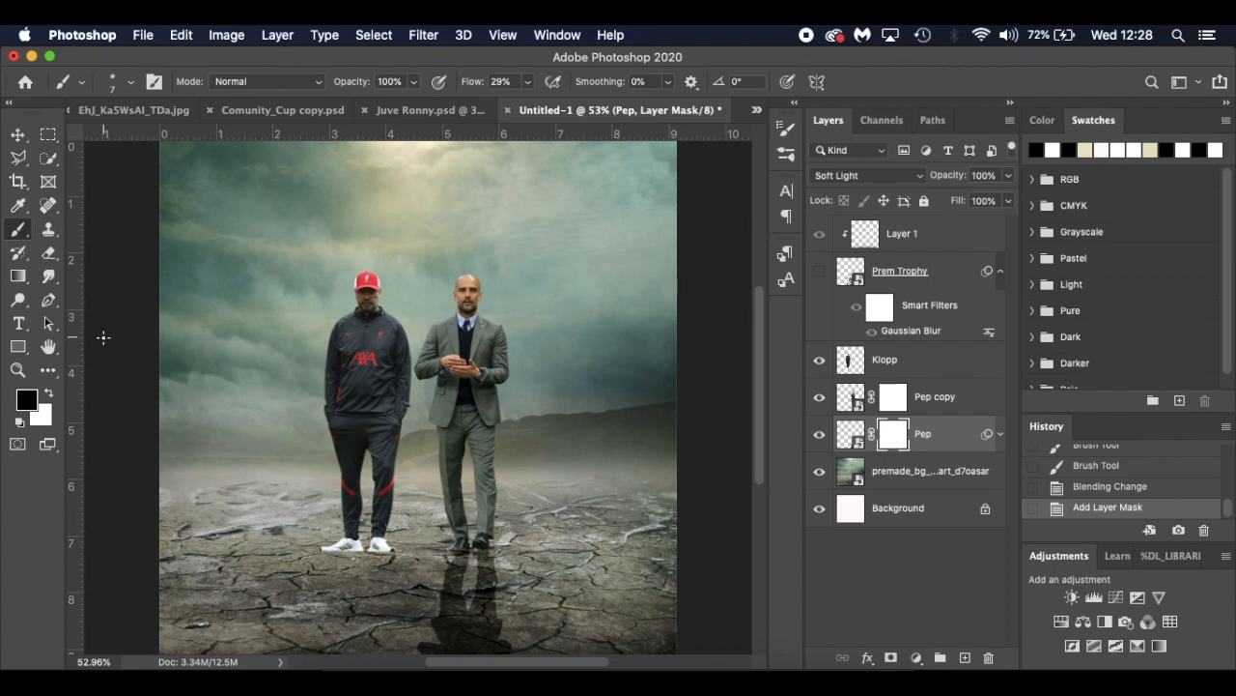
Fade out the far end of Pep's shadow with a linear Foreground to Background gradient drawn upward on its mask
left_click(18, 278)
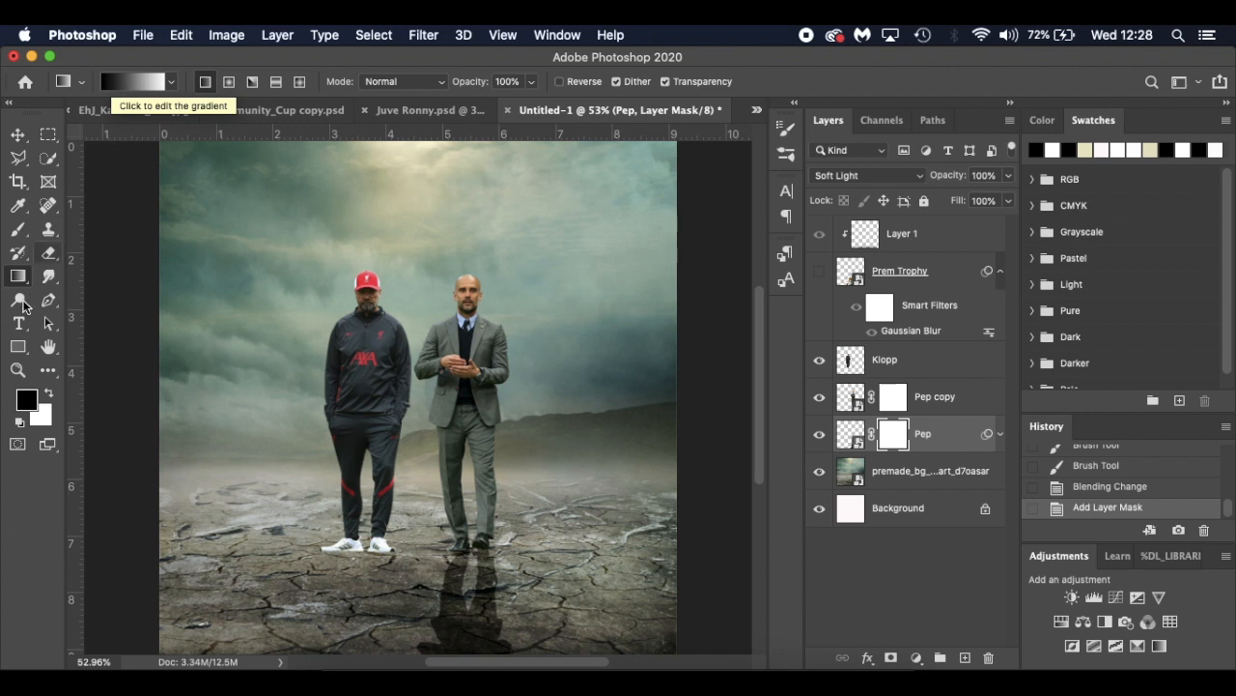
left_click(135, 87)
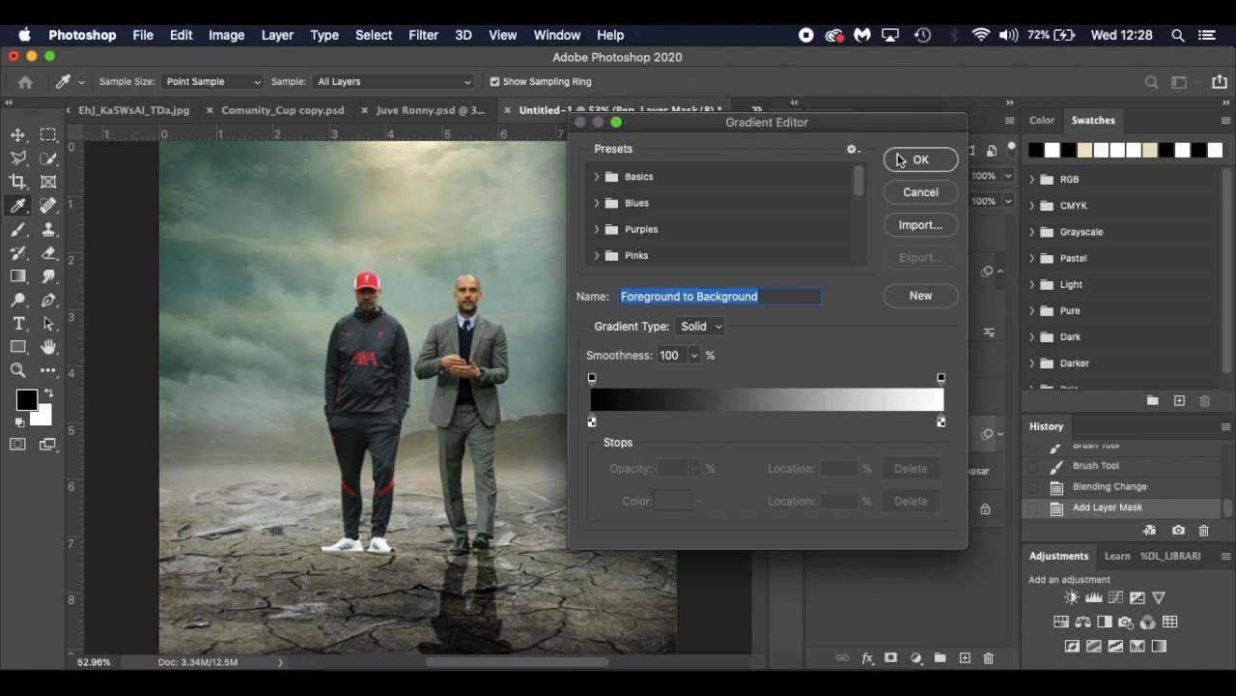
left_click(641, 174)
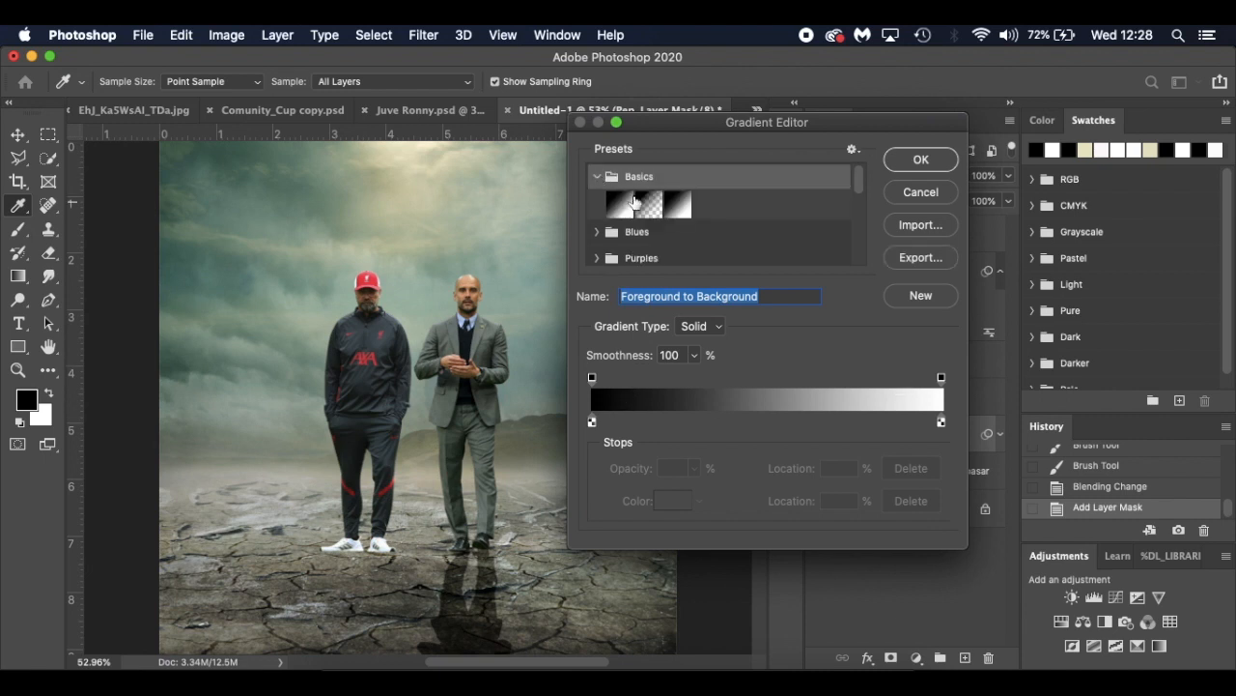
left_click(935, 166)
scroll(469, 541, "down", 5)
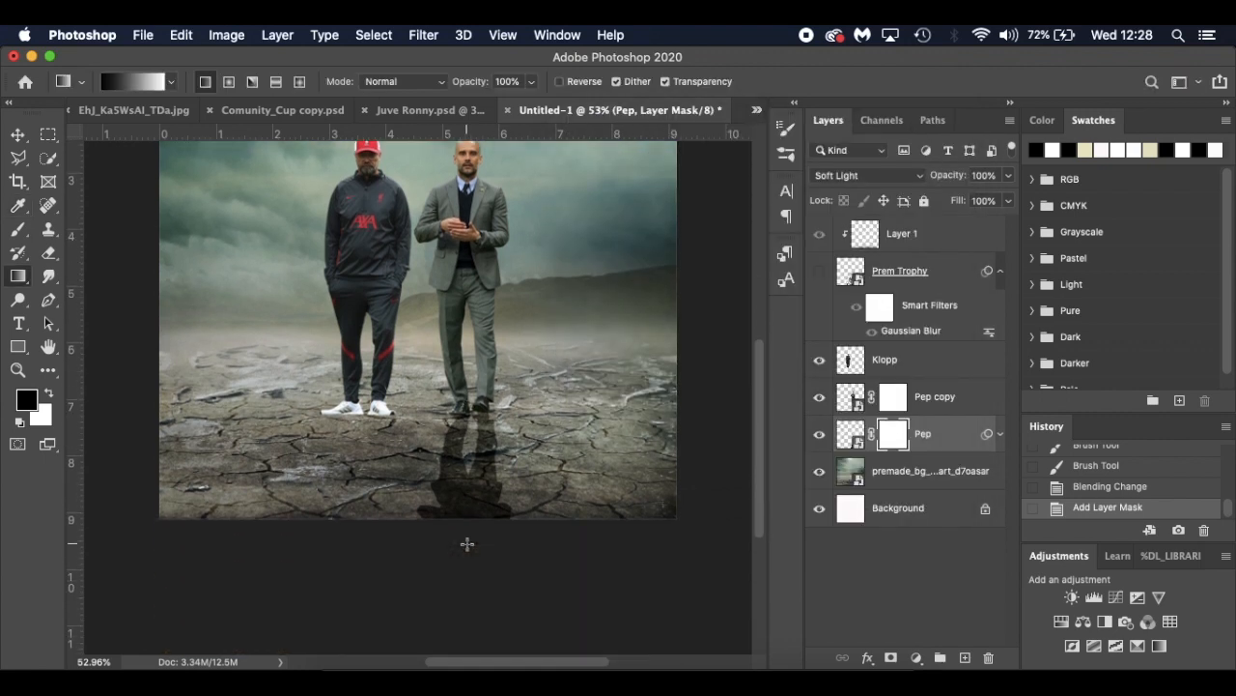
left_click_drag(471, 516, 470, 393)
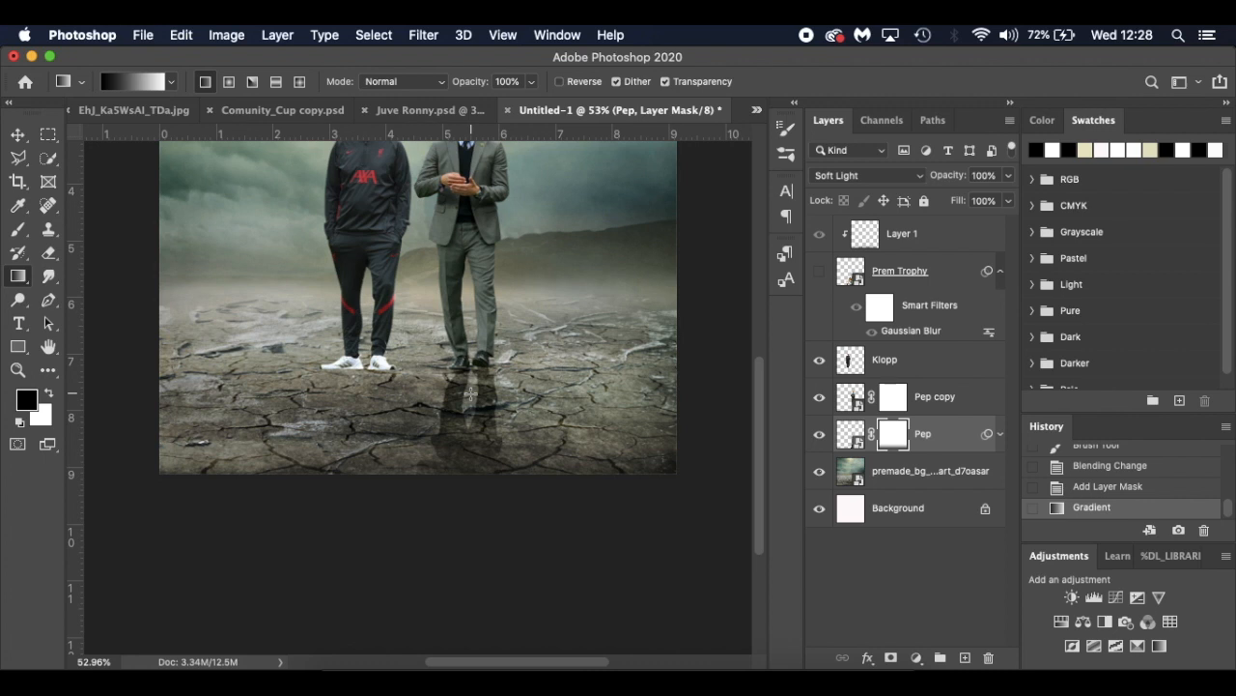
left_click_drag(467, 525, 473, 392)
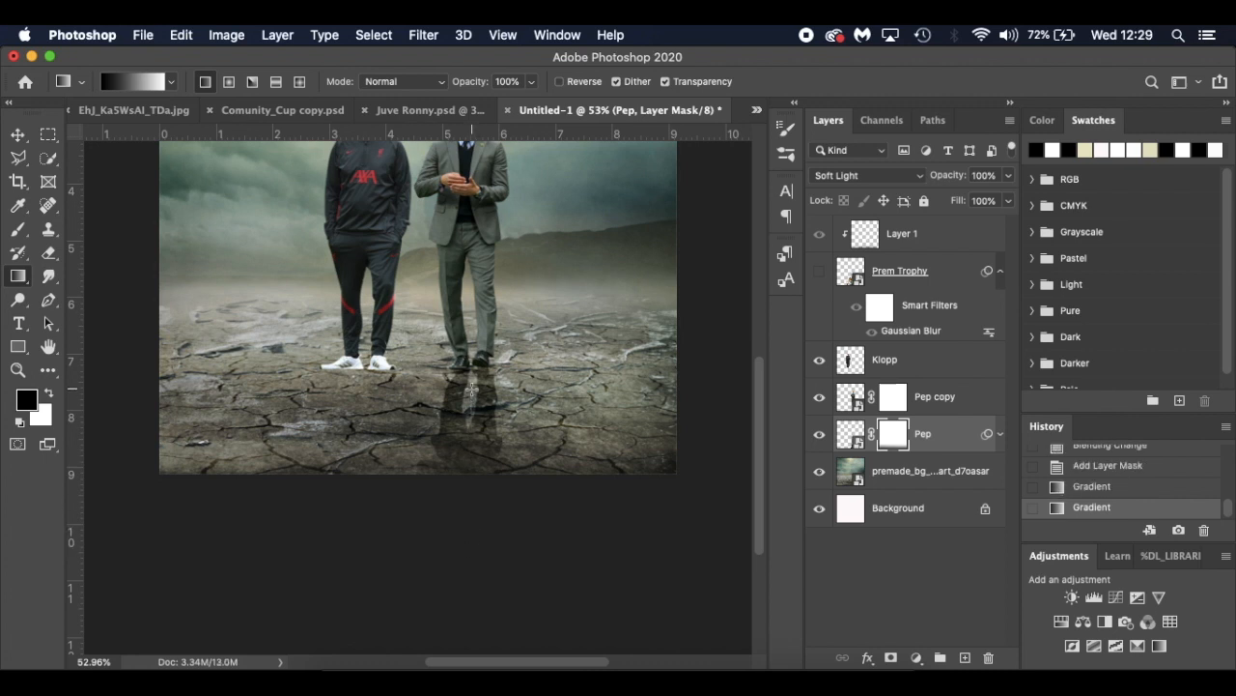
left_click_drag(466, 507, 472, 394)
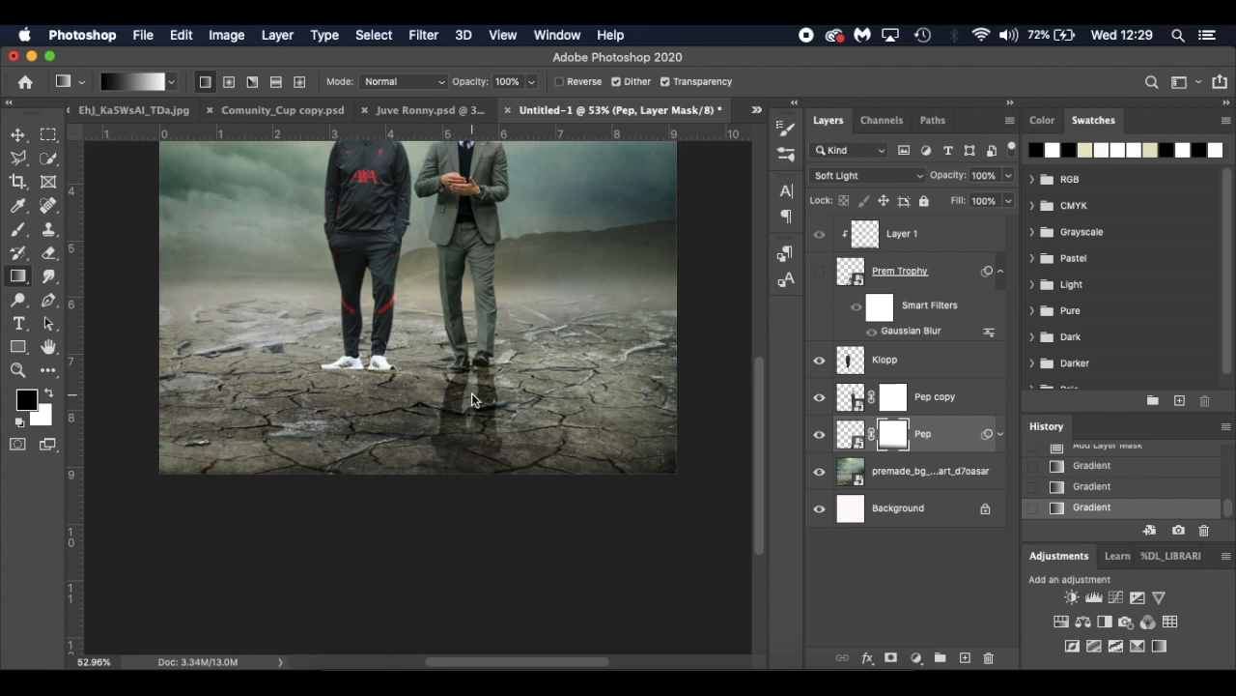
scroll(605, 569, "up", 5)
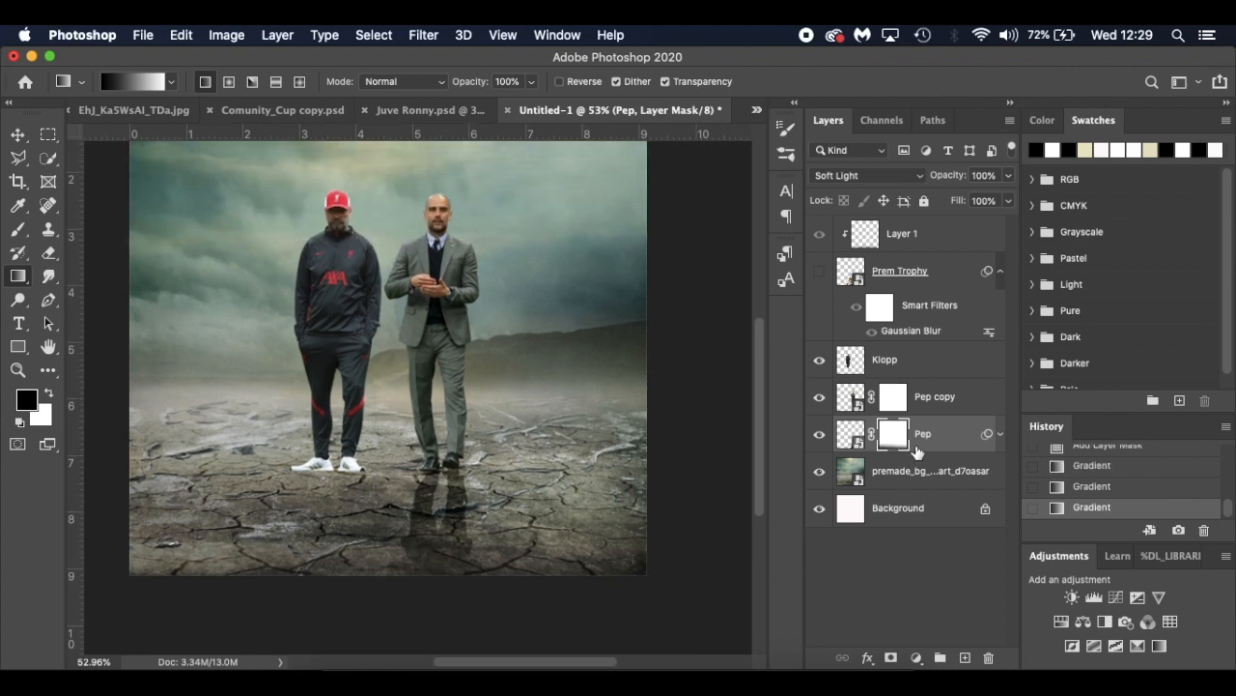
Apply a Gaussian Blur with a 3 pixel radius to the Pep shadow layer itself, not its mask
key("super+2")
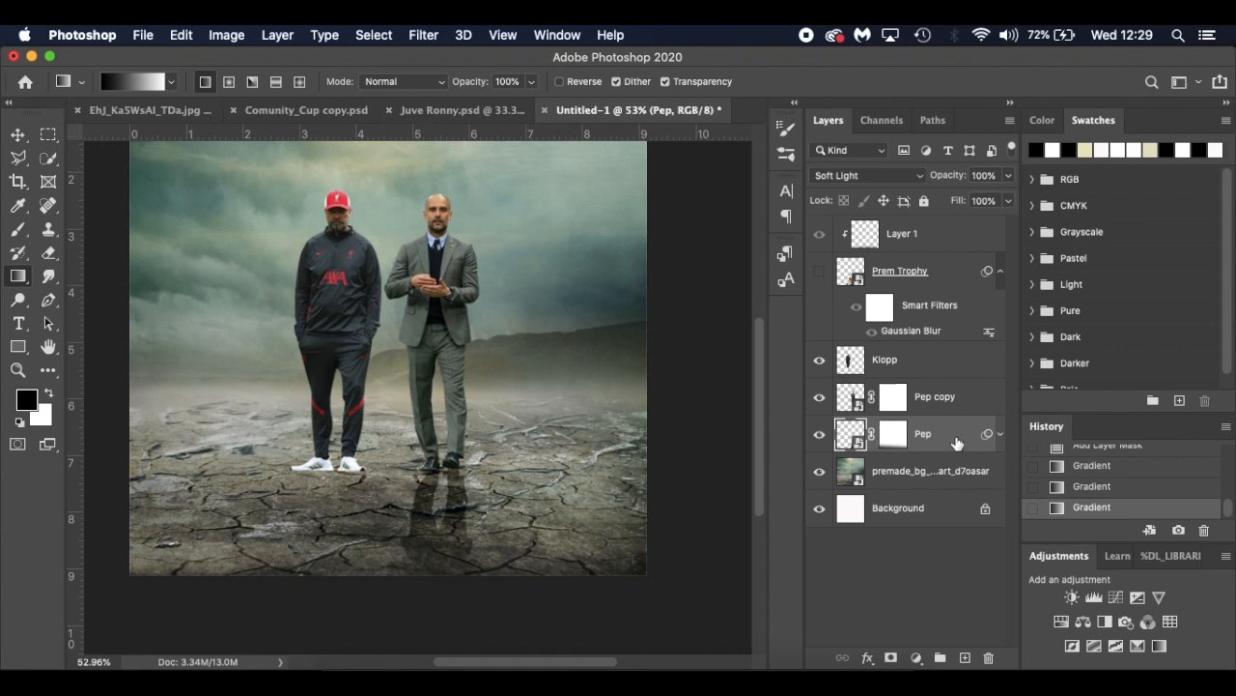
left_click(425, 38)
mouse_move(603, 253)
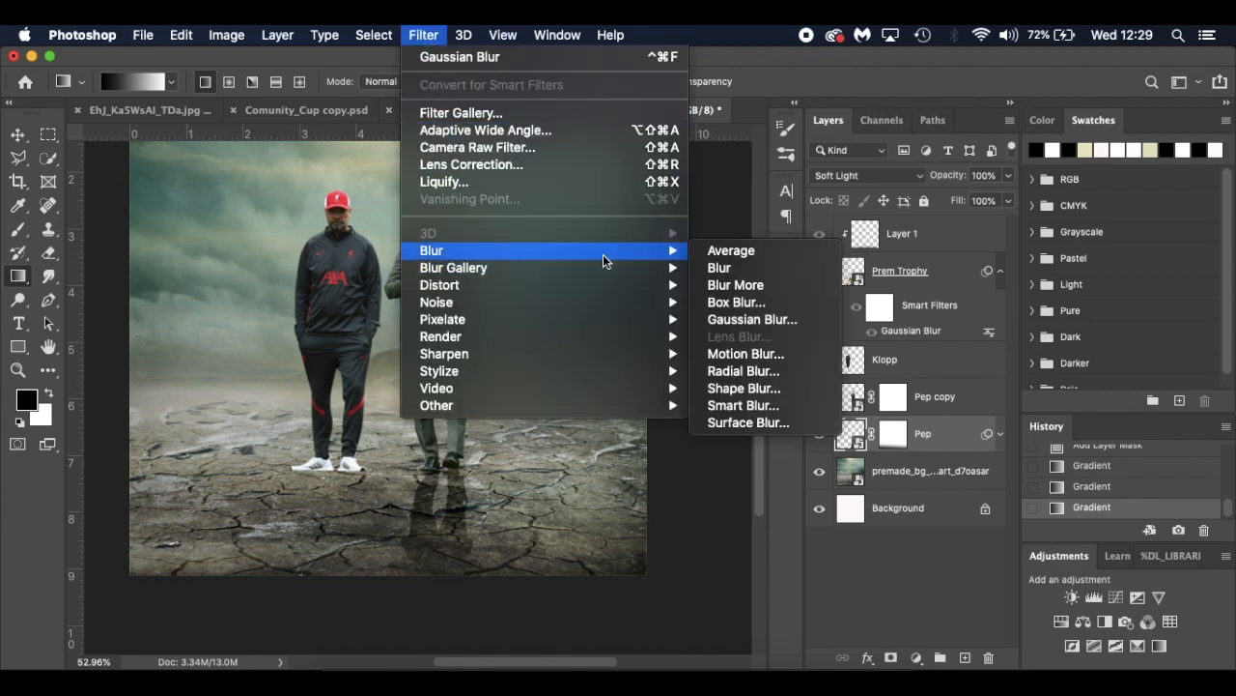
left_click(753, 320)
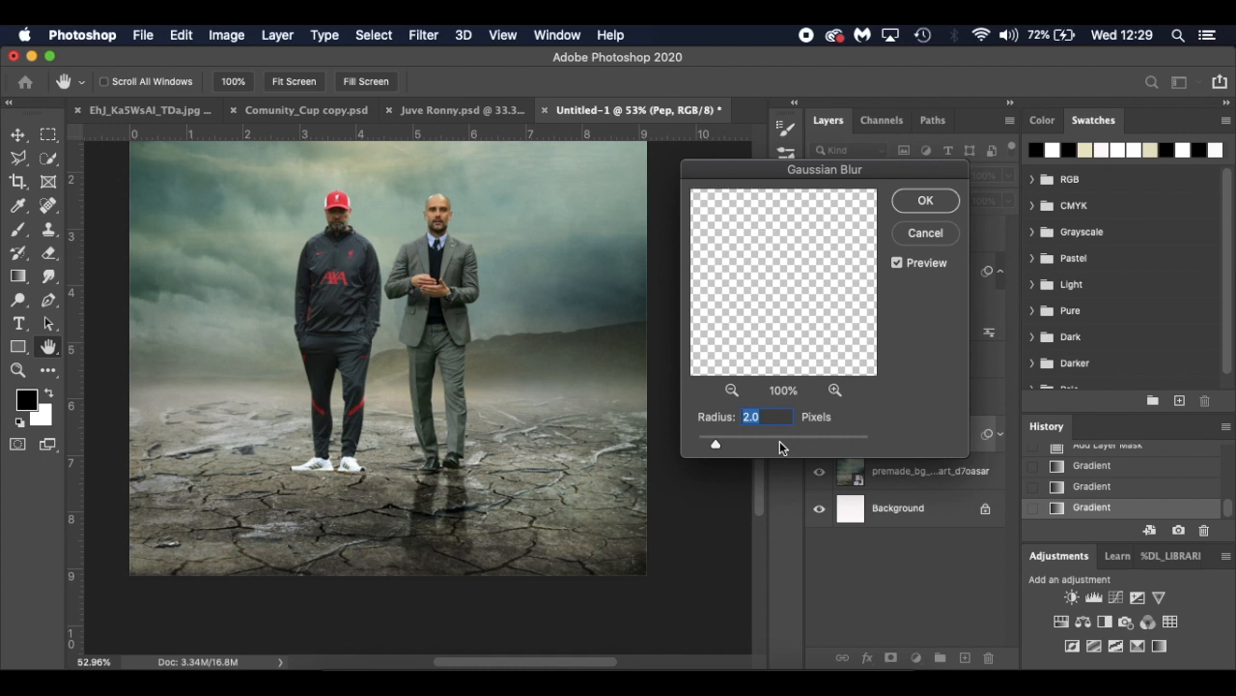
type("3")
left_click(925, 203)
Duplicate the Pep shadow layer and set the duplicate's opacity to 24%
scroll(546, 500, "up", 2)
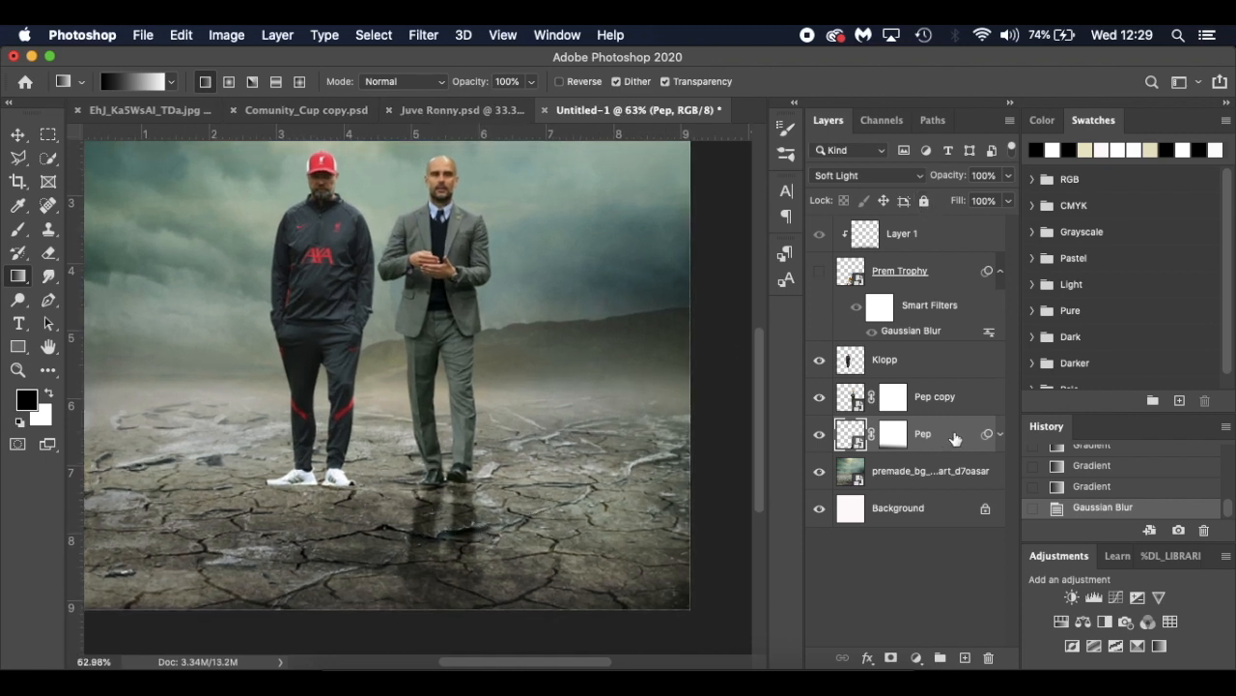
mouse_move(956, 437)
left_mouse_down()
mouse_move(963, 656)
mouse_move(942, 437)
left_mouse_up()
key("super+j")
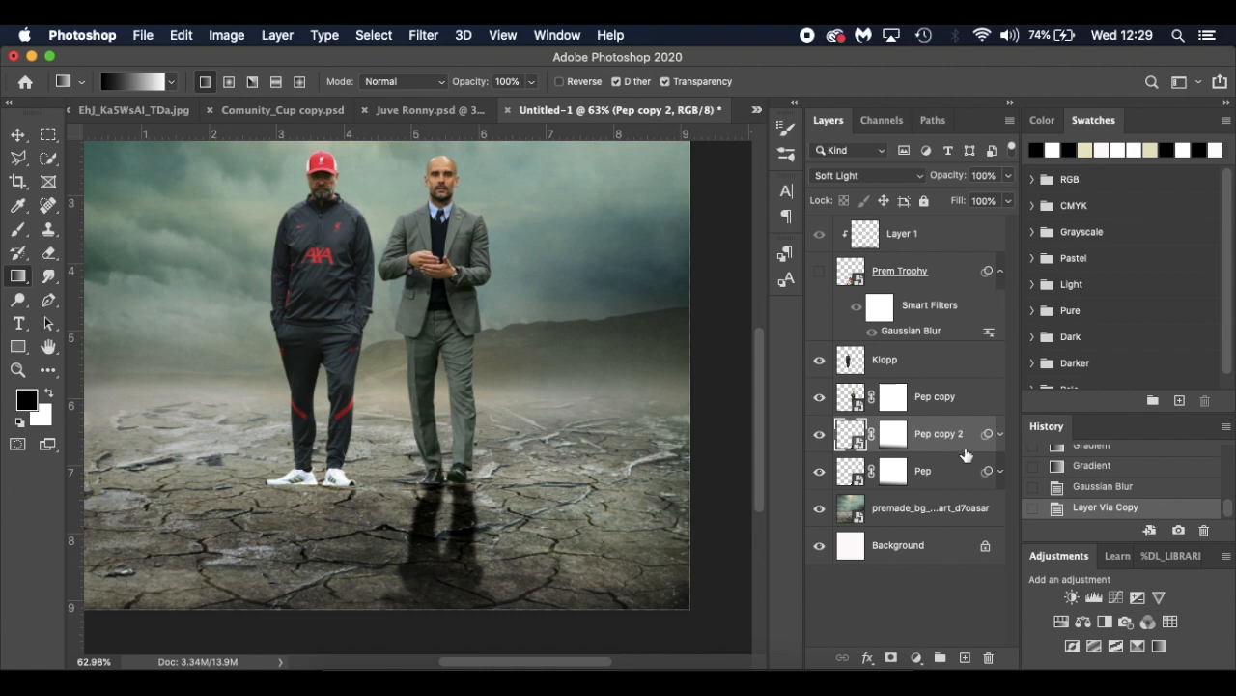
left_click_drag(941, 183, 877, 183)
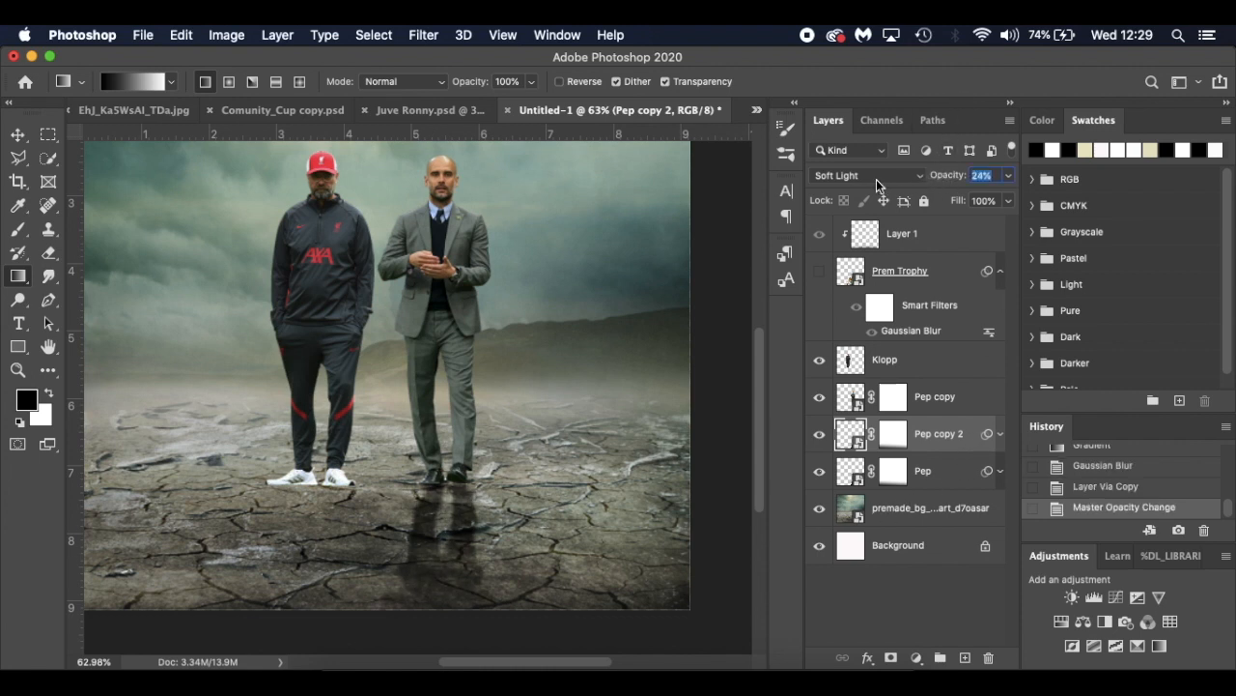
Duplicate the Klopp layer and convert the lower of the two Klopp layers to a smart object
left_click(819, 436)
left_click(819, 438)
left_click(937, 359)
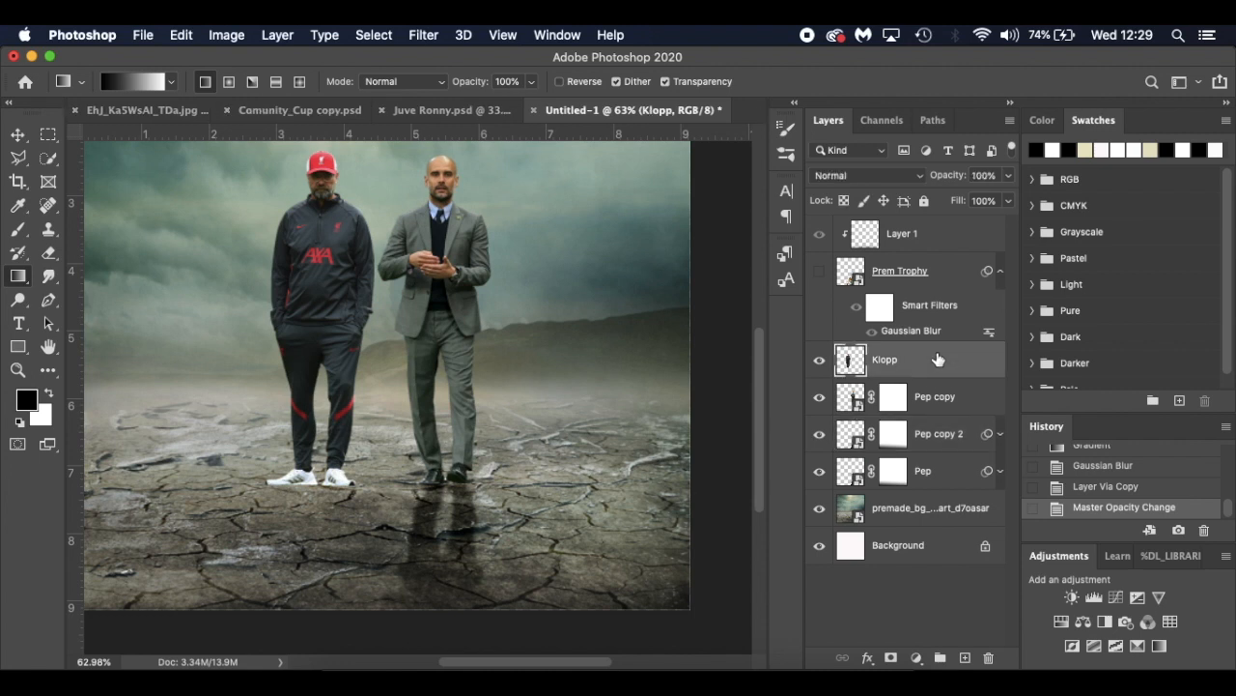
key("ctrl+j")
left_click(934, 397)
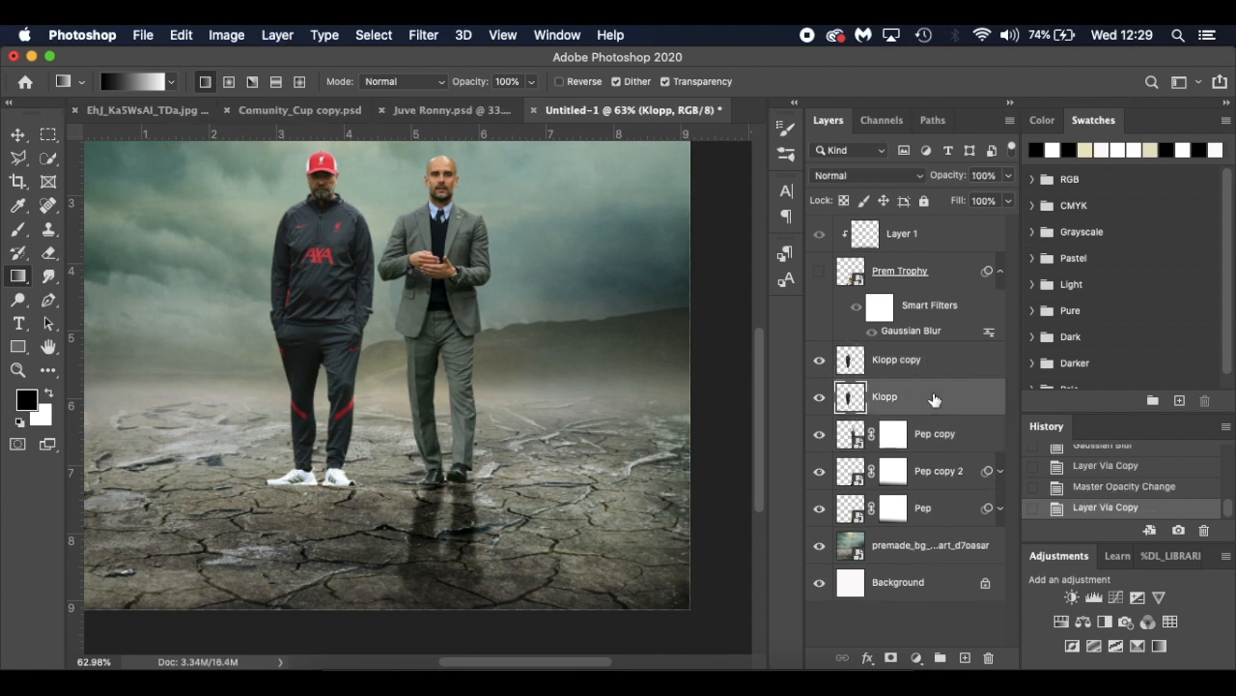
right_click(934, 397)
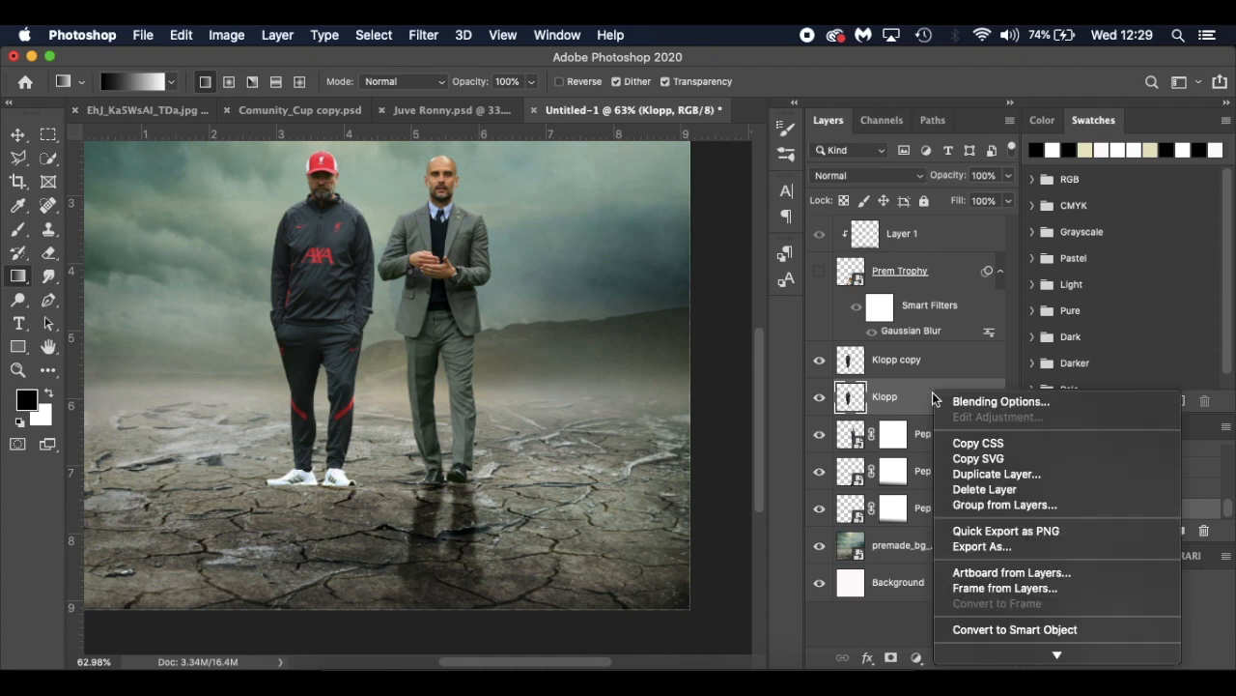
left_click(983, 628)
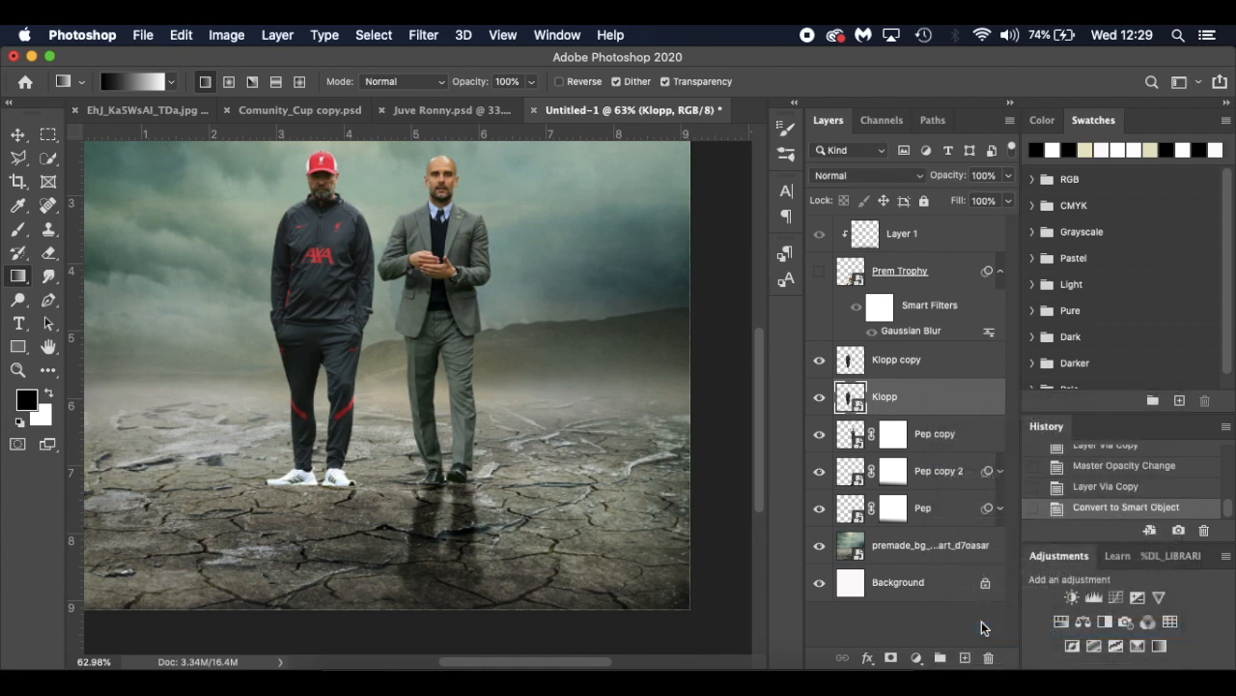
Turn the lower Klopp layer black with a Hue/Saturation adjustment, setting its lightness to -100
left_click(232, 36)
mouse_move(256, 85)
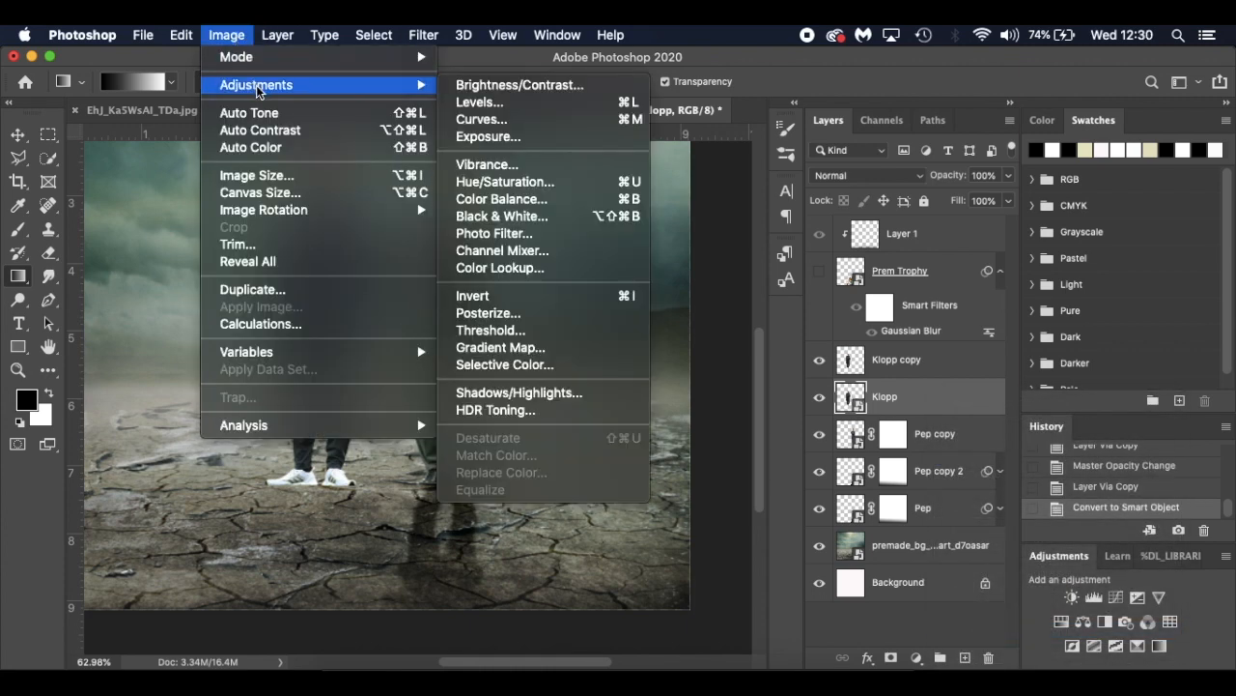
left_click(552, 184)
left_click(632, 331)
type("-100")
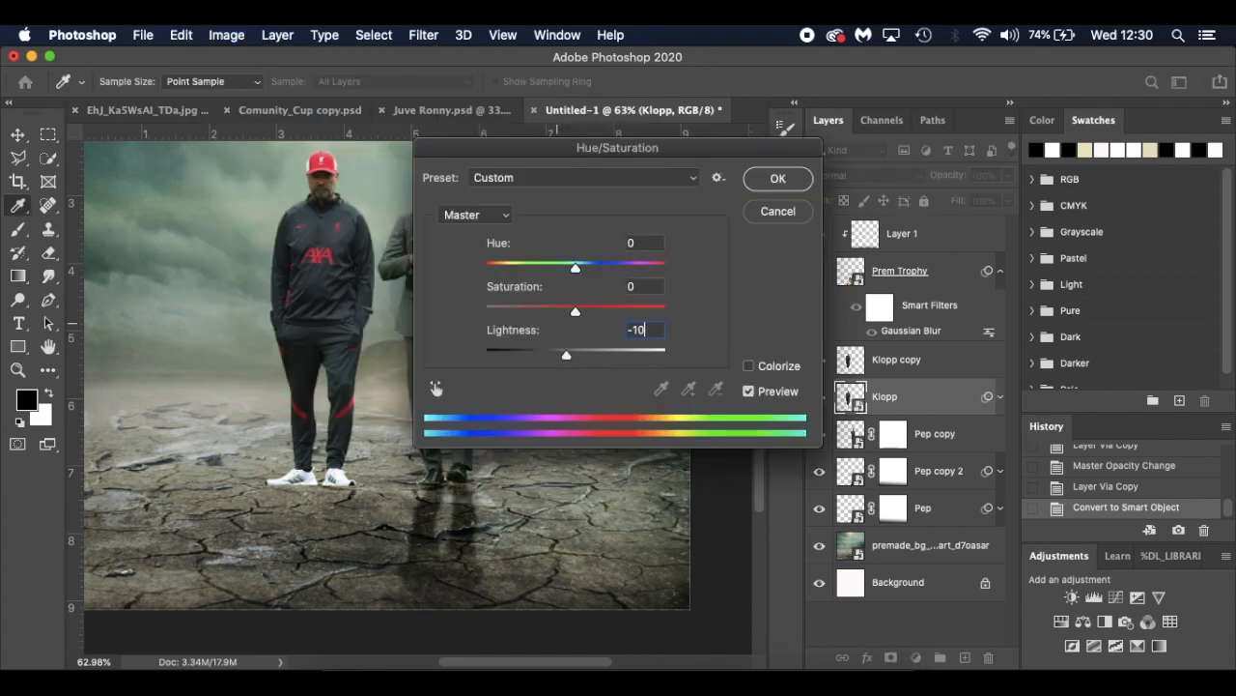
left_click(777, 180)
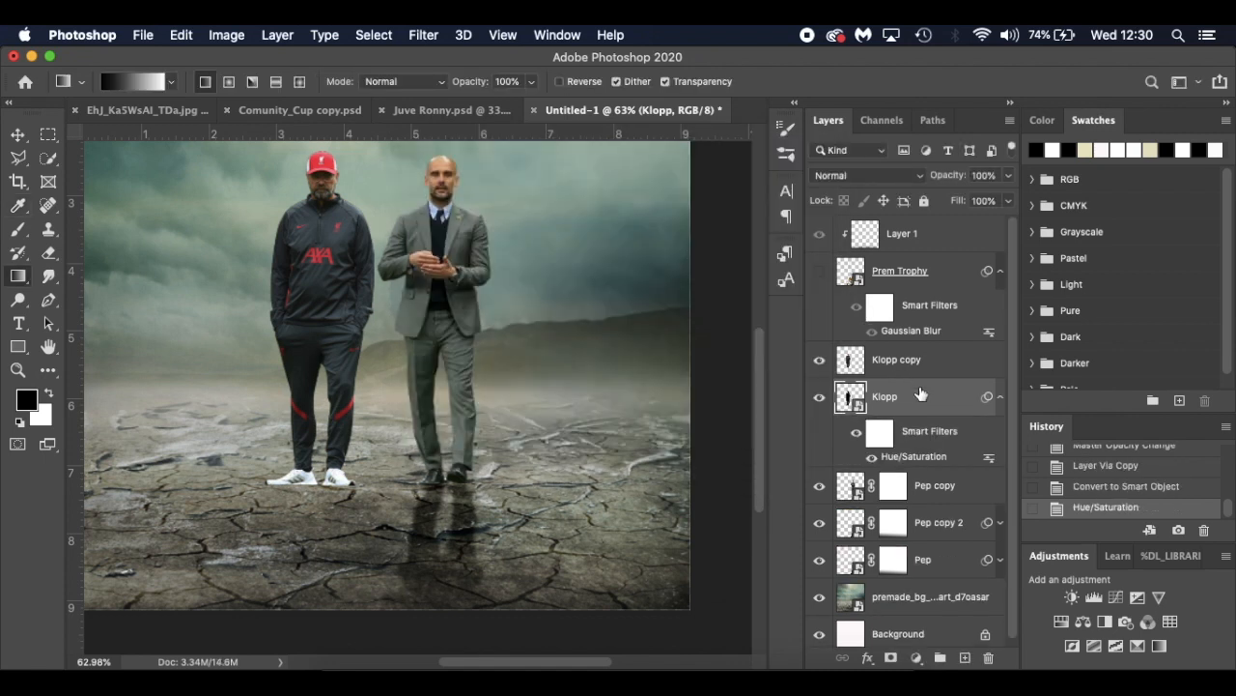
Distort the black Klopp layer into an upside-down shadow below his feet, at about -56% height and full width
key("super+t")
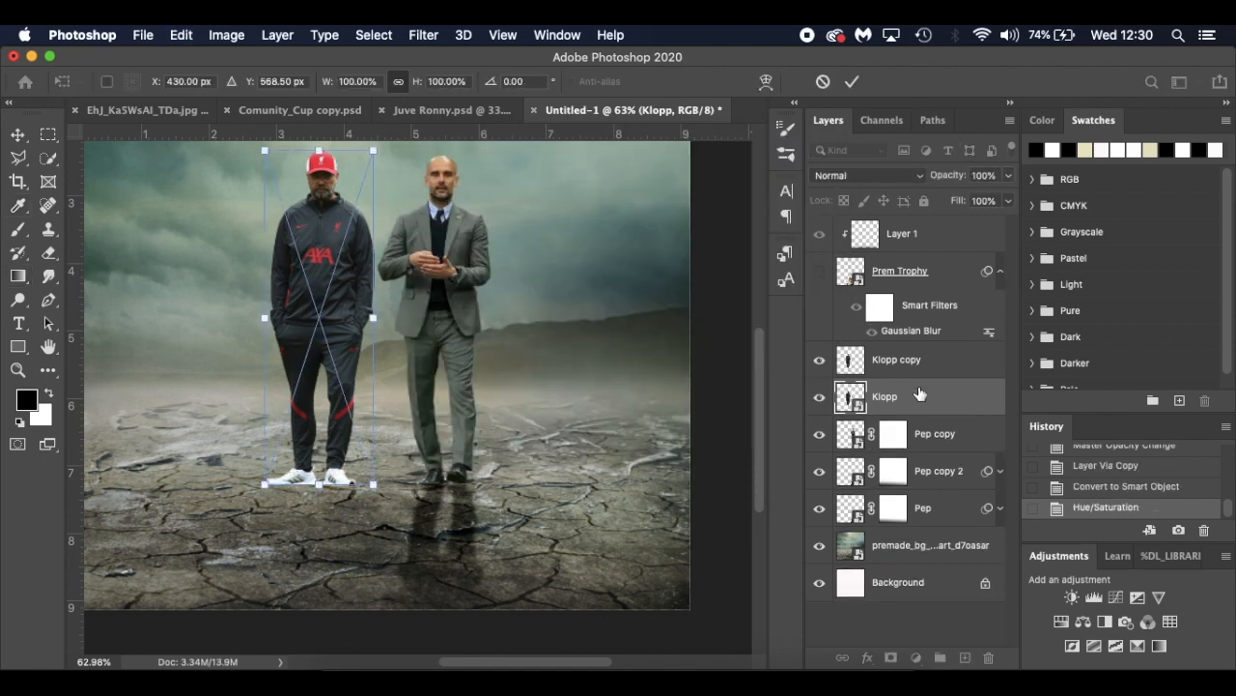
right_click(315, 247)
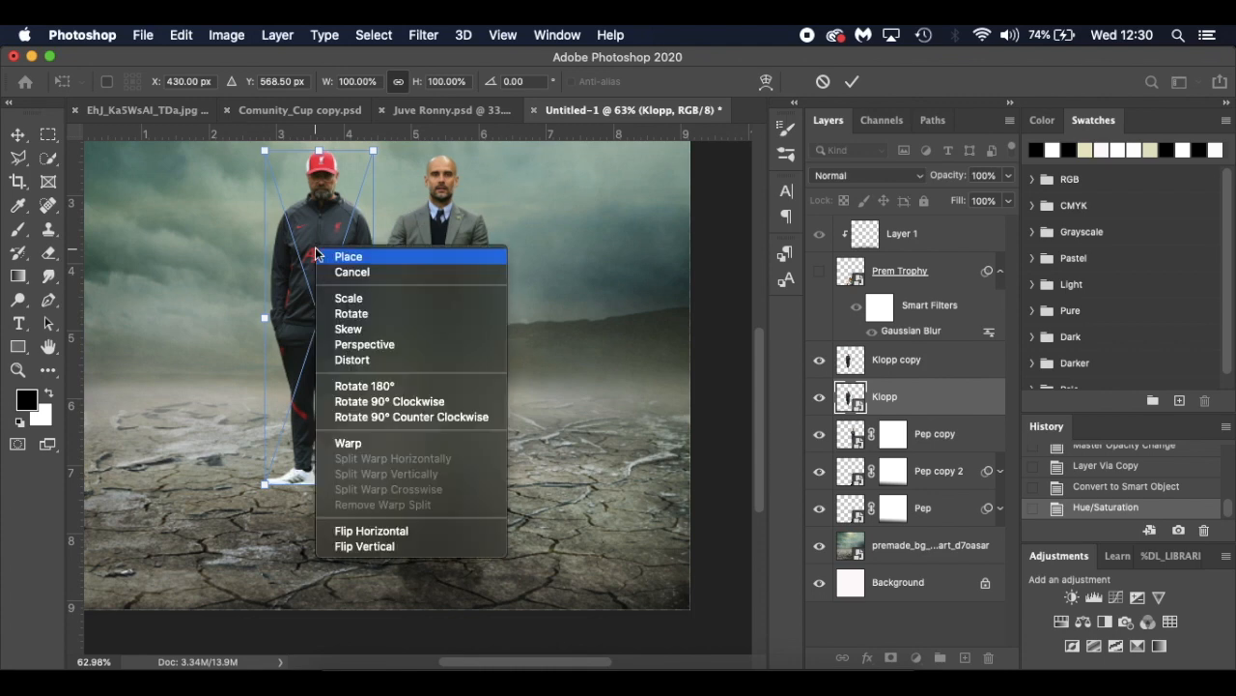
left_click(352, 360)
left_click_drag(318, 151, 321, 290)
left_click_drag(322, 372, 318, 630)
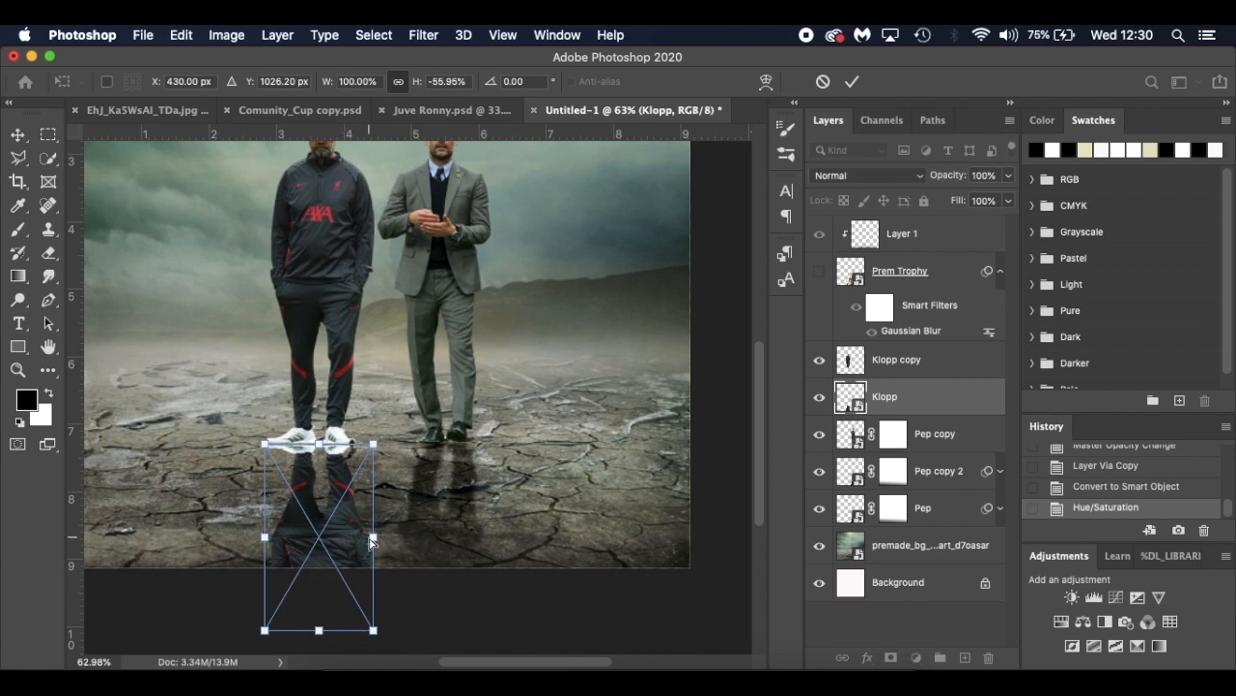
key("Return")
Nudge the Klopp shadow layer up slightly so it meets the soles of his shoes
key("g")
scroll(341, 470, "up", 2)
scroll(341, 470, "up", 3)
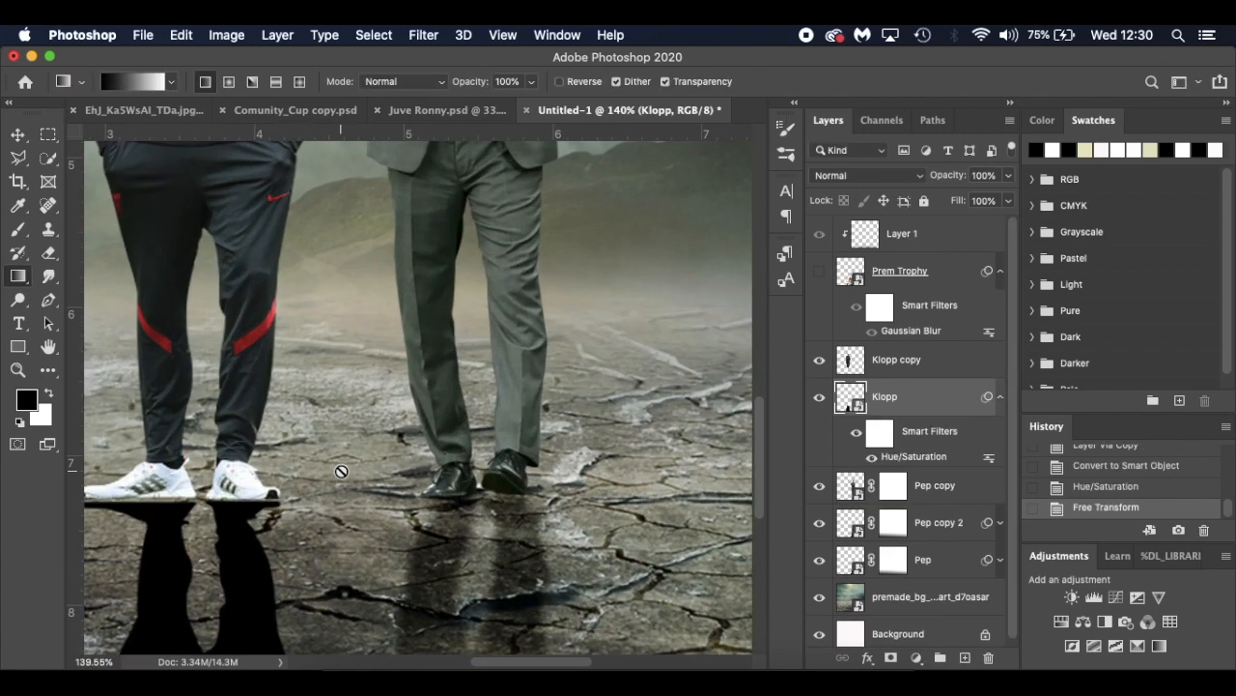
key("v")
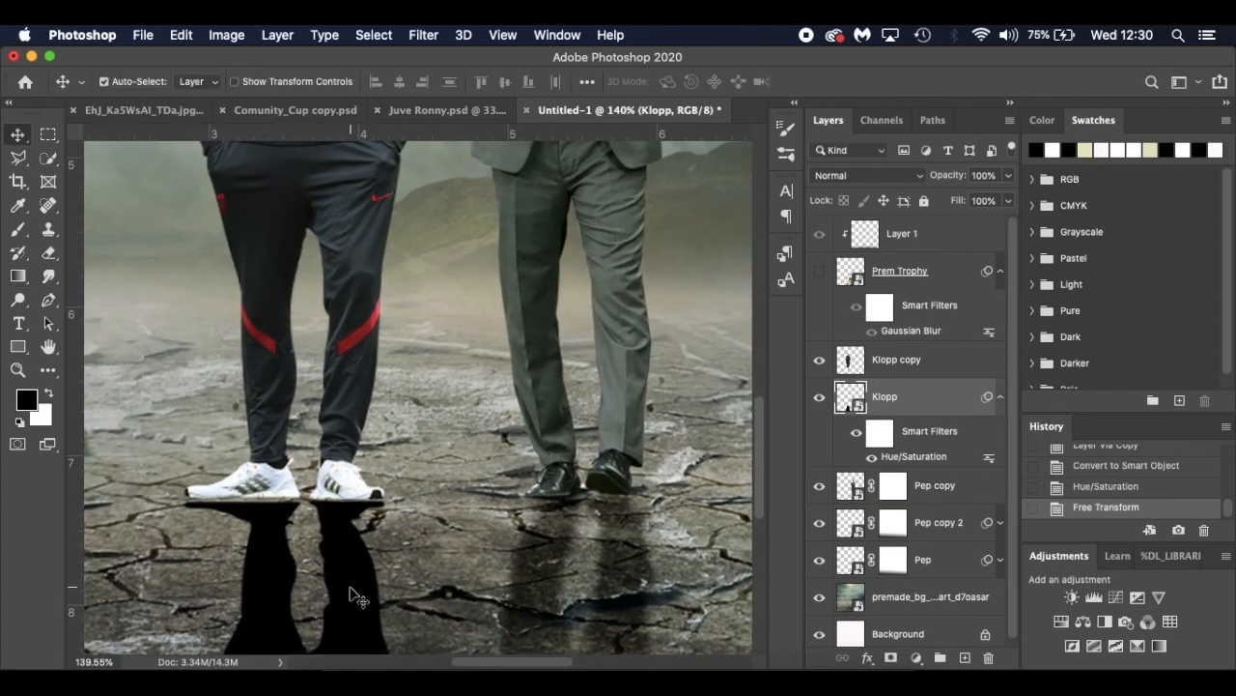
key("Up")
key("Up")
key("Up")
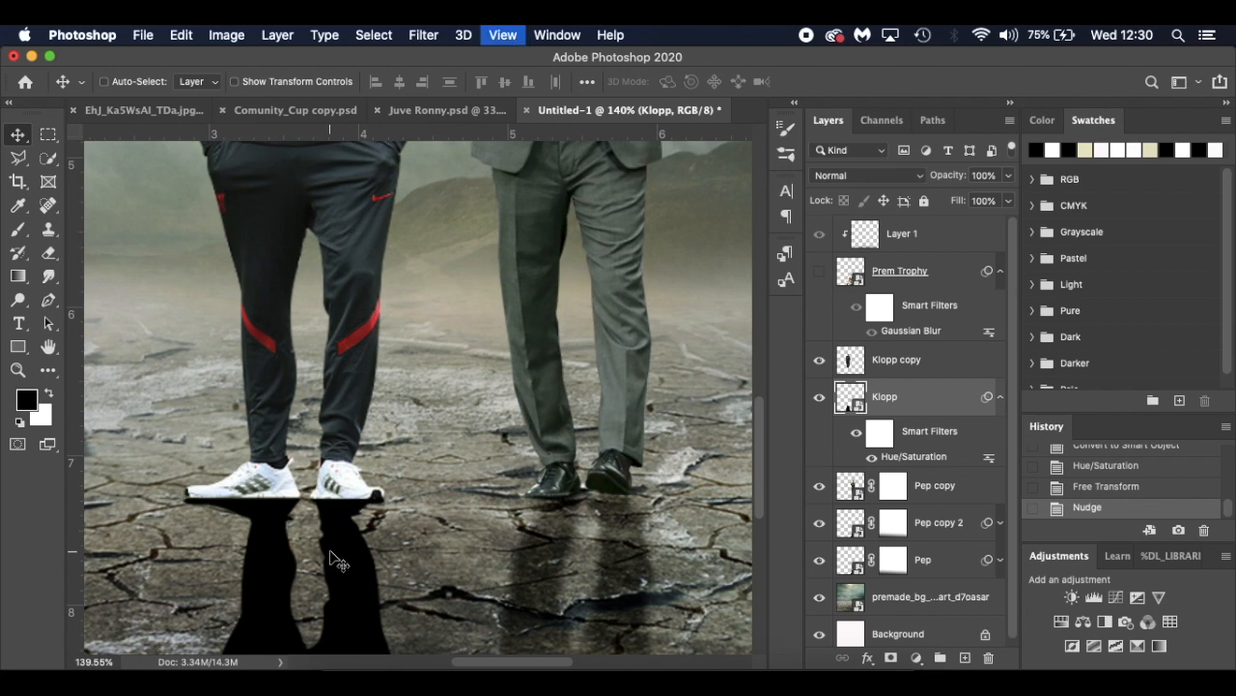
Set the Klopp shadow layer's blend mode to Soft Light and apply a Gaussian Blur with a 3 pixel radius
scroll(329, 552, "down", 4)
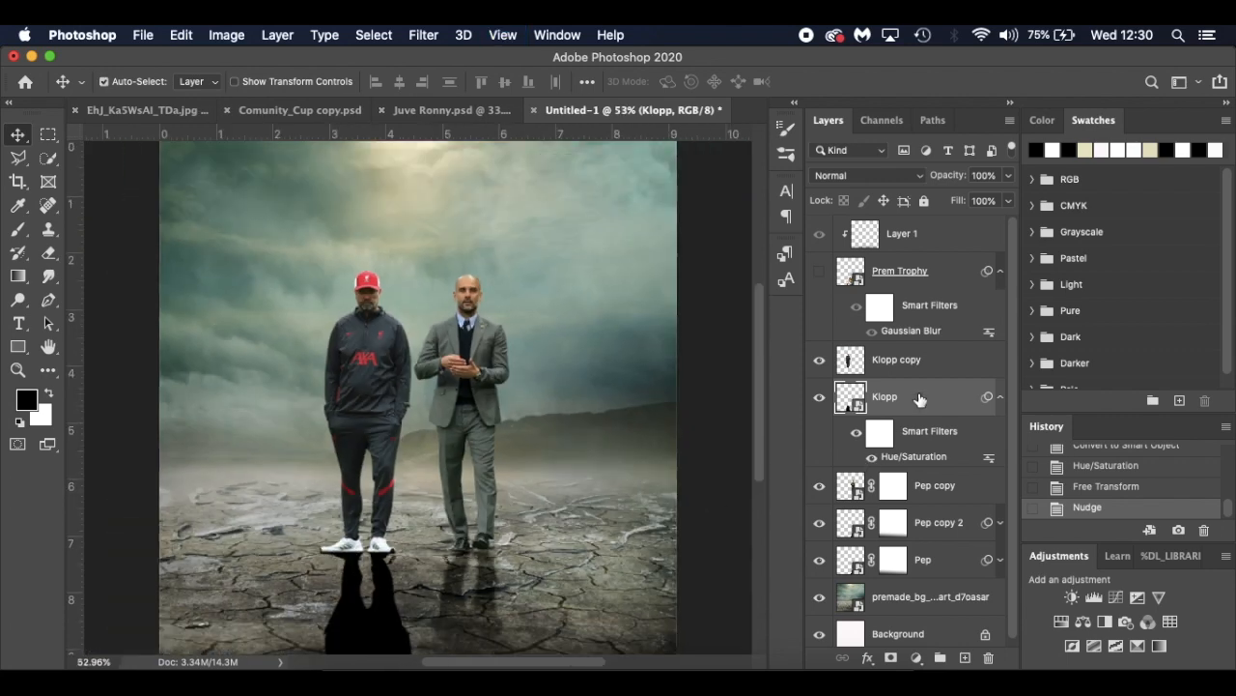
left_click(883, 183)
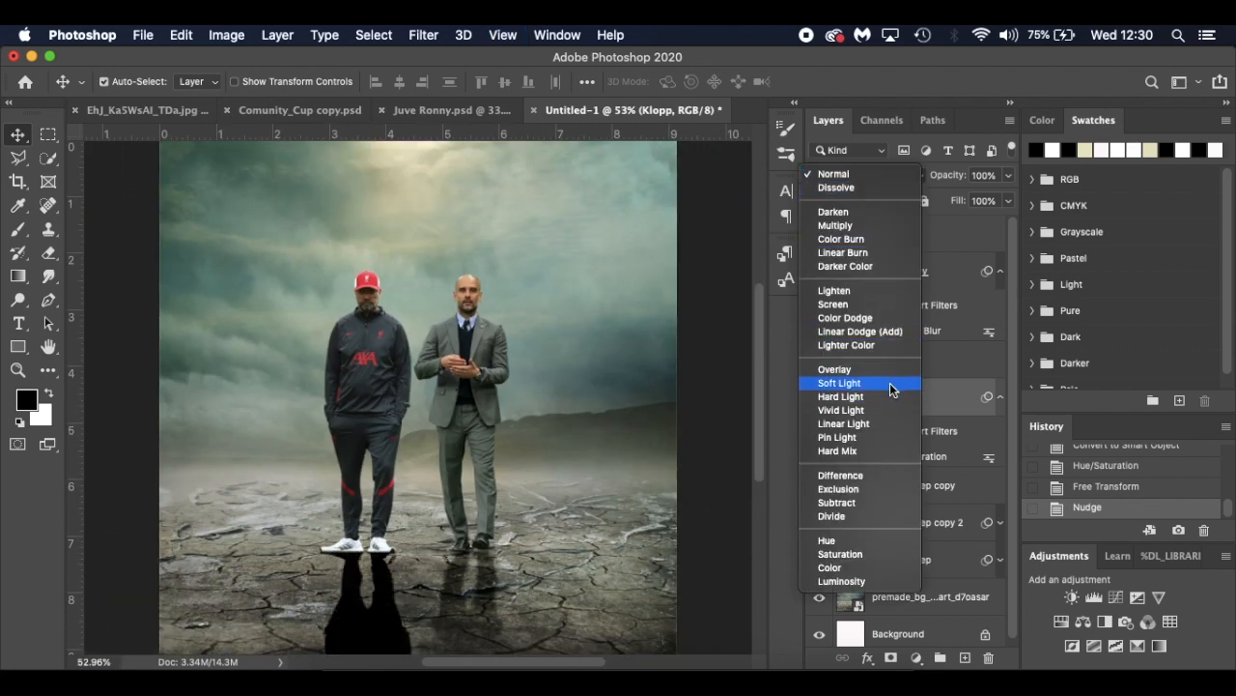
left_click(891, 385)
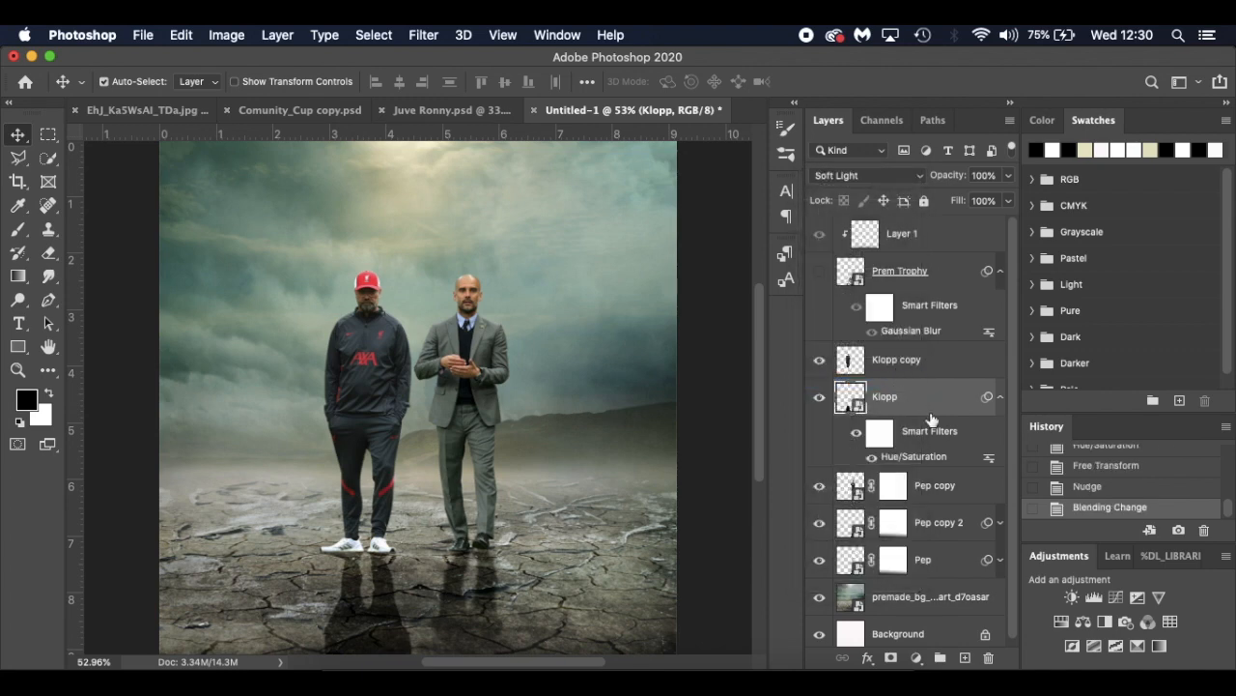
left_click(426, 35)
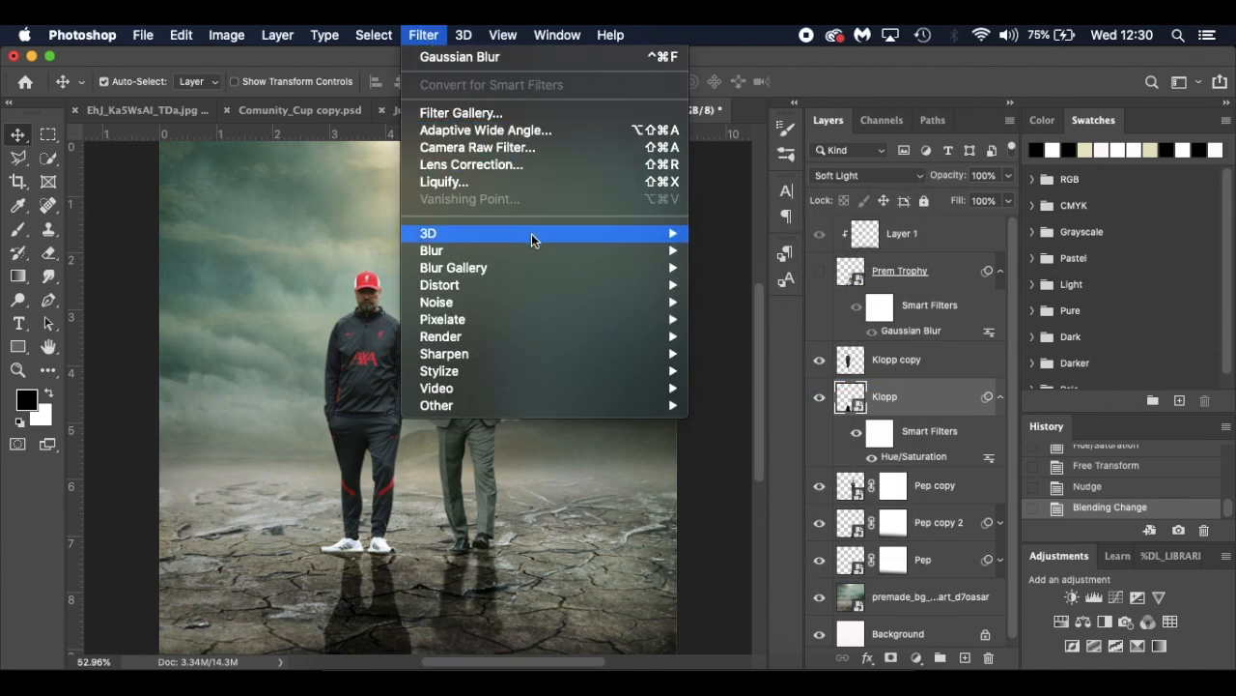
mouse_move(540, 250)
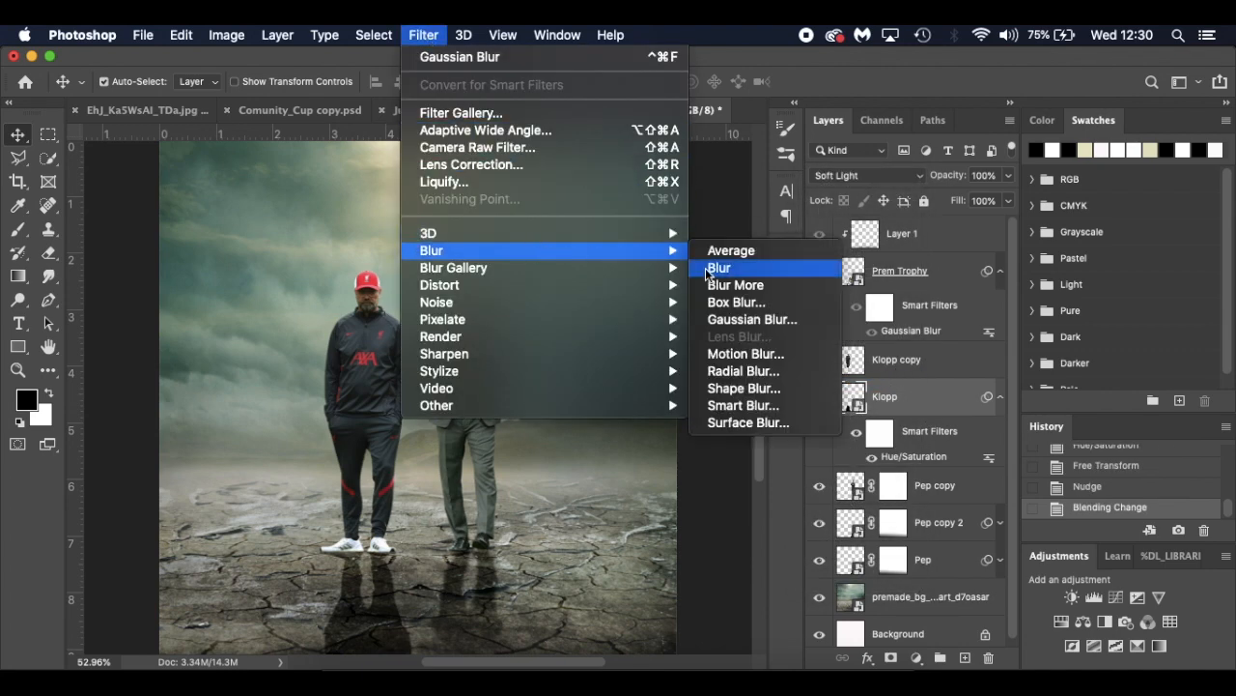
left_click(751, 318)
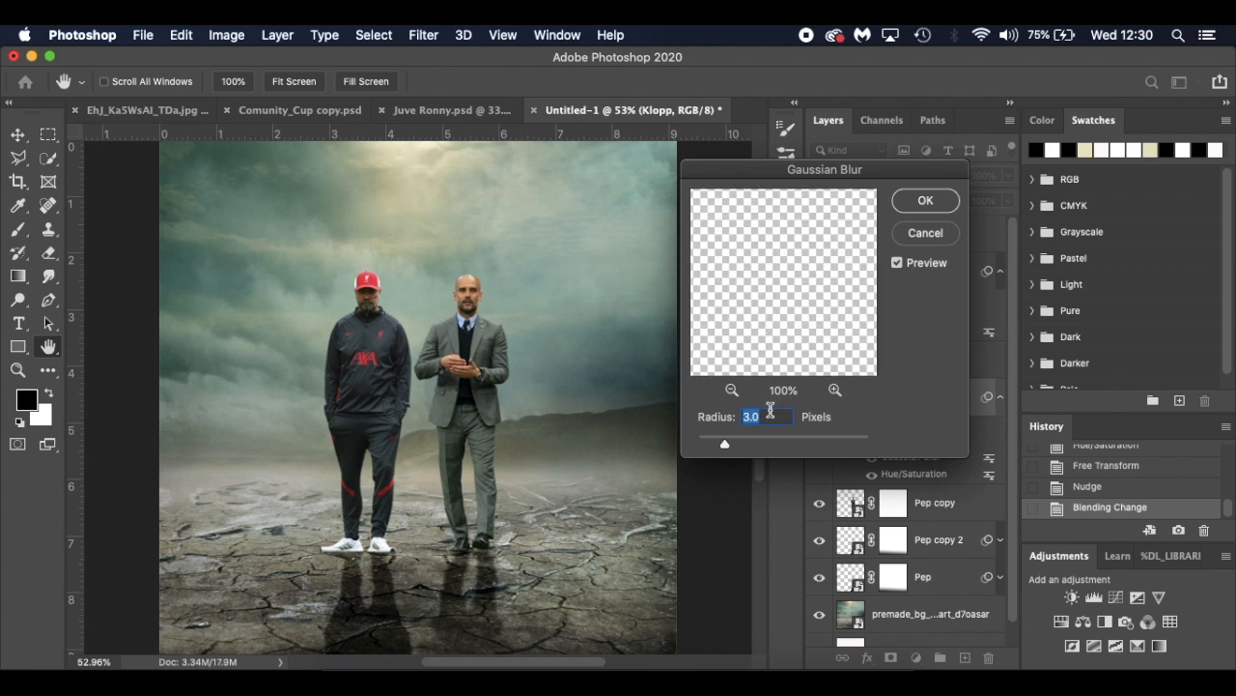
left_click(922, 201)
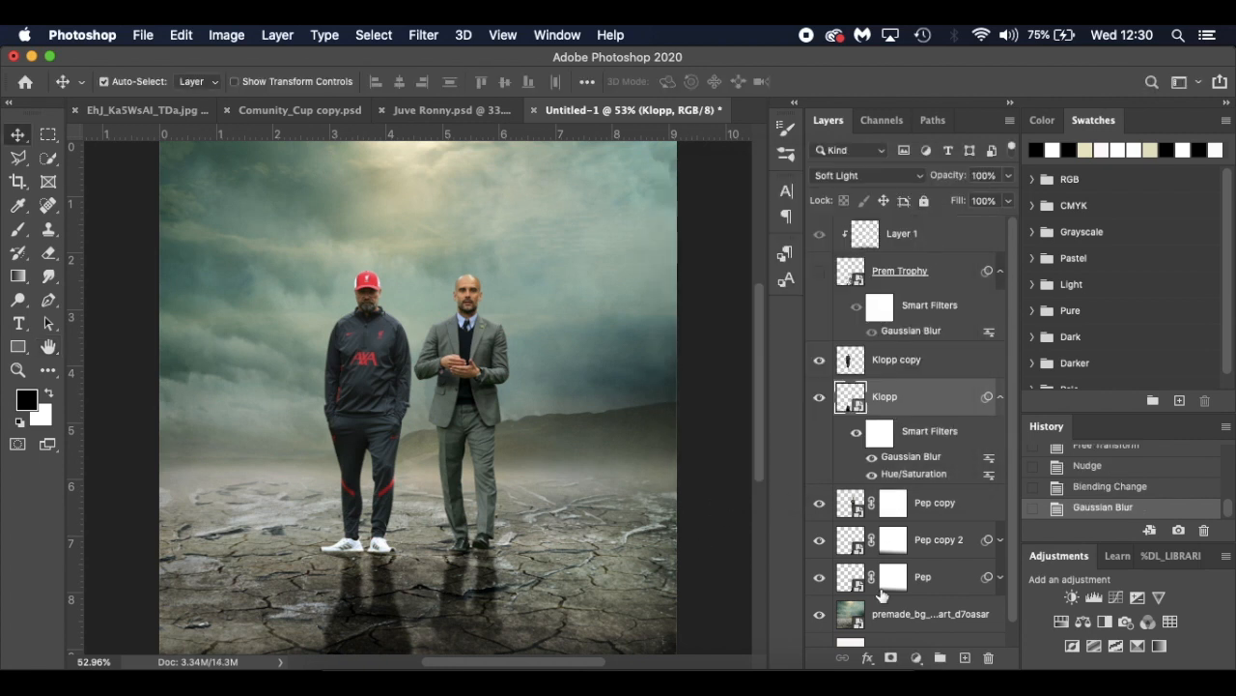
Add a layer mask to the Klopp shadow and fade its far end with linear gradients drawn upward from below the canvas
left_click(890, 658)
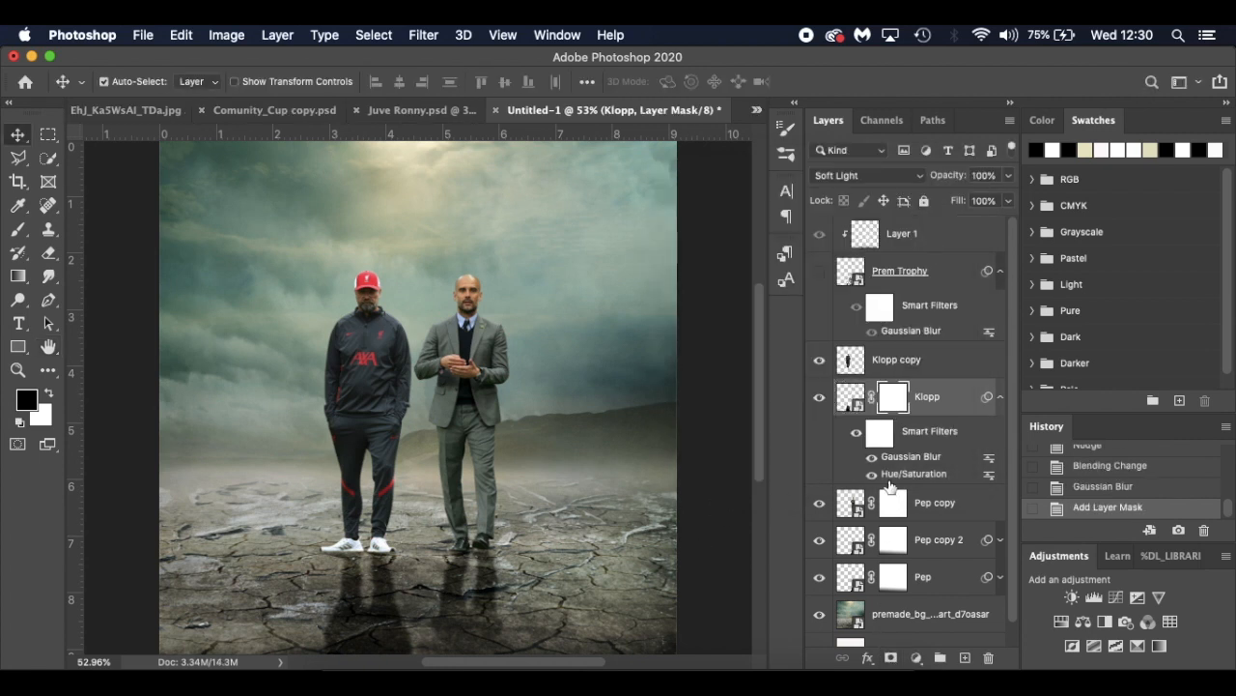
left_click(17, 277)
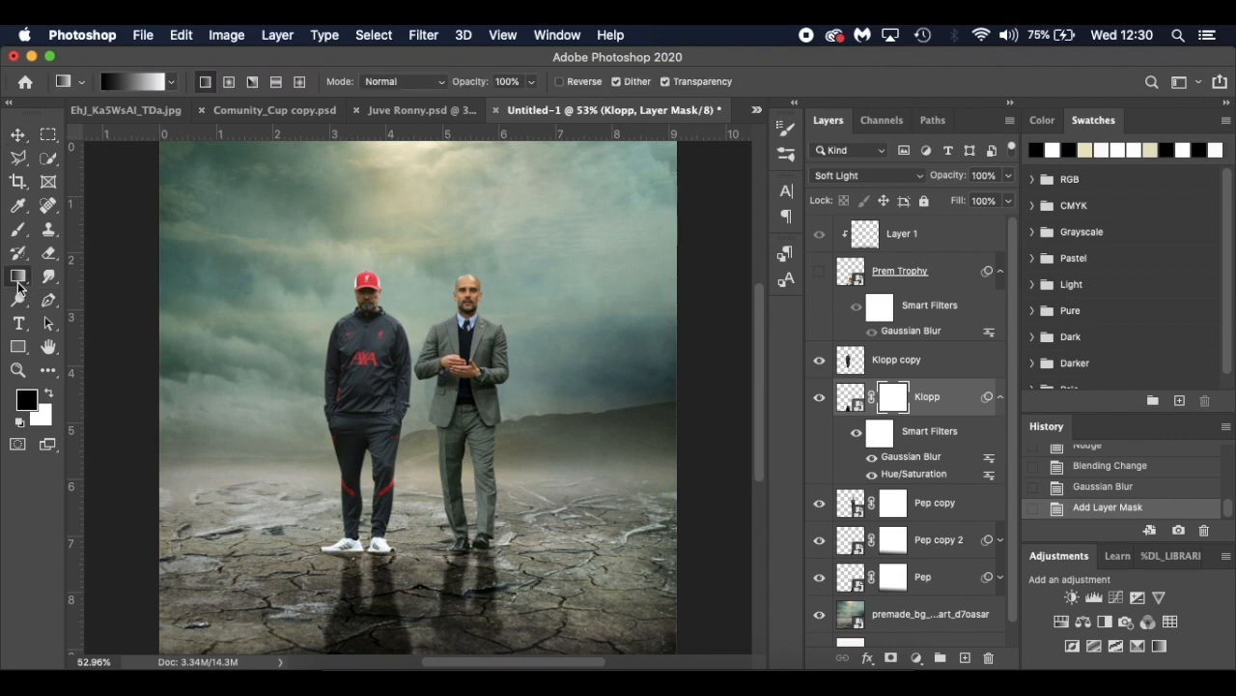
scroll(363, 615, "down", 2)
scroll(363, 615, "down", 2)
left_click_drag(364, 547, 362, 420)
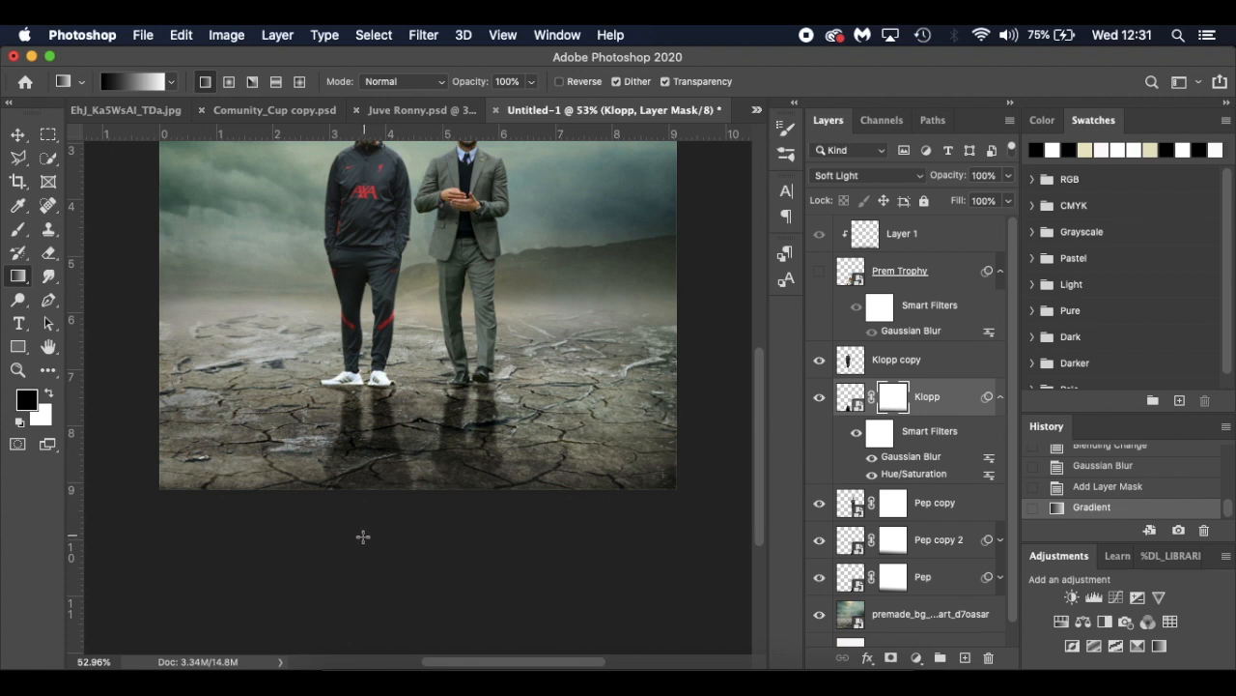
left_click_drag(359, 523, 365, 421)
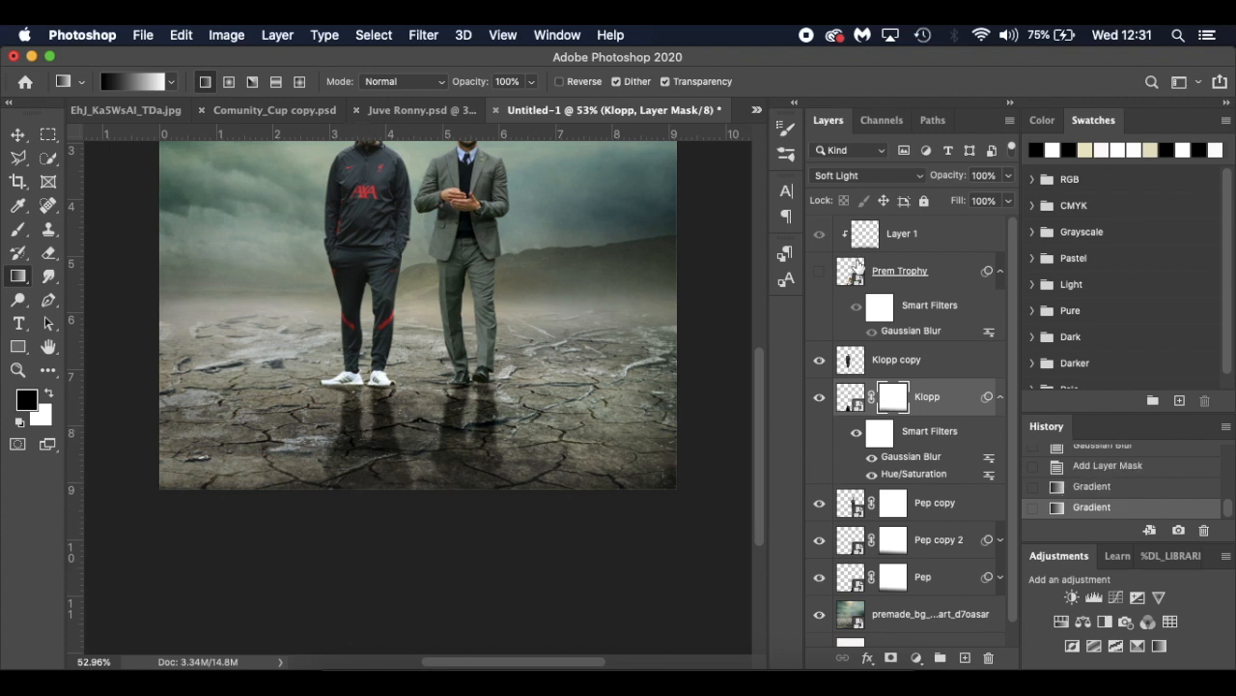
left_click(819, 274)
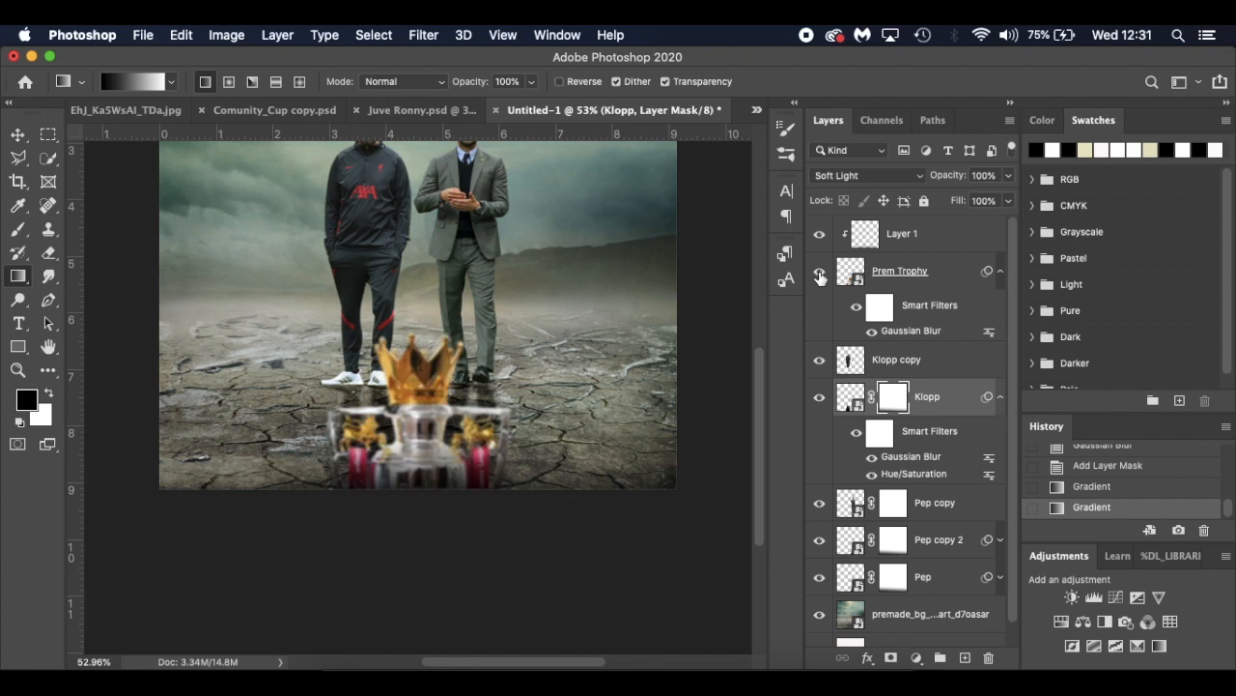
left_click(819, 273)
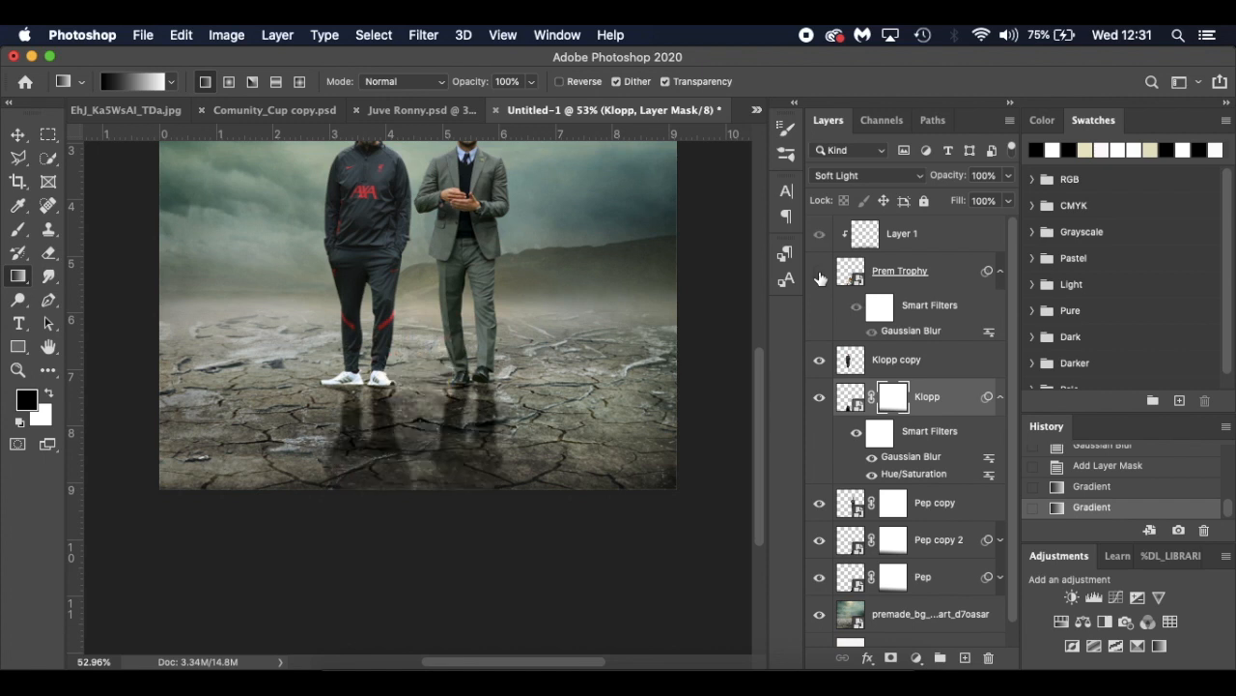
Duplicate the masked Klopp shadow layer and set the duplicate's opacity to 20%
left_click(999, 397)
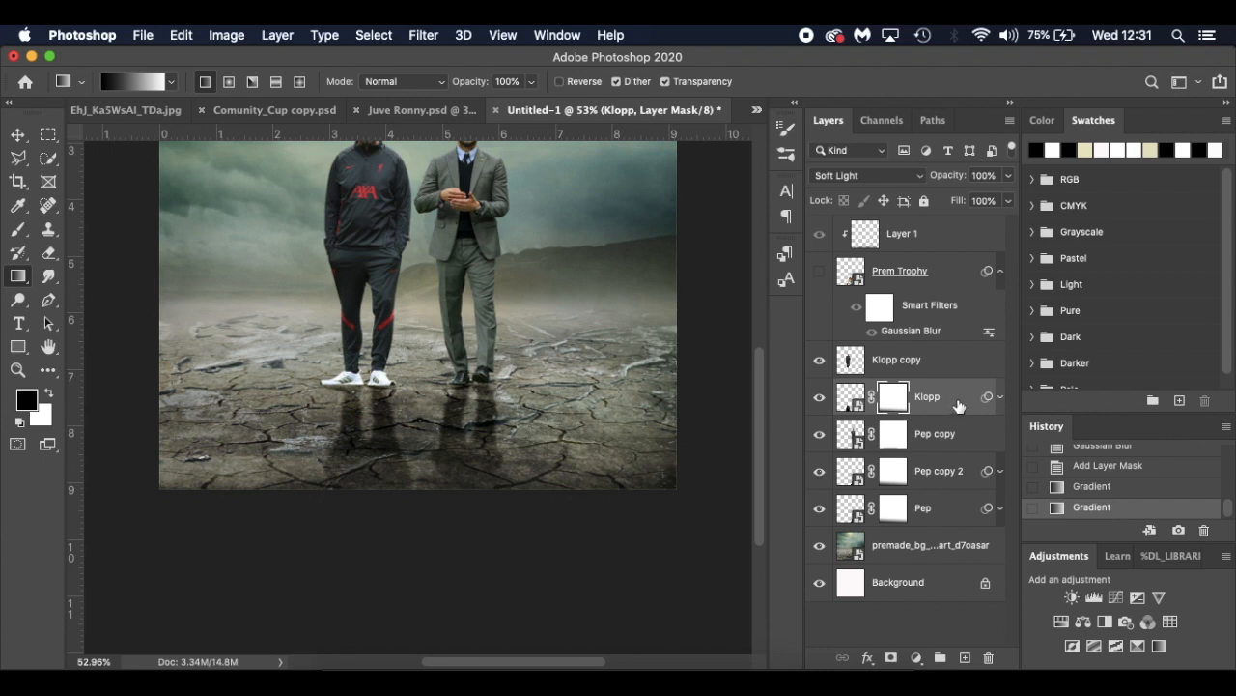
key("super+j")
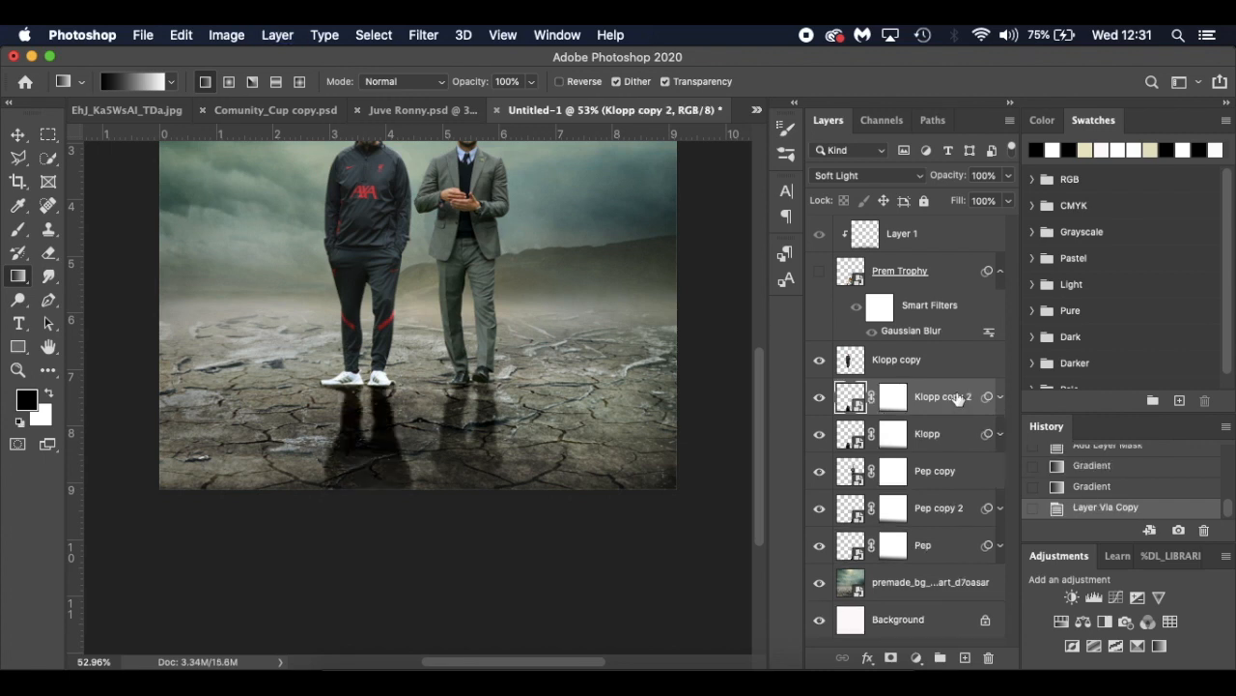
left_click_drag(946, 183, 886, 175)
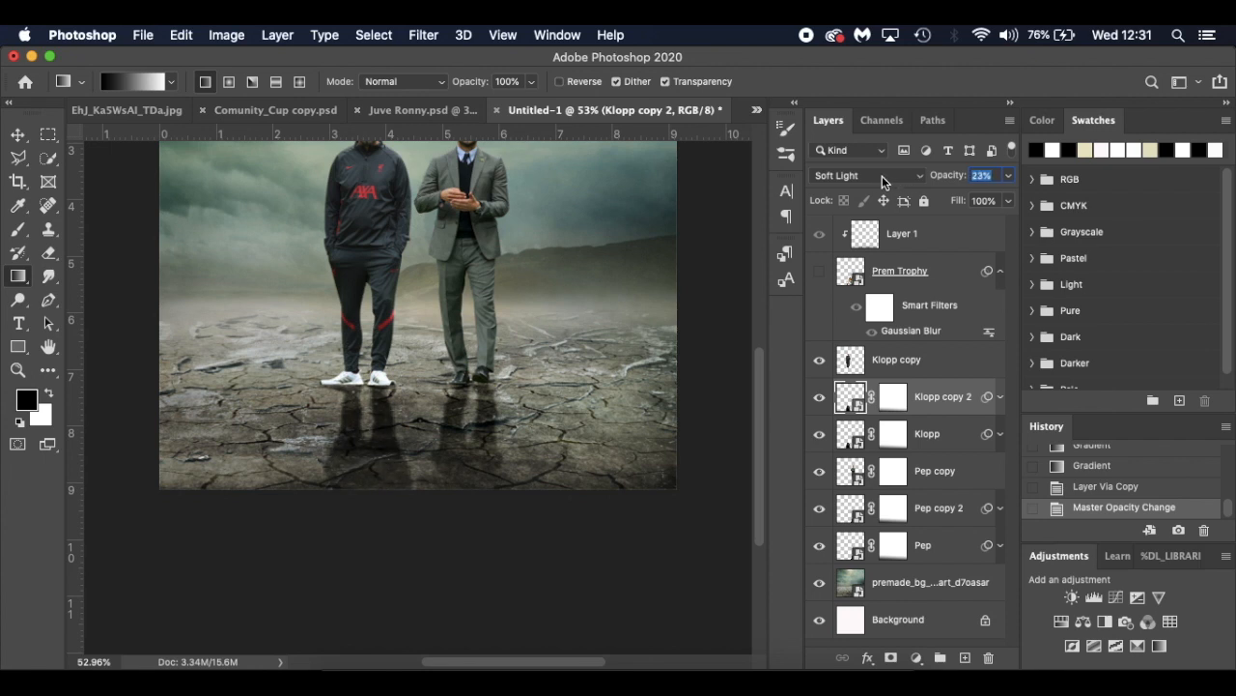
key("Return")
scroll(568, 345, "up", 3)
scroll(568, 345, "up", 1)
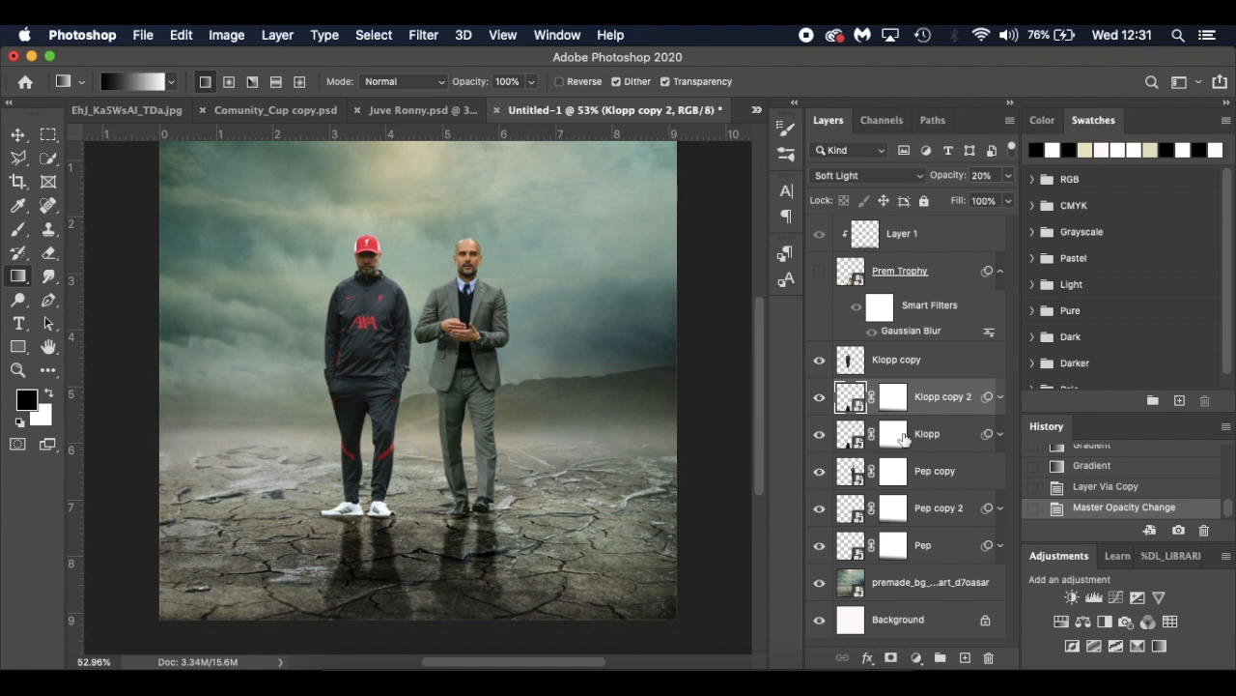
Add a Hue/Saturation adjustment layer above the Klopp copy layer and clip it to that layer
left_click(952, 362)
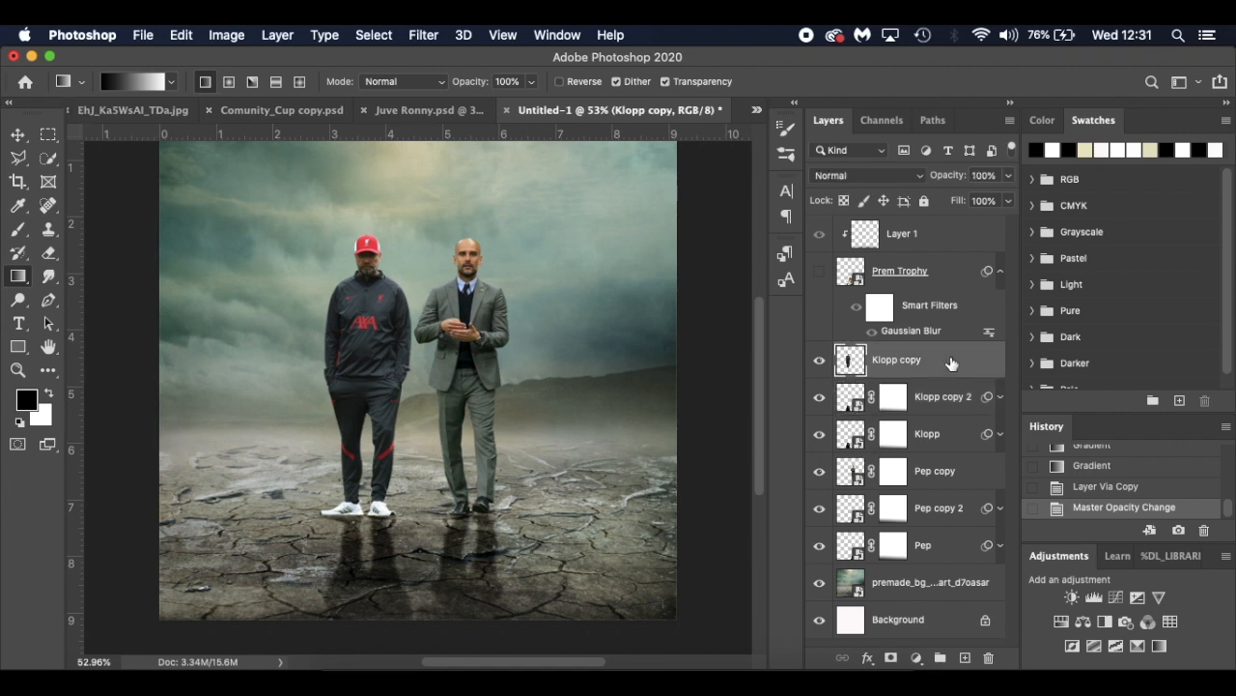
left_click(1000, 272)
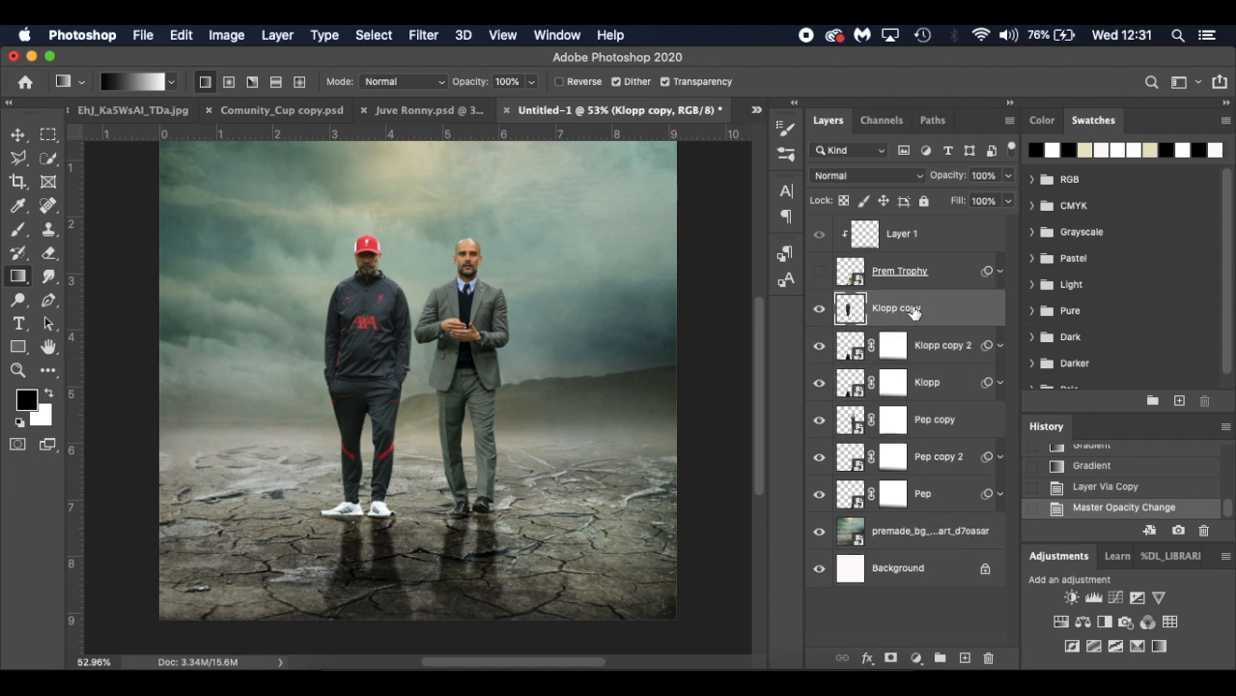
left_click(819, 307)
left_click(819, 307)
left_click(918, 659)
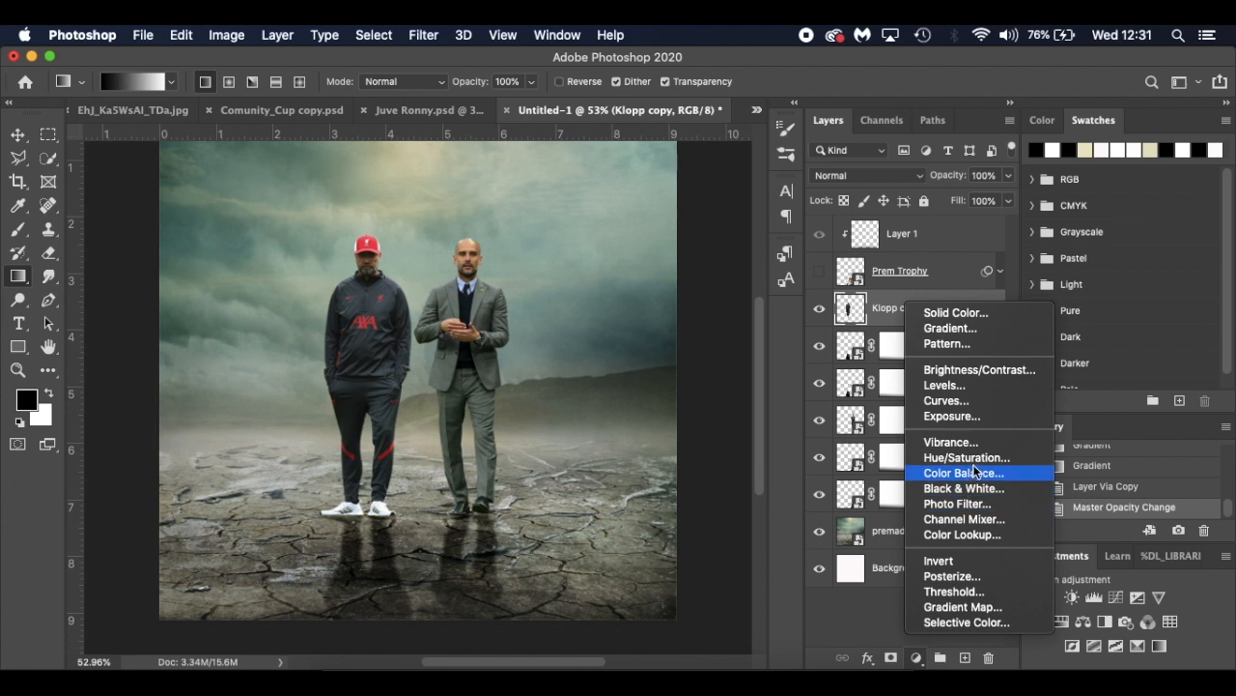
key("Escape")
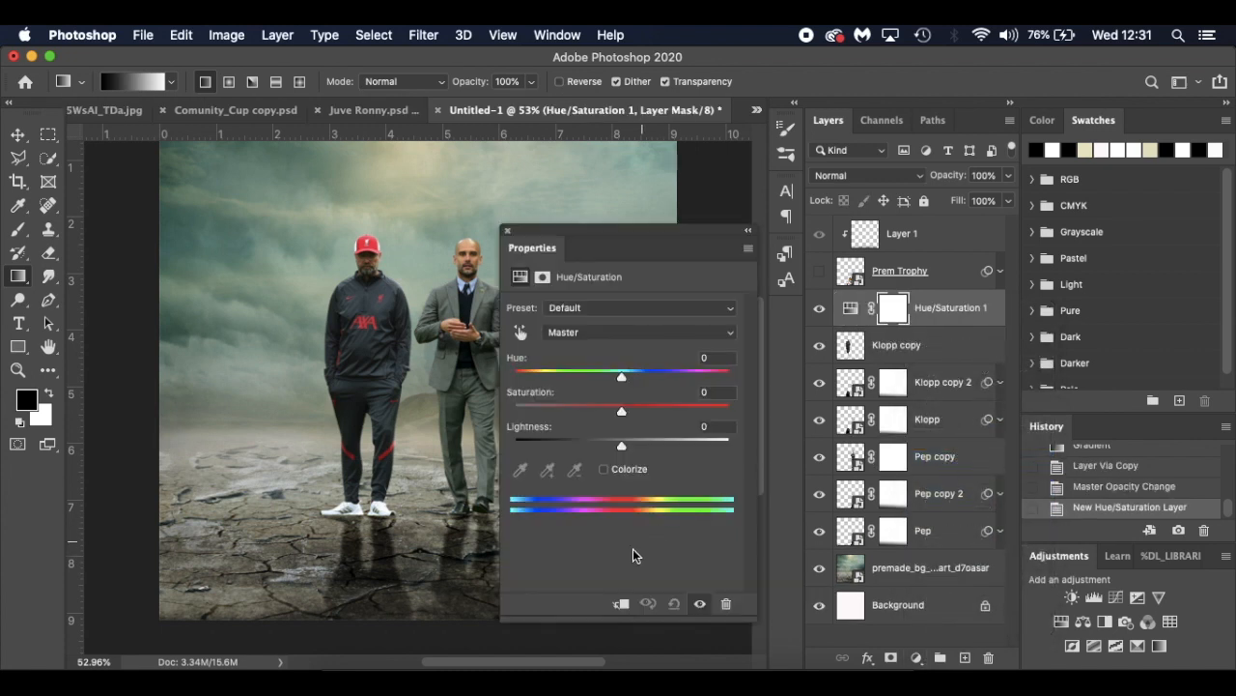
left_click(623, 605)
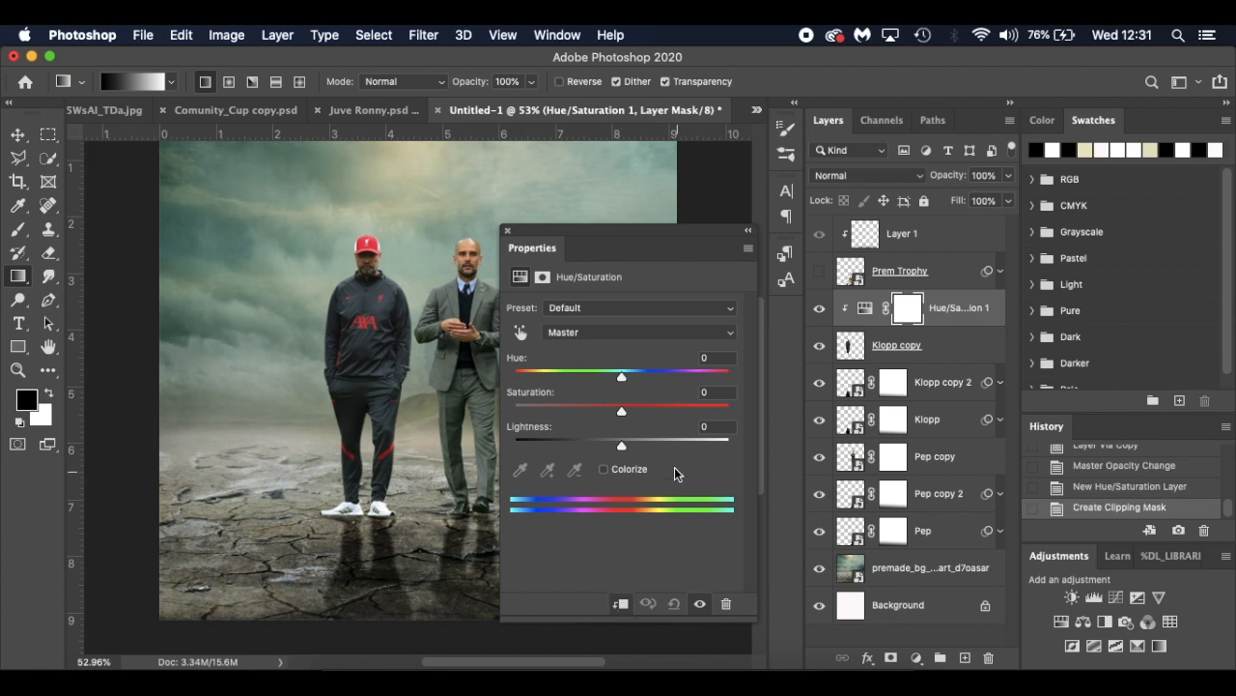
Set the Hue/Saturation adjustment's Lightness to -100 and fill its layer mask with black
left_click_drag(622, 451, 507, 445)
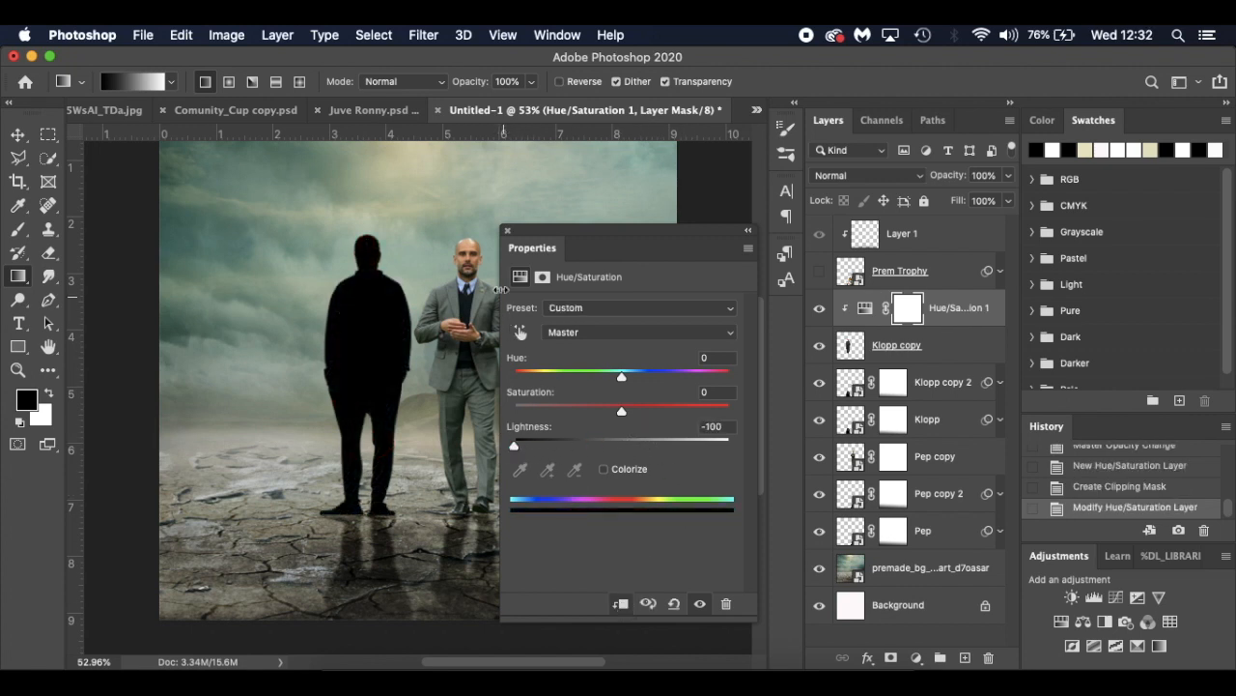
left_click(507, 232)
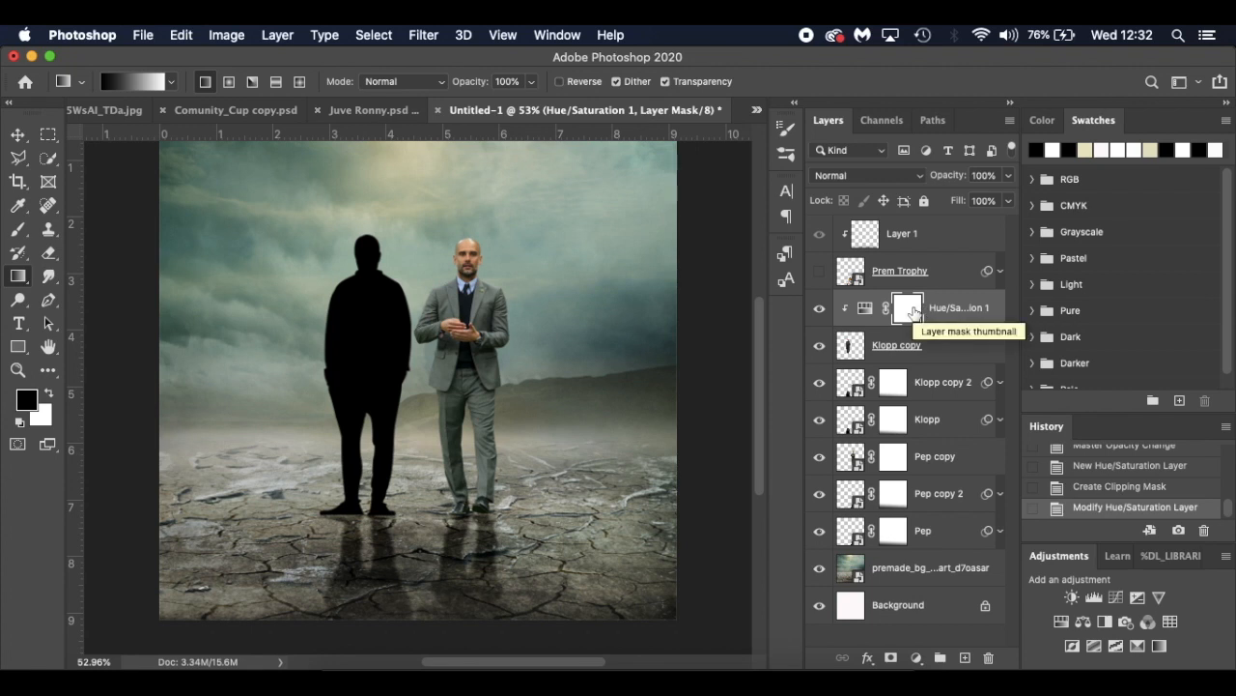
key("alt+BackSpace")
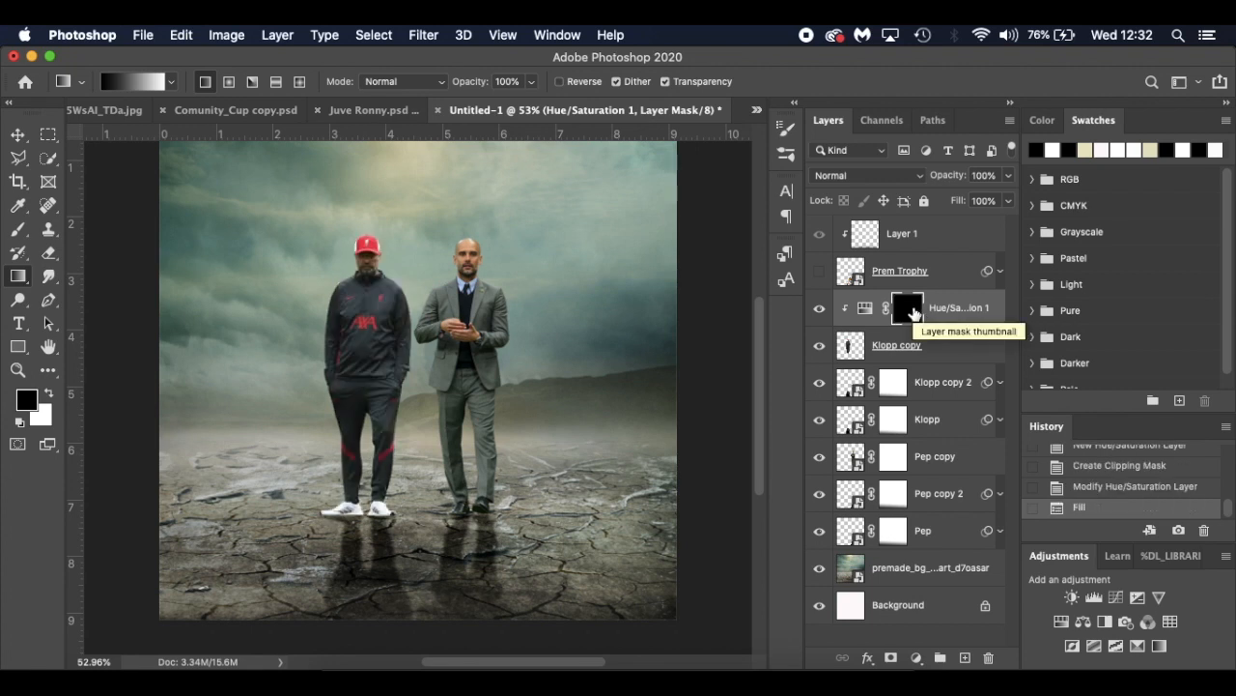
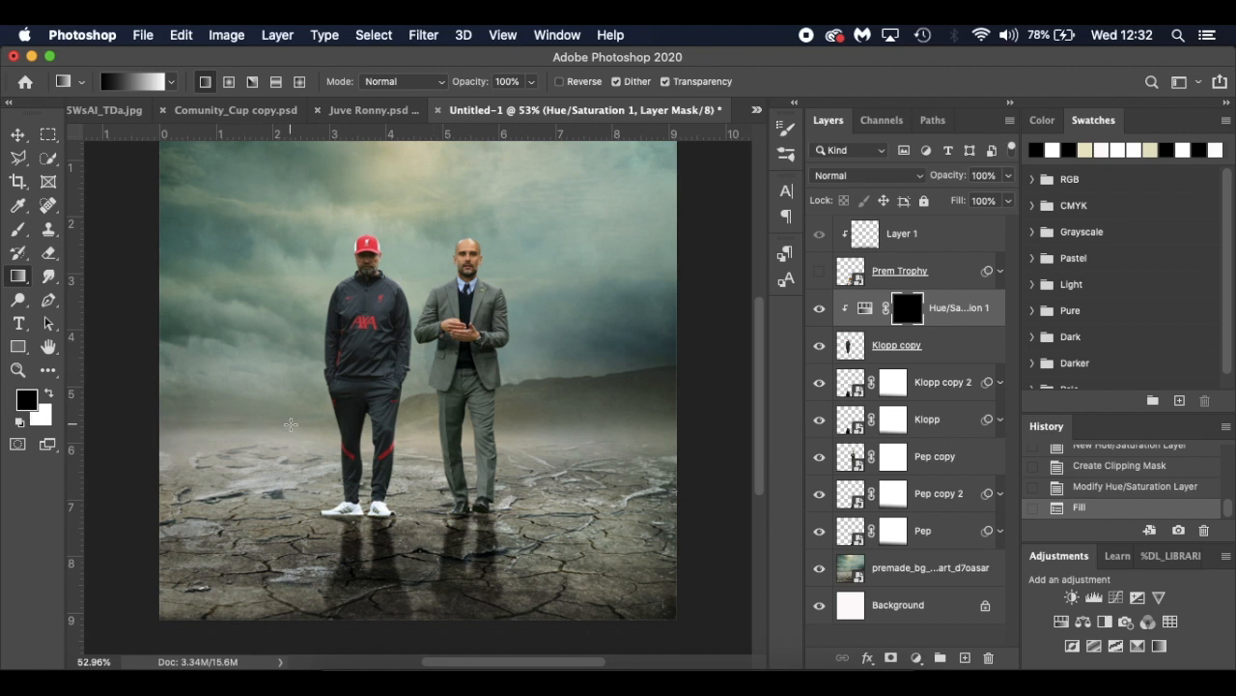
Try painting white over Klopp's torso on the Hue/Saturation mask with a 125 px brush
key("x")
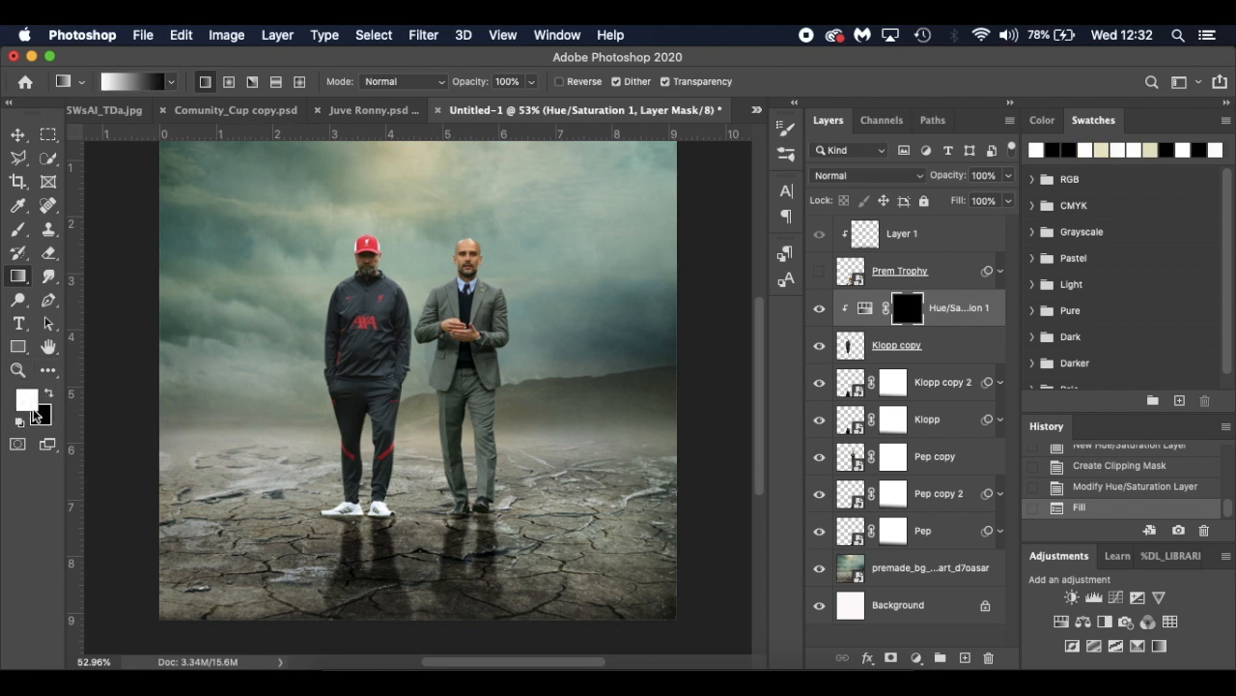
key("b")
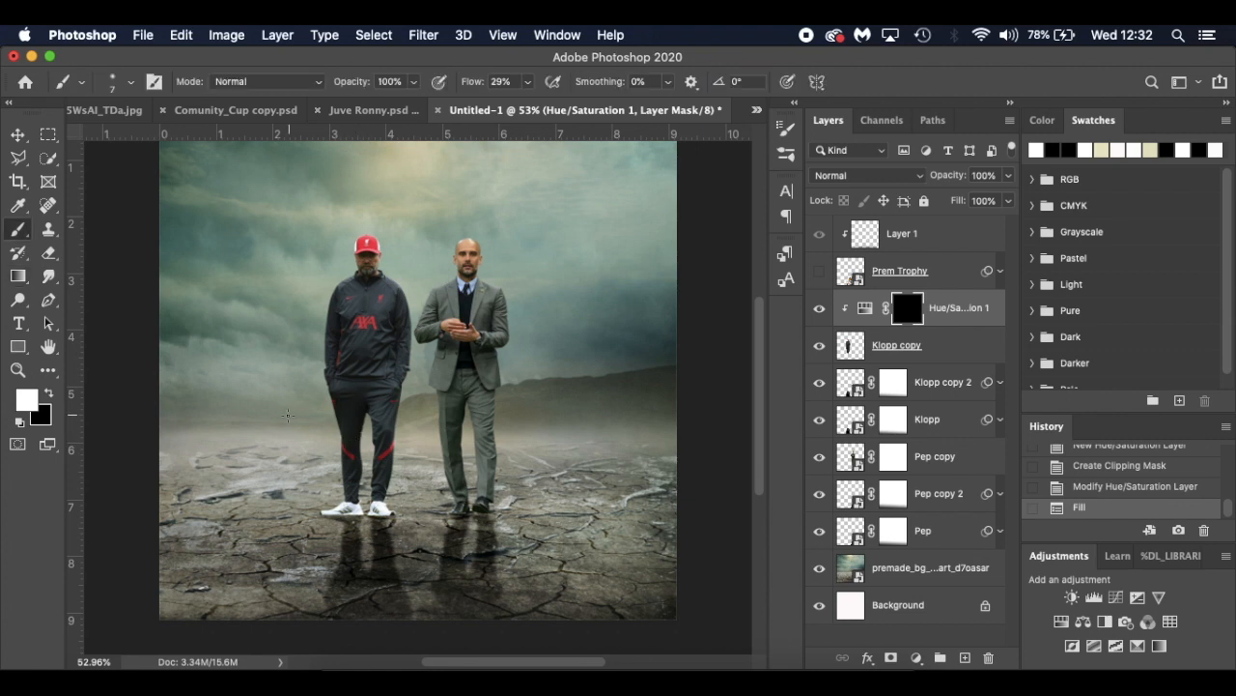
key("bracketright")
key("bracketright")
key("bracketright")
key("bracketright")
key("bracketright")
key("bracketright")
key("bracketright")
key("bracketright")
key("bracketright")
mouse_move(363, 316)
left_mouse_down()
mouse_move(339, 415)
mouse_move(362, 348)
mouse_move(326, 408)
mouse_move(391, 309)
mouse_move(406, 309)
left_mouse_up()
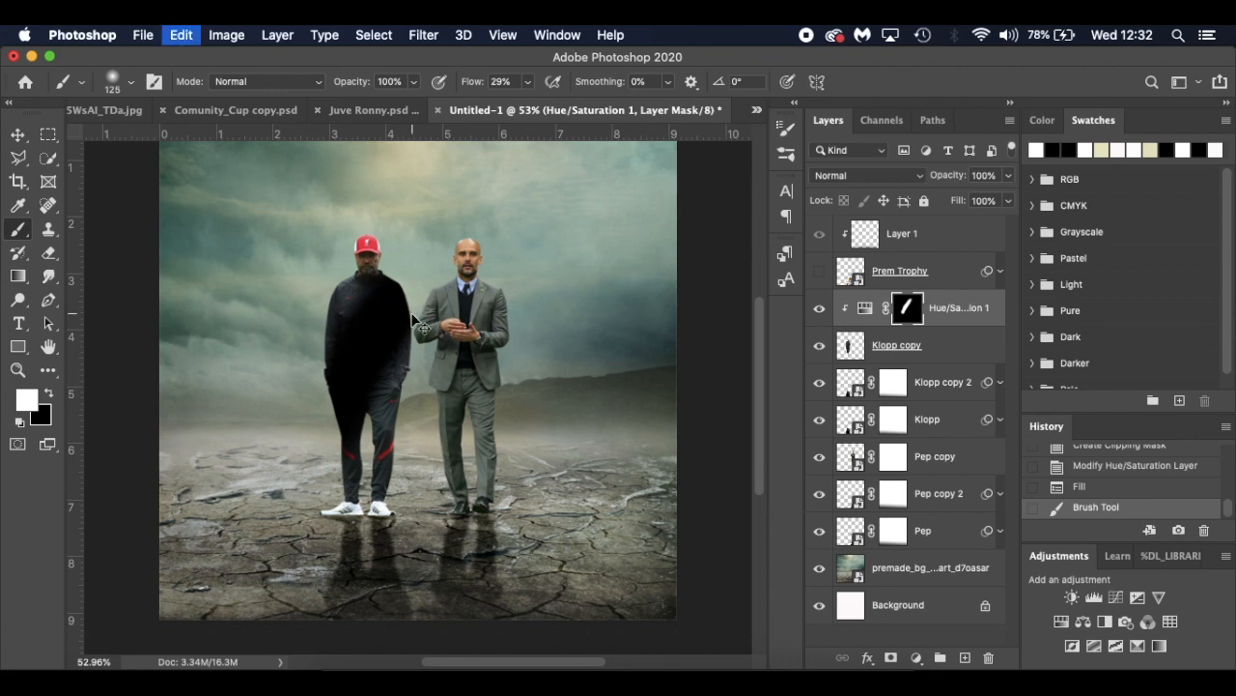
key("super+z")
Add a layer mask to the Klopp copy layer
scroll(407, 368, "up", 5)
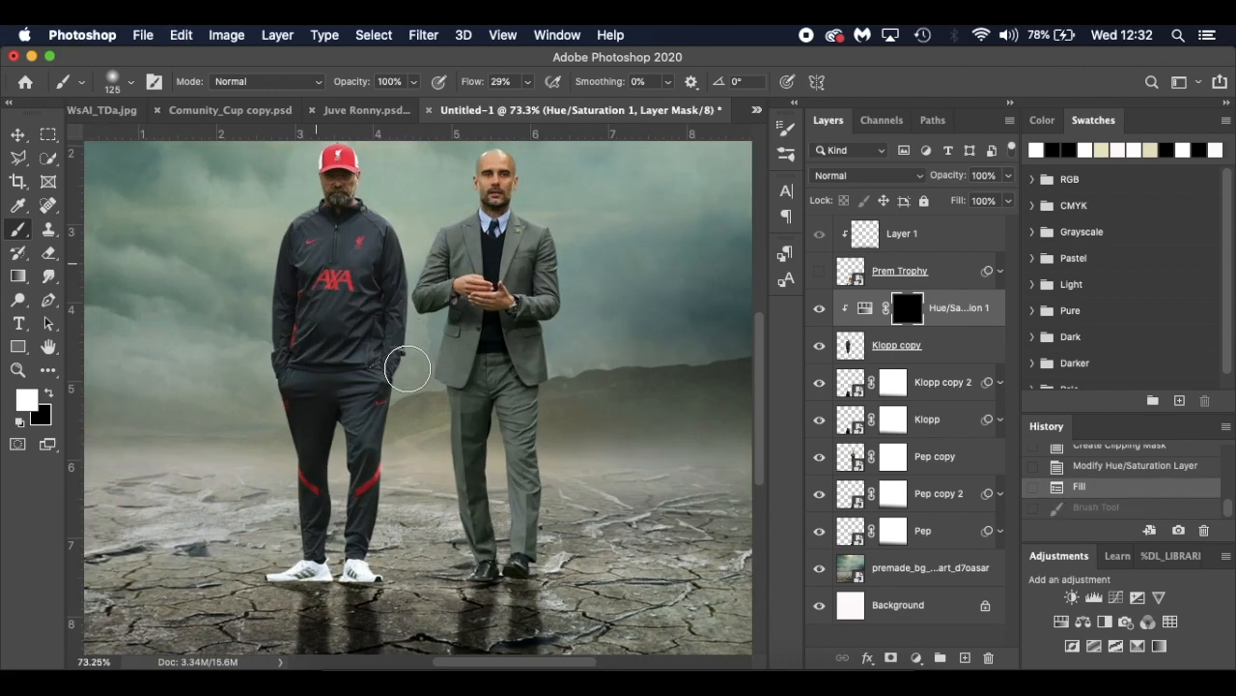
scroll(403, 368, "up", 3)
scroll(404, 368, "up", 4)
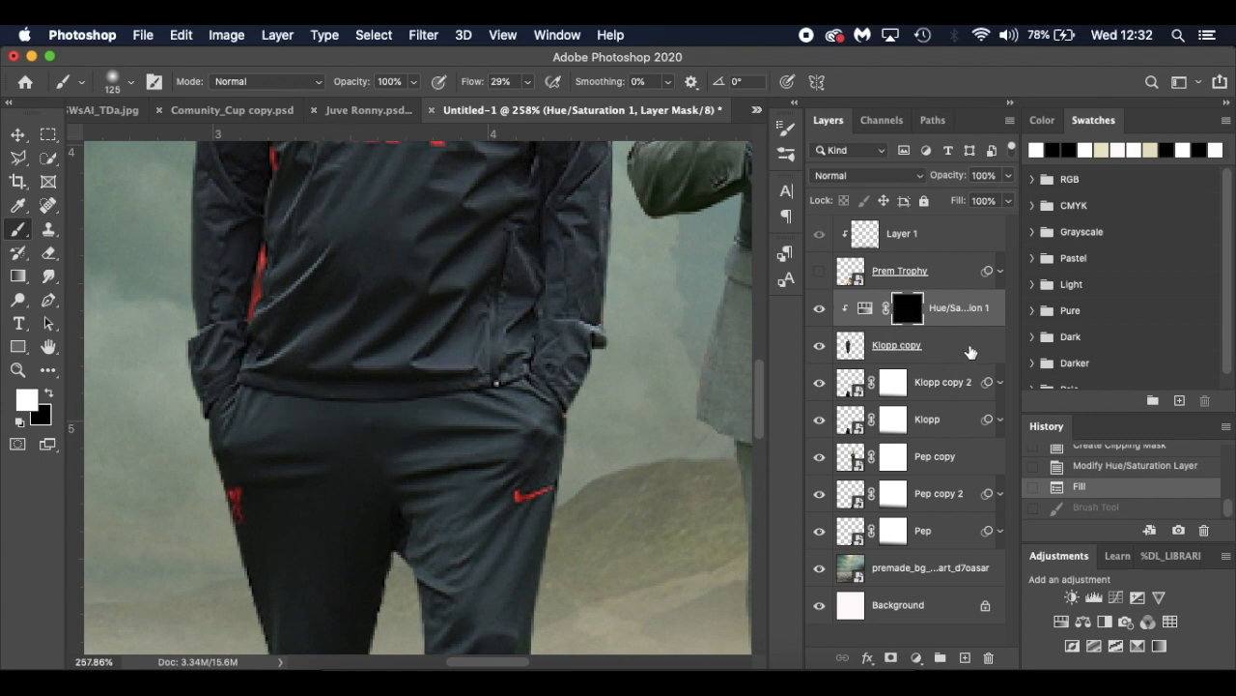
left_click(913, 353)
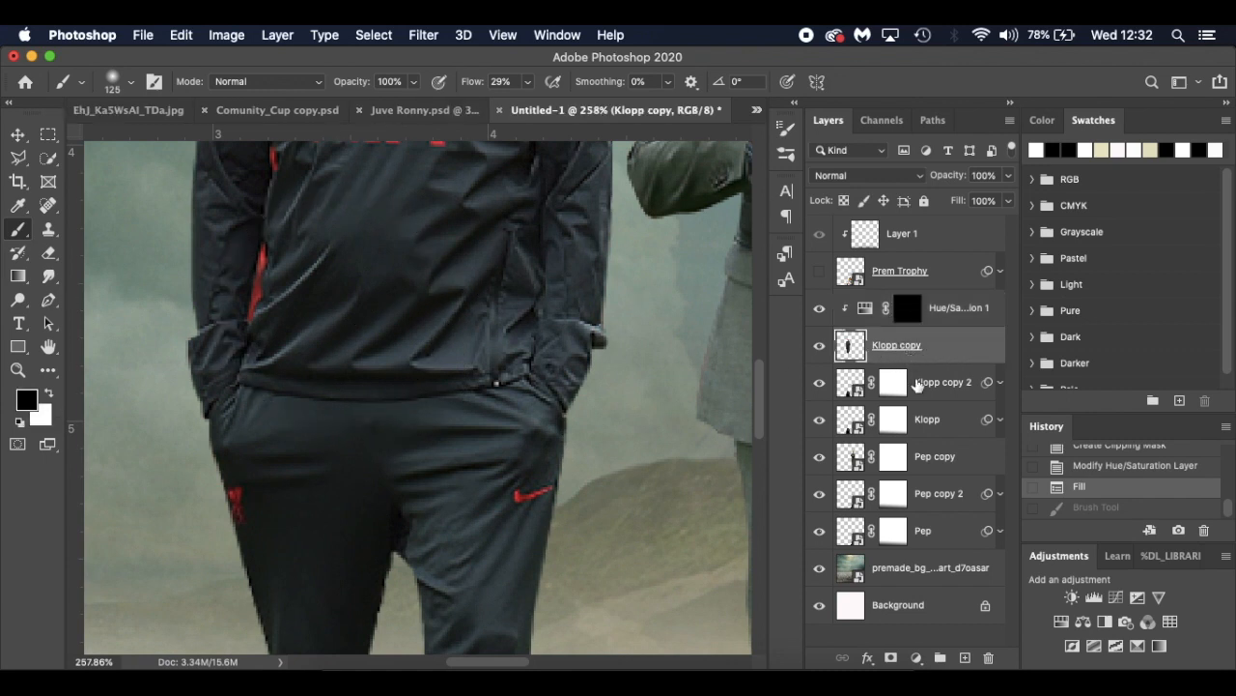
left_click(891, 657)
Mask out the red slivers between Klopp's arm and torso with a black 4 px brush at 66% flow
key("bracketleft")
key("bracketleft")
key("bracketleft")
key("bracketleft")
key("bracketleft")
key("bracketleft")
key("bracketleft")
key("bracketleft")
key("bracketleft")
key("bracketleft")
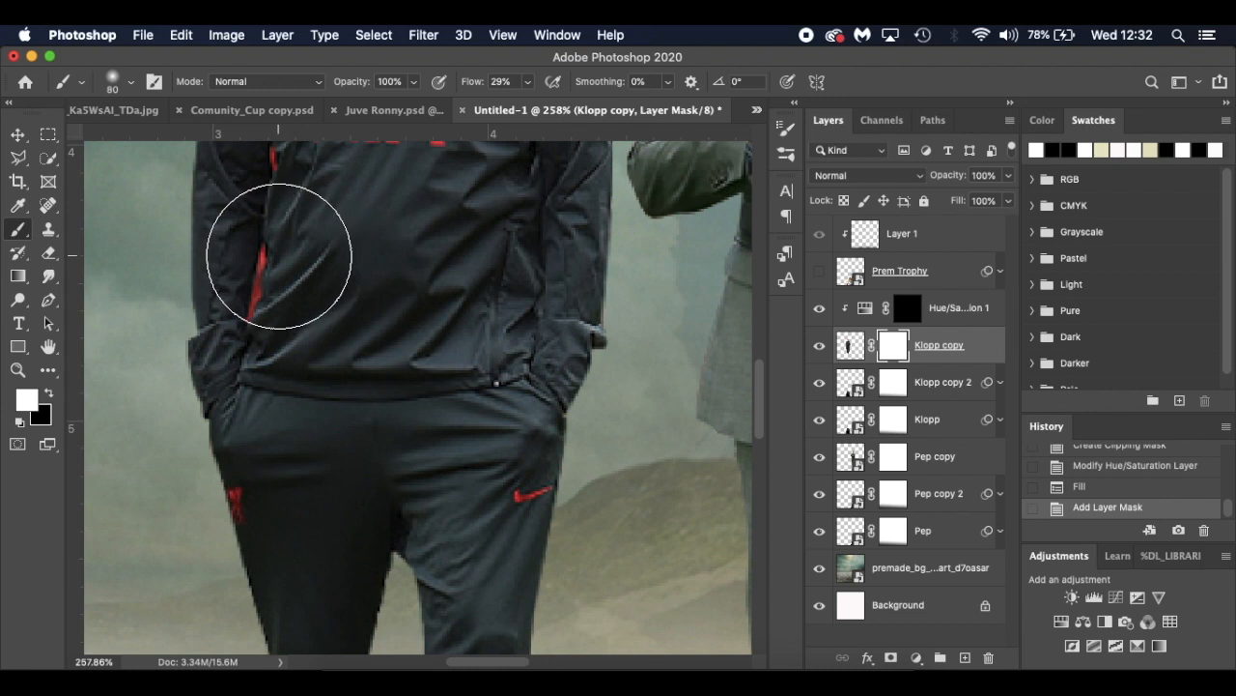
key("bracketleft")
key("bracketleft")
key("bracketleft")
key("bracketleft")
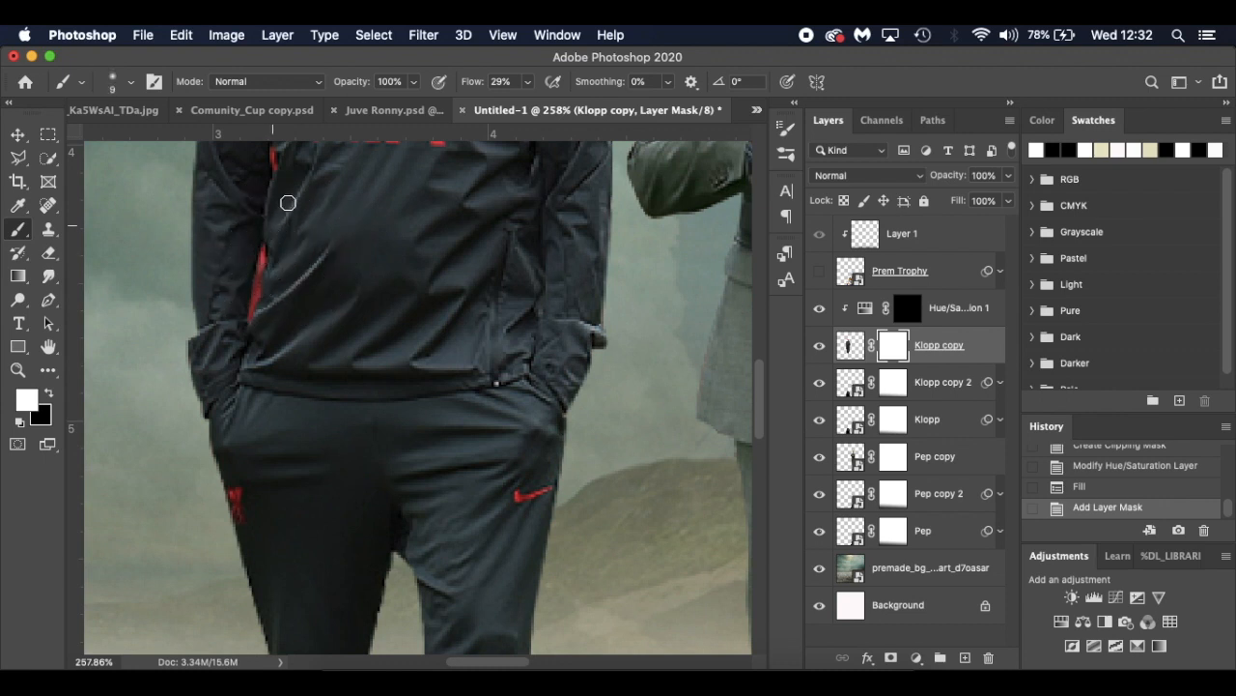
left_click_drag(481, 85, 516, 84)
left_click(254, 304)
key("x")
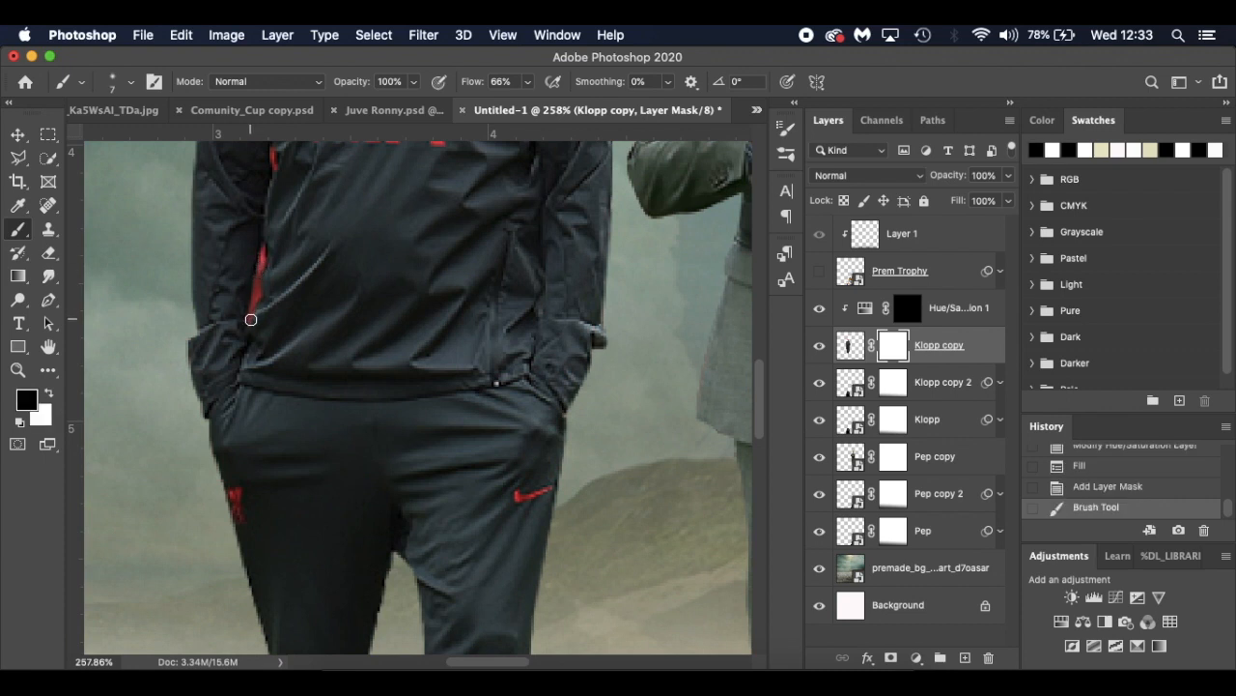
mouse_move(250, 314)
left_mouse_down()
mouse_move(259, 280)
mouse_move(253, 314)
left_mouse_up()
key("super+z")
key("bracketleft")
key("bracketleft")
key("bracketleft")
scroll(263, 261, "up", 2)
left_click_drag(272, 227, 273, 250)
left_click_drag(257, 375, 251, 398)
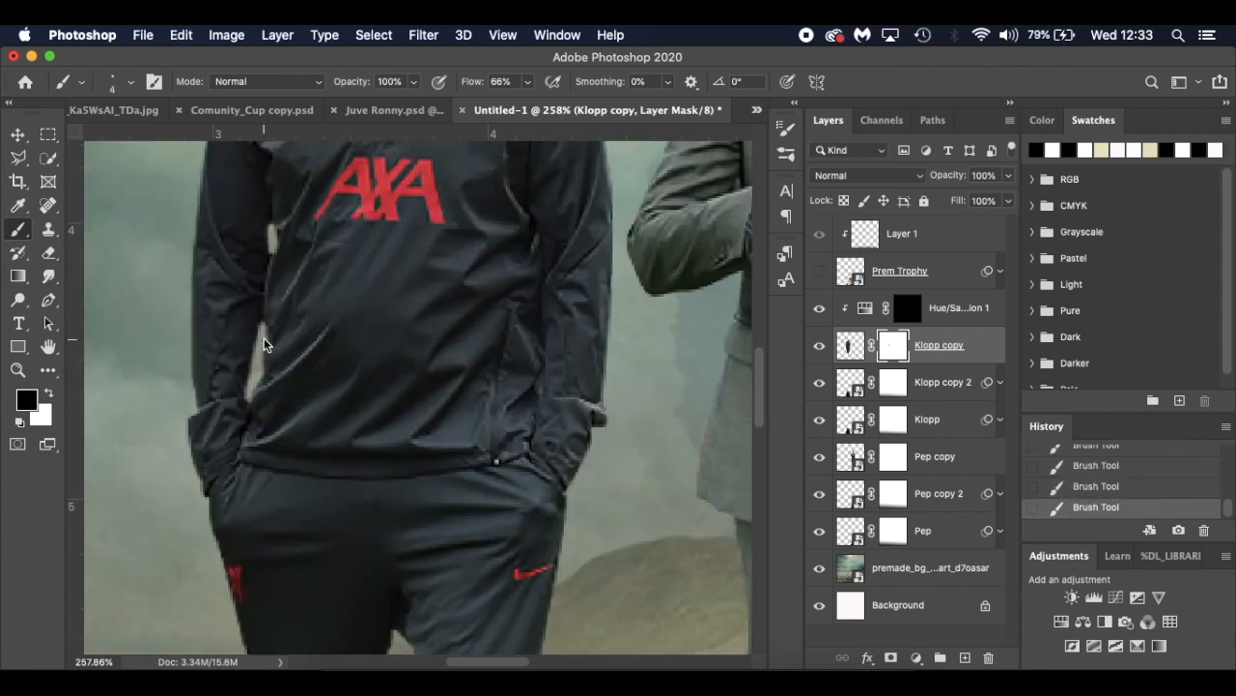
Paint white on the Hue/Saturation mask with a 35 px brush at 20% flow to darken the lower parts of Klopp's shoes
left_click(916, 310)
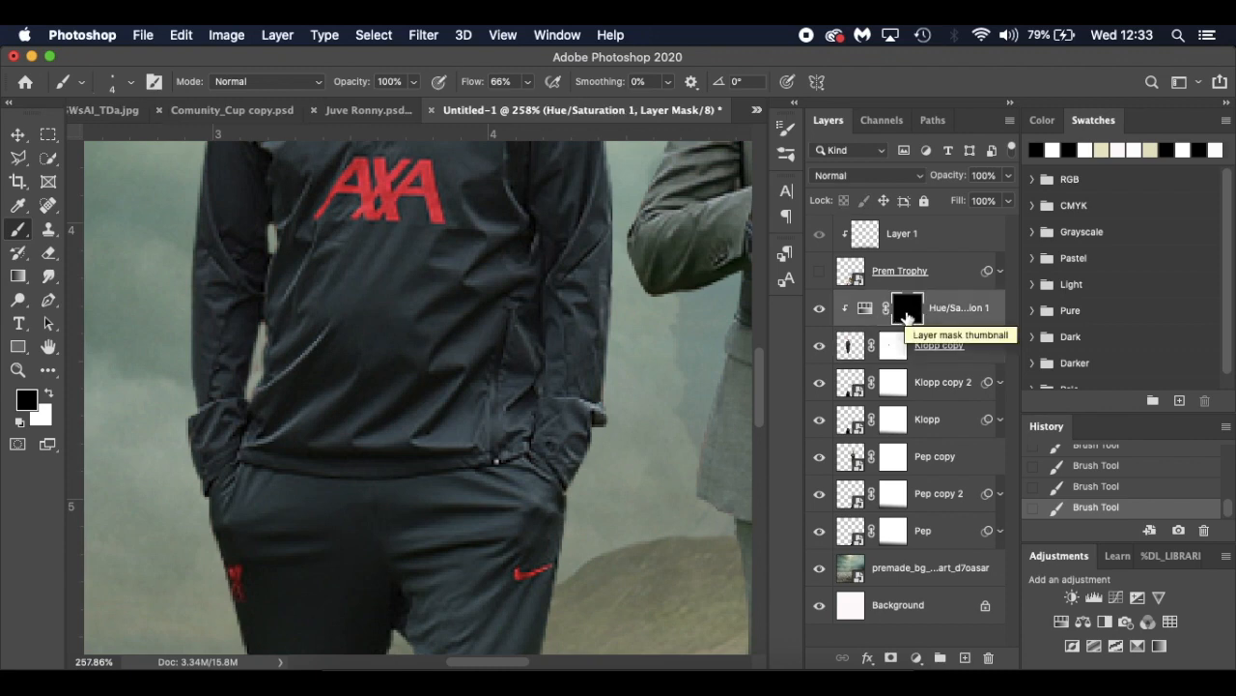
scroll(630, 393, "down", 6)
scroll(596, 393, "down", 1)
key("x")
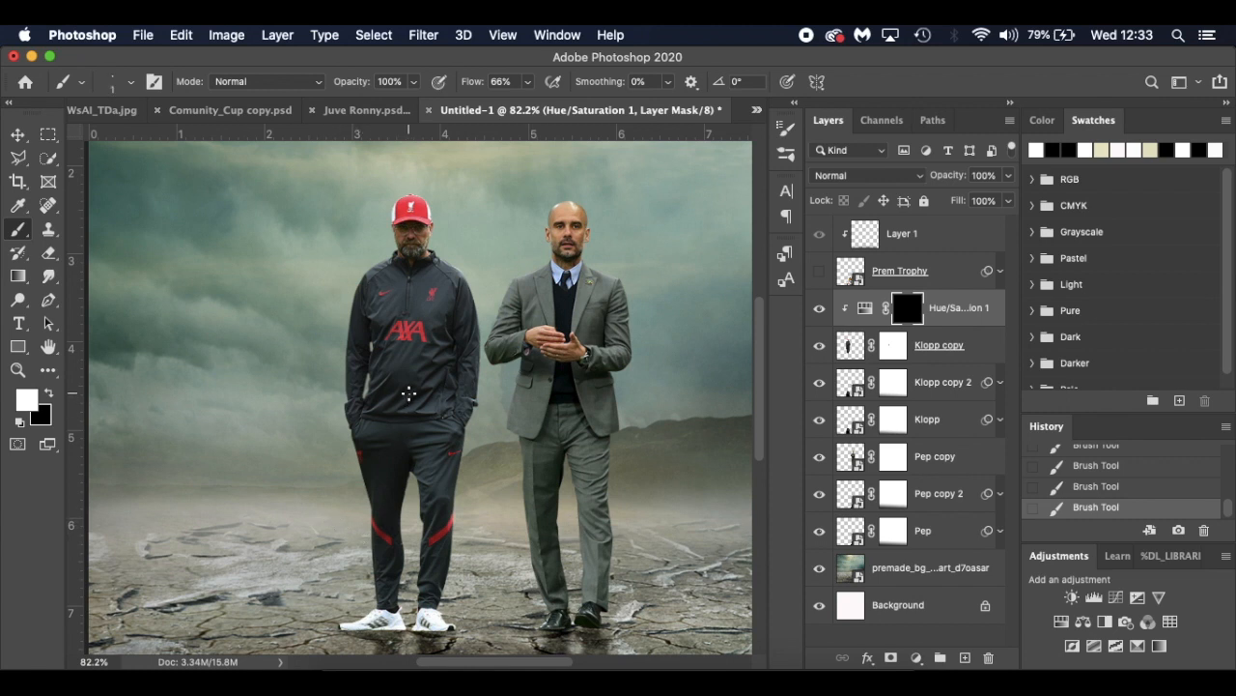
key("bracketright")
key("bracketright")
key("bracketright")
key("bracketright")
key("bracketright")
key("bracketright")
key("bracketright")
left_click_drag(457, 82, 434, 84)
scroll(436, 533, "up", 4)
scroll(436, 533, "down", 2)
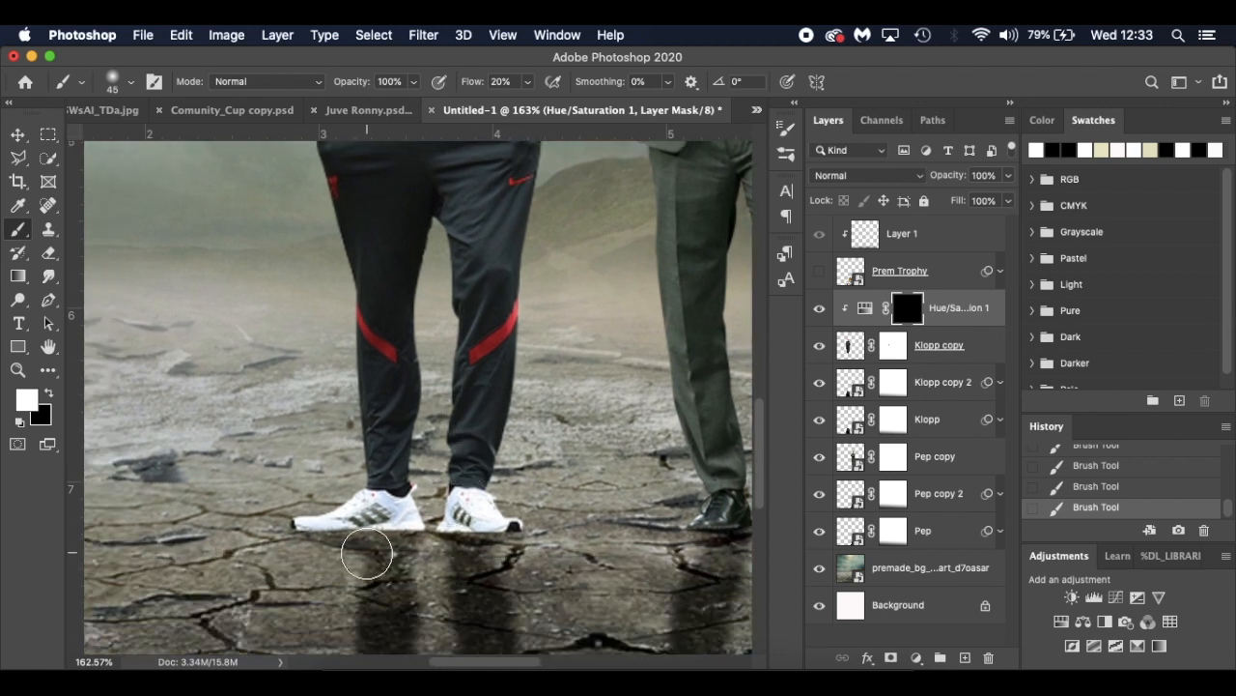
key("bracketleft")
key("bracketleft")
mouse_move(377, 538)
left_mouse_down()
mouse_move(427, 530)
mouse_move(300, 565)
mouse_move(371, 547)
mouse_move(426, 455)
mouse_move(401, 603)
mouse_move(438, 540)
mouse_move(455, 540)
mouse_move(442, 516)
mouse_move(489, 560)
left_mouse_up()
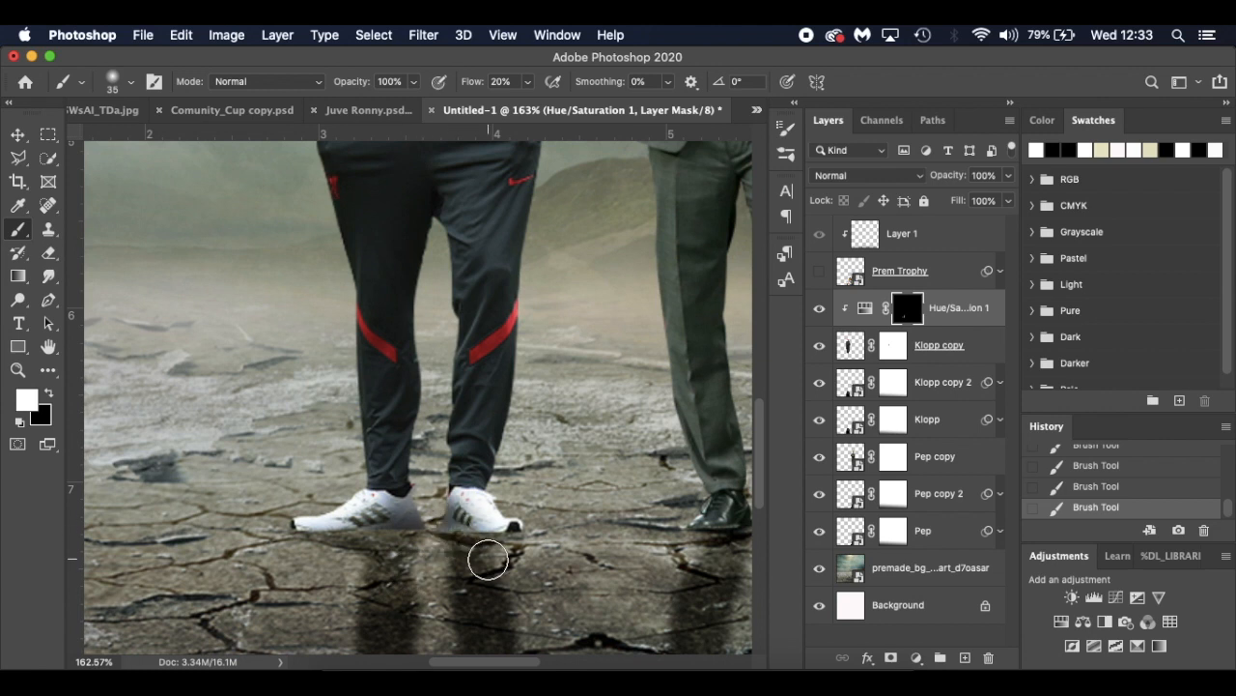
left_click_drag(445, 502, 518, 574)
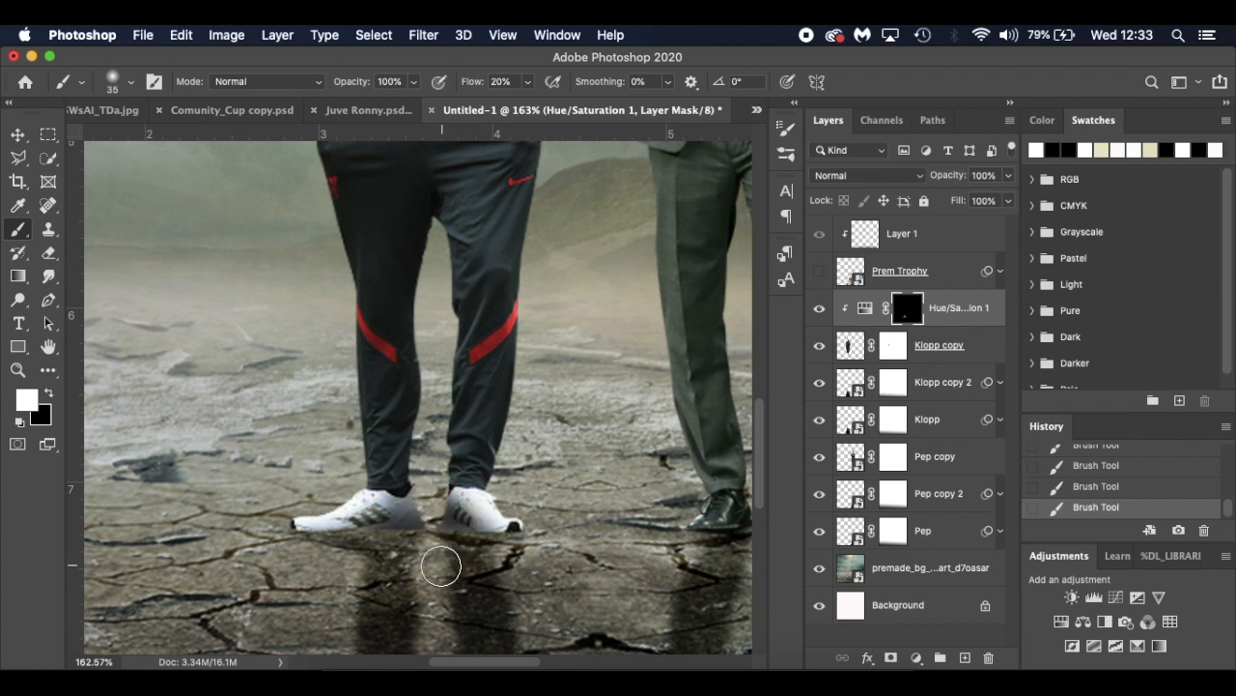
mouse_move(406, 549)
left_mouse_down()
mouse_move(313, 545)
mouse_move(406, 549)
mouse_move(345, 553)
mouse_move(409, 533)
mouse_move(383, 541)
mouse_move(477, 546)
mouse_move(434, 527)
mouse_move(488, 565)
left_mouse_up()
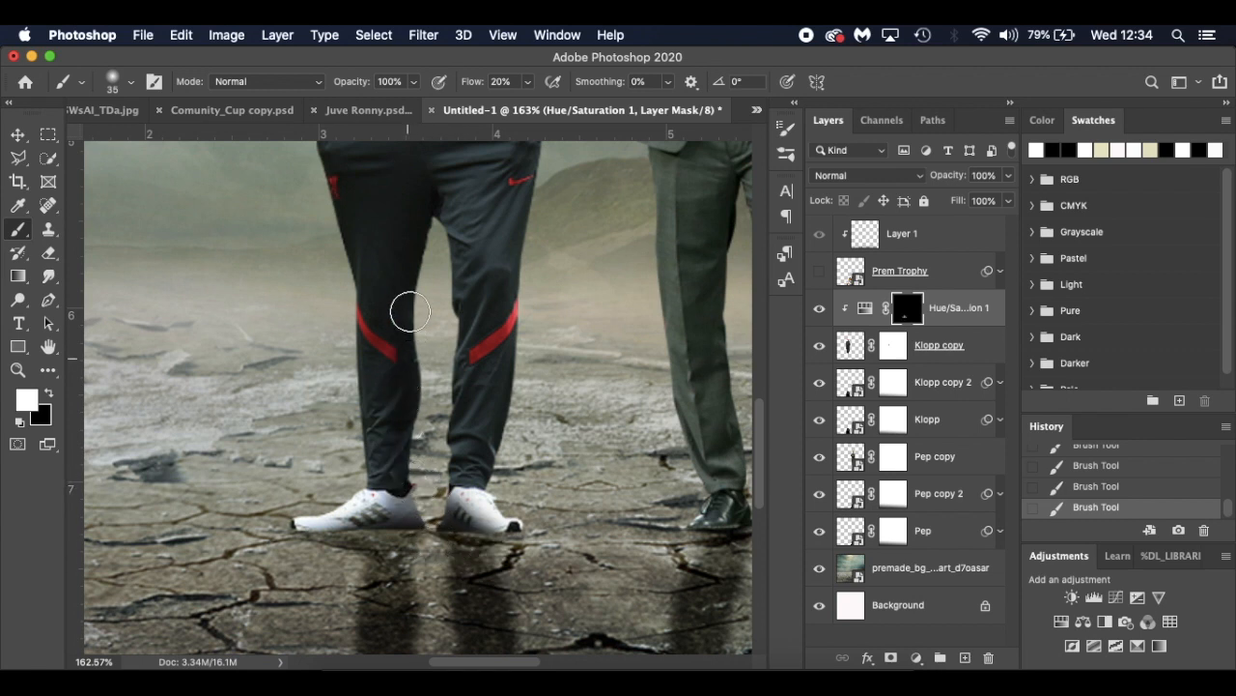
Darken the inner edges of Klopp's trouser legs on the Hue/Saturation mask with the 35 px brush
mouse_move(434, 176)
left_mouse_down()
mouse_move(461, 311)
mouse_move(456, 470)
left_mouse_up()
scroll(449, 278, "up", 5)
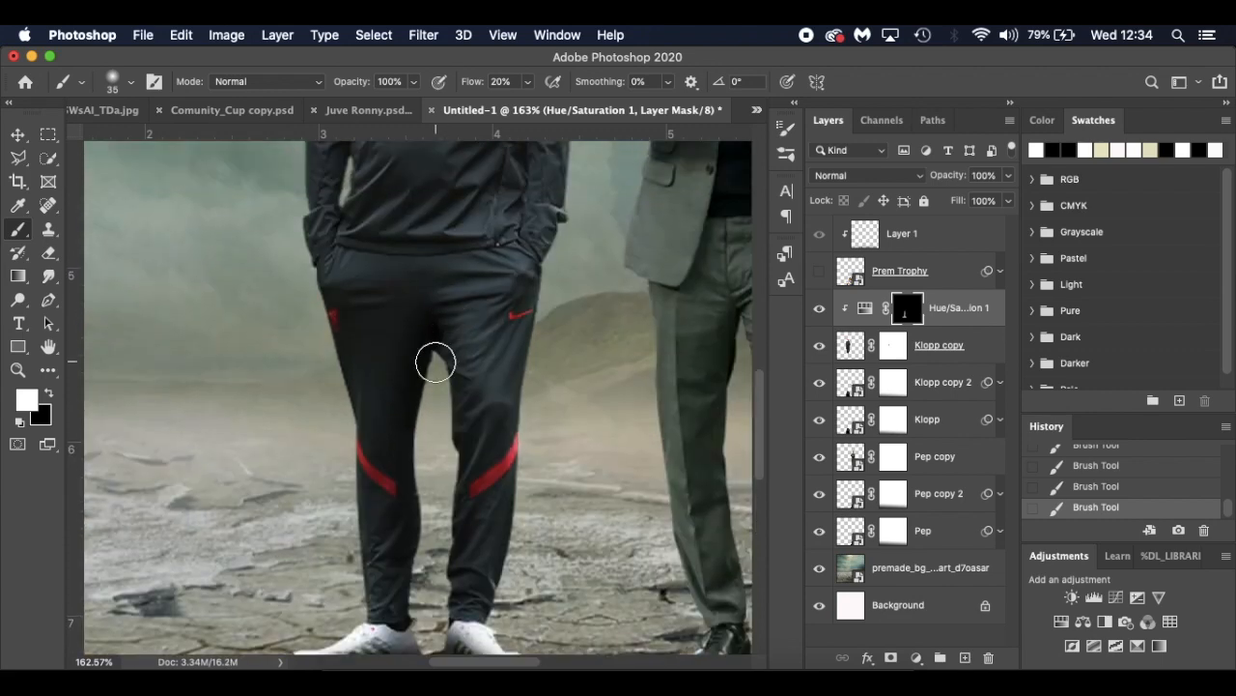
mouse_move(435, 364)
left_mouse_down()
mouse_move(446, 334)
mouse_move(458, 446)
mouse_move(435, 610)
left_mouse_up()
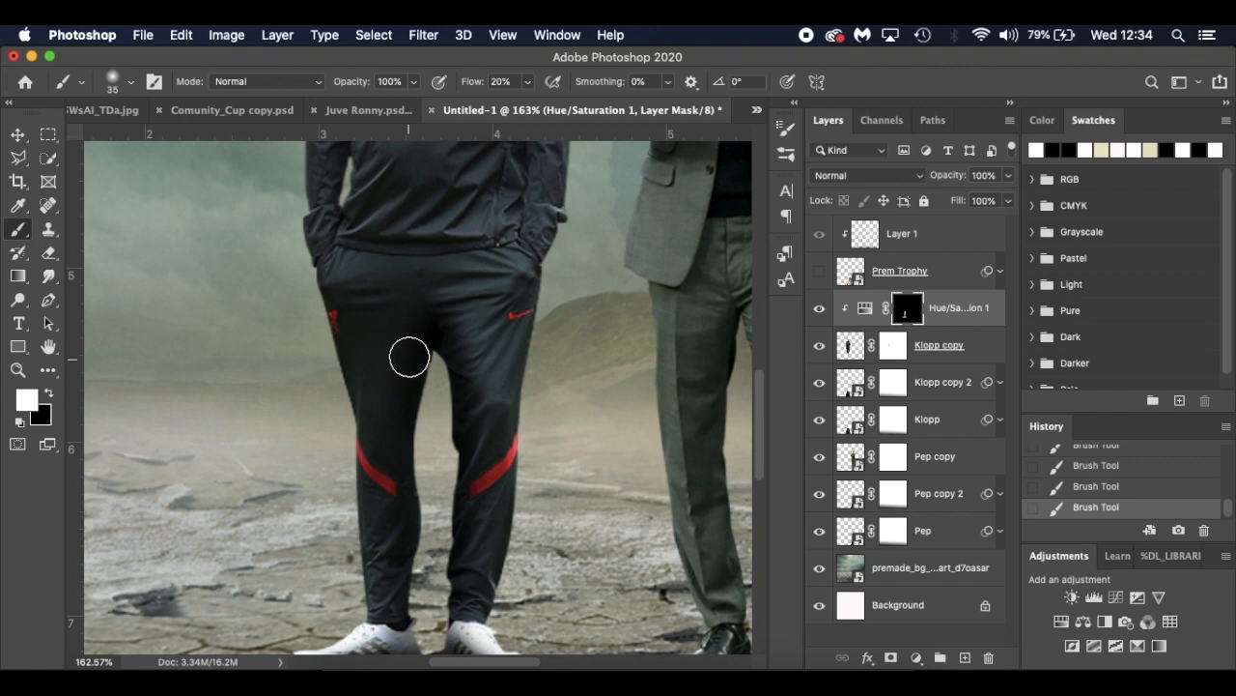
scroll(447, 454, "up", 6)
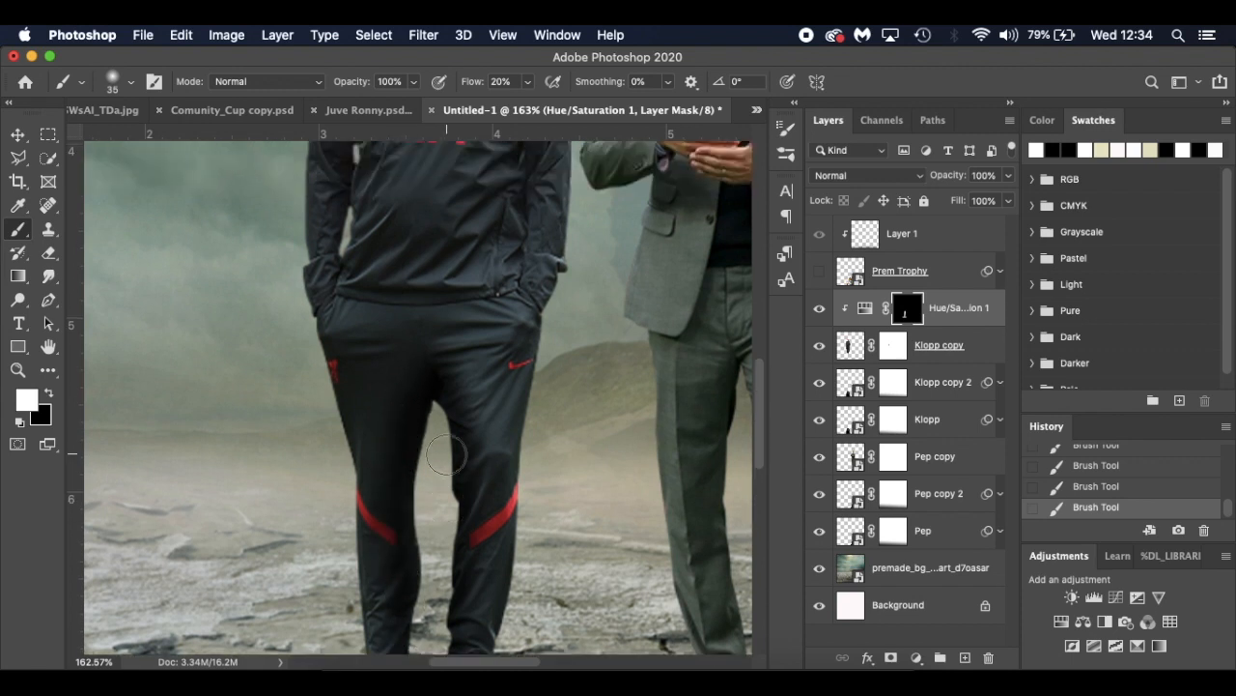
Shade along Klopp's inner sleeves and collar with a 20 px brush, and compare the figure with the Hue/Saturation layer off and on
key("bracketleft")
key("bracketleft")
key("bracketleft")
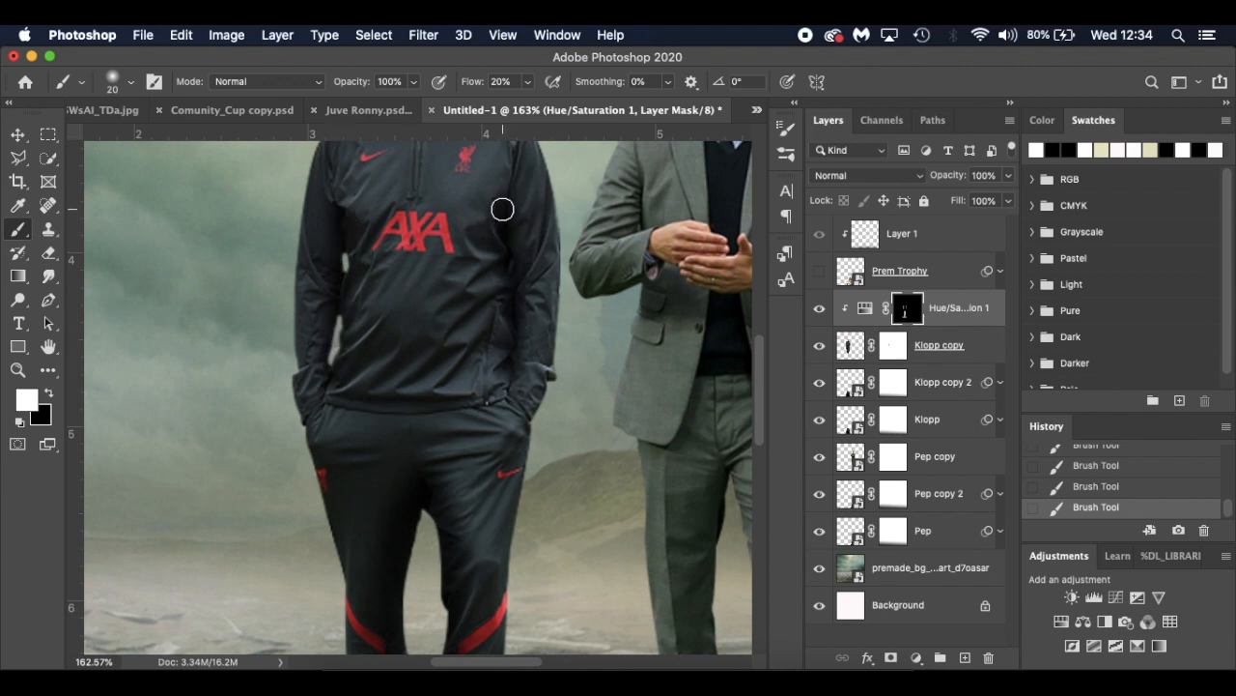
scroll(502, 207, "up", 2)
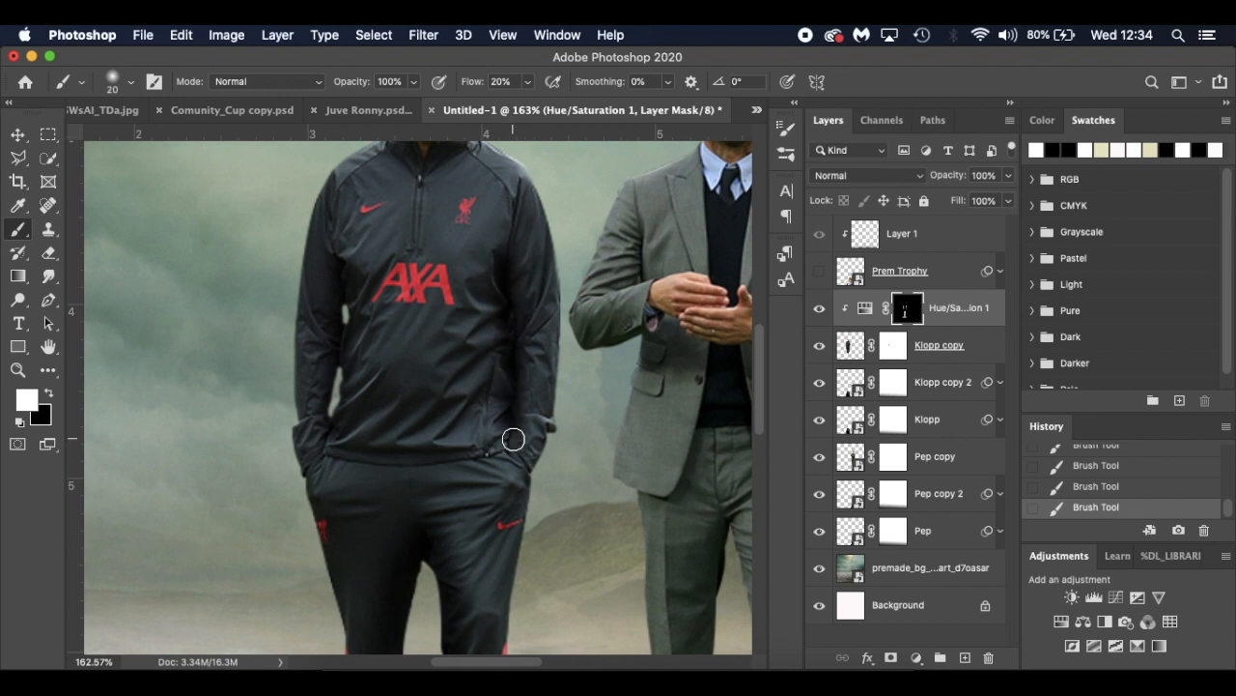
scroll(512, 439, "up", 5)
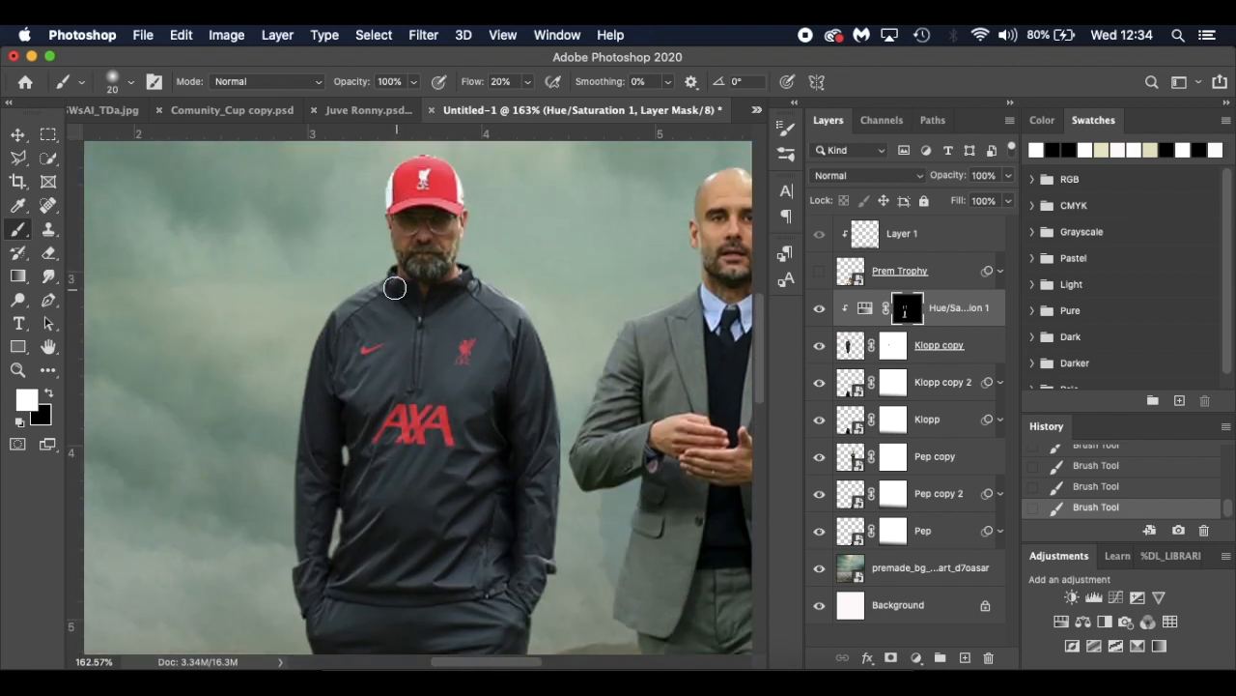
scroll(522, 329, "down", 5)
scroll(523, 330, "down", 6)
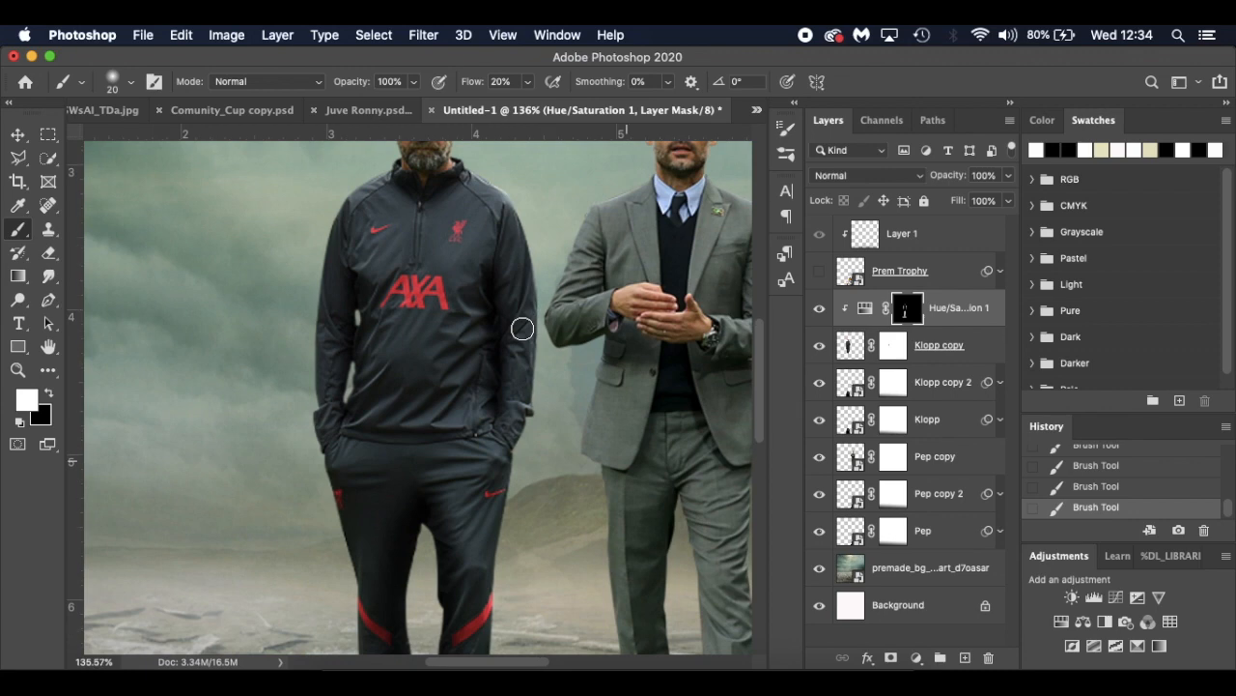
left_click(819, 308)
left_click(819, 308)
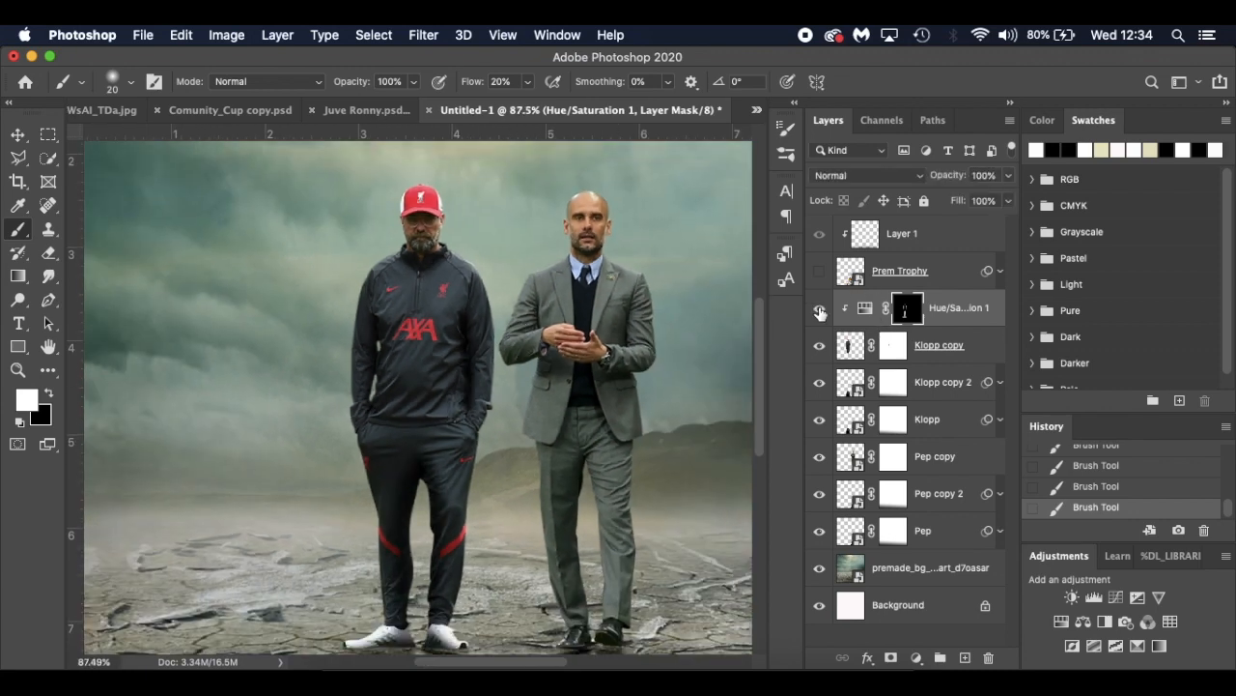
Shade the ankles and folds of Klopp's trousers on the Hue/Saturation mask with a 6 px brush at 10% flow
scroll(544, 483, "up", 2)
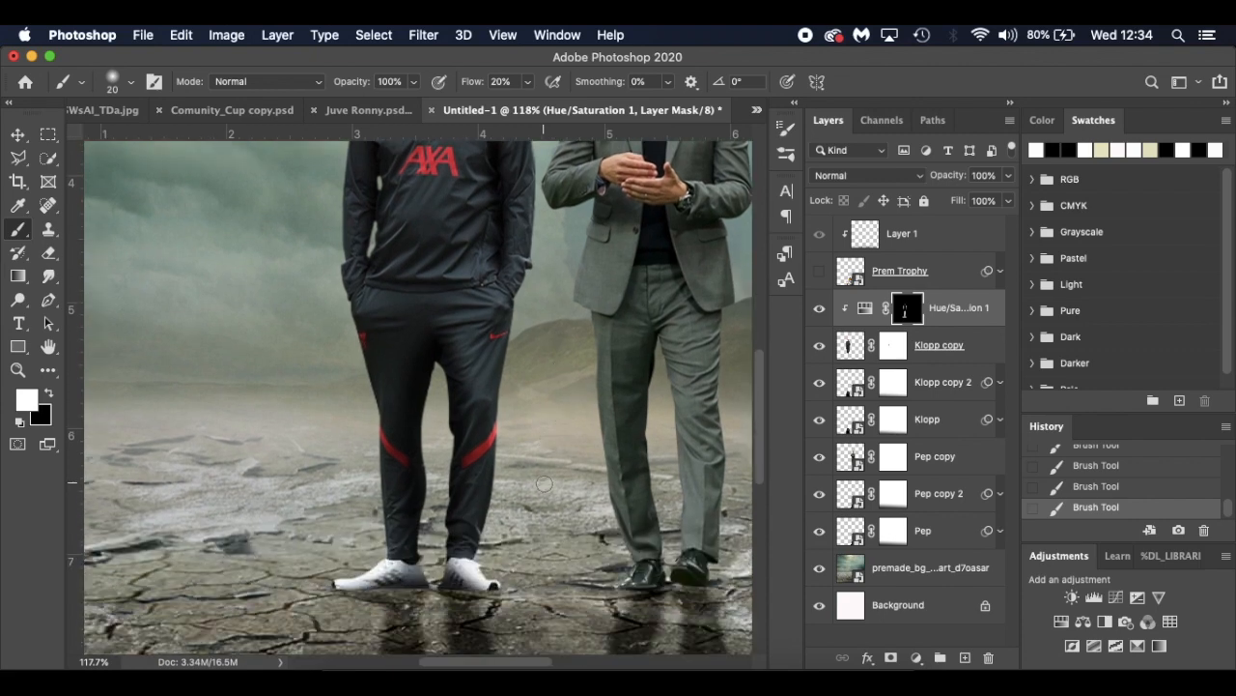
scroll(440, 512, "up", 3)
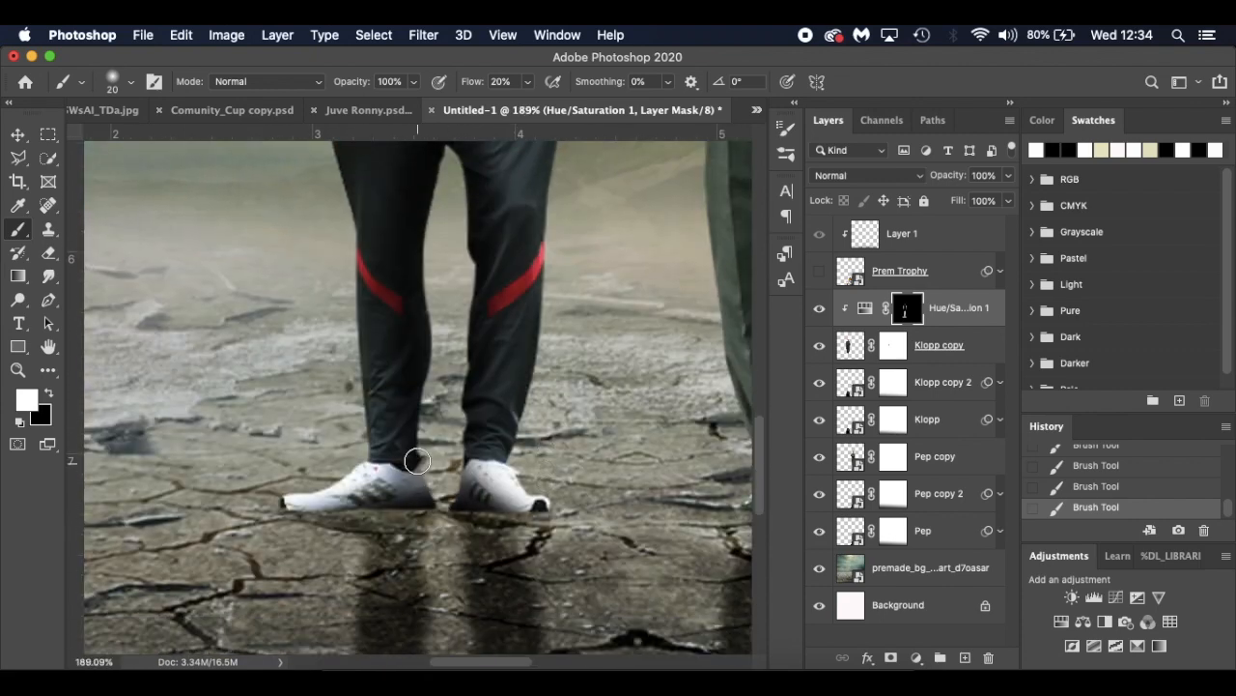
key("bracketleft")
key("bracketleft")
type("10")
key("Return")
scroll(528, 315, "up", 2)
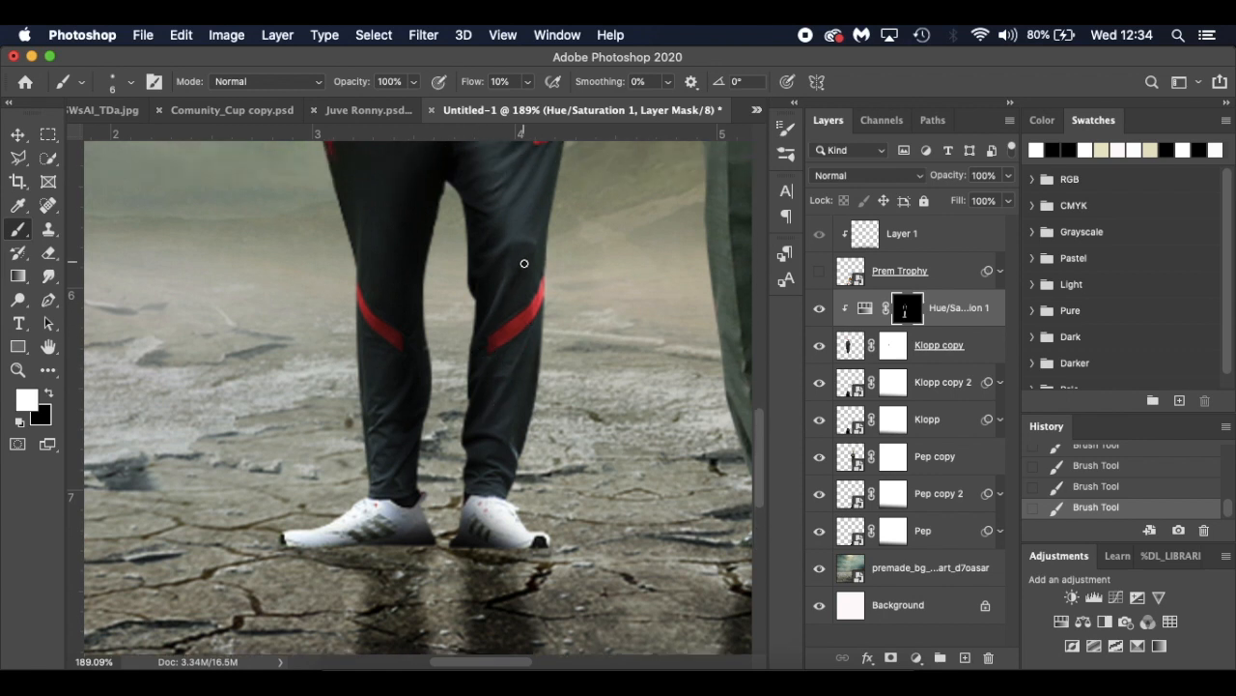
scroll(525, 261, "up", 6)
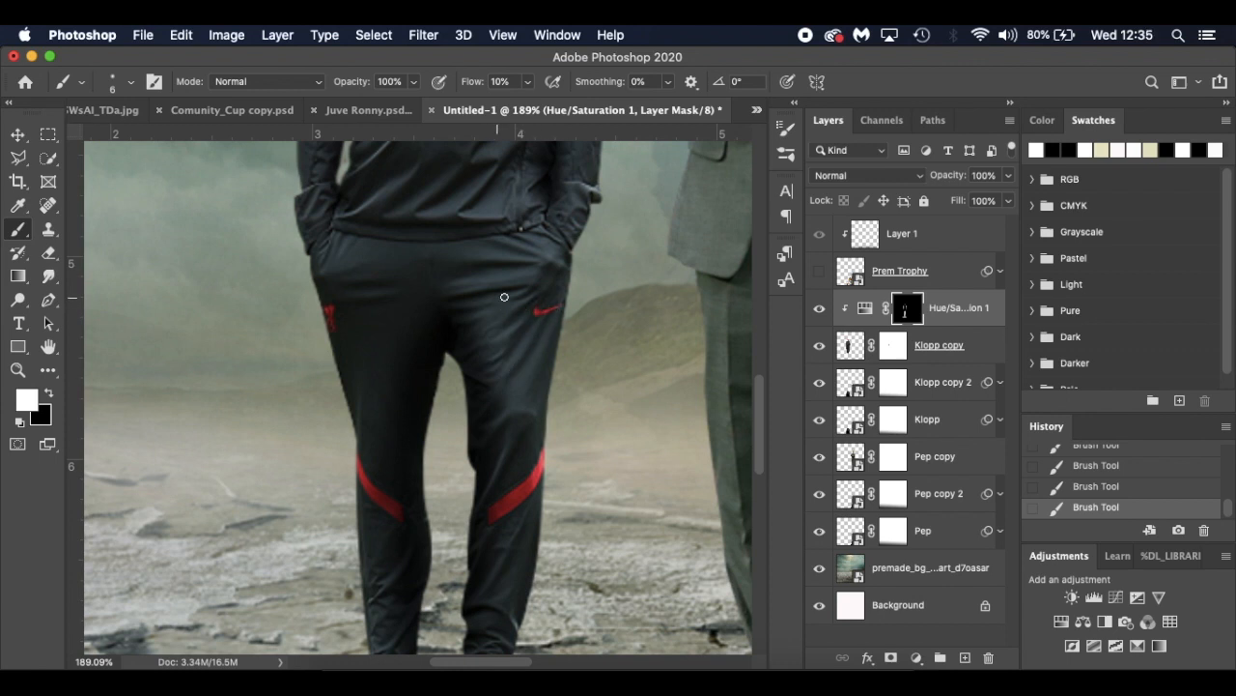
right_click(319, 291)
key("Escape")
scroll(350, 219, "up", 3)
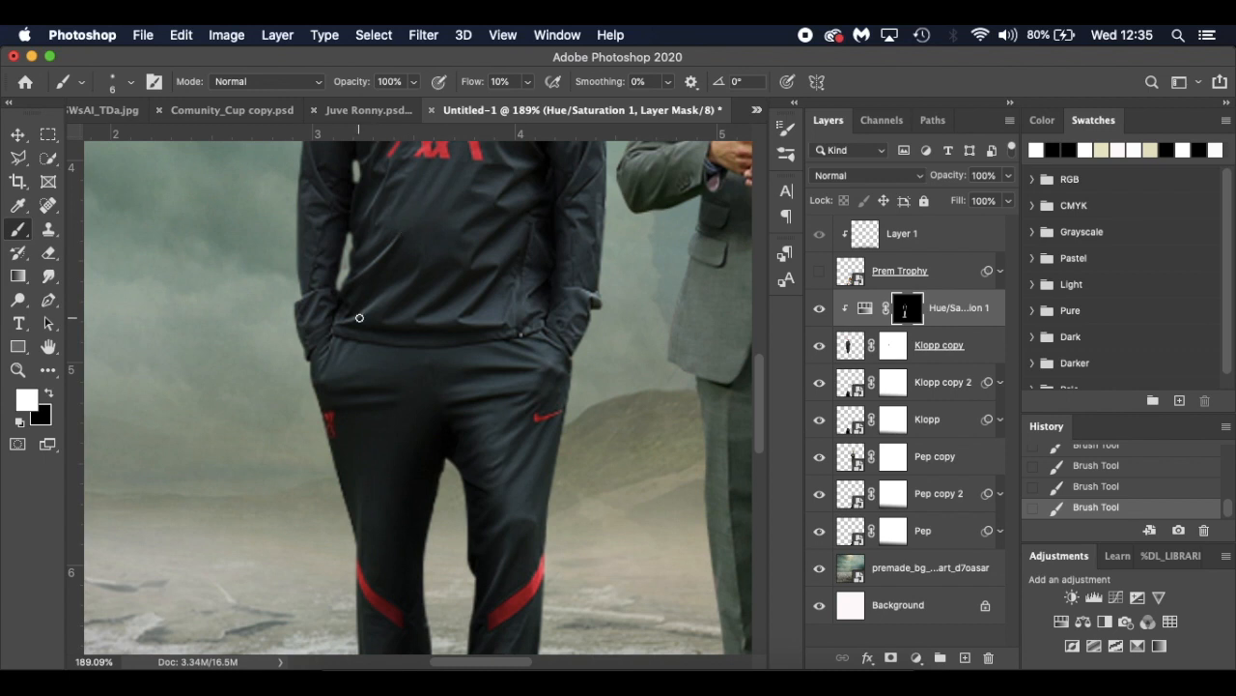
Inspect the shading on Klopp's jacket and face, and compare the figure with the Hue/Saturation layer off and on
key("bracketright")
key("bracketright")
key("bracketright")
key("bracketright")
key("bracketright")
scroll(480, 276, "up", 6)
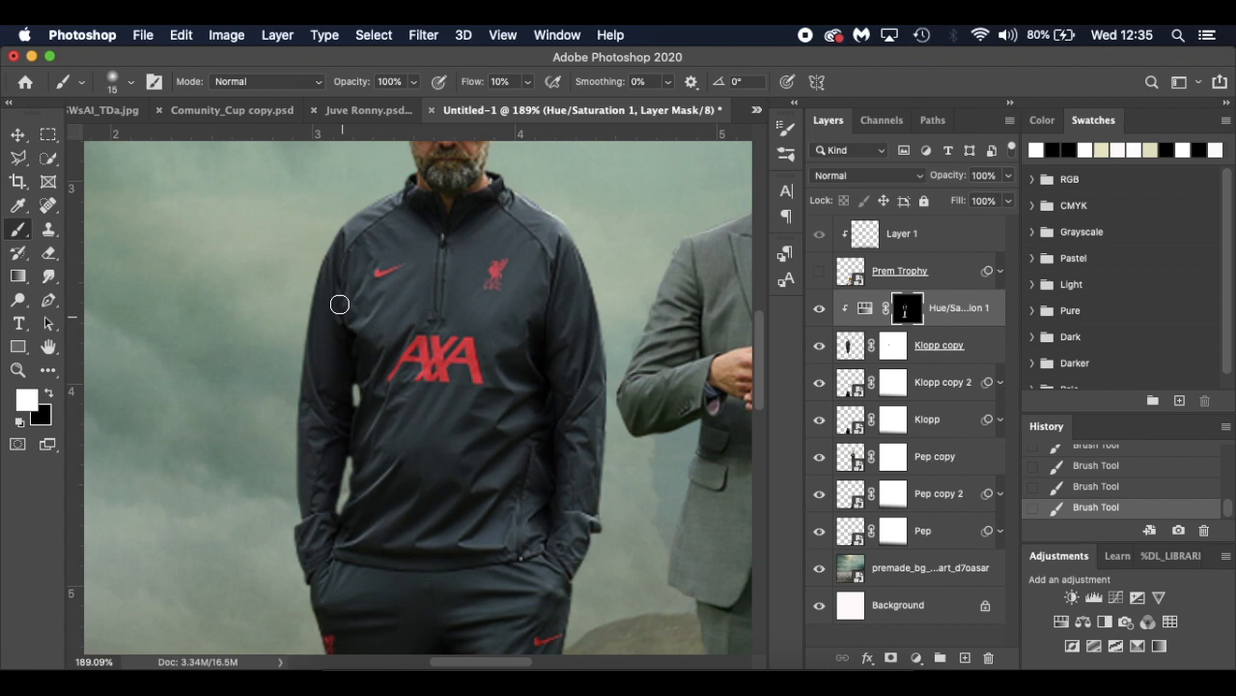
scroll(558, 319, "up", 5)
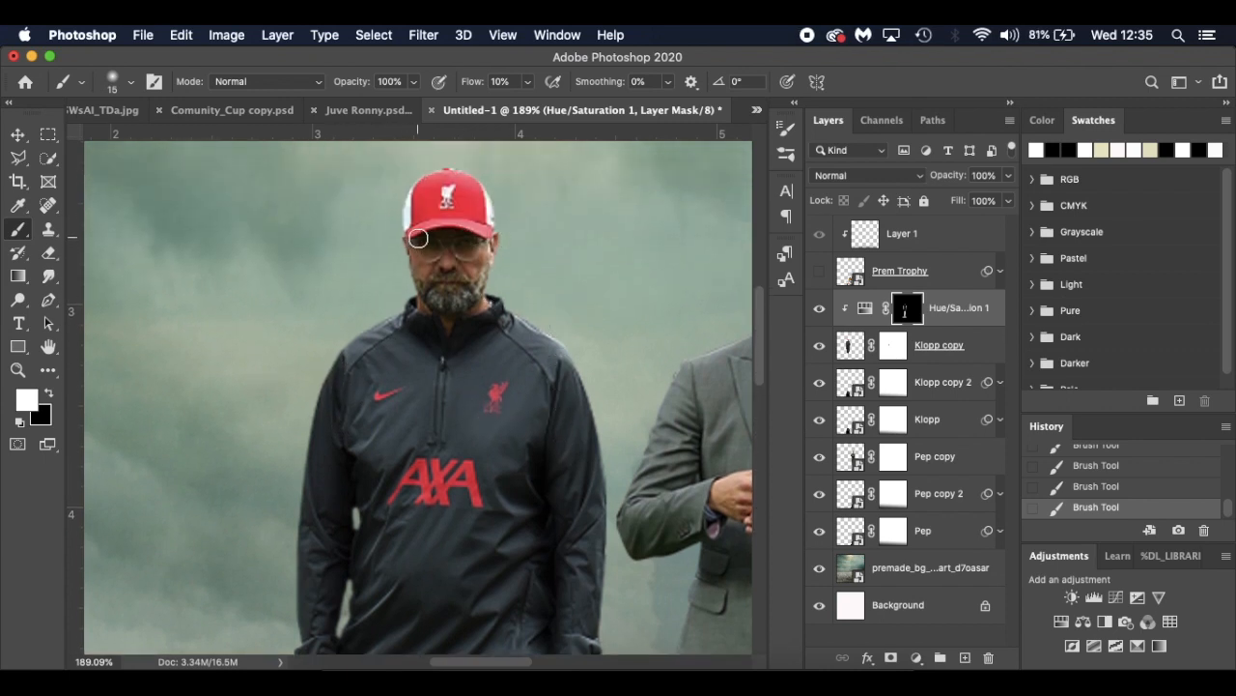
scroll(554, 343, "down", 3)
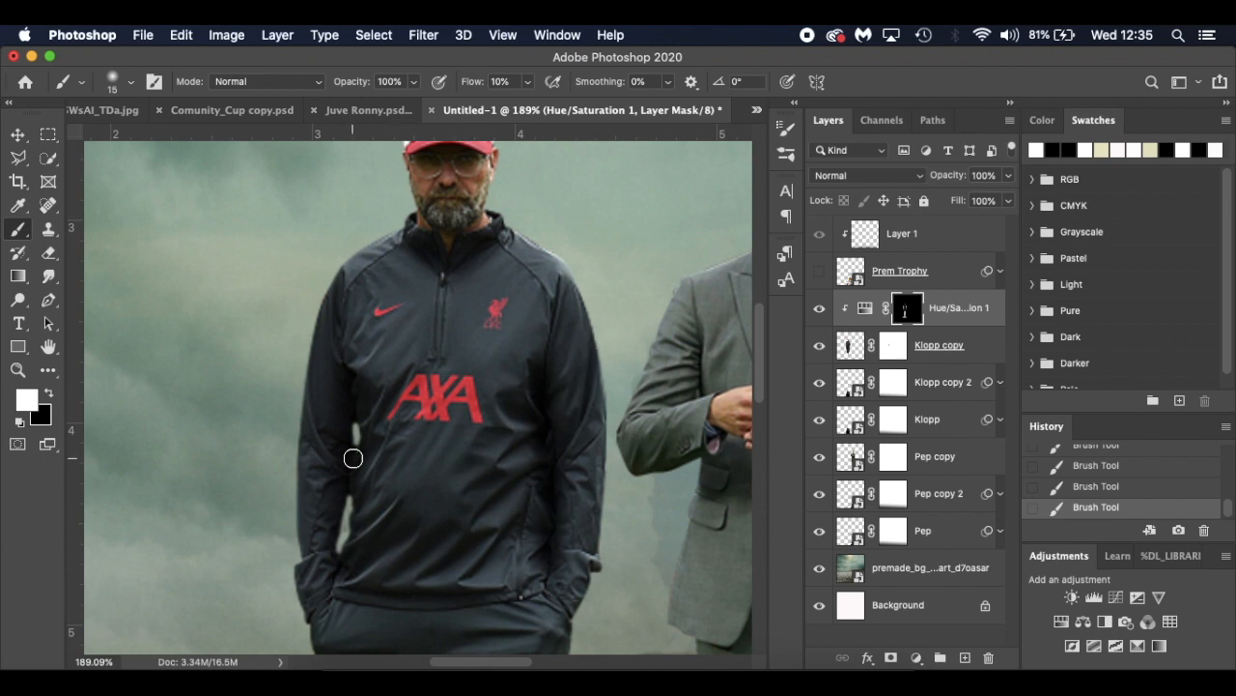
scroll(371, 508, "down", 2)
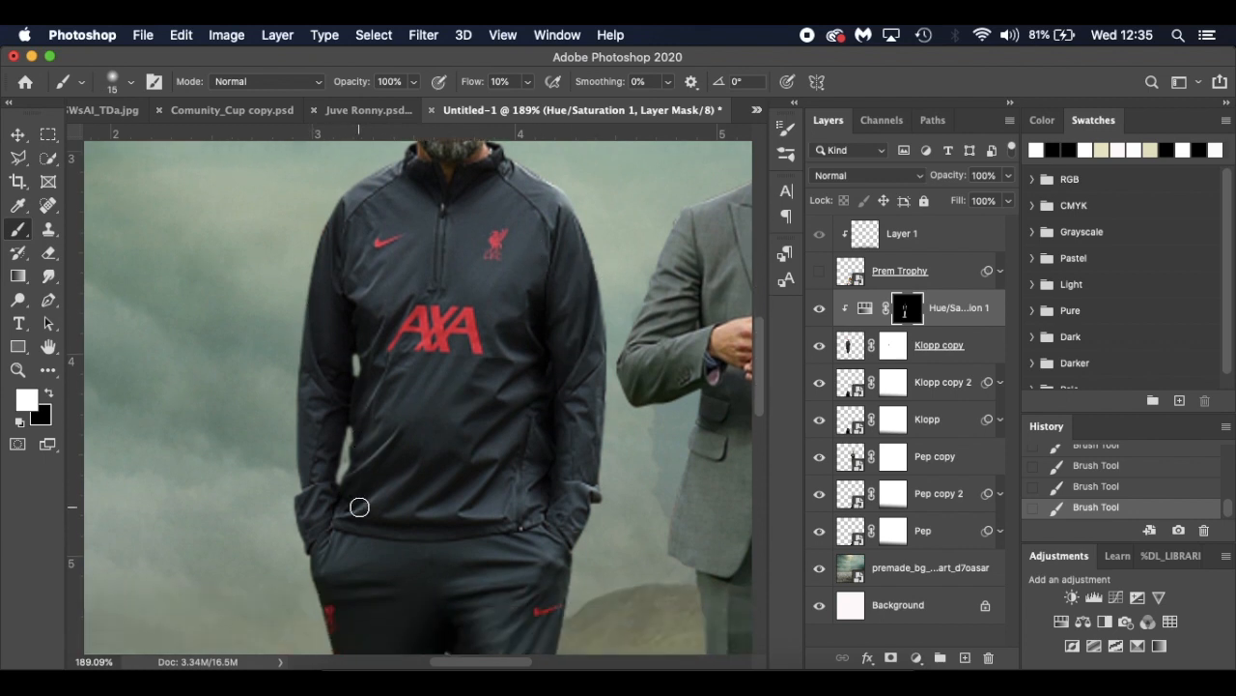
scroll(359, 506, "down", 5)
left_click(819, 309)
left_click(819, 310)
scroll(568, 437, "down", 3)
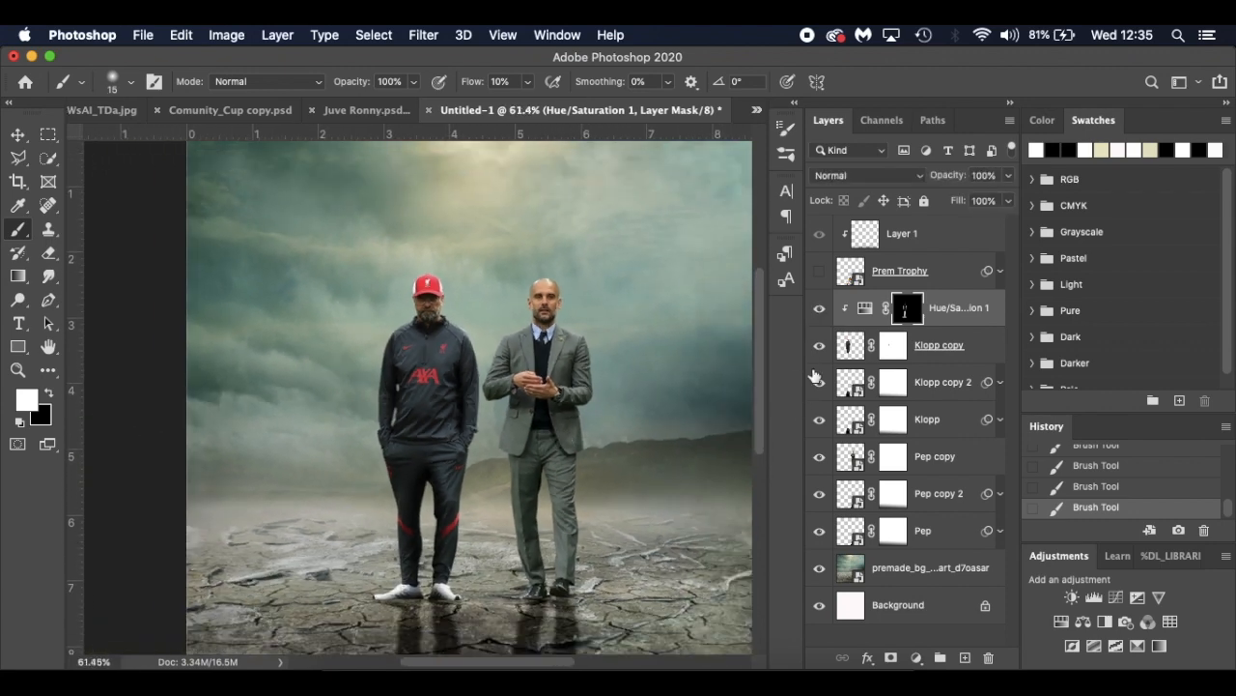
Add a new layer clipped to Klopp copy, directly above it, and make white the painting colour
left_click(979, 351)
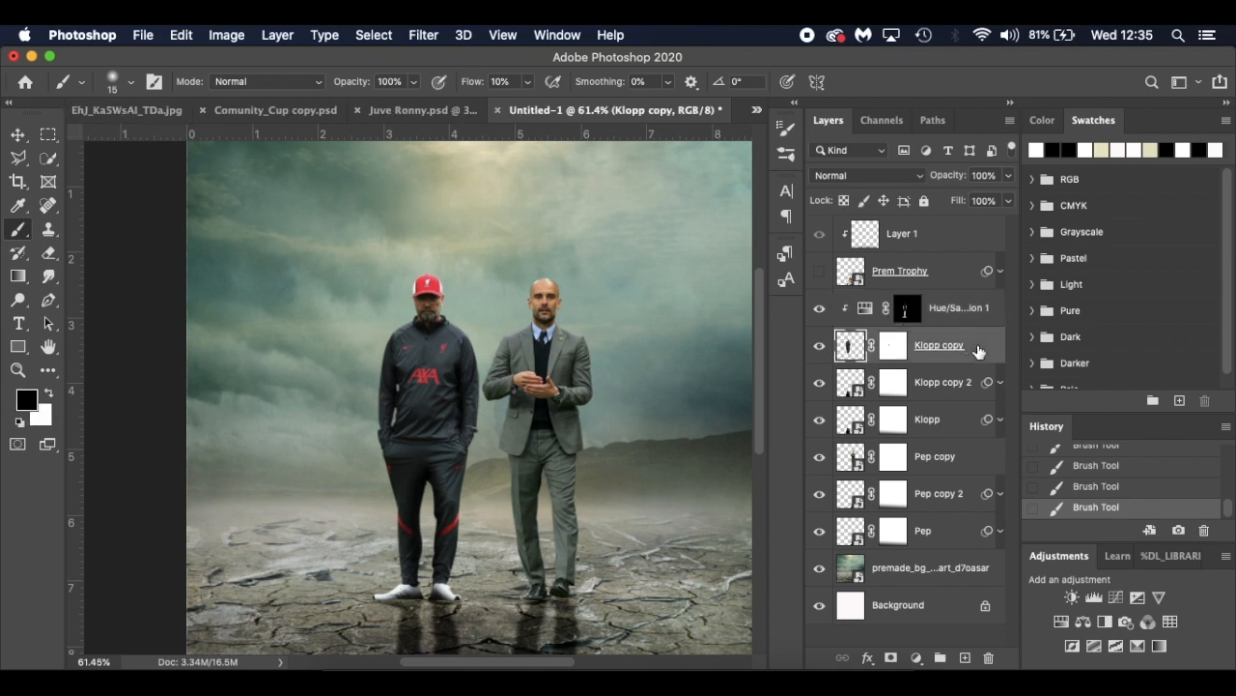
left_click(963, 657)
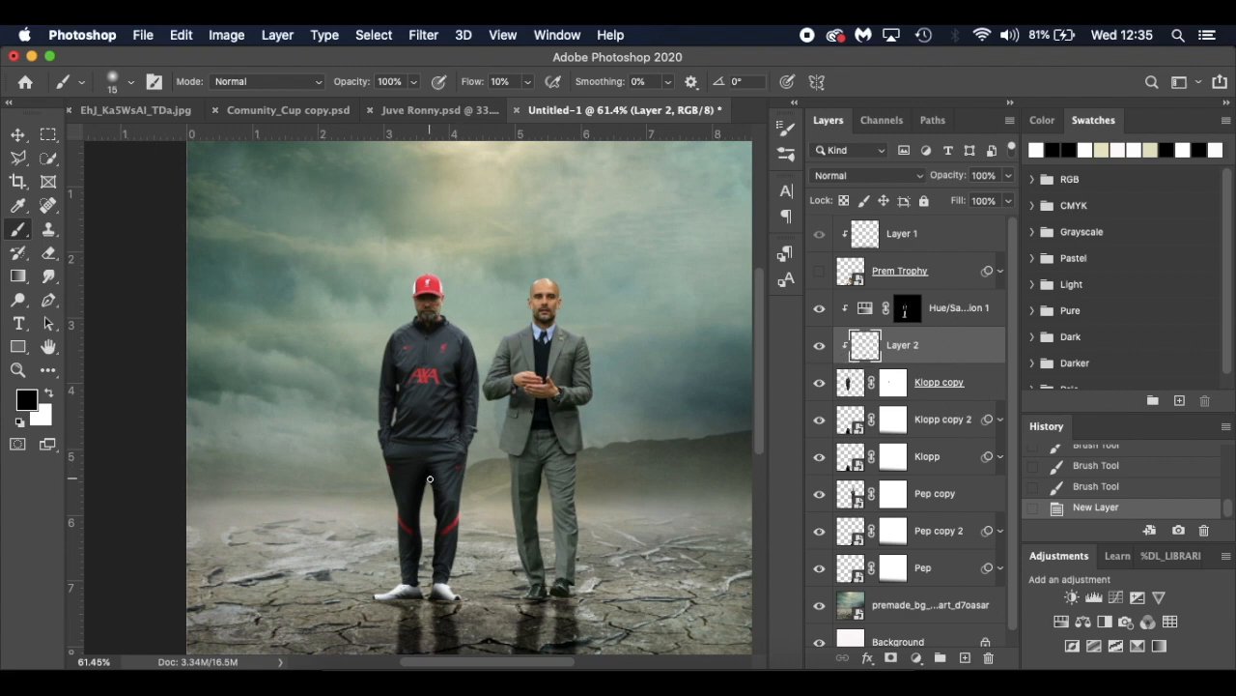
scroll(430, 478, "up", 5)
key("x")
Brush white highlights along the tops of Klopp's shoes with a 15 px brush at 10% flow
scroll(356, 415, "down", 5)
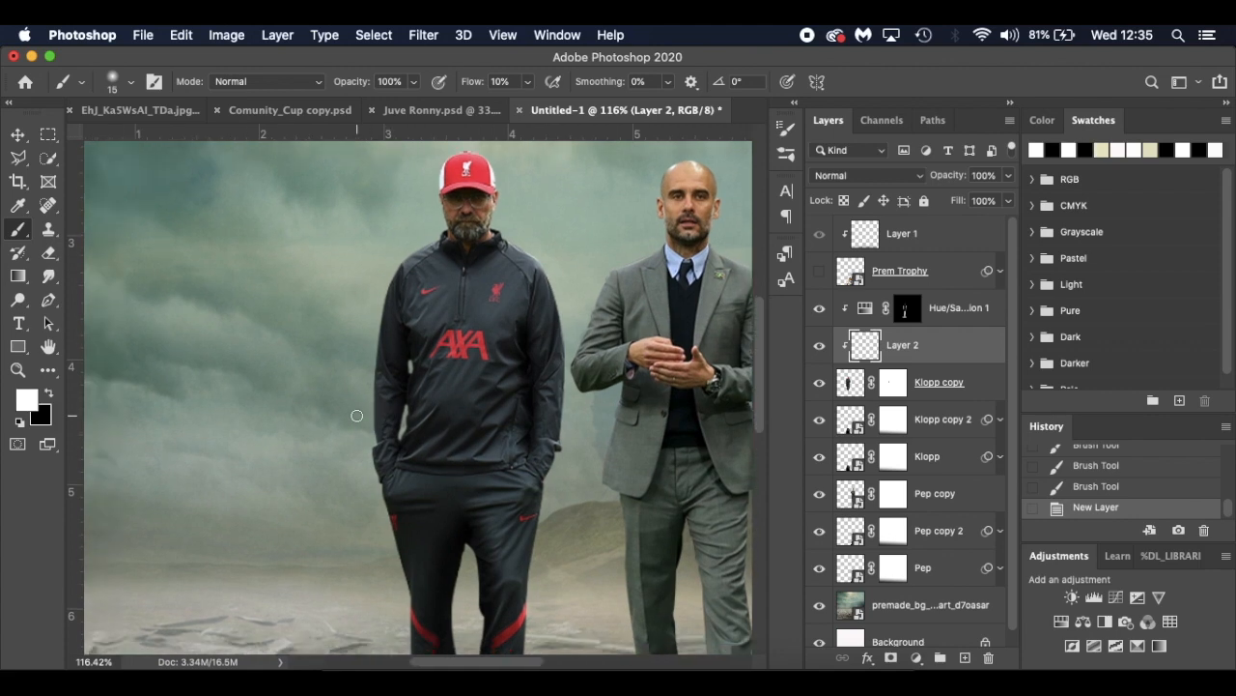
scroll(357, 415, "up", 4)
scroll(356, 416, "down", 3)
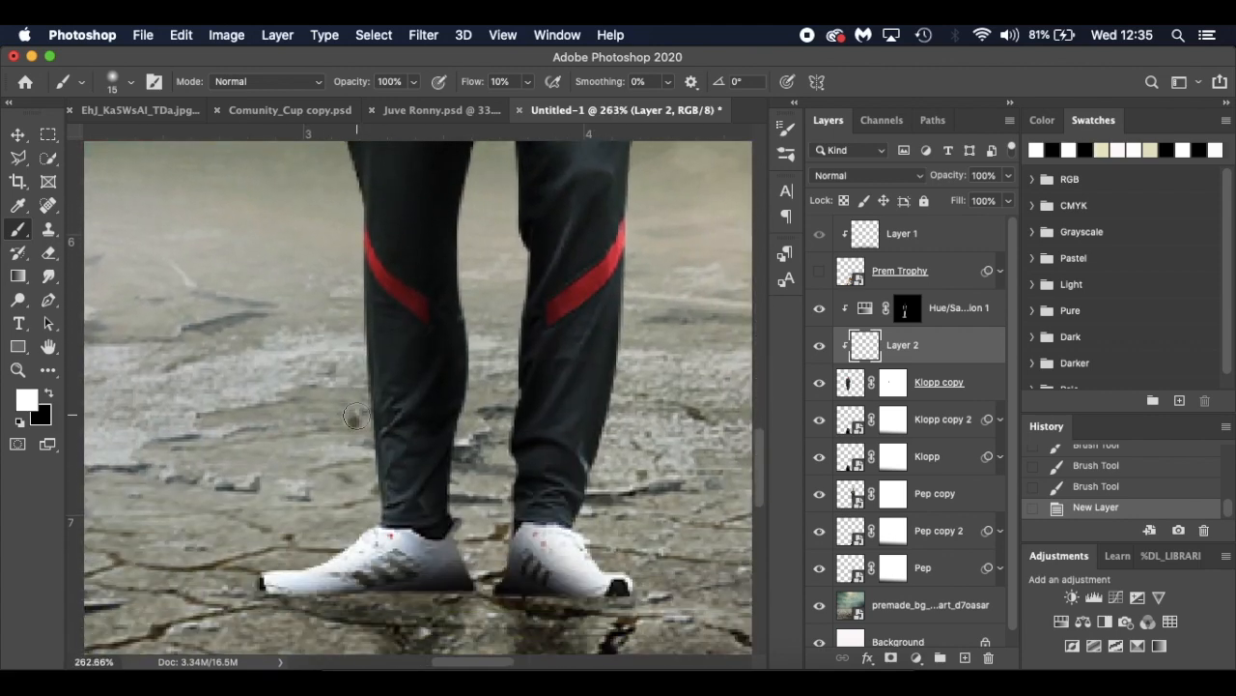
mouse_move(259, 576)
left_mouse_down()
mouse_move(340, 544)
mouse_move(381, 510)
left_mouse_up()
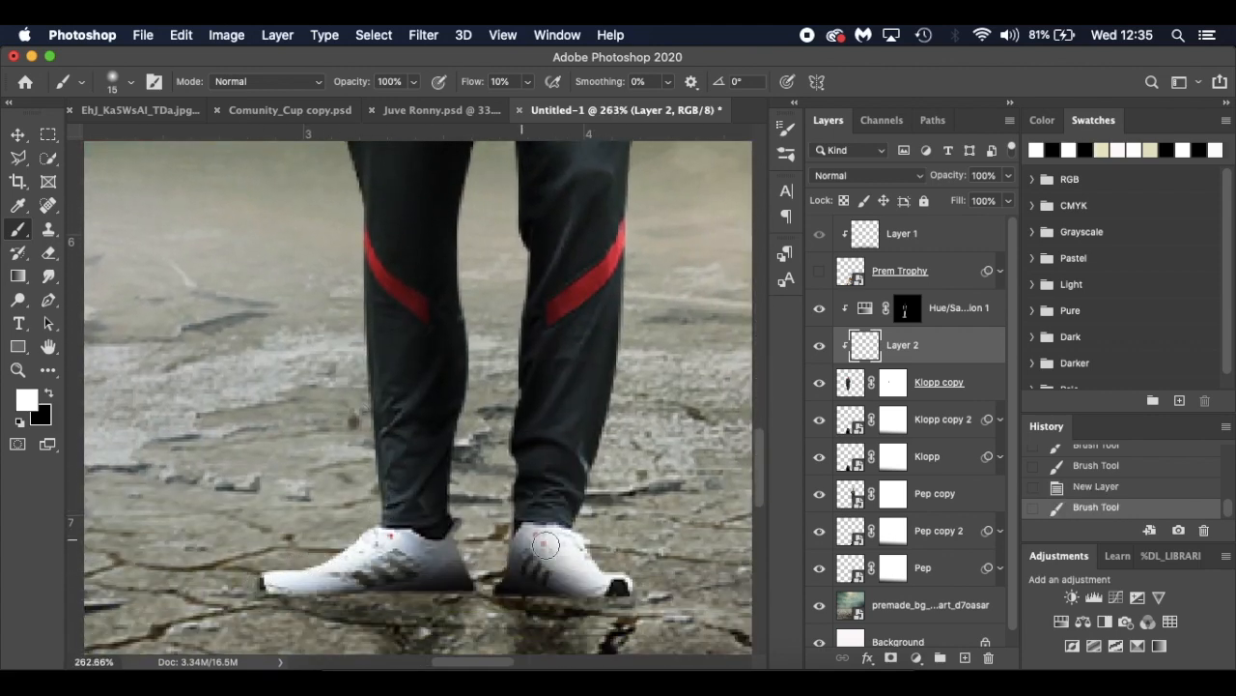
mouse_move(586, 522)
left_mouse_down()
mouse_move(587, 559)
mouse_move(623, 512)
left_mouse_up()
Paint faint white highlights on Klopp's lower trouser legs with a 5 px brush at 3% flow
key("bracketleft")
key("bracketleft")
key("bracketleft")
key("bracketleft")
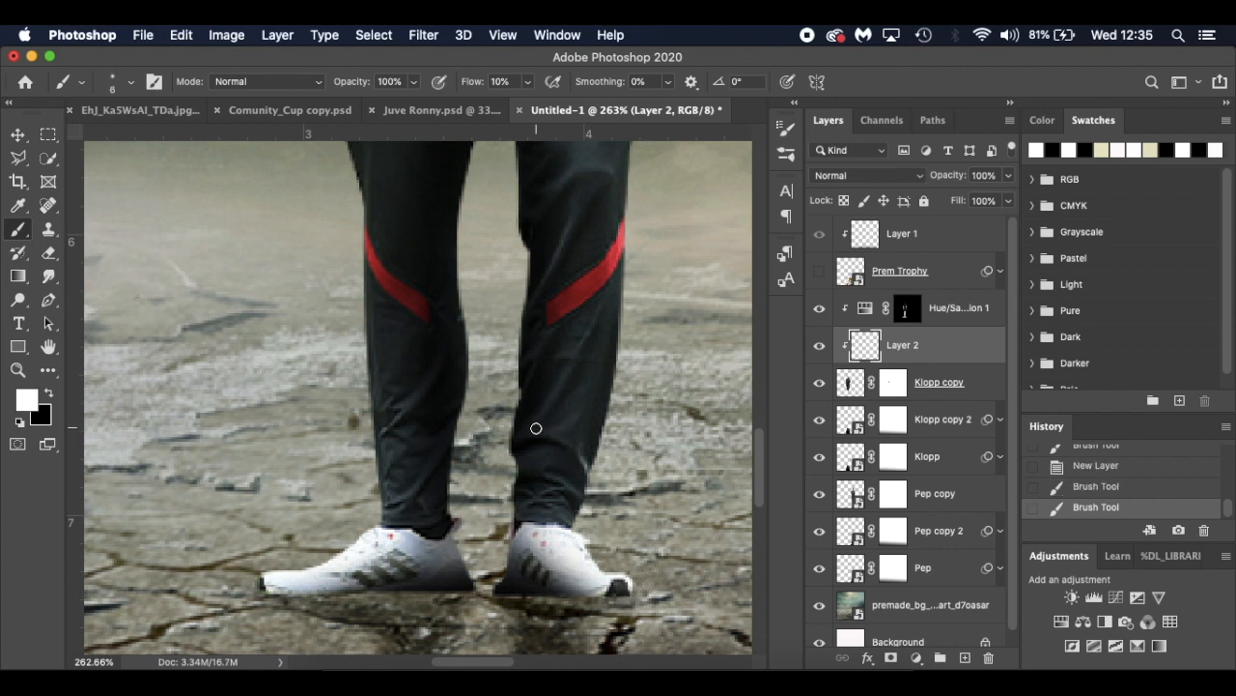
key("bracketleft")
left_click_drag(560, 386, 608, 305)
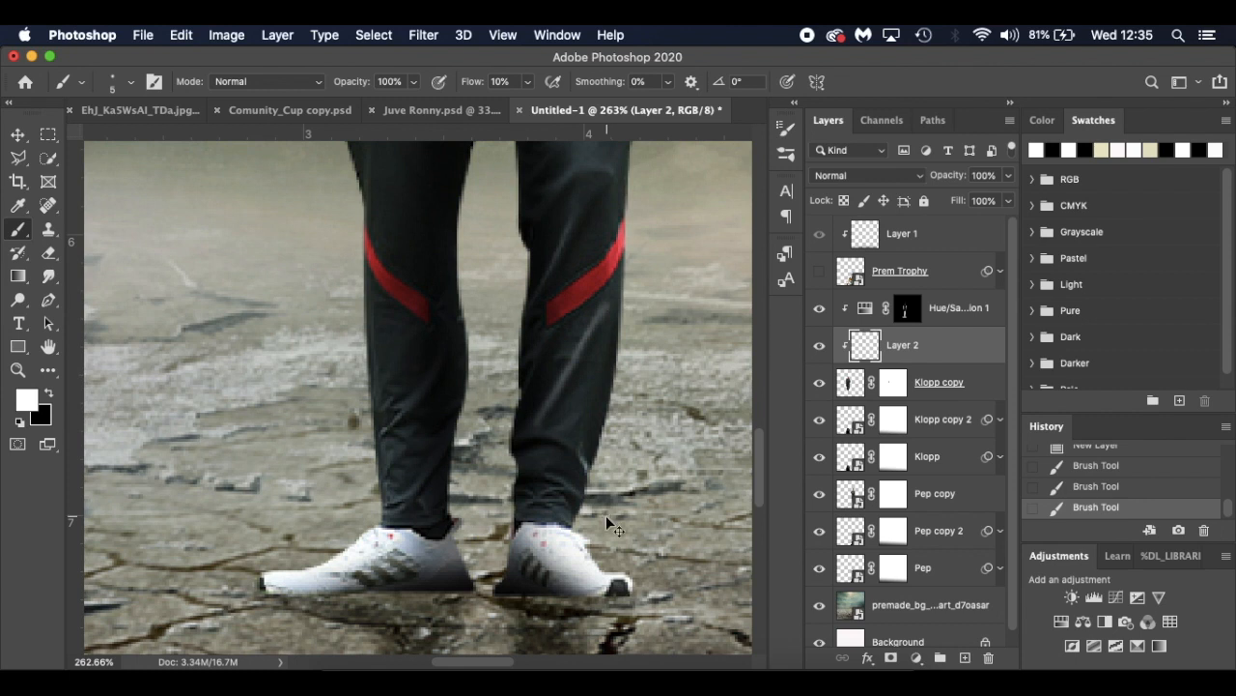
key("super+z")
left_click_drag(473, 84, 466, 84)
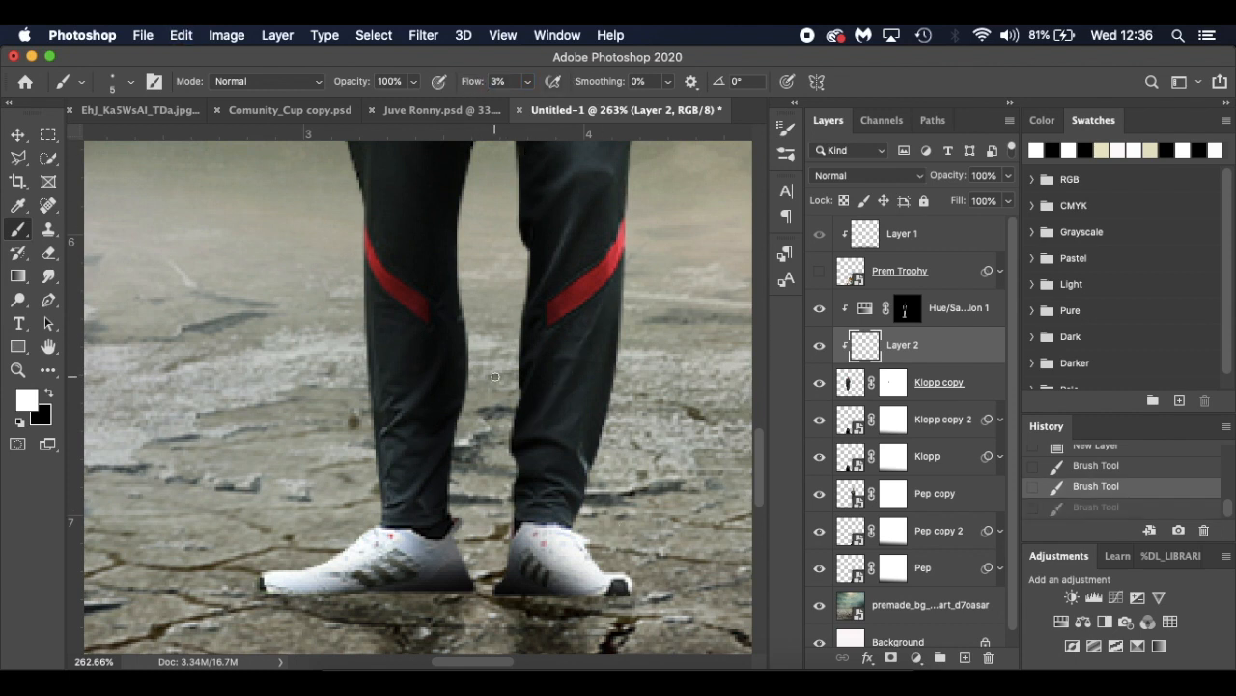
left_click_drag(554, 390, 614, 292)
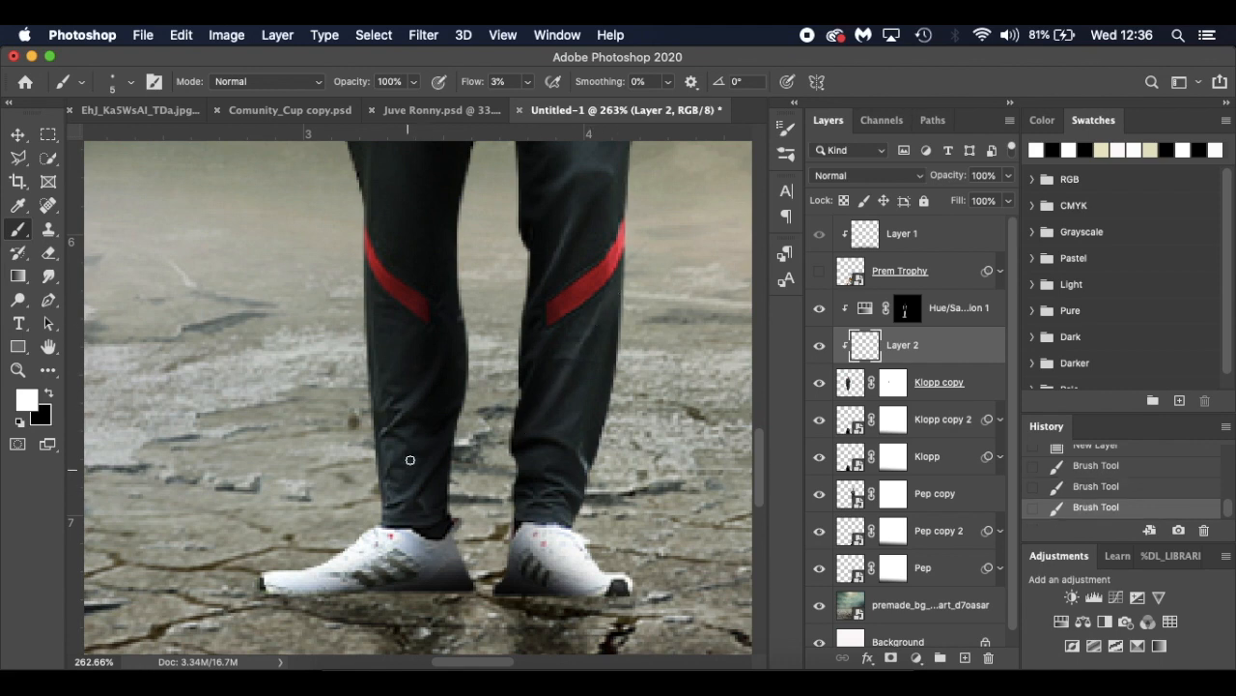
left_click_drag(387, 427, 434, 360)
Highlight the folds on Klopp's upper trousers with the brush enlarged to 9 px, and undo the last stroke
scroll(426, 471, "up", 5)
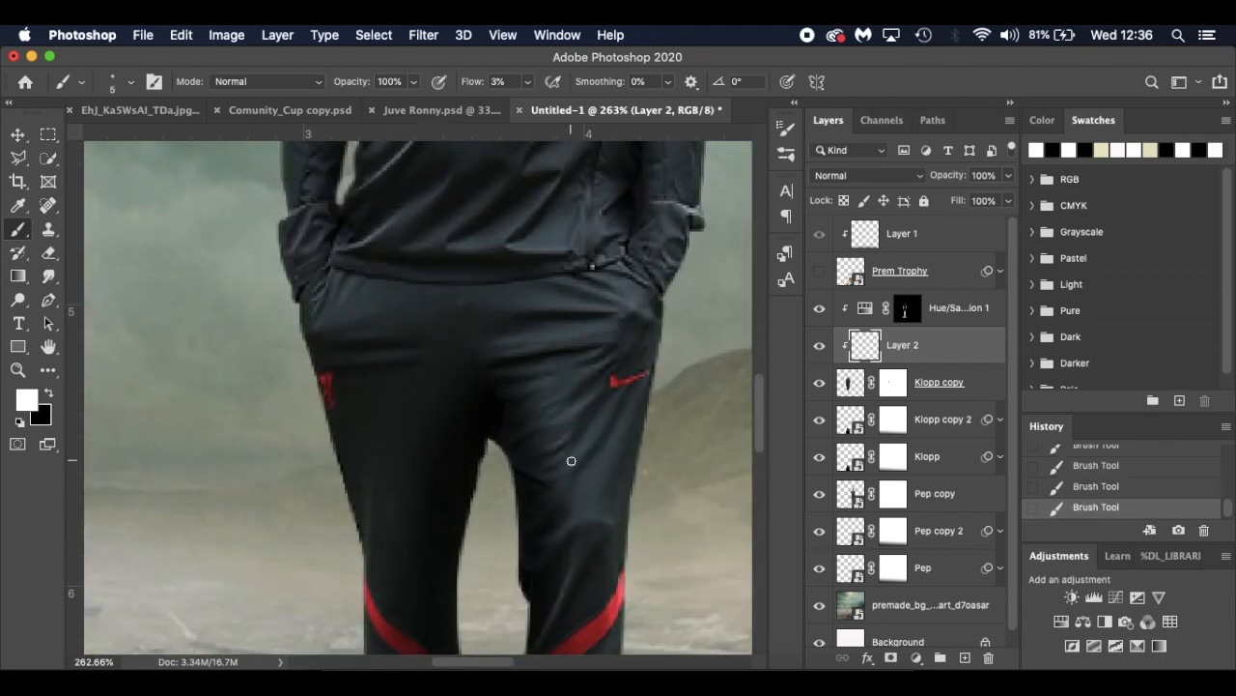
key("bracketright")
key("bracketright")
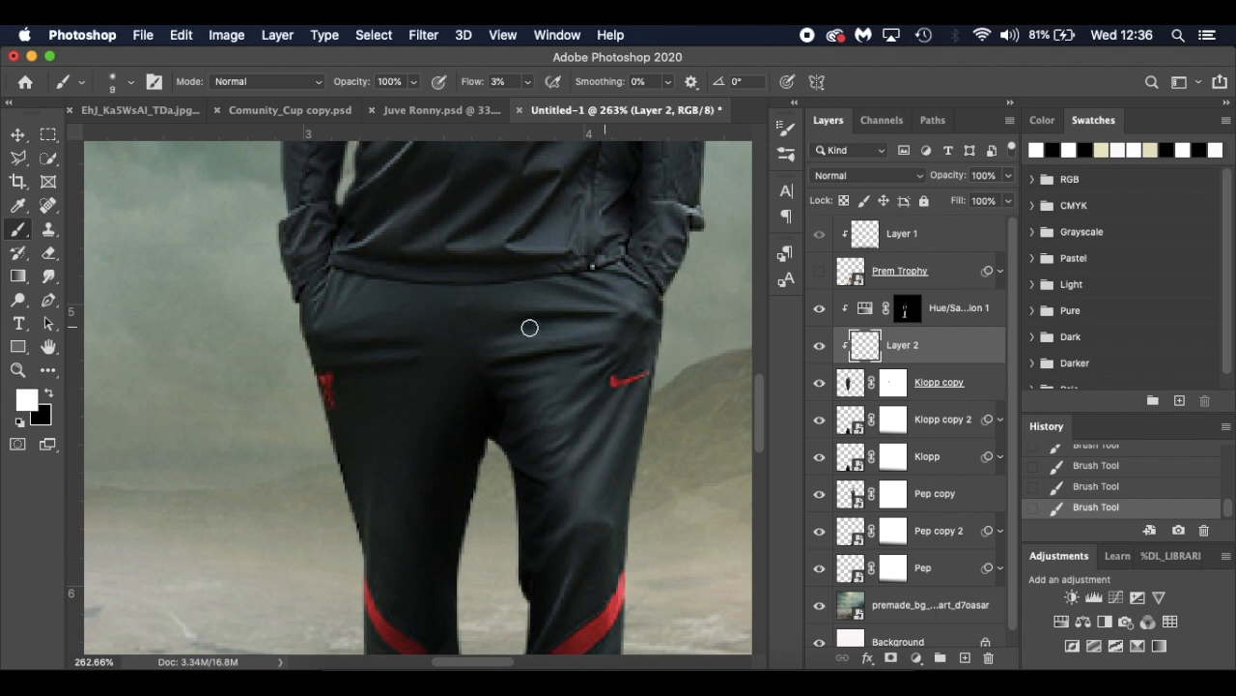
key("super+z")
Brush white highlights along both of Klopp's shoulders with a 9 px brush and a soft 30 px brush at 3% flow
scroll(378, 312, "up", 10)
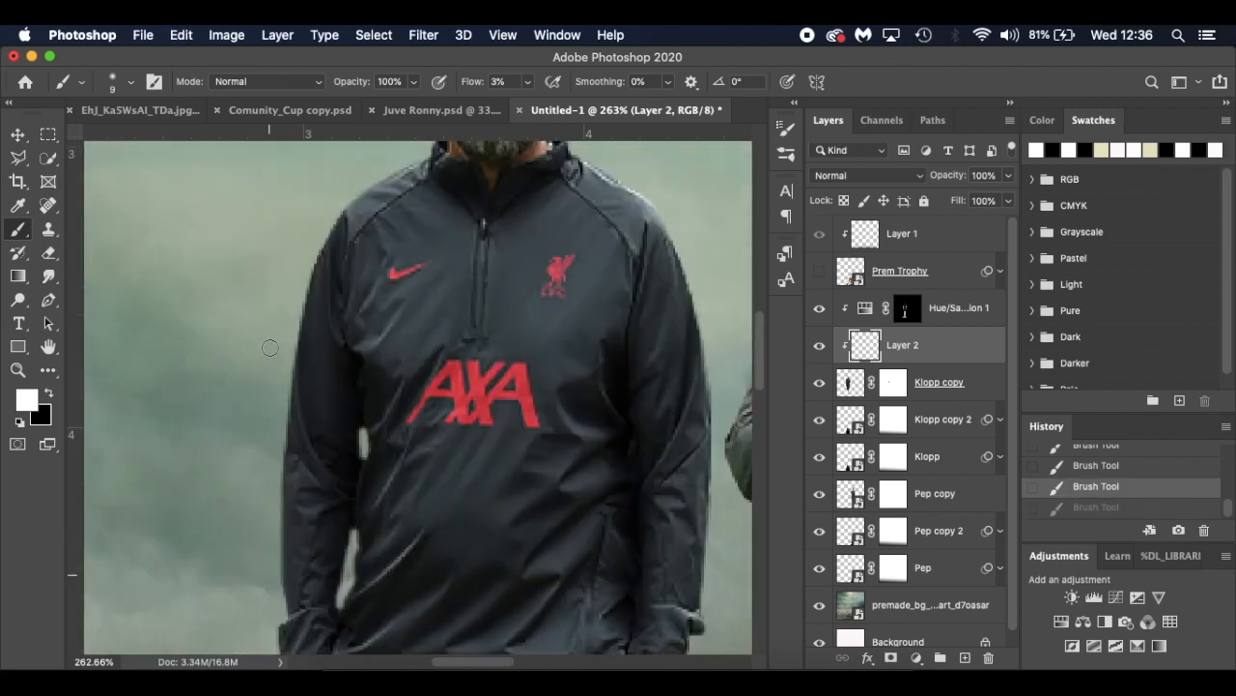
scroll(270, 348, "up", 3)
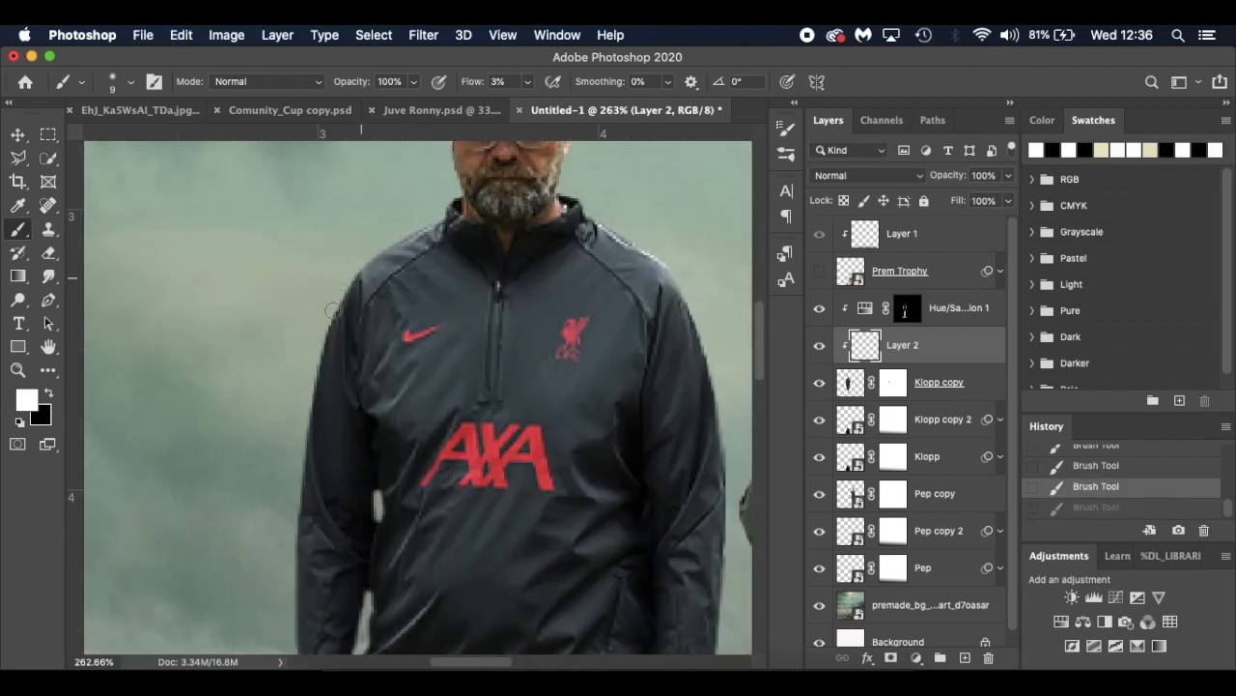
left_click_drag(434, 228, 320, 331)
left_click_drag(580, 214, 685, 280)
key("bracketright")
key("bracketright")
key("bracketright")
key("bracketright")
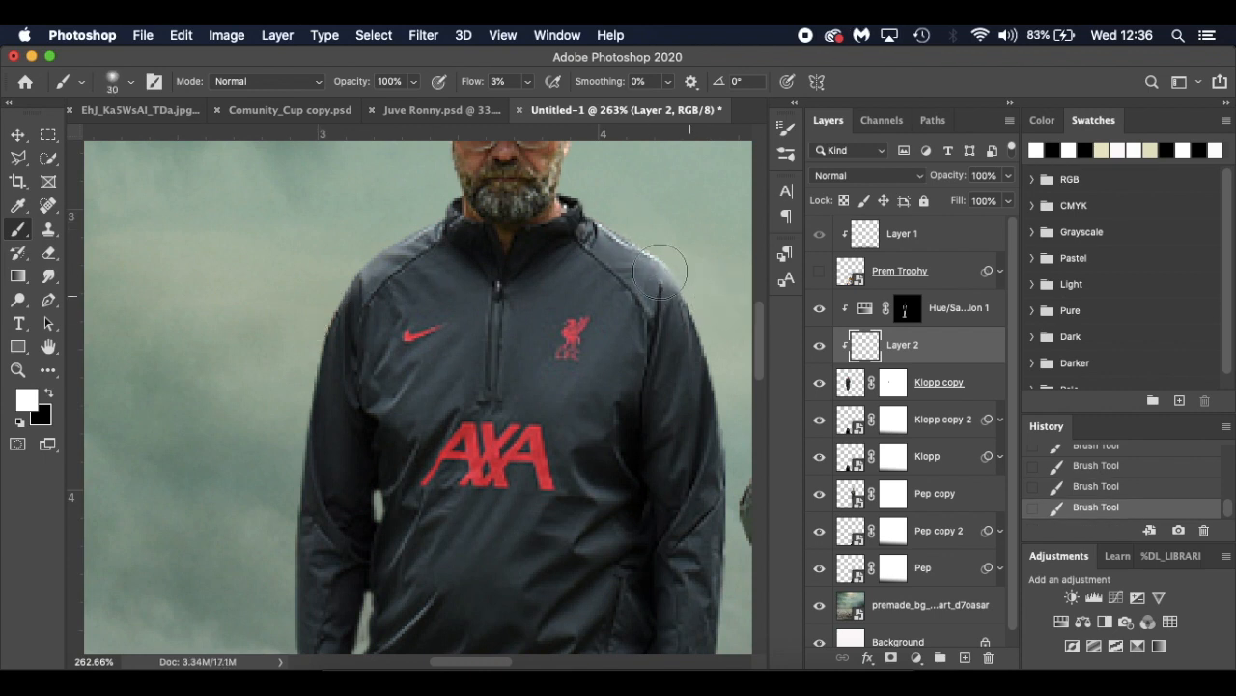
Highlight Klopp's cap and jacket folds at 3% flow with the brush reduced to 9 px and 6 px
scroll(338, 283, "up", 5)
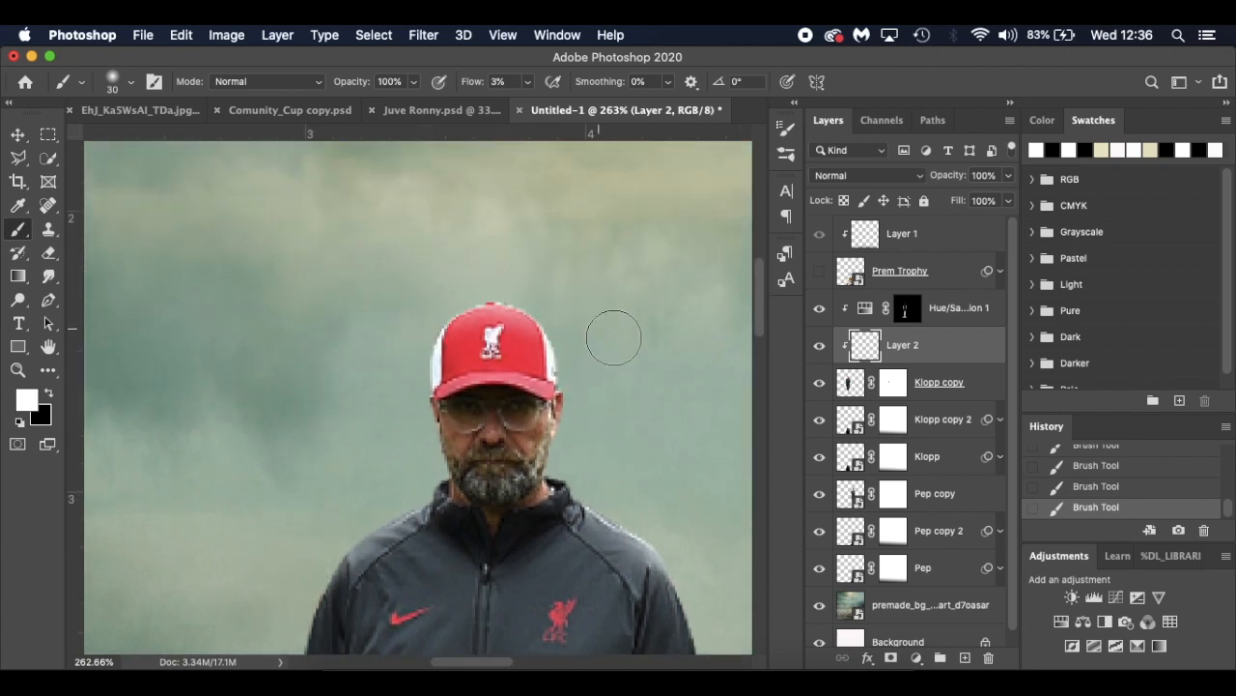
key("bracketleft")
key("bracketleft")
key("bracketleft")
key("bracketleft")
key("bracketleft")
scroll(432, 394, "down", 5)
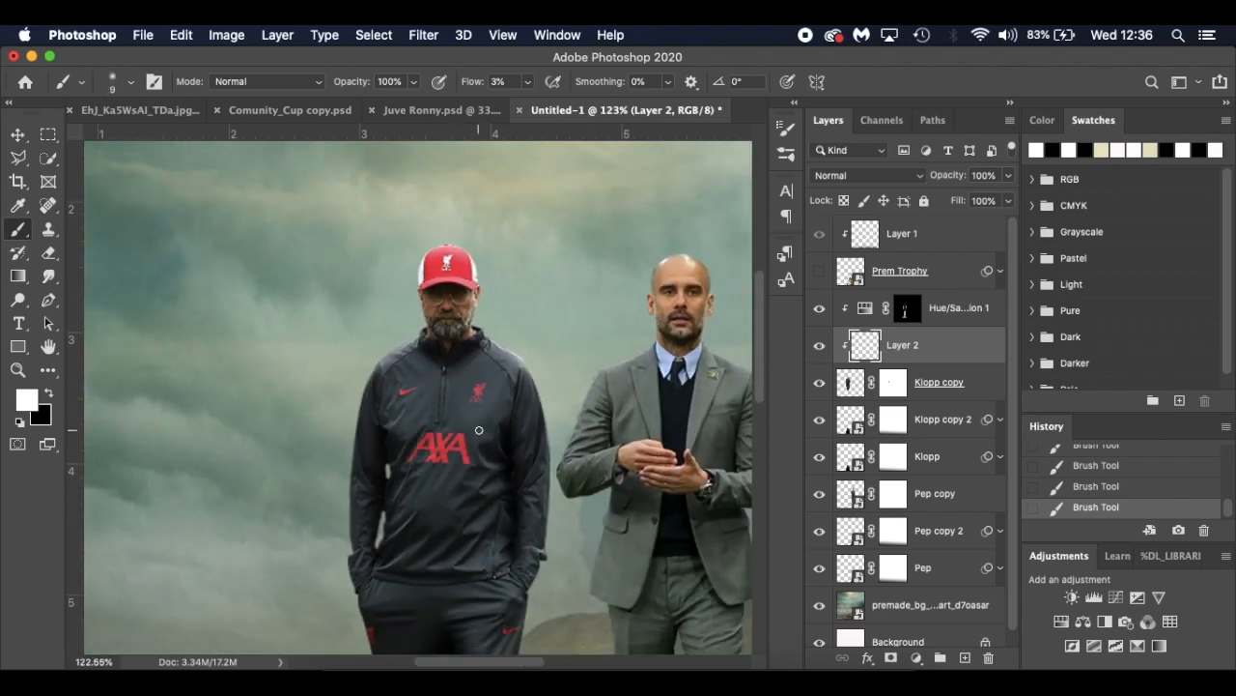
scroll(479, 430, "up", 5)
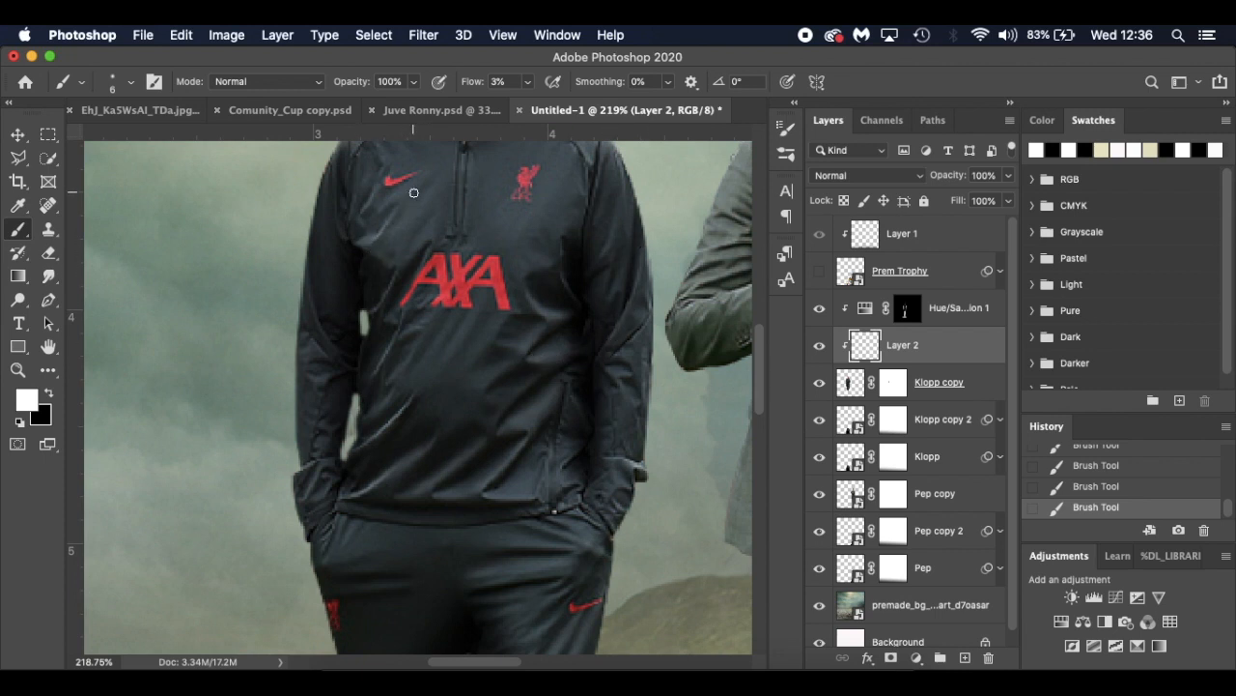
Compare the whole Klopp figure with the white highlight layer off and on
scroll(435, 291, "down", 5)
scroll(435, 291, "down", 5)
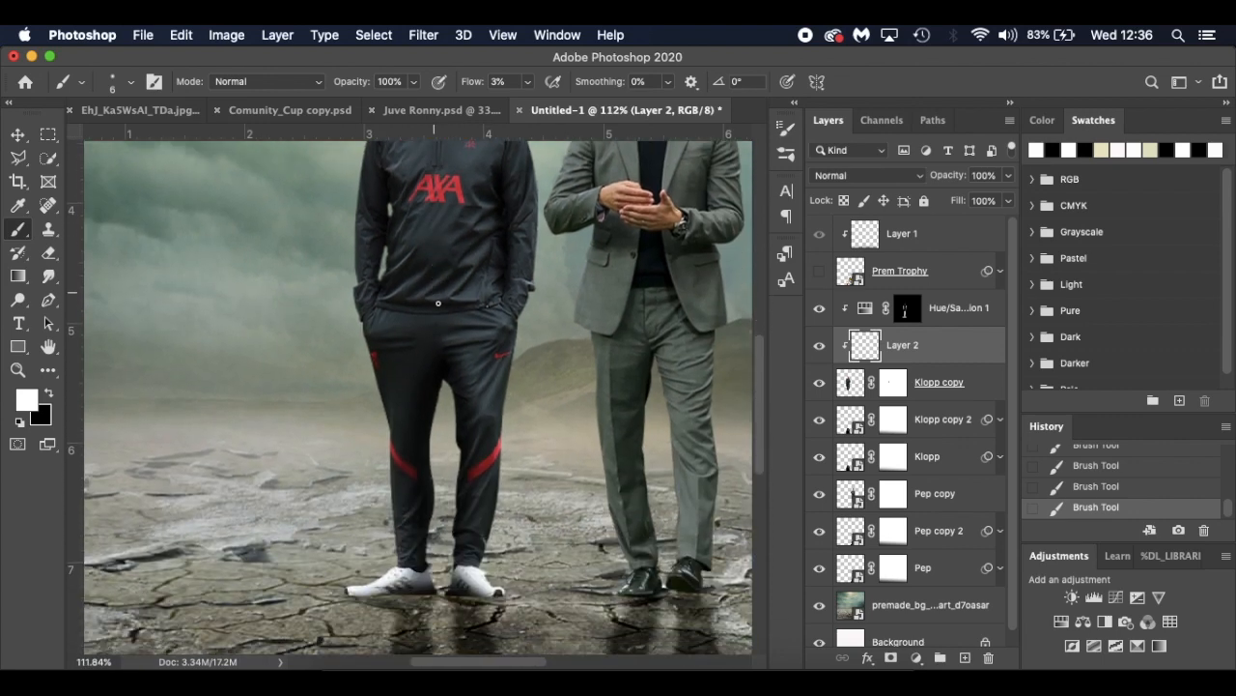
scroll(712, 388, "down", 5)
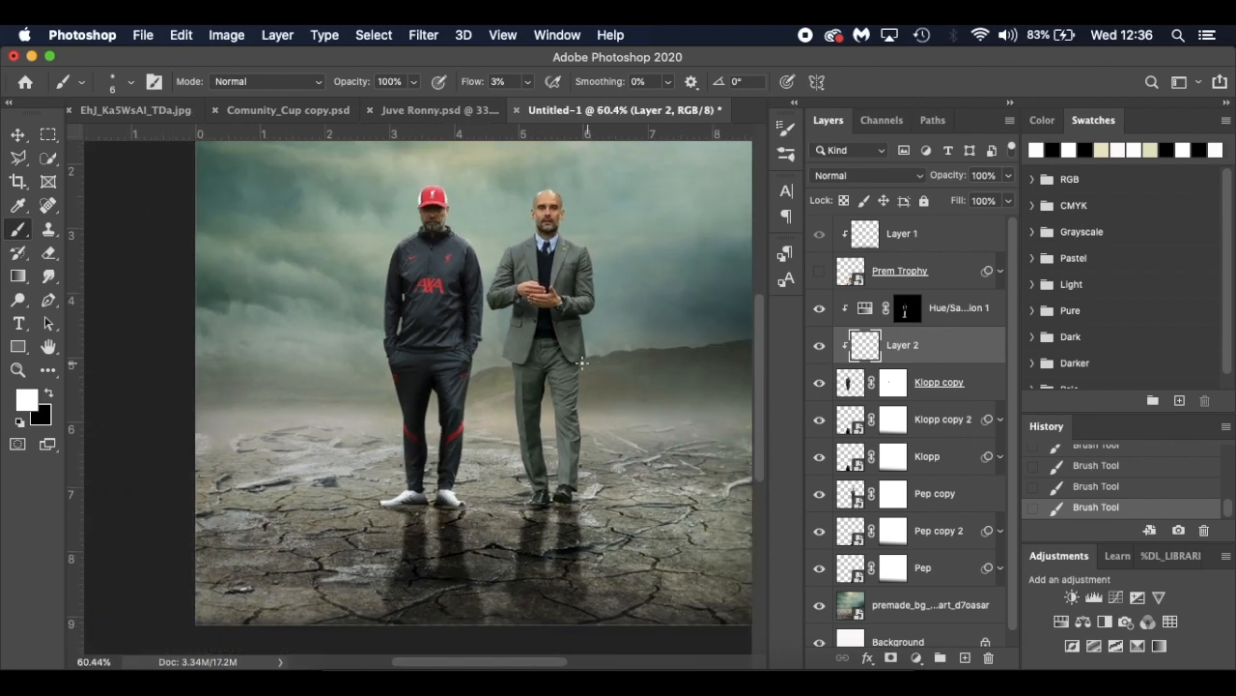
scroll(566, 357, "up", 1)
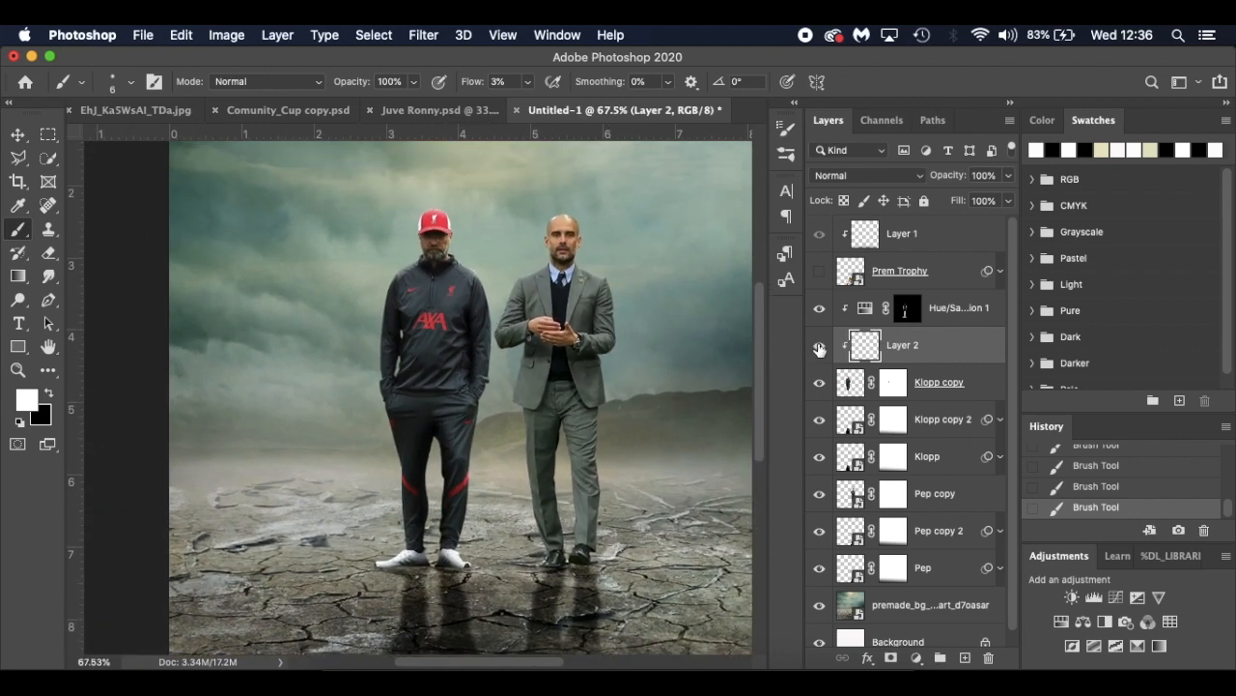
left_click(820, 347)
left_click(820, 347)
left_click(820, 346)
left_click(820, 347)
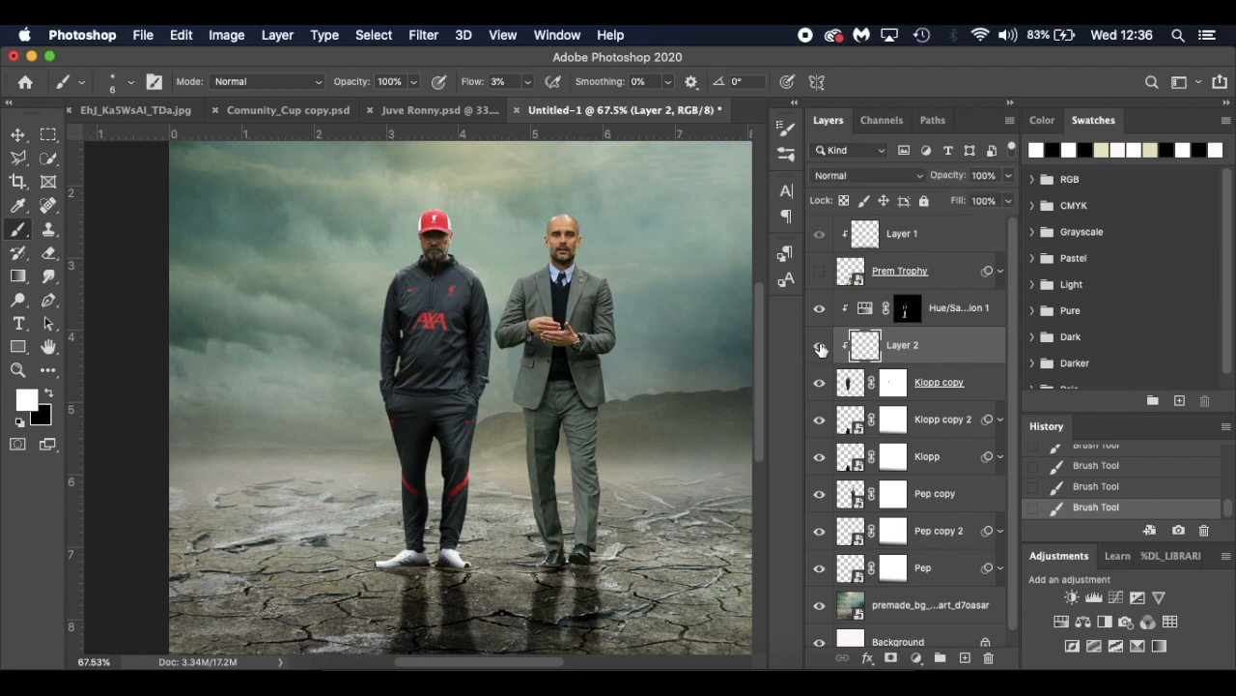
Examine the layer stack of the finished Comunity_Cup copy.psd for reference and return to the Untitled-1 document
left_click(307, 111)
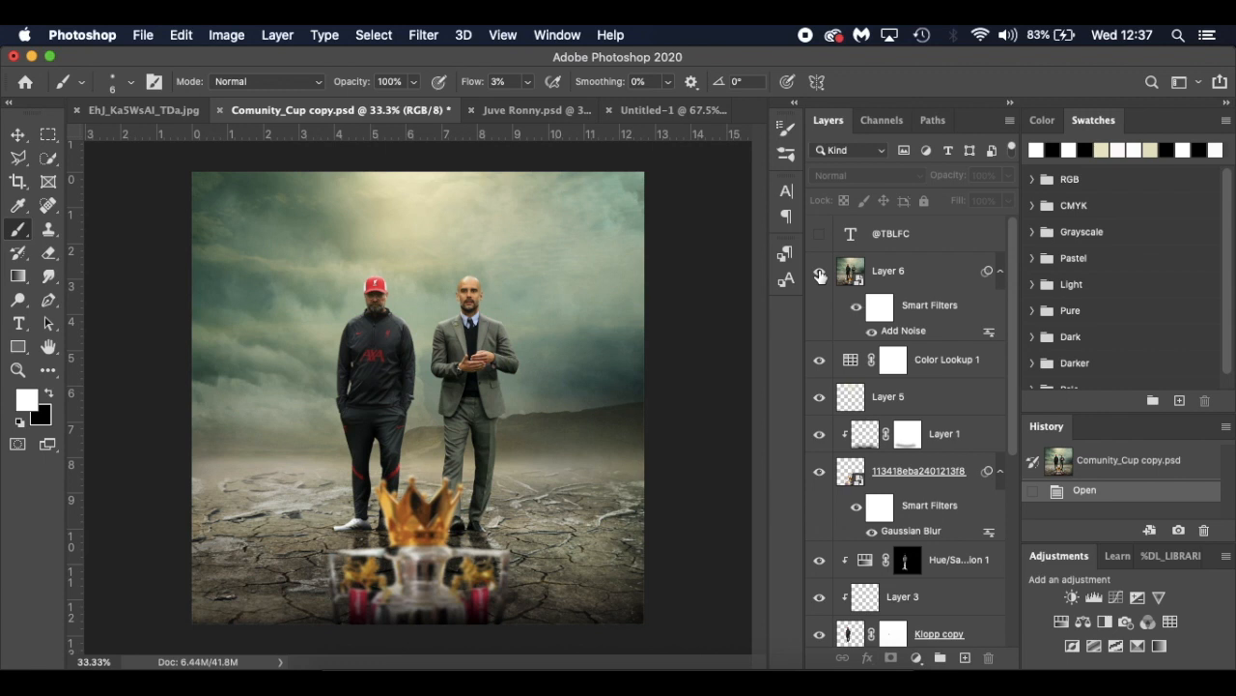
scroll(906, 555, "down", 3)
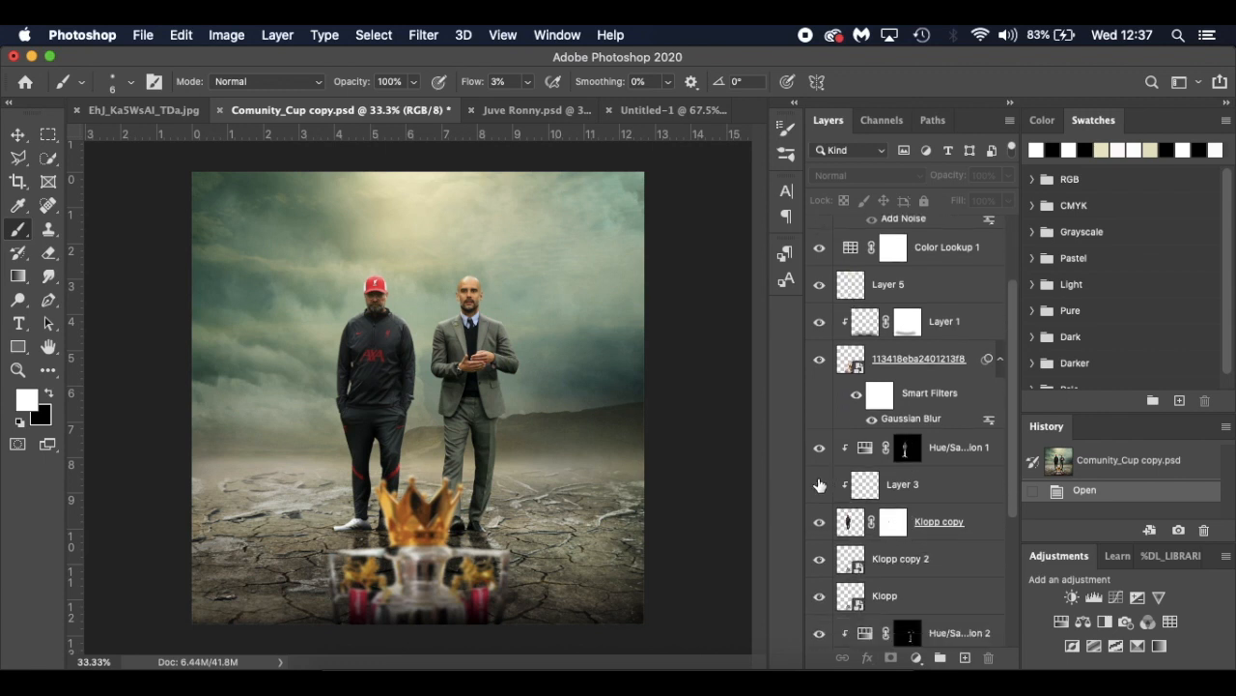
left_click(645, 113)
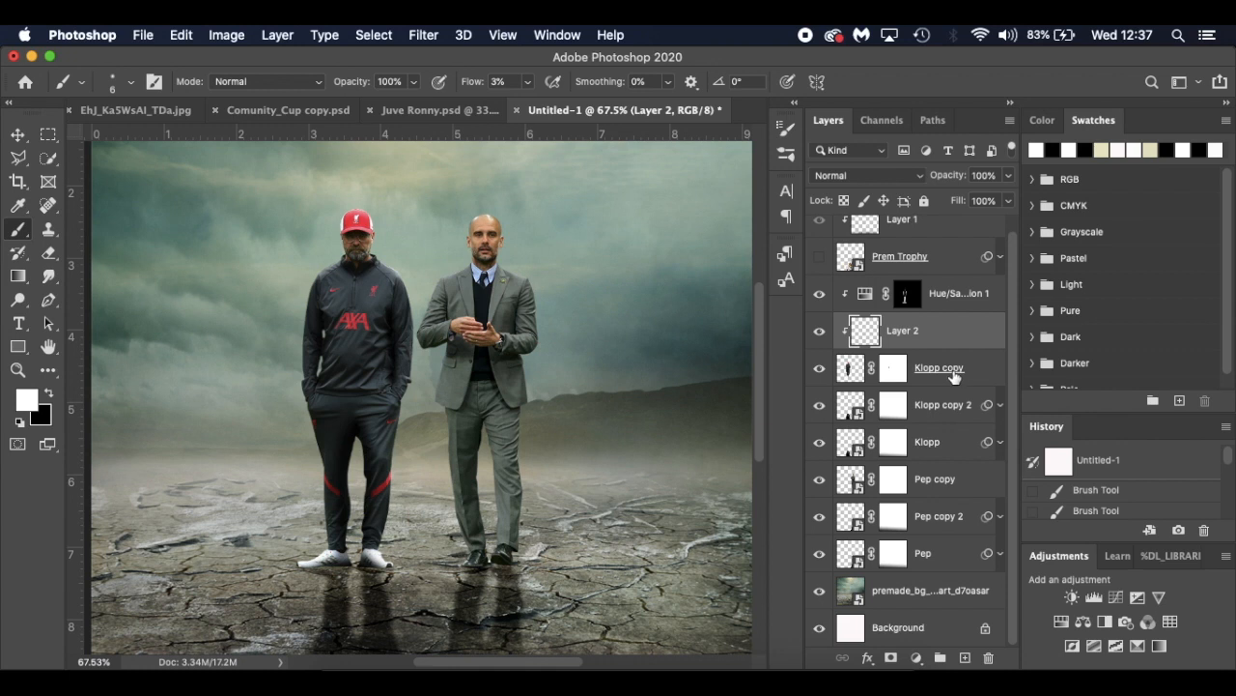
Clip a Hue/Saturation adjustment with Lightness -100 to Pep copy and fill its mask with black
left_click(962, 480)
left_click(914, 657)
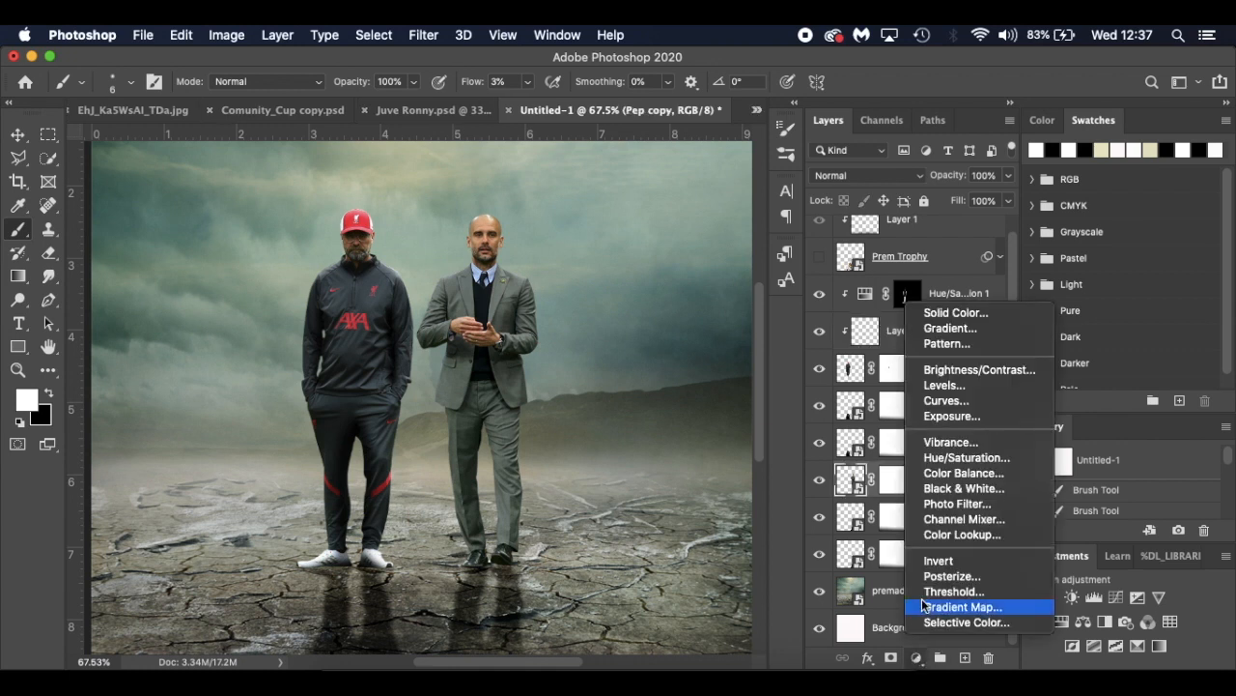
left_click(979, 465)
left_click(620, 604)
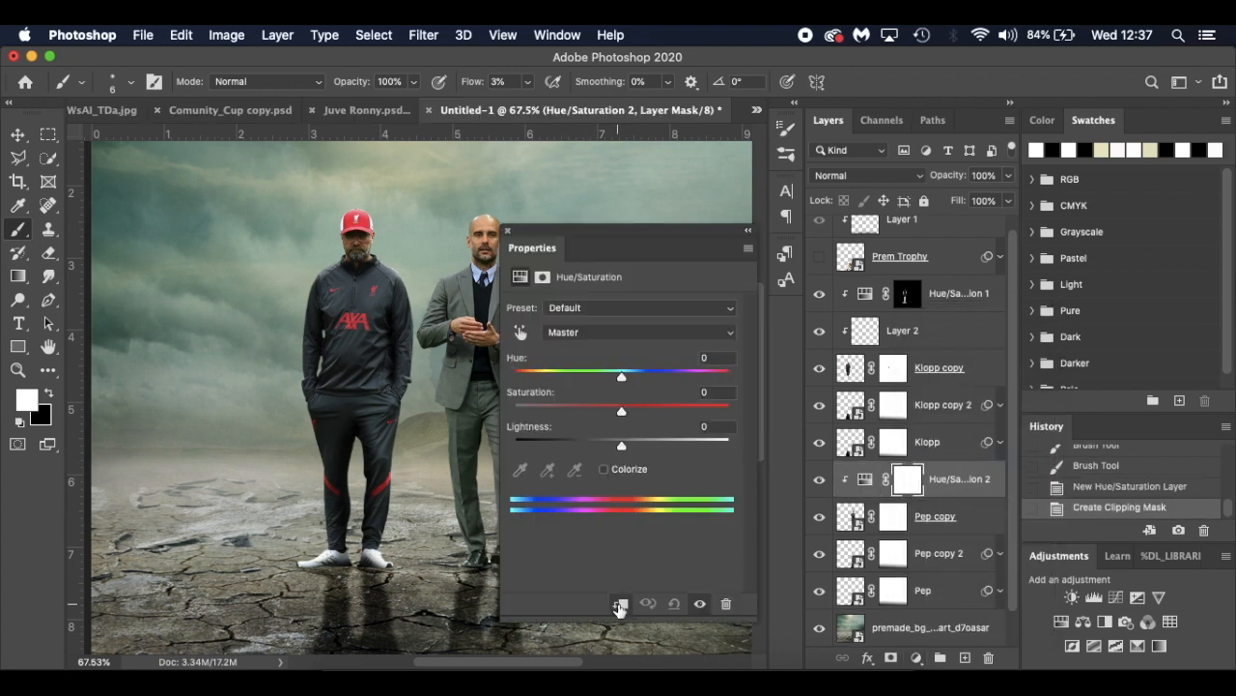
left_click_drag(621, 446, 514, 446)
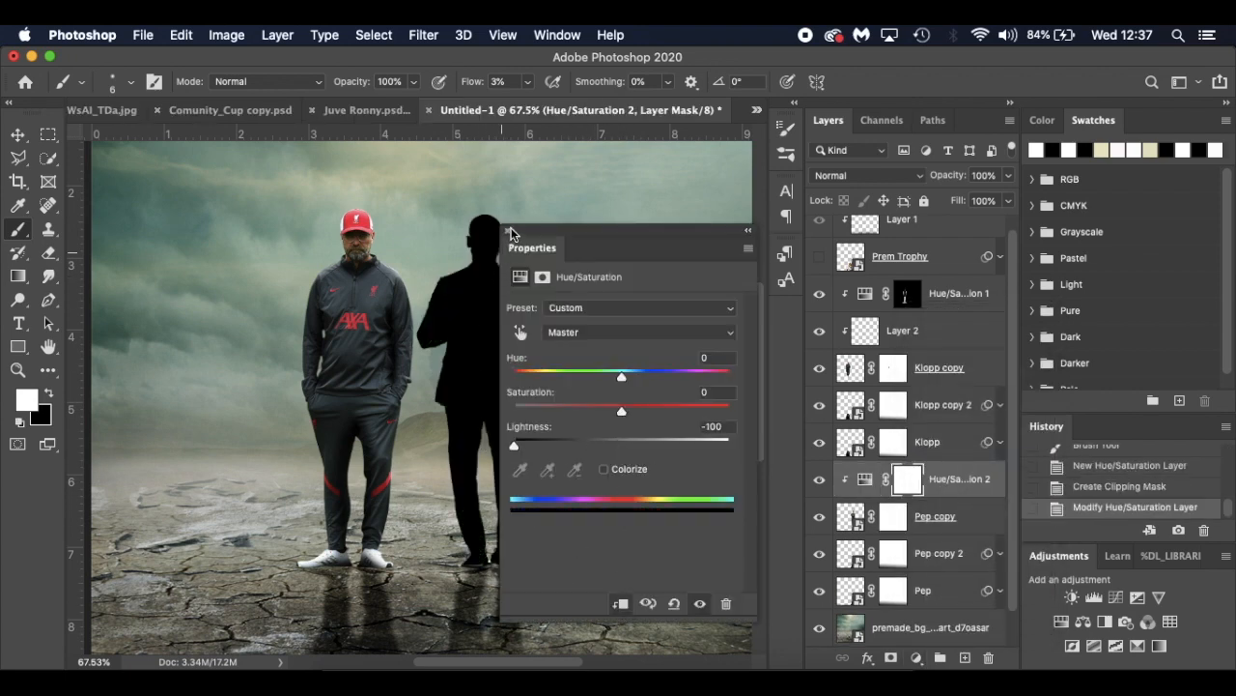
left_click(507, 235)
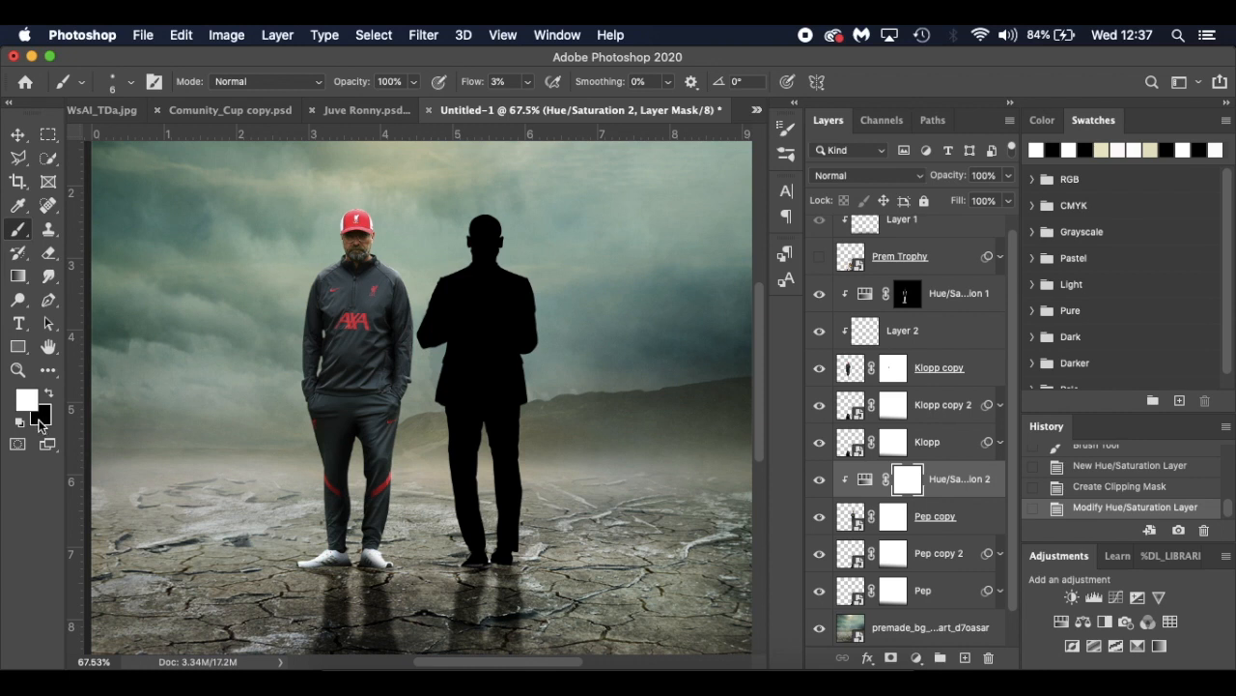
key("super+BackSpace")
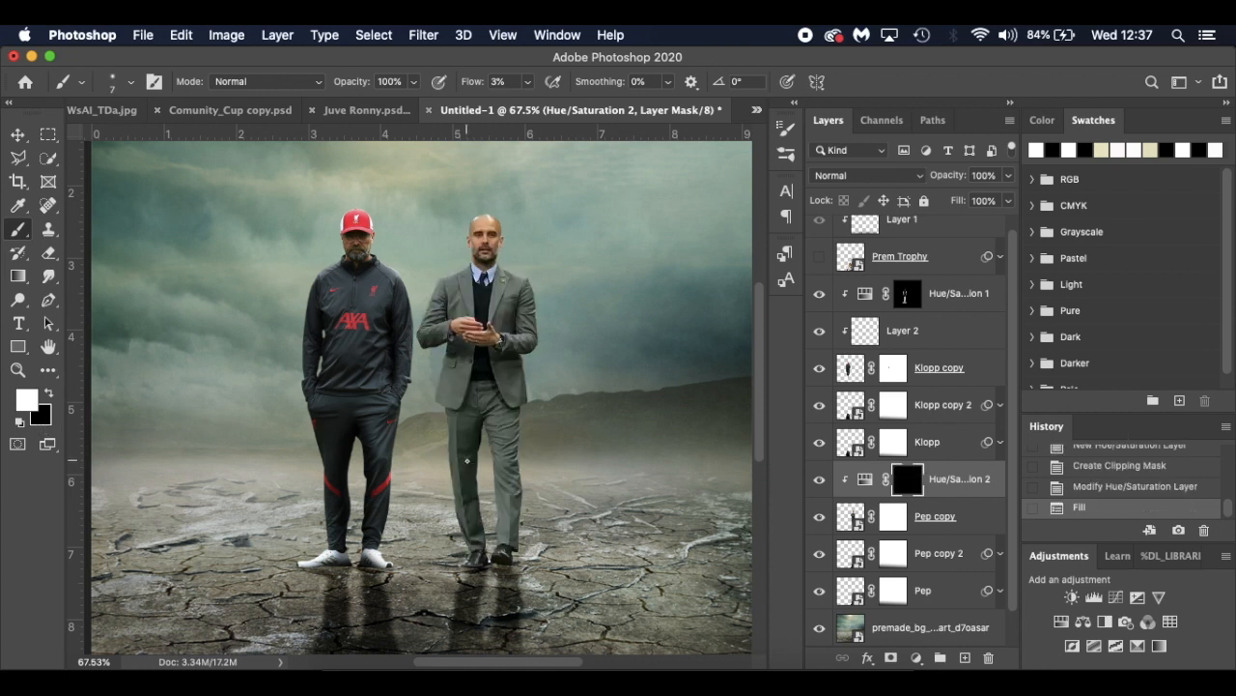
Paint white on Pep's Hue/Saturation mask with a 30 px brush at 20% flow to darken his shoes and trouser hems
key("bracketright")
key("bracketright")
left_click(492, 81)
key("Down")
key("Return")
scroll(503, 402, "up", 5)
scroll(504, 401, "down", 10)
mouse_move(518, 287)
left_mouse_down()
mouse_move(516, 231)
mouse_move(501, 271)
mouse_move(542, 252)
mouse_move(525, 244)
mouse_move(489, 311)
left_mouse_up()
scroll(521, 246, "up", 4)
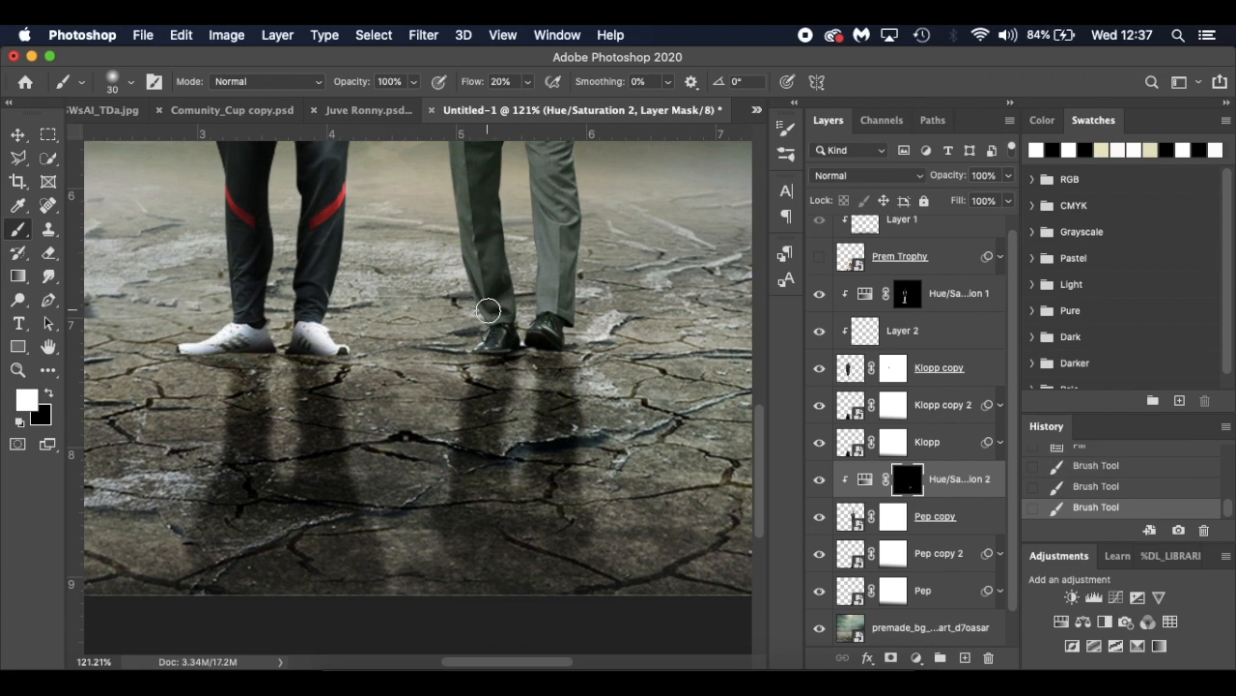
Shade the folds of Pep's jacket and trousers on the Hue/Saturation mask with a 10 px brush at 10% flow
scroll(526, 283, "up", 10)
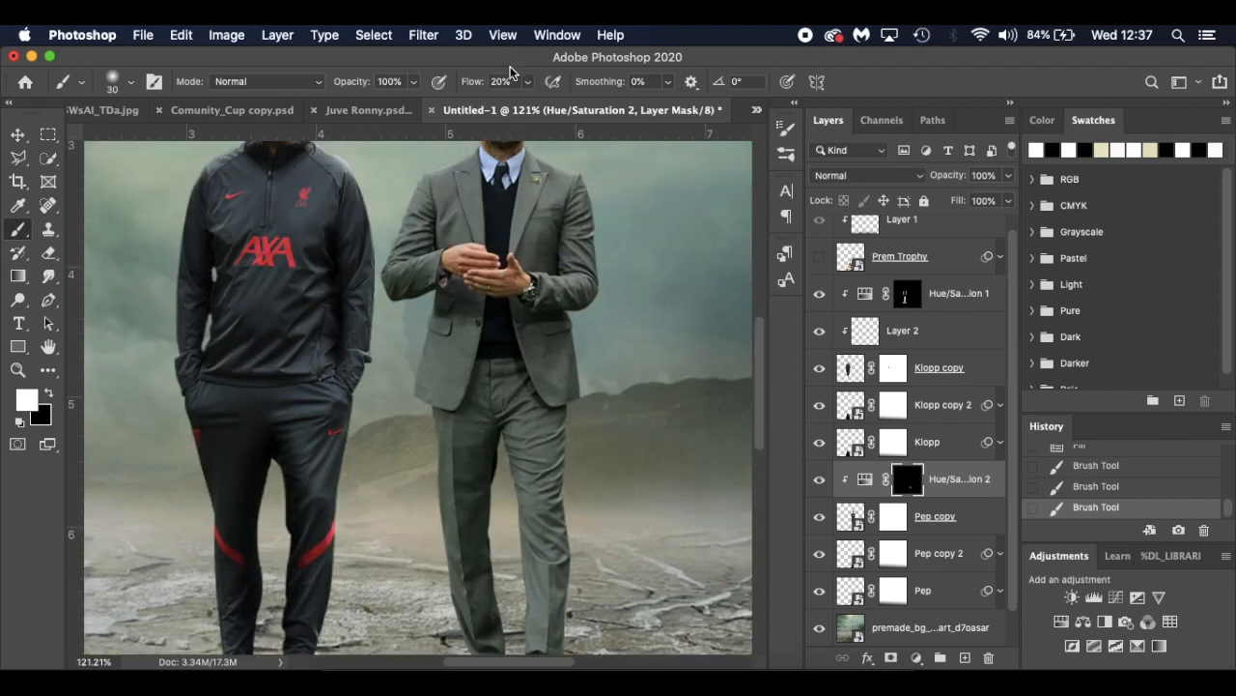
left_click_drag(474, 85, 459, 87)
scroll(493, 258, "down", 3)
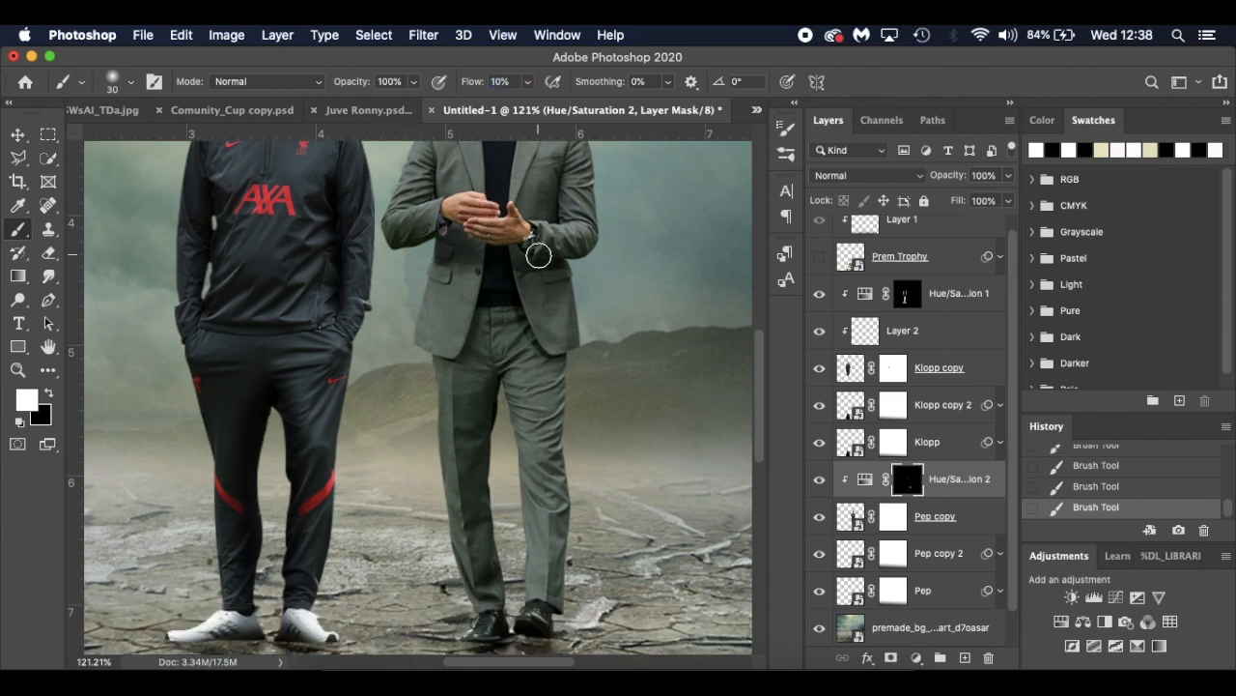
key("super+equal")
key("bracketleft")
key("bracketleft")
key("bracketleft")
key("bracketleft")
key("bracketleft")
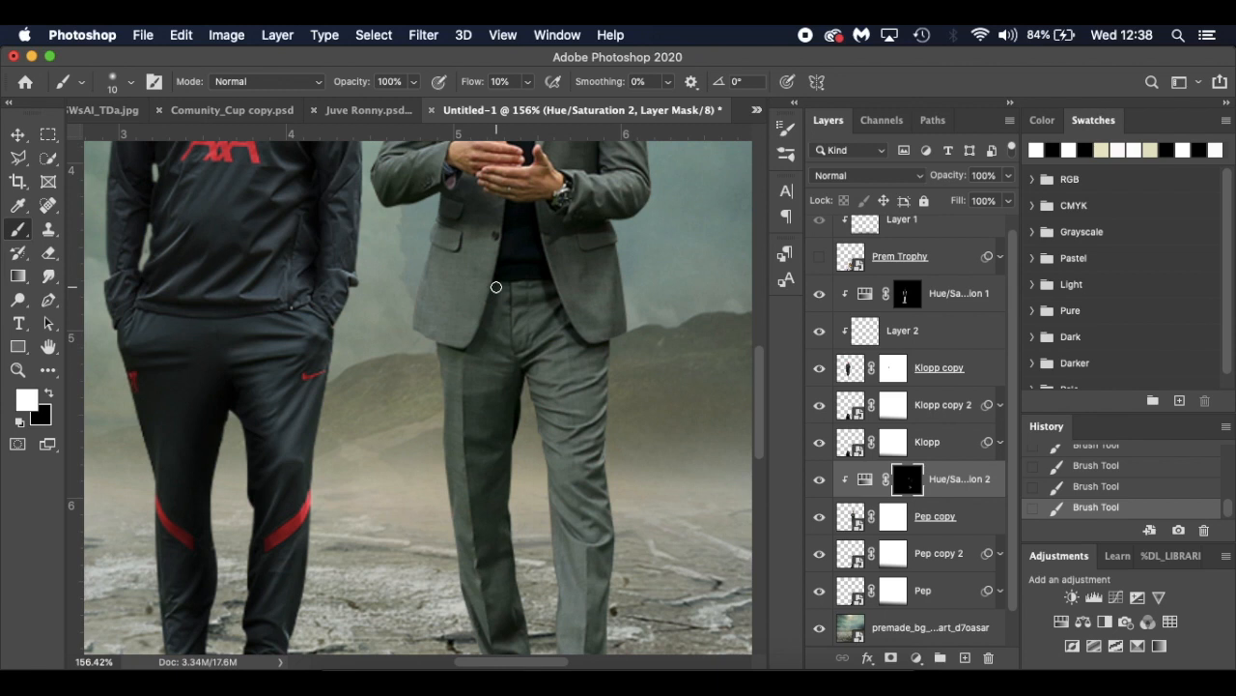
scroll(477, 420, "down", 5)
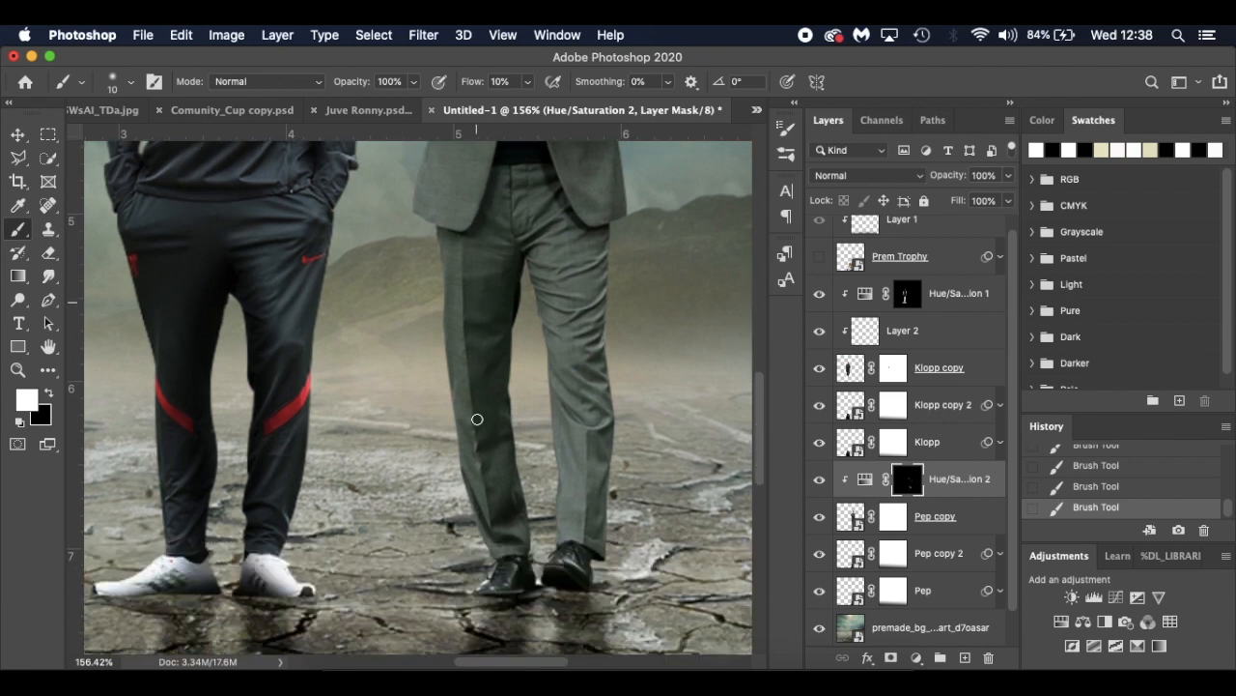
Darken Pep's trouser legs on the Hue/Saturation mask with a 25 px white brush at 10% flow
key("bracketright")
key("bracketright")
key("bracketright")
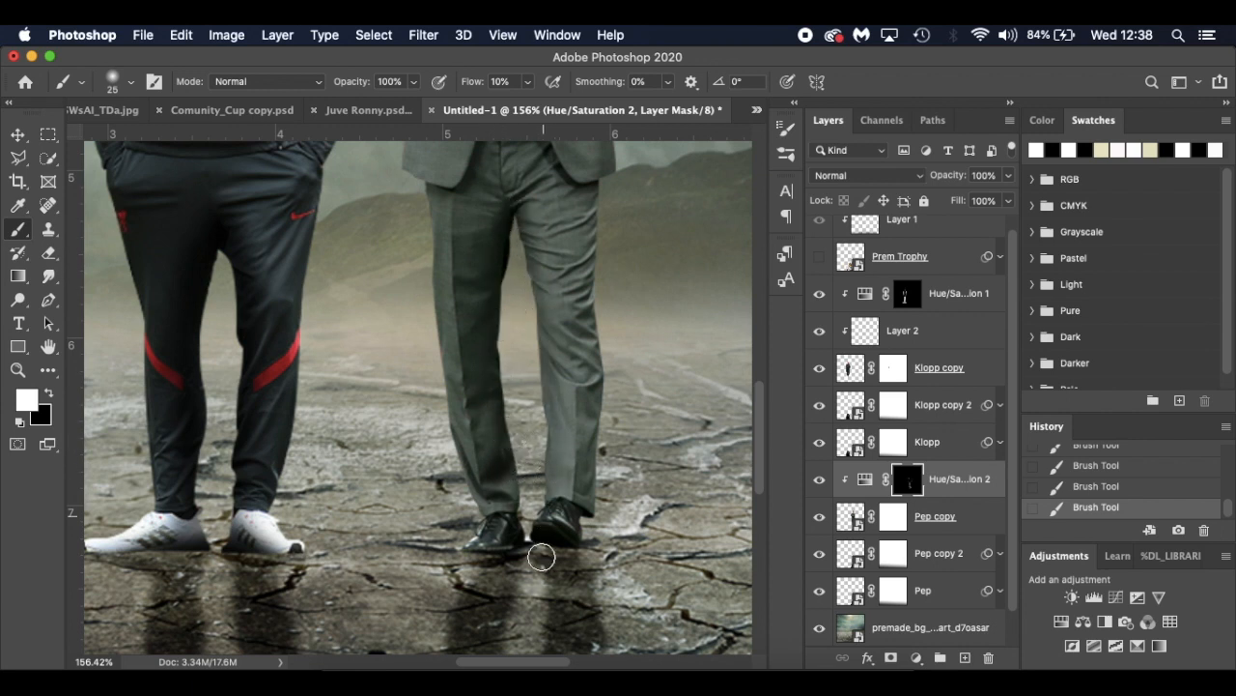
scroll(602, 473, "up", 3)
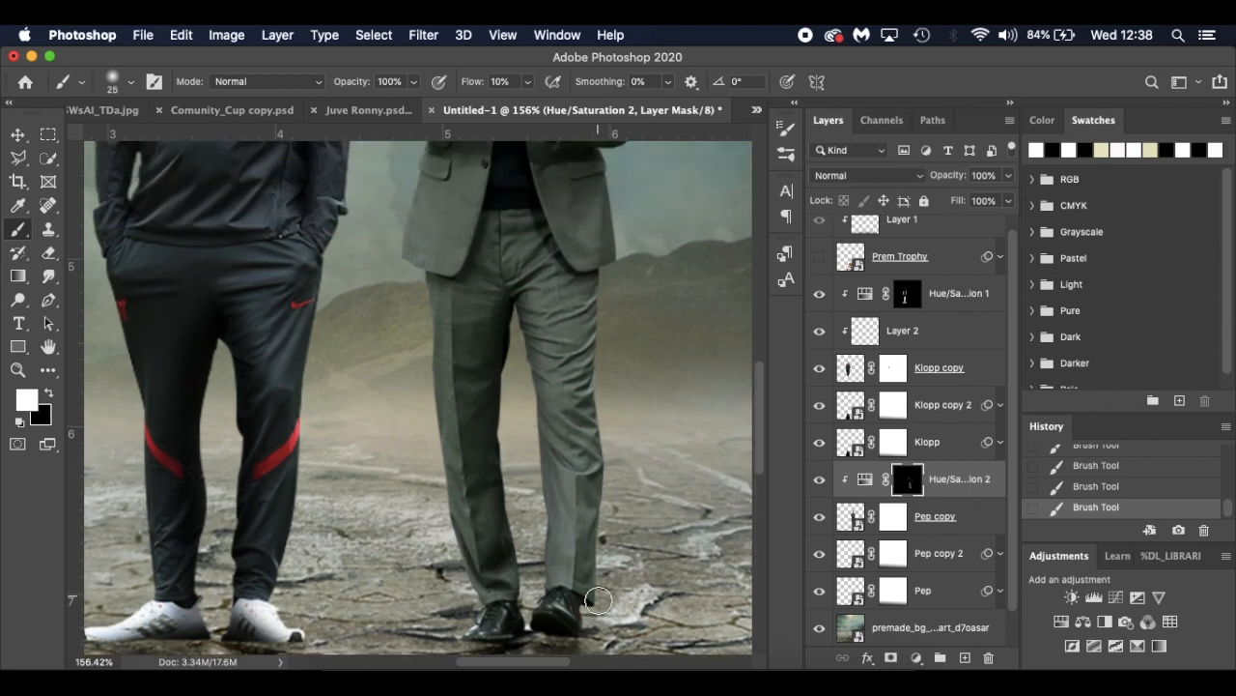
scroll(639, 378, "up", 5)
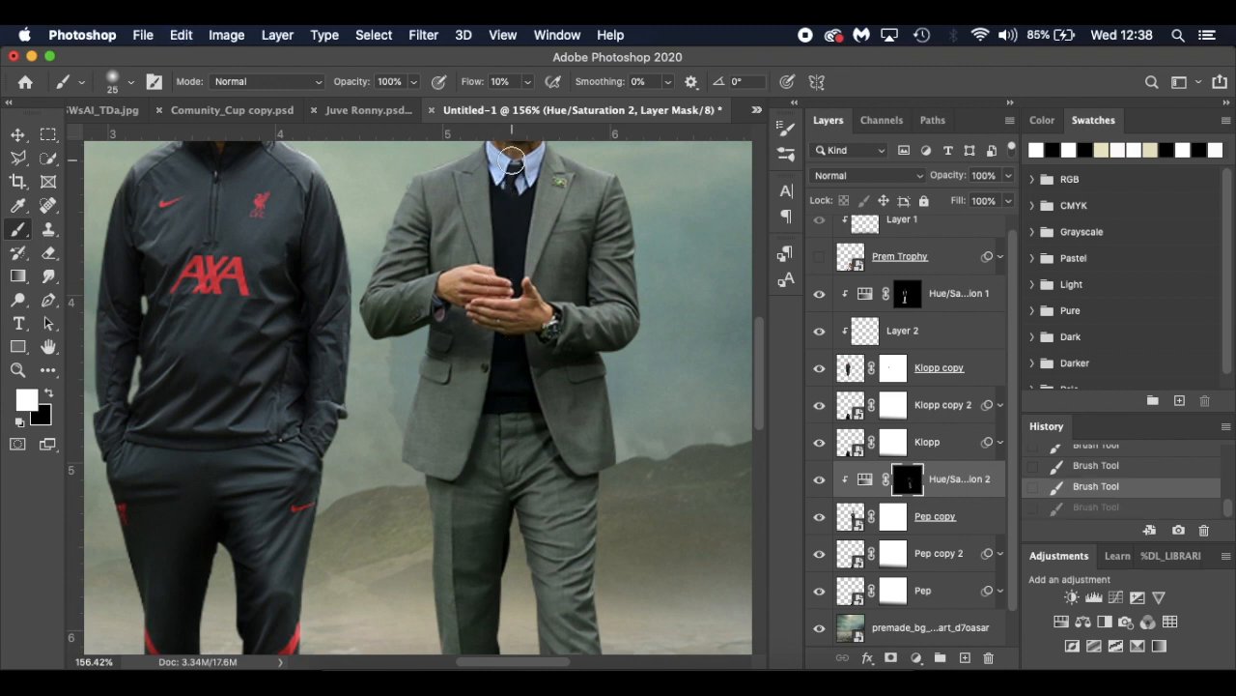
scroll(507, 222, "up", 2)
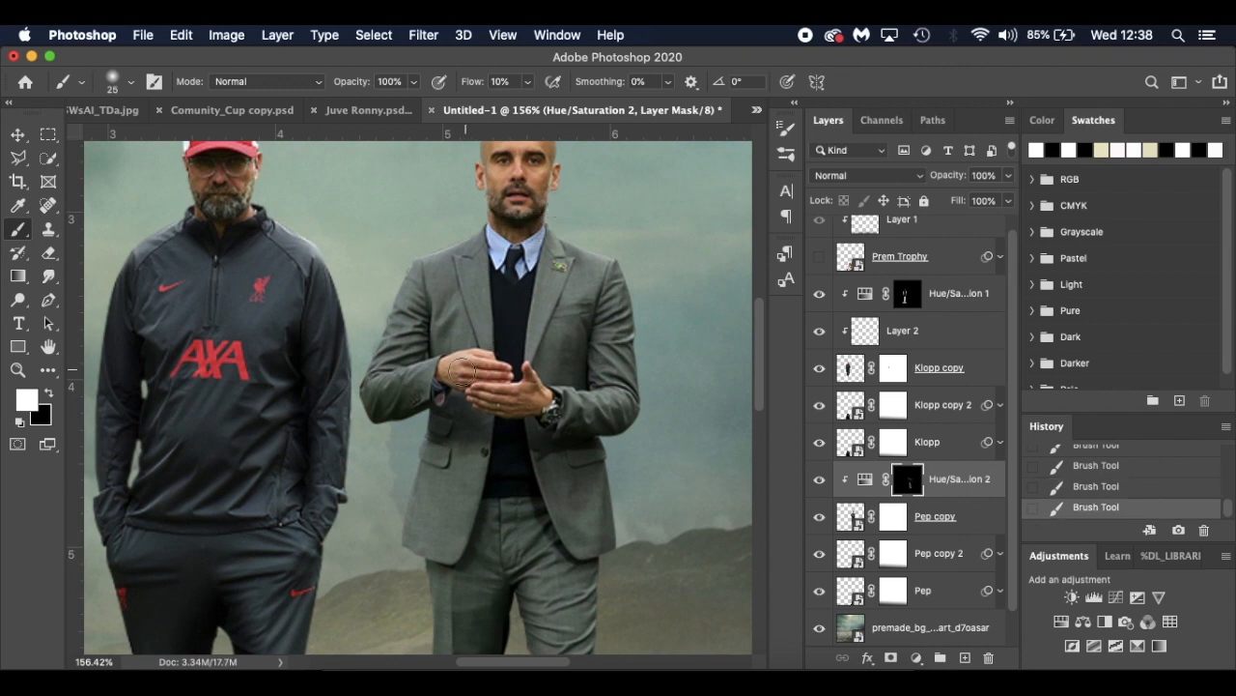
Reduce the brush to 7 px for shading the fine folds of Pep's jacket on the Hue/Saturation mask
key("bracketleft")
key("bracketleft")
key("bracketleft")
key("bracketleft")
key("bracketleft")
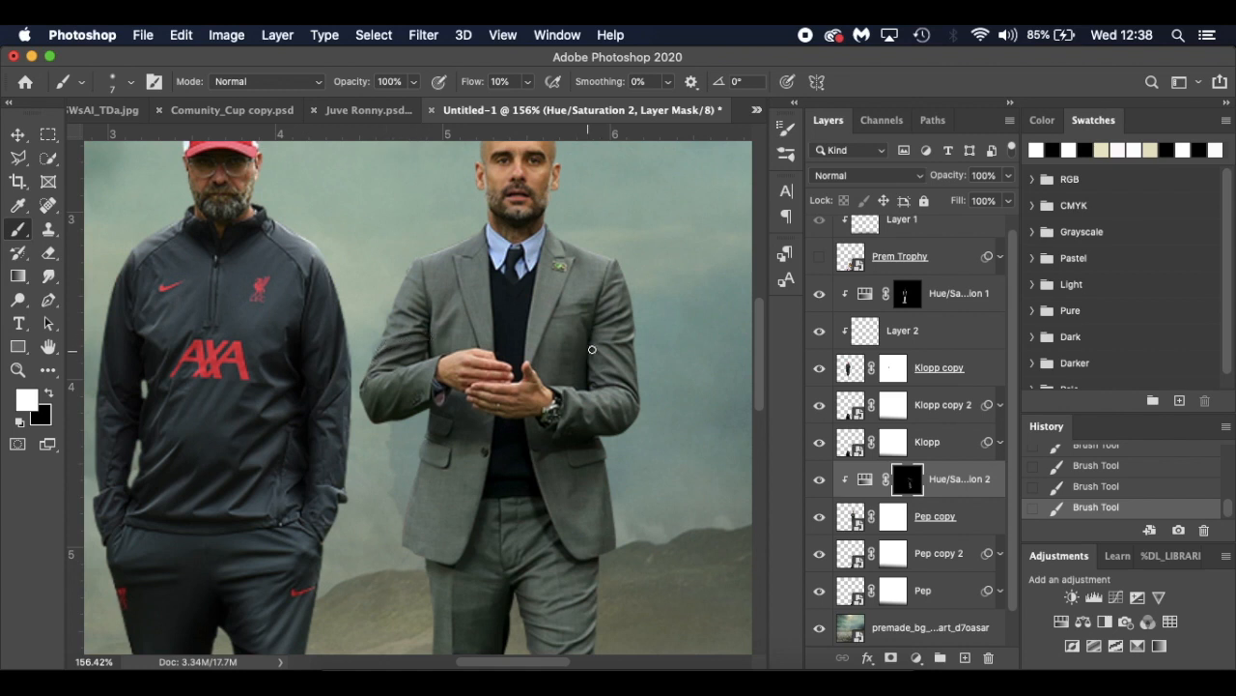
Add a new layer clipped to Pep copy and paint white highlights on his shoulders and head with a 30 px brush at 10% flow
left_click(973, 509)
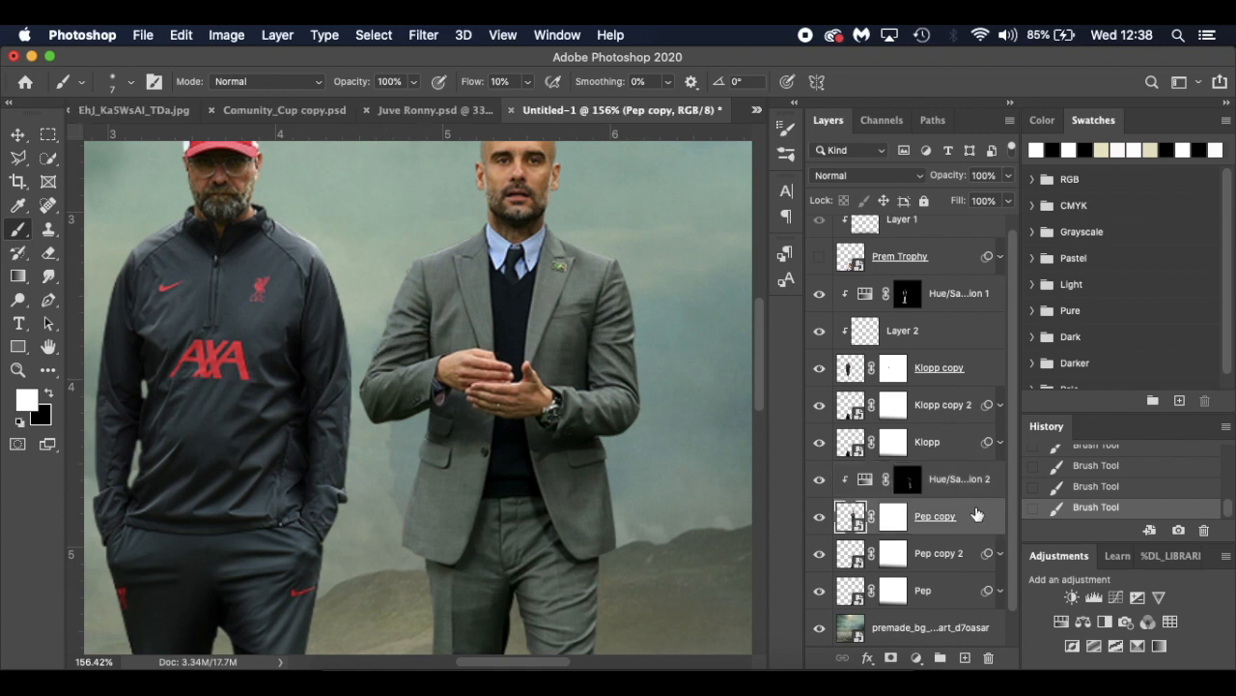
left_click(965, 657)
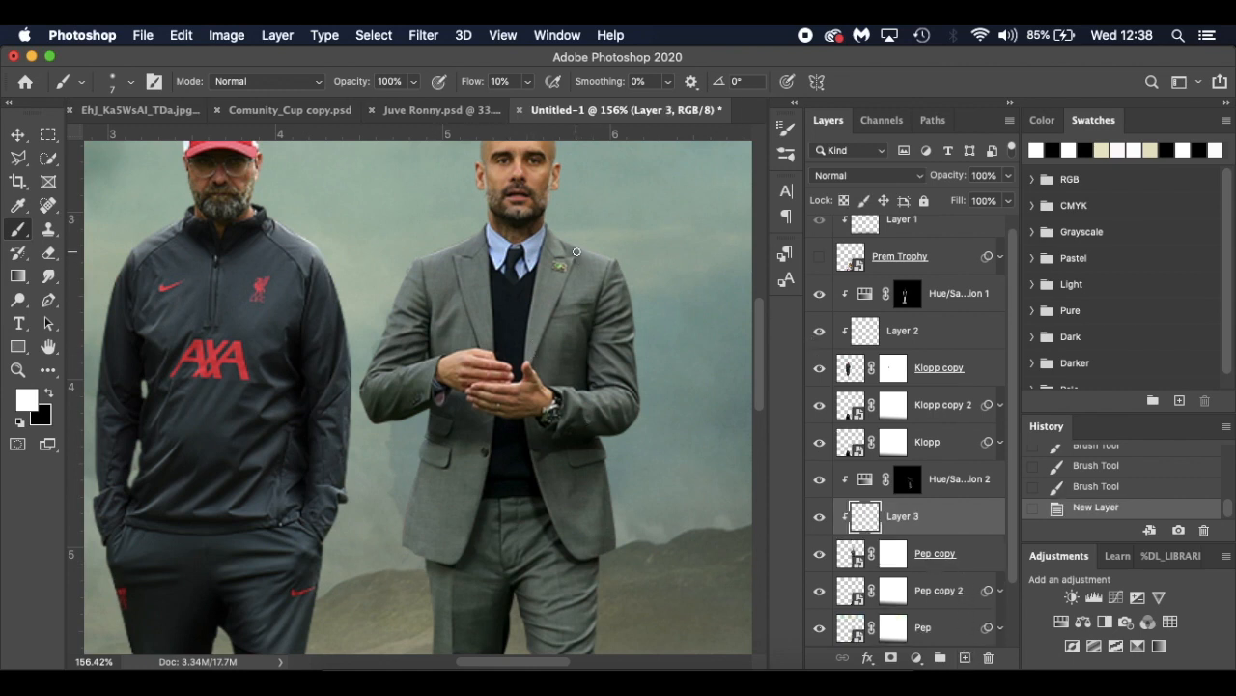
key("bracketright")
key("bracketright")
key("bracketright")
mouse_move(561, 233)
left_mouse_down()
mouse_move(601, 257)
mouse_move(587, 235)
left_mouse_up()
left_click_drag(476, 229, 391, 272)
scroll(436, 186, "up", 3)
mouse_move(463, 177)
left_mouse_down()
mouse_move(536, 160)
mouse_move(587, 176)
left_mouse_up()
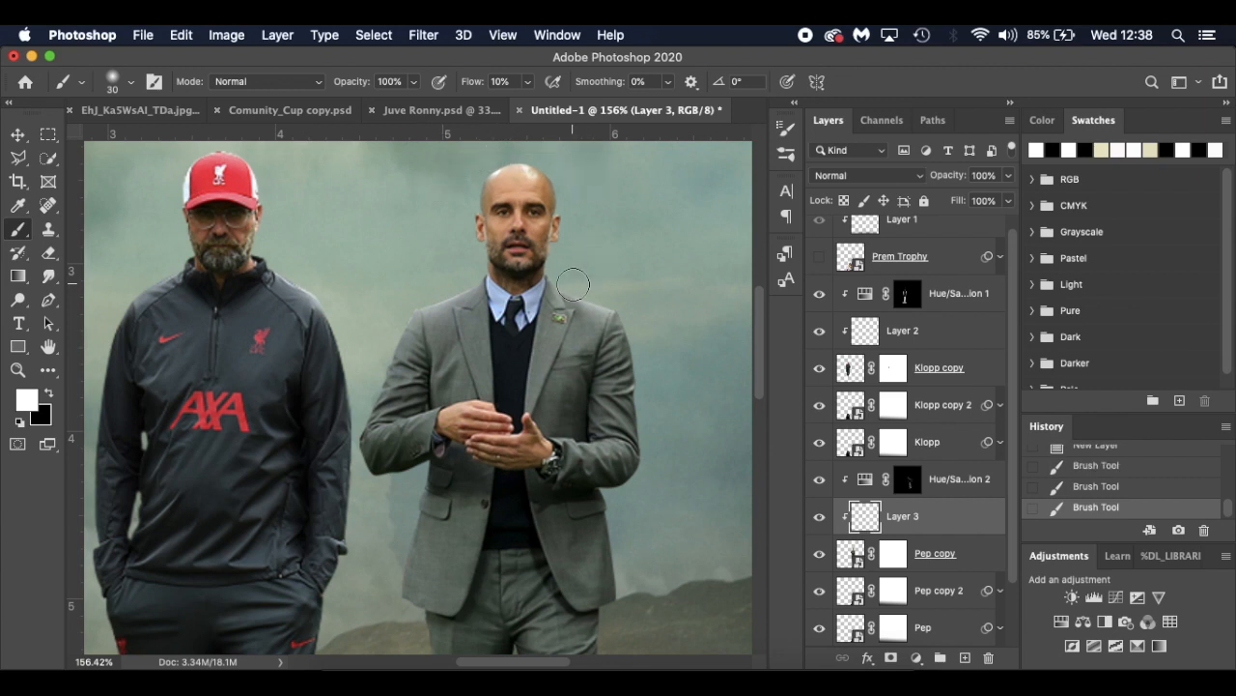
Paint white highlights on the sleeves of Pep's jacket with a 15 px brush at 10% flow
key("bracketleft")
key("bracketleft")
key("bracketleft")
mouse_move(582, 446)
left_mouse_down()
mouse_move(568, 446)
mouse_move(617, 448)
left_mouse_up()
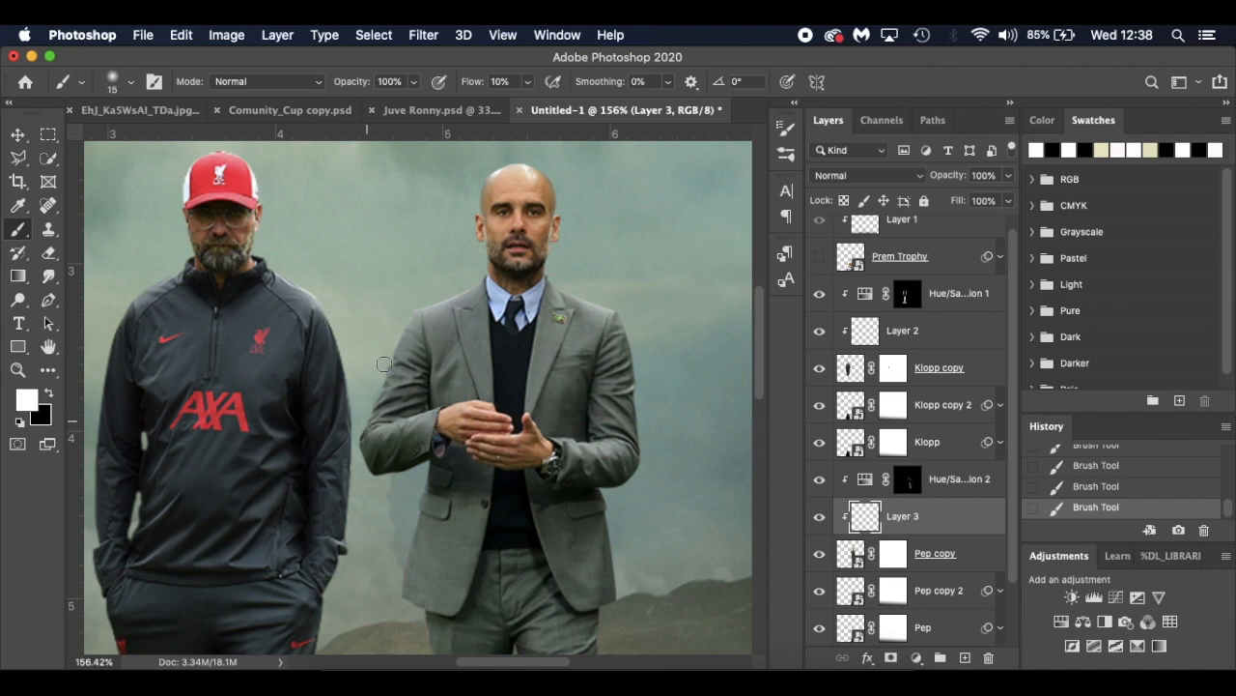
Undo the last highlight stroke and paint fainter white highlights on Pep's shoes with a 6 px brush at 4% flow
scroll(402, 377, "up", 3)
key("bracketleft")
key("bracketleft")
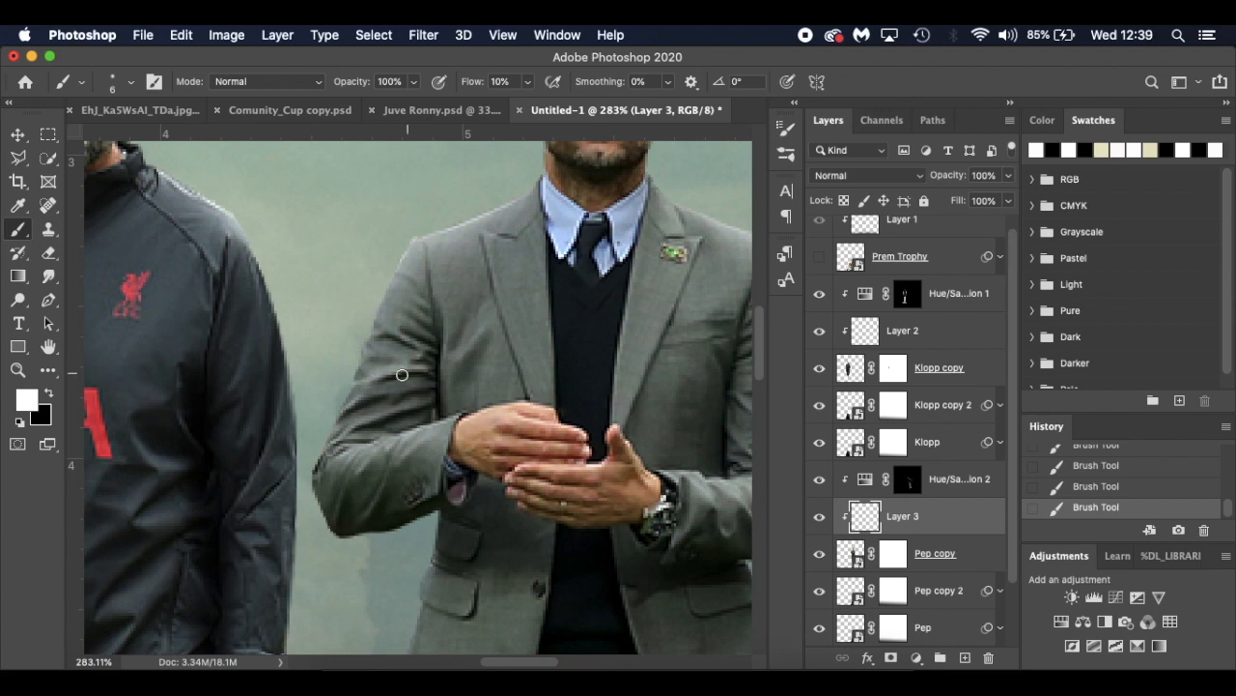
key("super+z")
left_click_drag(475, 86, 471, 87)
scroll(471, 87, "down", 5)
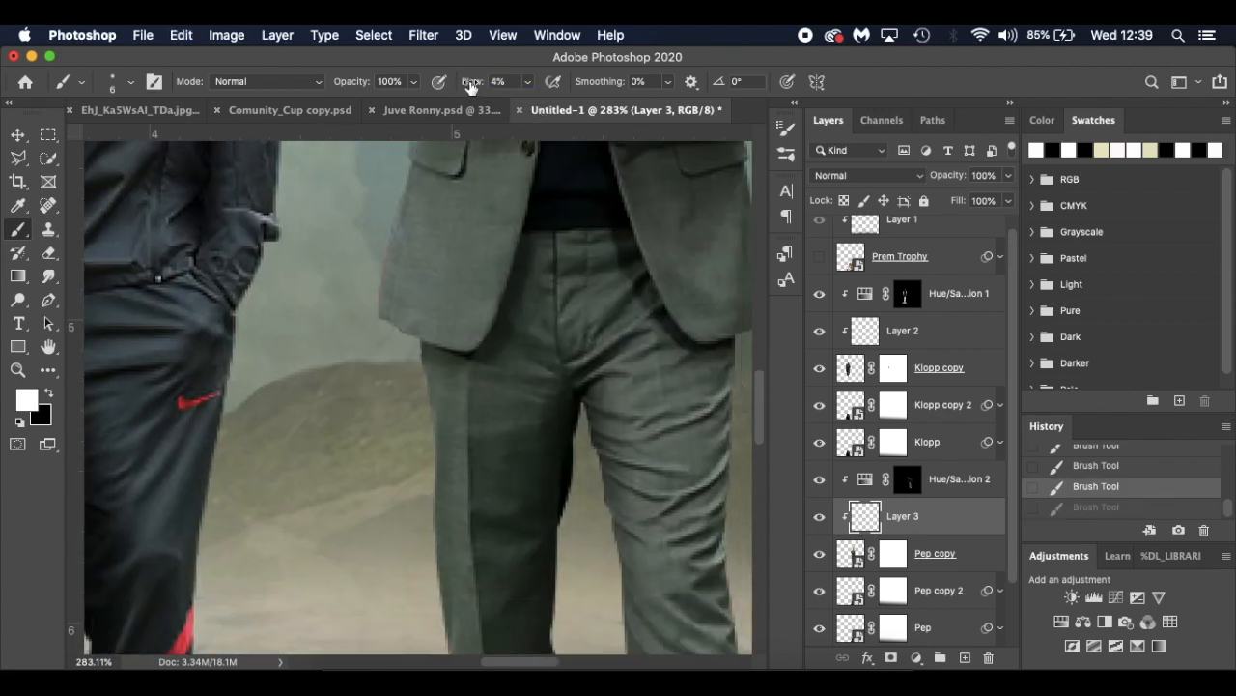
scroll(417, 259, "down", 5)
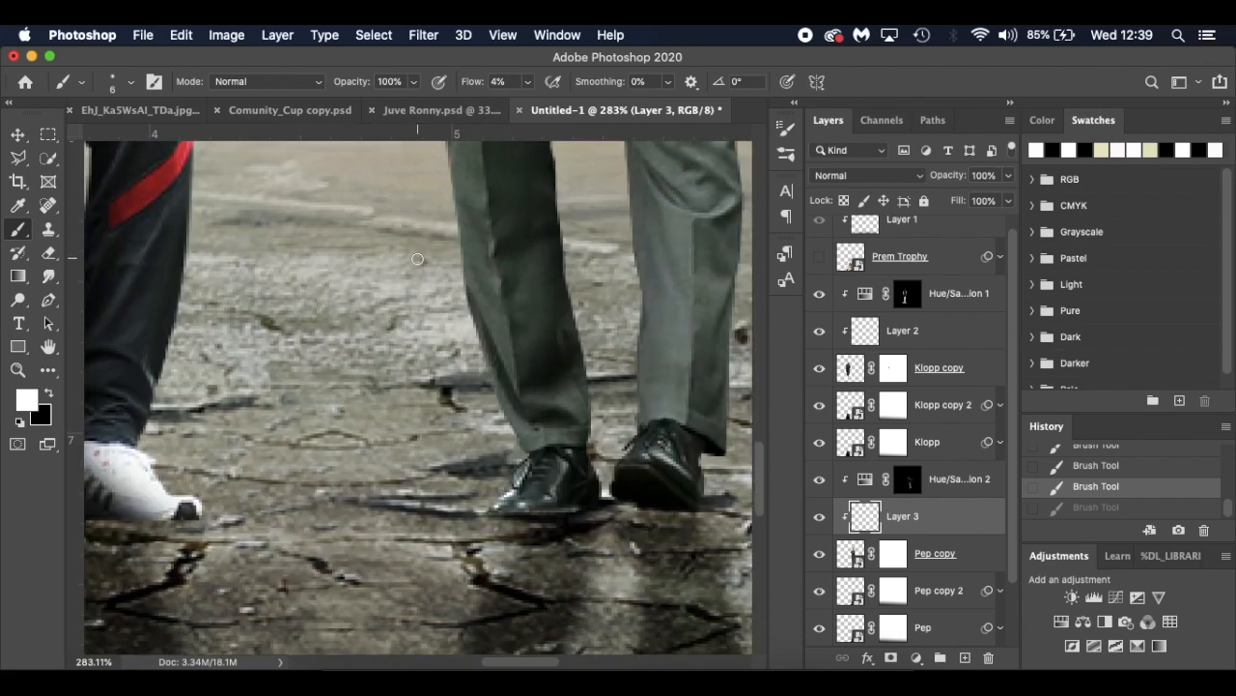
left_click_drag(623, 437, 732, 504)
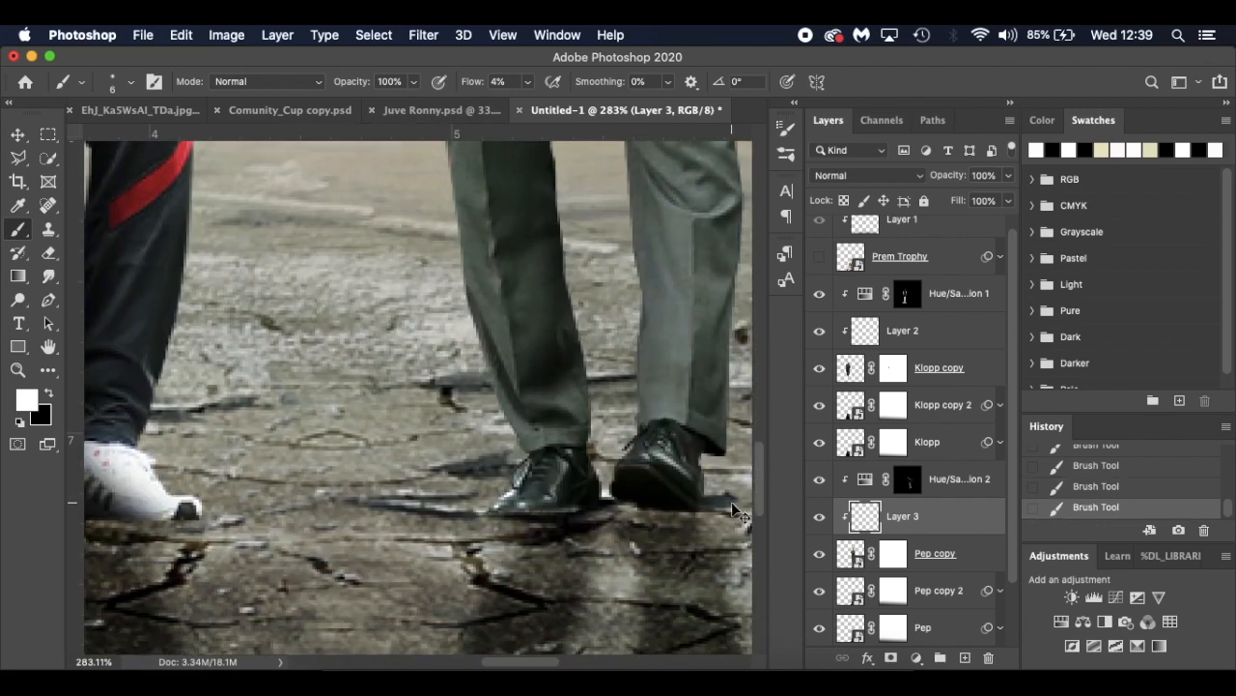
Compare the full image with Pep's shading and Klopp's highlights off and on, and check it against Comunity_Cup copy.psd
key("super+0")
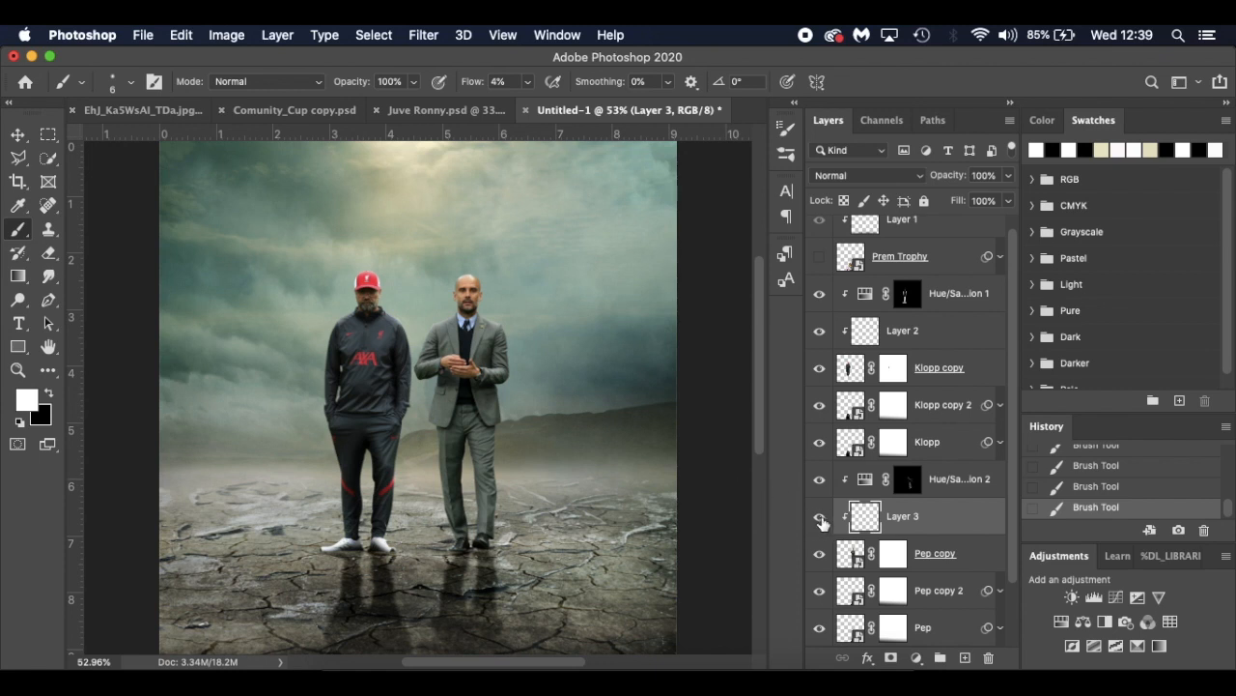
left_click(820, 479)
left_click(820, 480)
left_click(820, 479)
left_click(820, 480)
left_click(823, 333)
left_click(821, 331)
left_click(275, 111)
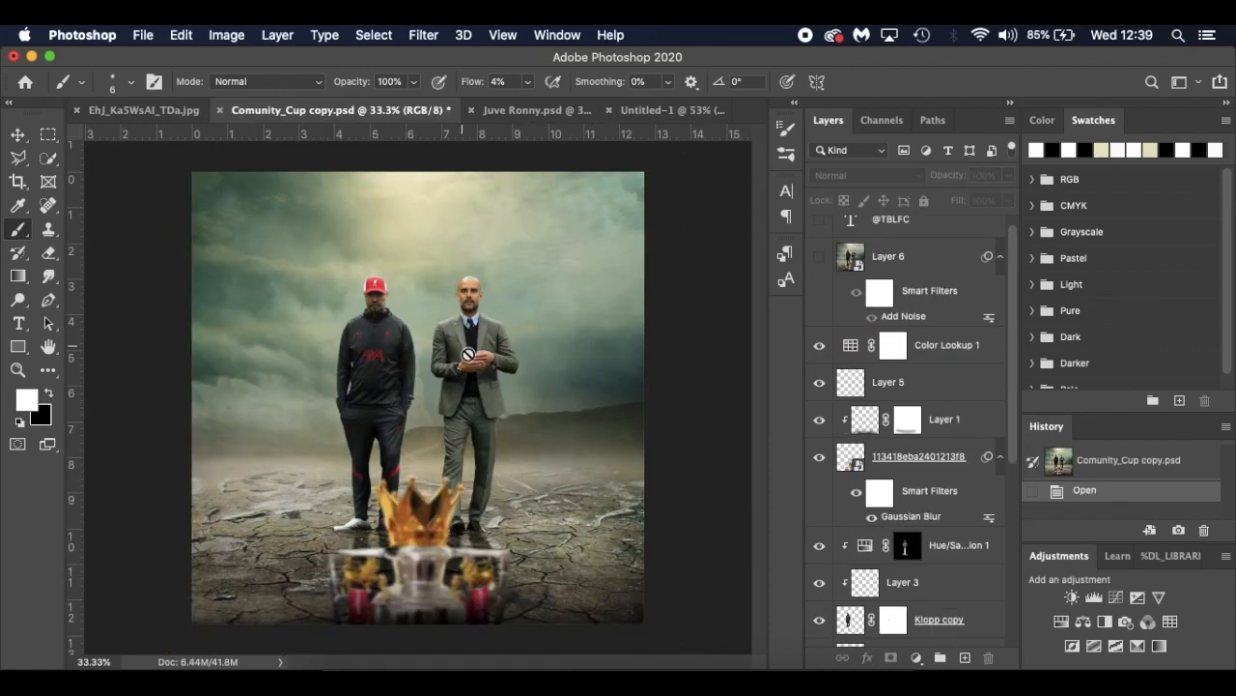
left_click(651, 113)
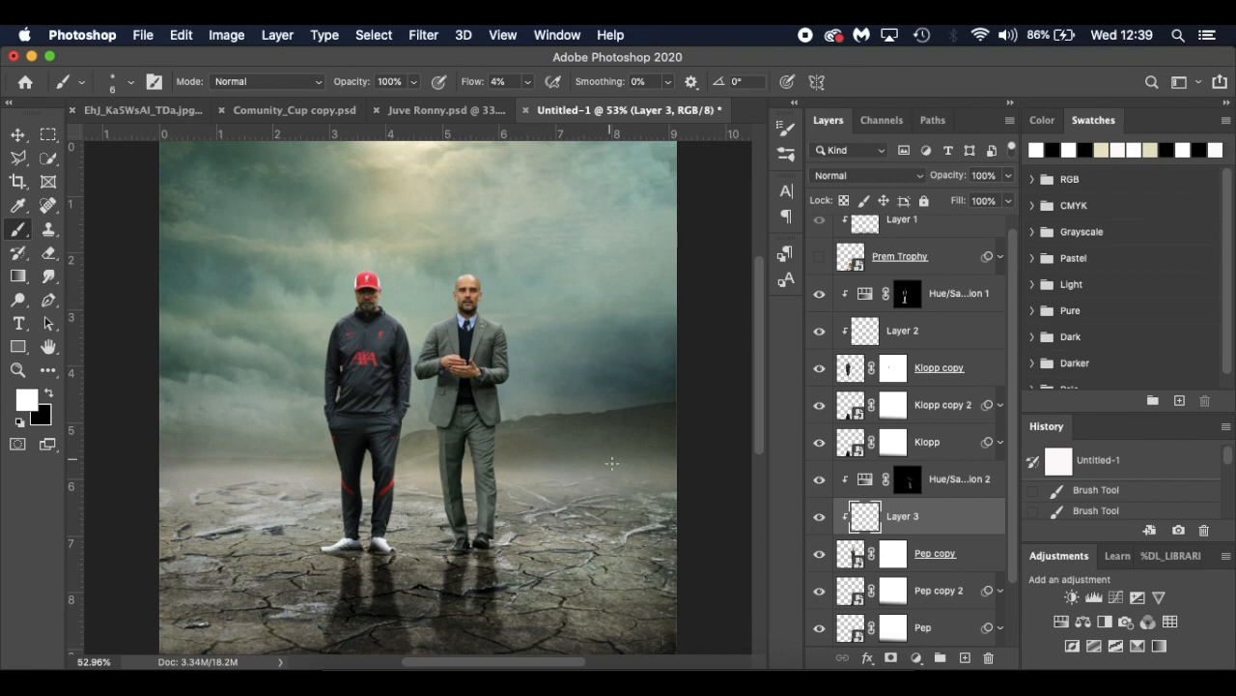
Show the Prem Trophy layer and clip a new layer to the desert background with black as the foreground colour
left_click(819, 258)
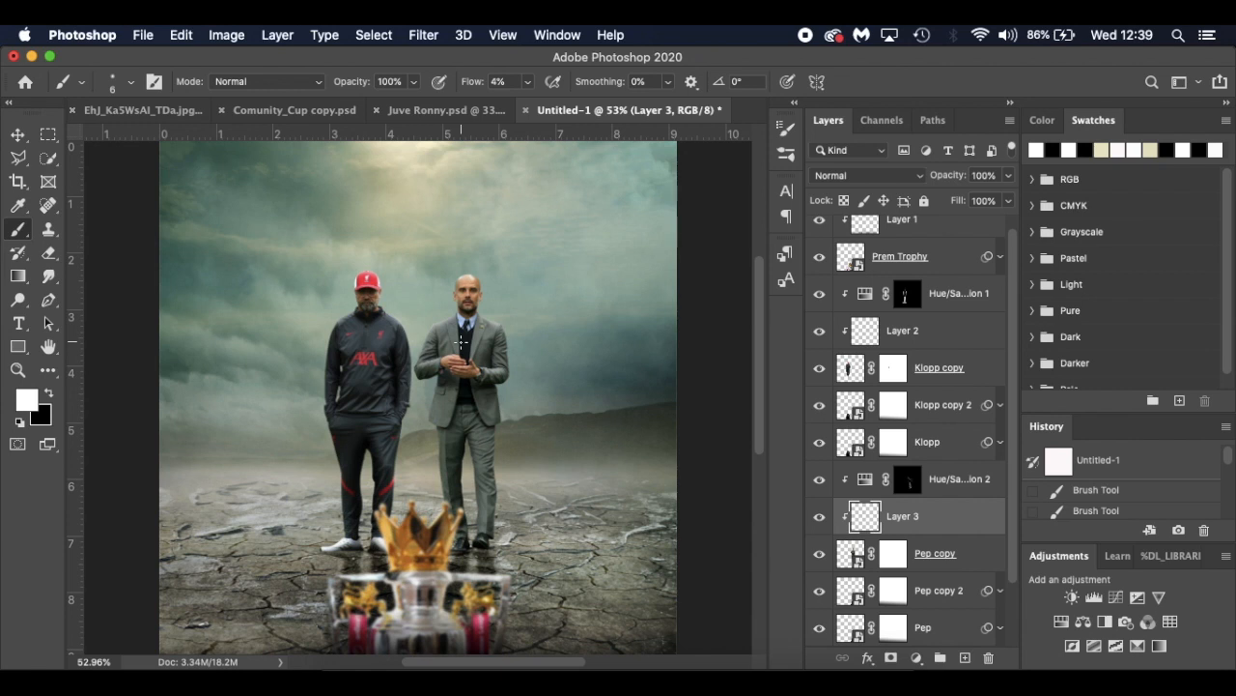
scroll(897, 550, "down", 2)
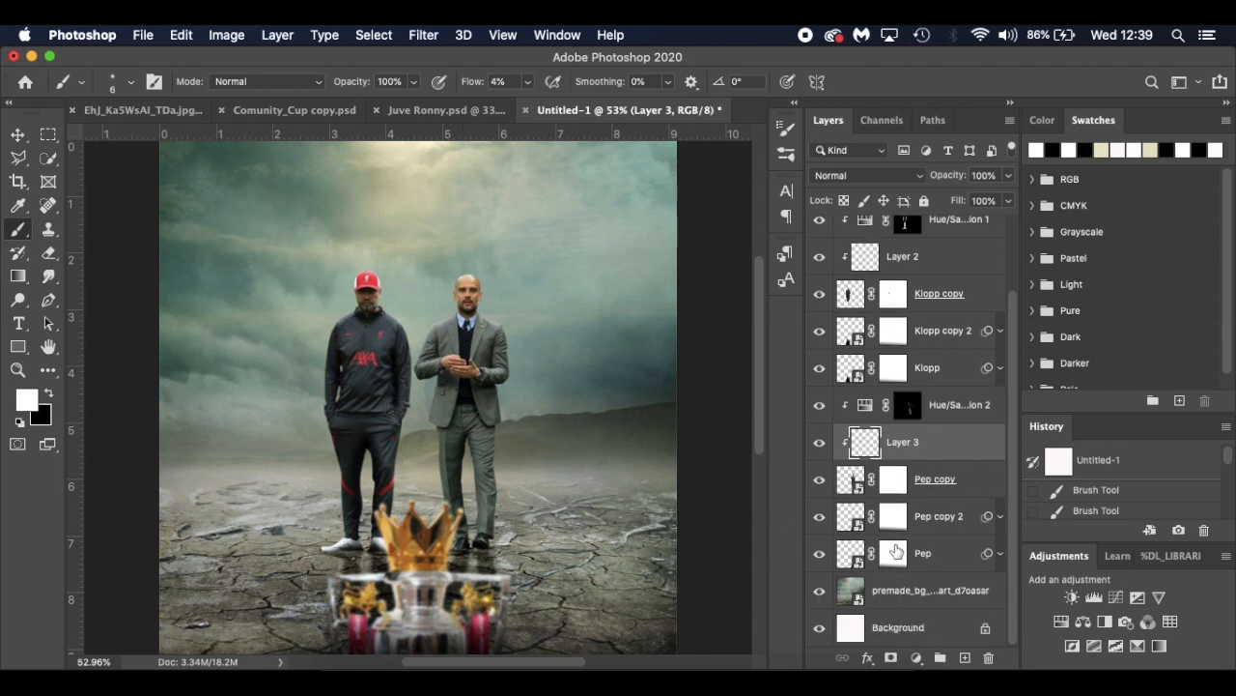
left_click(923, 592)
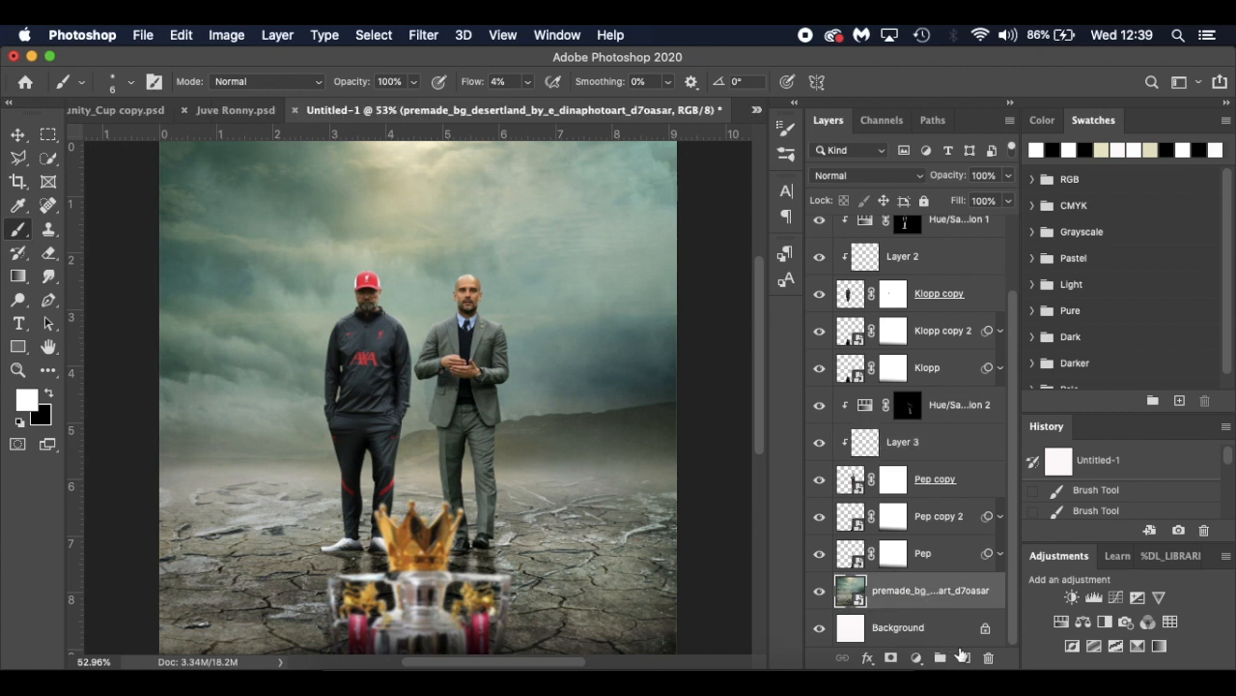
left_click(964, 658)
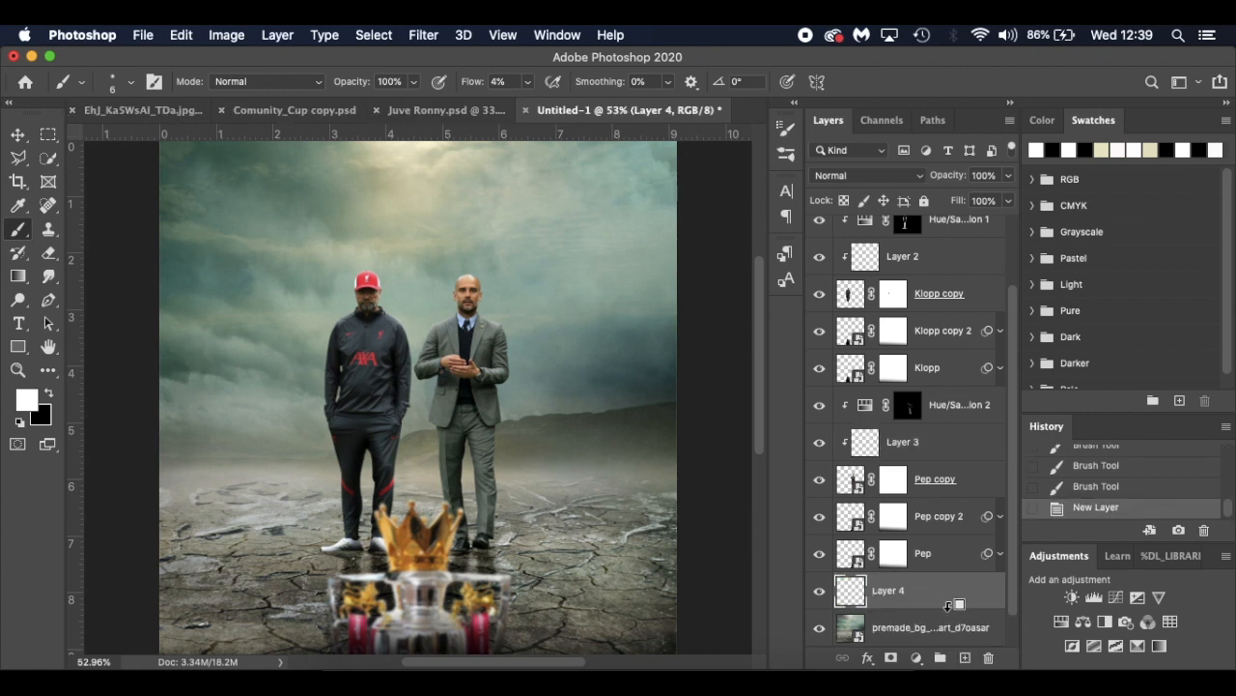
left_click(950, 612, "alt")
key("x")
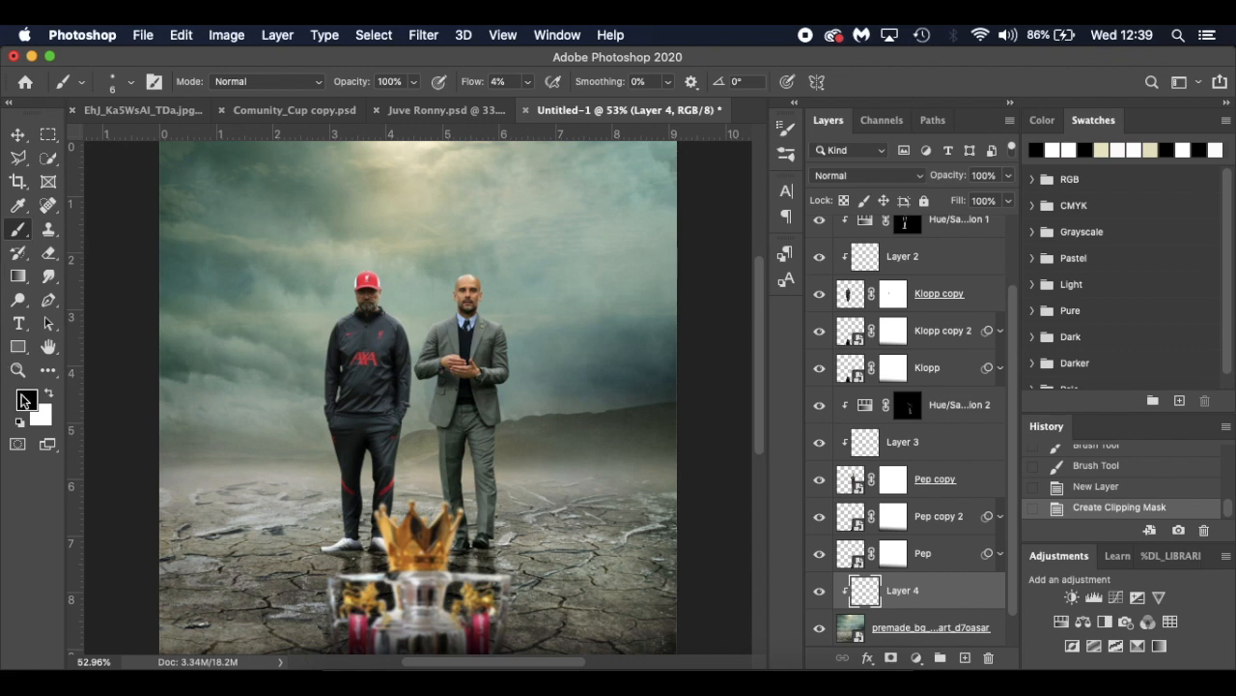
Paint black along the lower edge of the desert ground with a 500 px soft brush at 6% flow
scroll(265, 432, "down", 5)
key("bracketright")
key("bracketright")
key("bracketright")
key("bracketright")
key("bracketright")
key("bracketright")
key("bracketright")
key("bracketright")
key("bracketright")
key("bracketright")
key("bracketright")
key("bracketright")
key("bracketright")
key("bracketright")
key("bracketright")
key("bracketright")
key("bracketright")
key("bracketright")
key("bracketright")
key("bracketright")
key("bracketright")
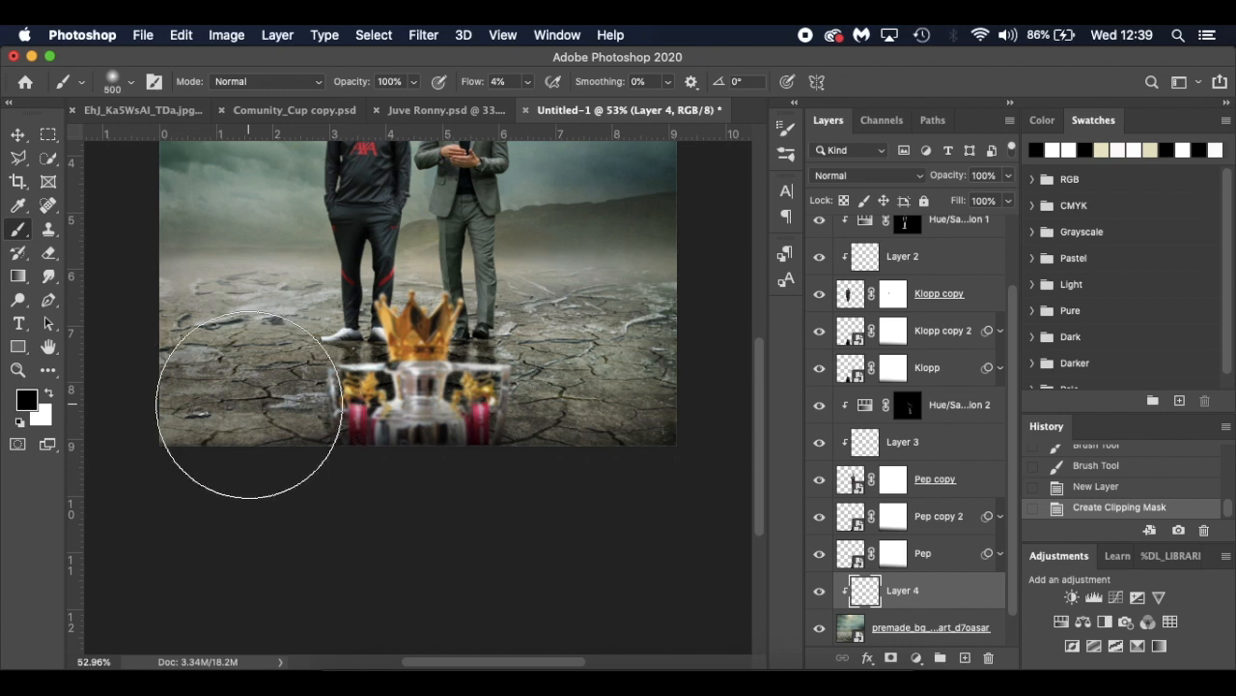
left_click_drag(474, 85, 480, 85)
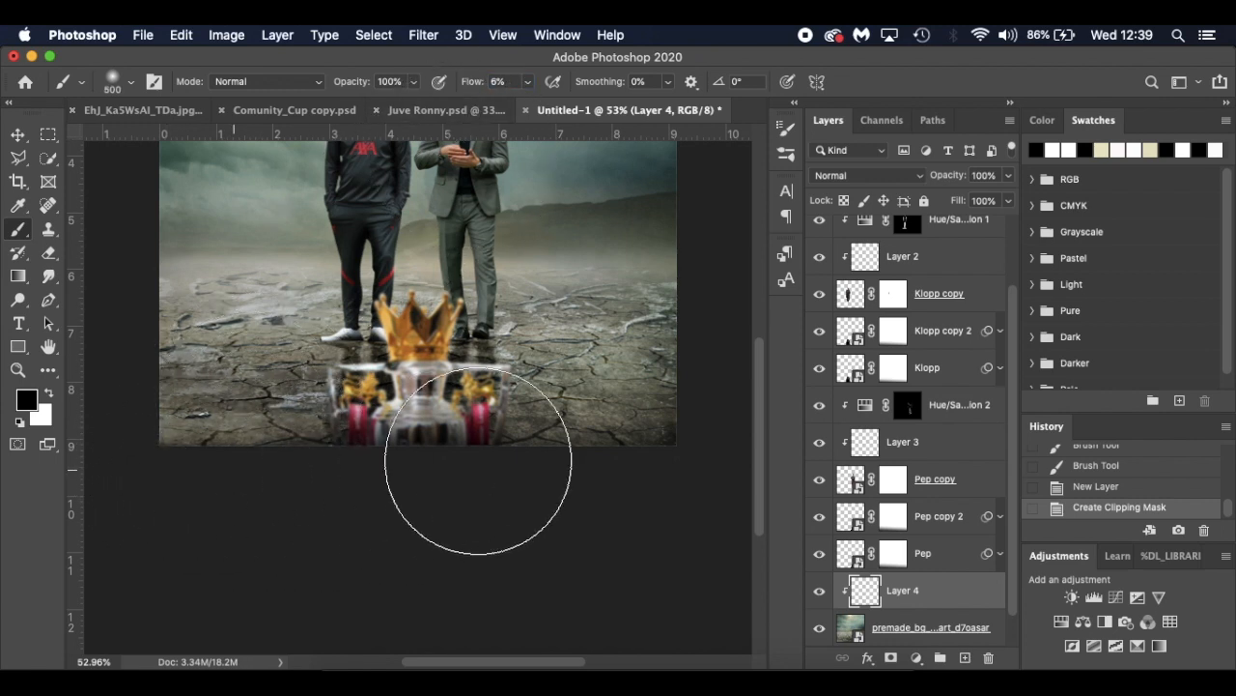
left_click_drag(643, 450, 679, 469)
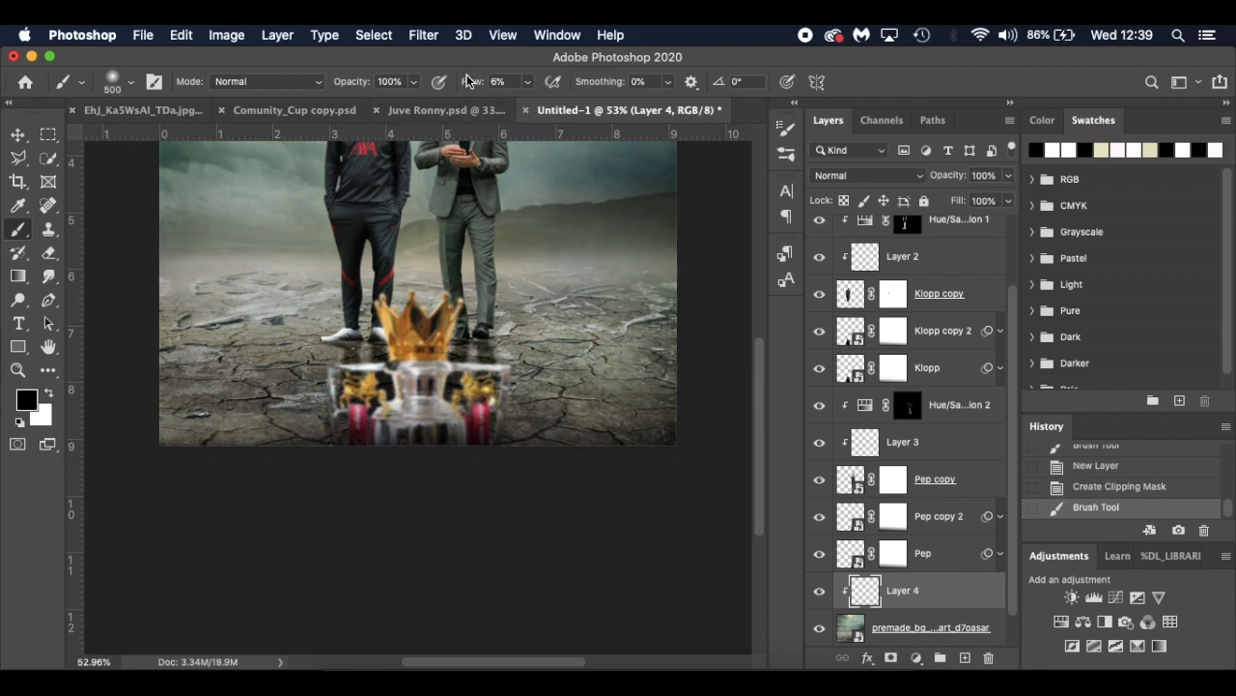
Raise the brush flow to 15% and deepen the black shading along the lower edge of the desert ground
left_click_drag(468, 80, 477, 85)
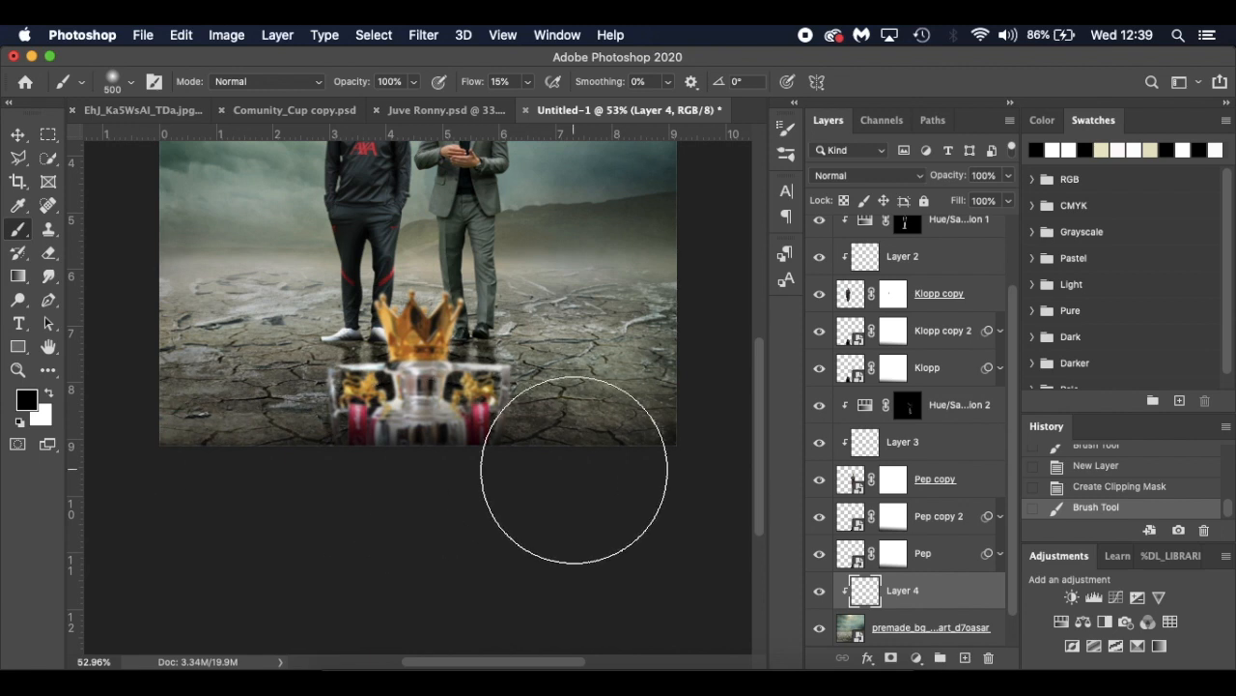
left_click_drag(574, 470, 705, 473)
scroll(521, 580, "up", 3)
mouse_move(341, 614)
left_mouse_down()
mouse_move(97, 608)
mouse_move(265, 621)
left_mouse_up()
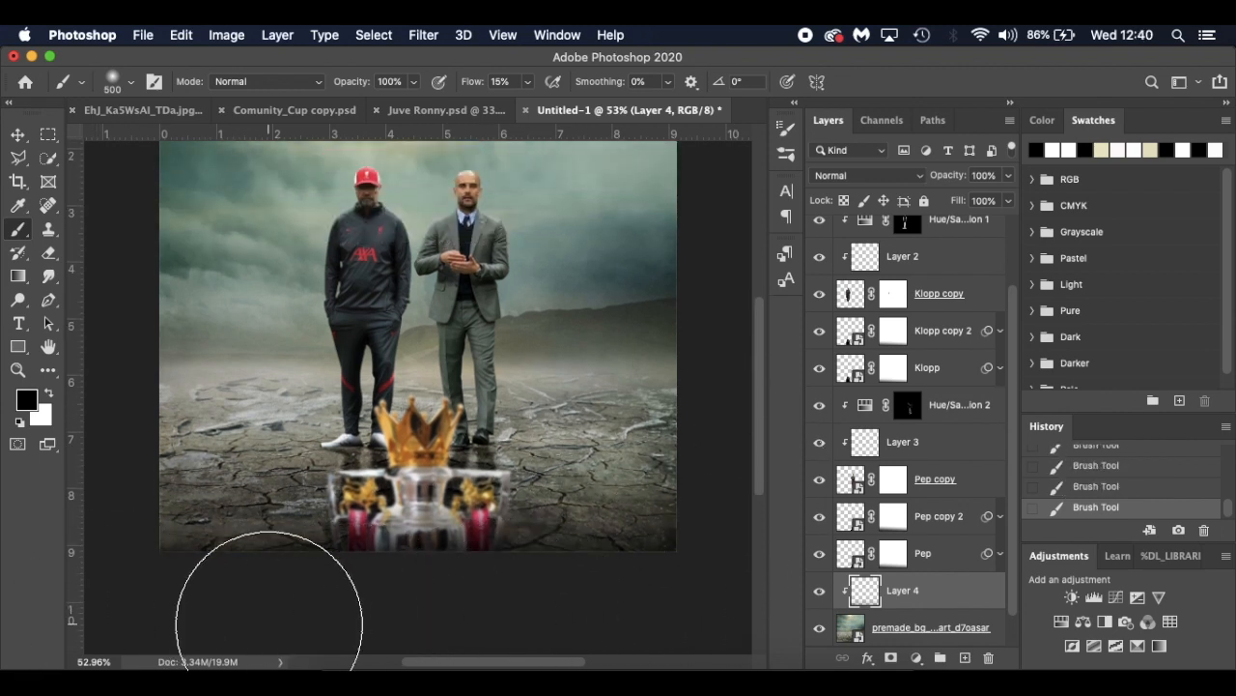
Compare the ground shading layer off and on and set its opacity to 83%
left_click(823, 593)
left_click(823, 592)
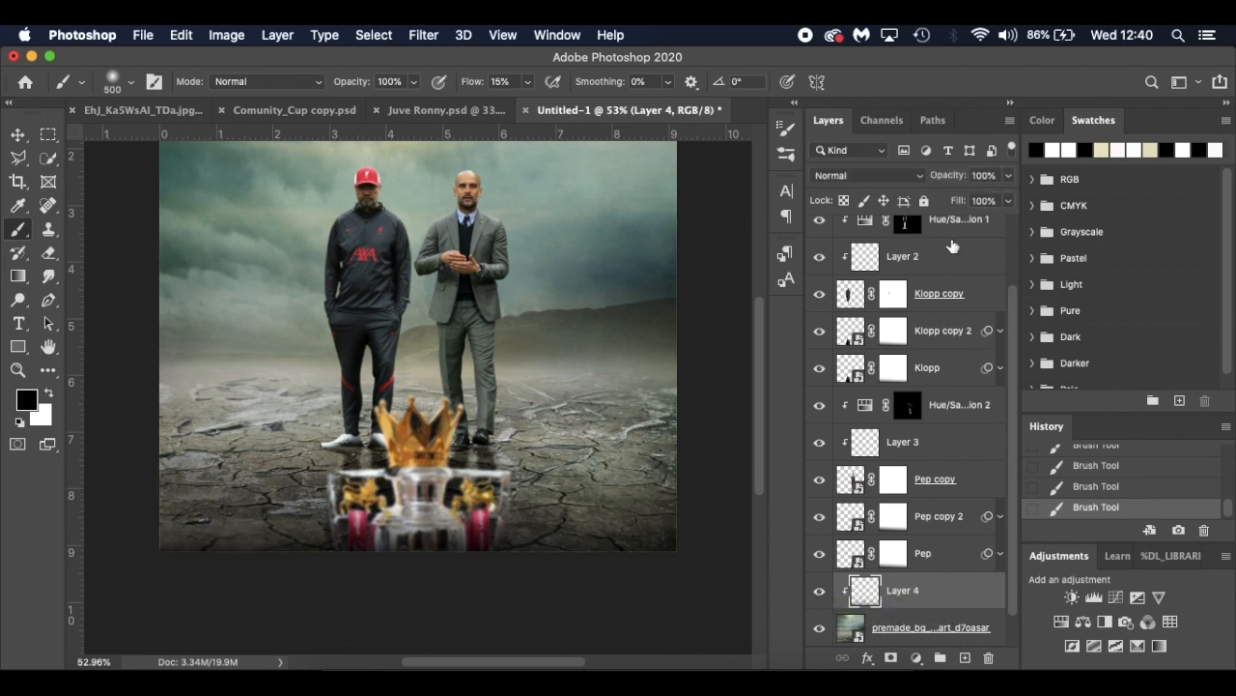
left_click_drag(946, 175, 942, 178)
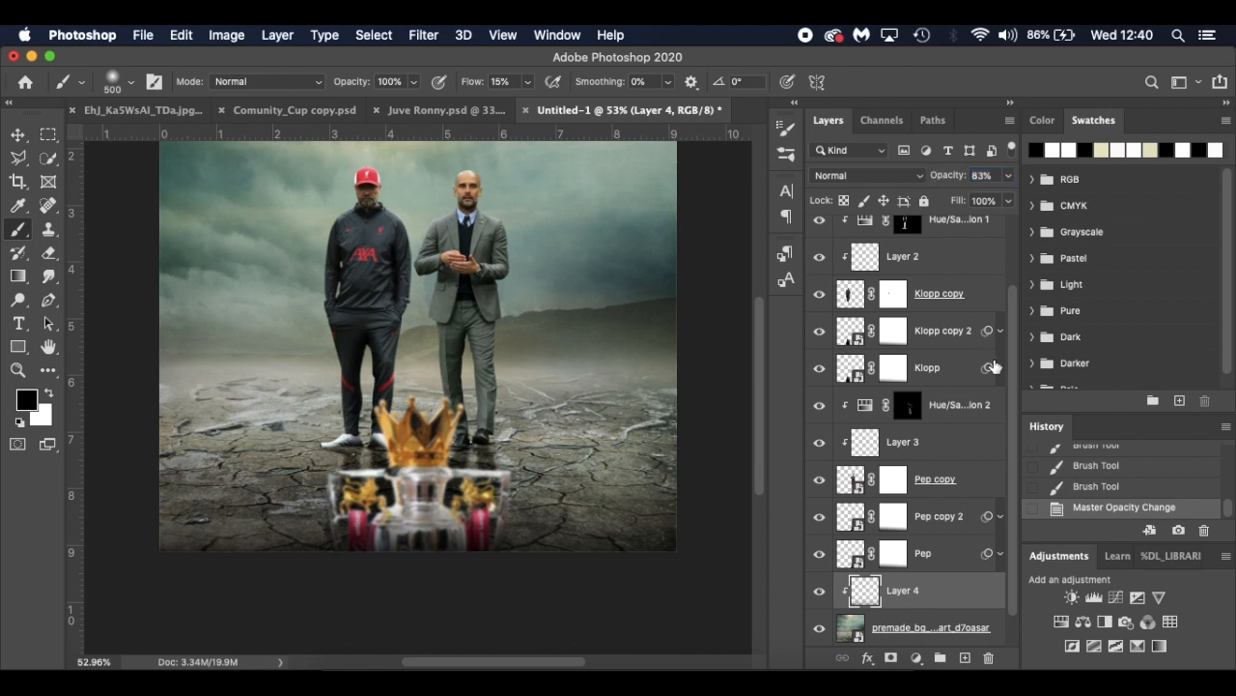
Add a new layer above the trophy's clipped shading layer and sample the pale yellow from the bright clouds as the foreground colour
scroll(919, 371, "up", 3)
left_click(952, 245)
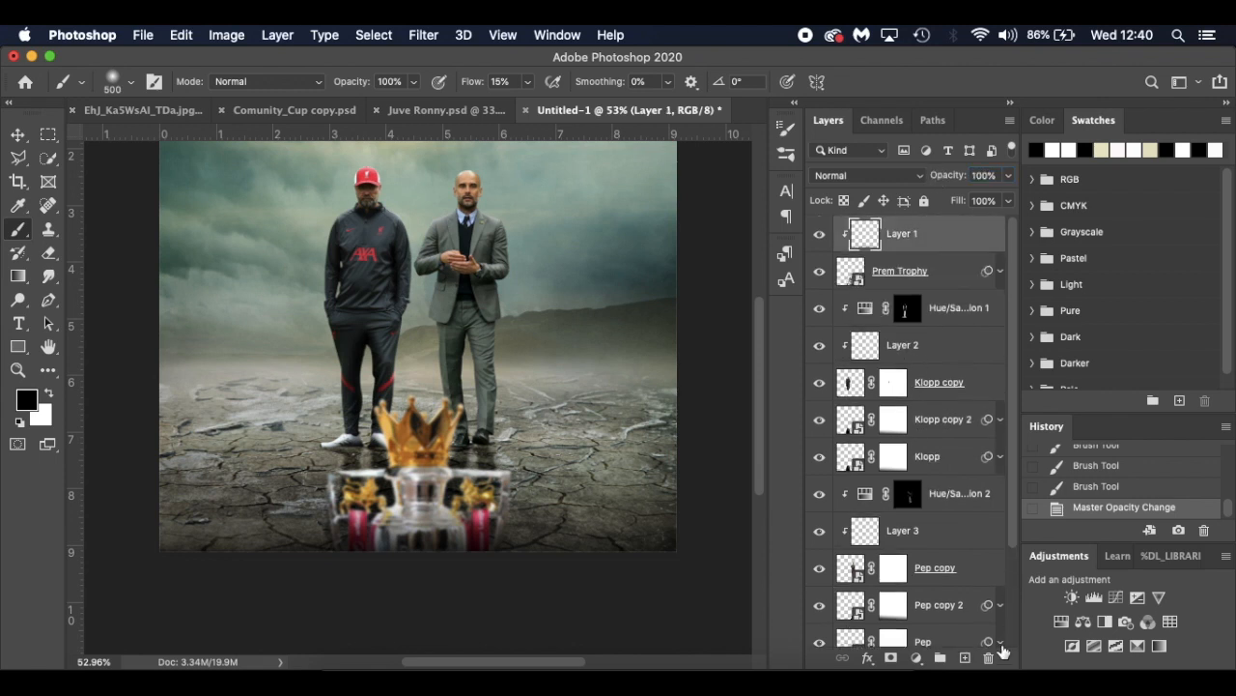
left_click(965, 658)
scroll(584, 256, "up", 3)
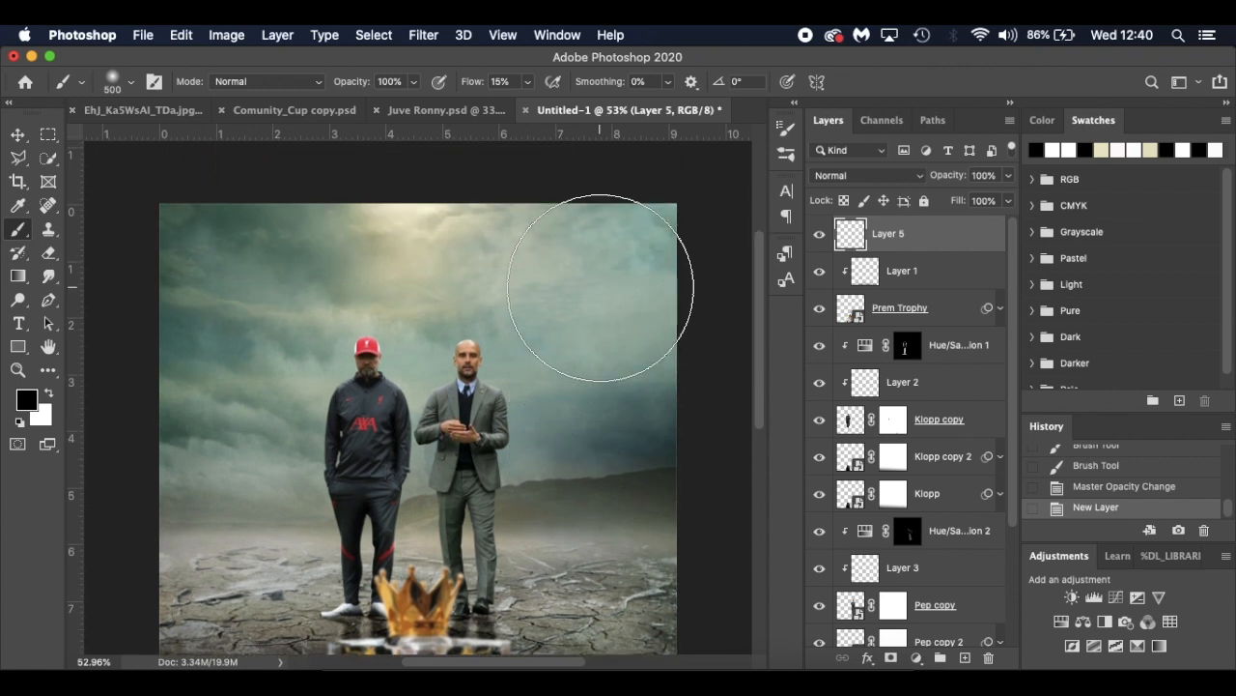
key("i")
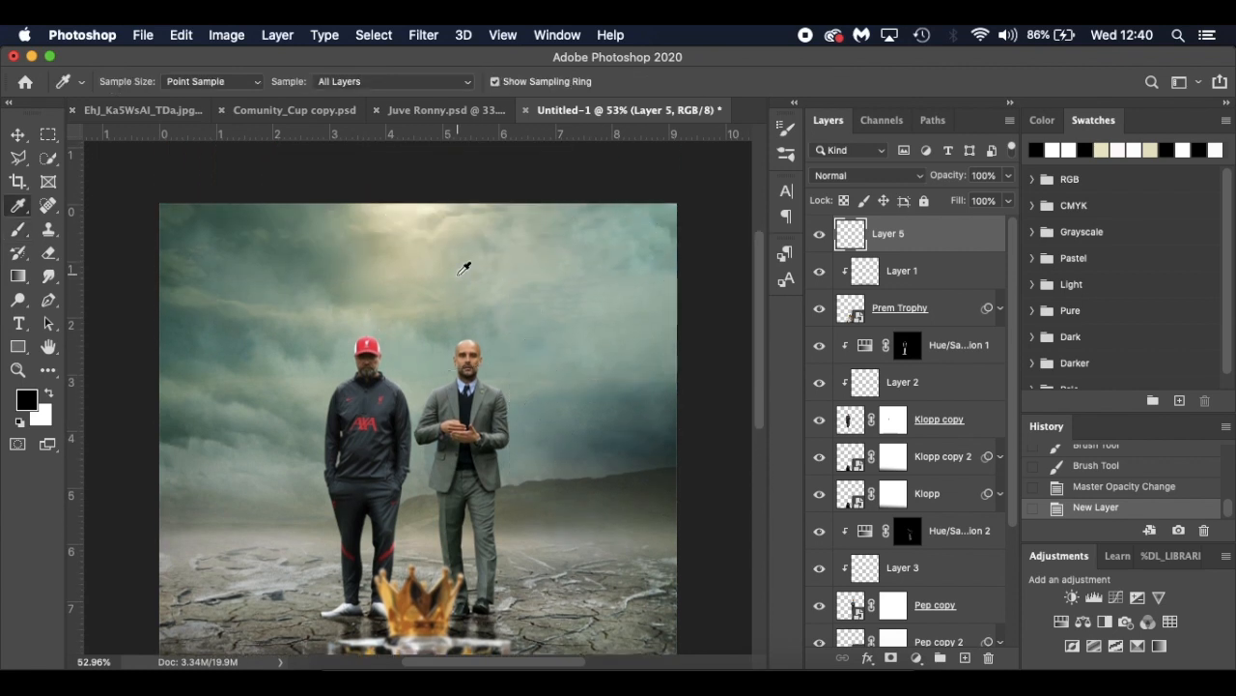
left_click(418, 233)
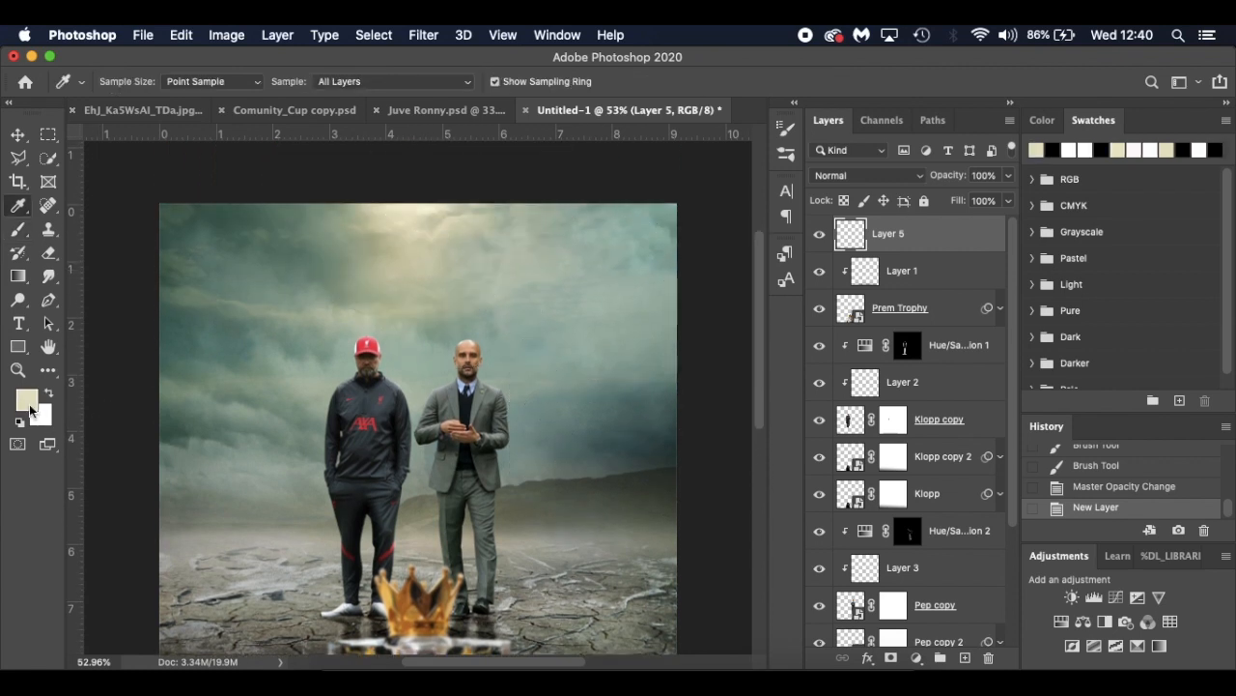
left_click(432, 224)
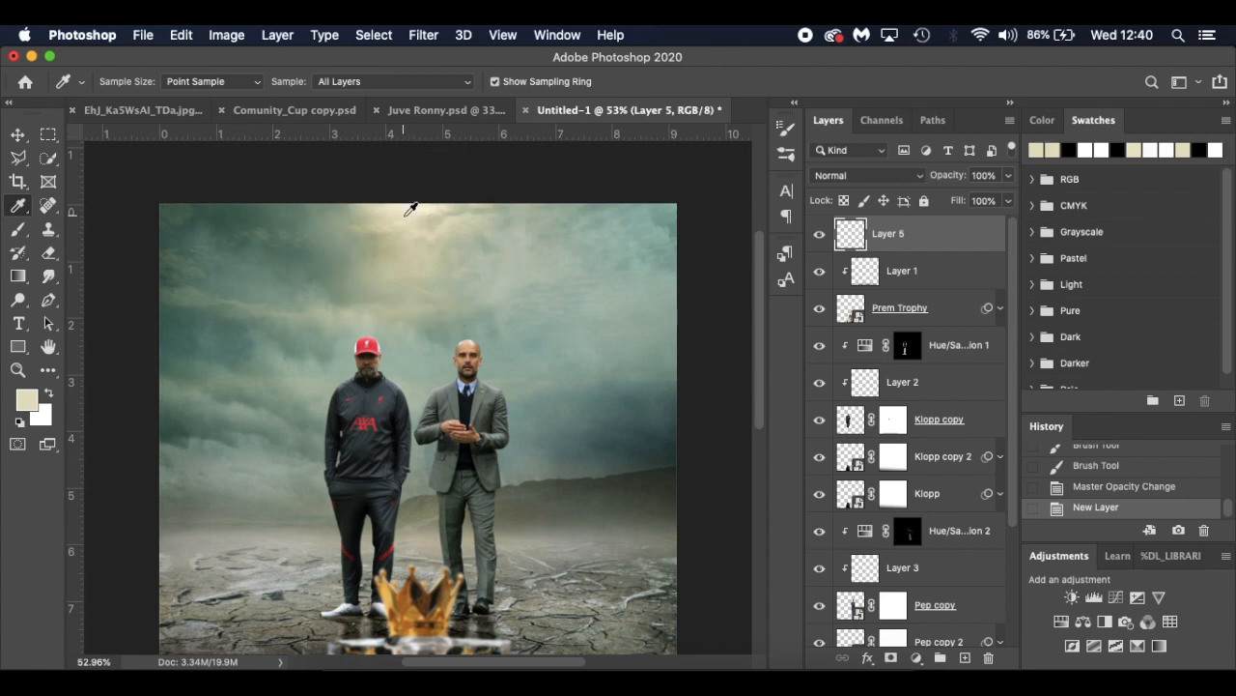
left_click(410, 209)
Paint a pale yellow glow over the bright top of the sky with a soft brush enlarged to 700 px at 15% flow
key("b")
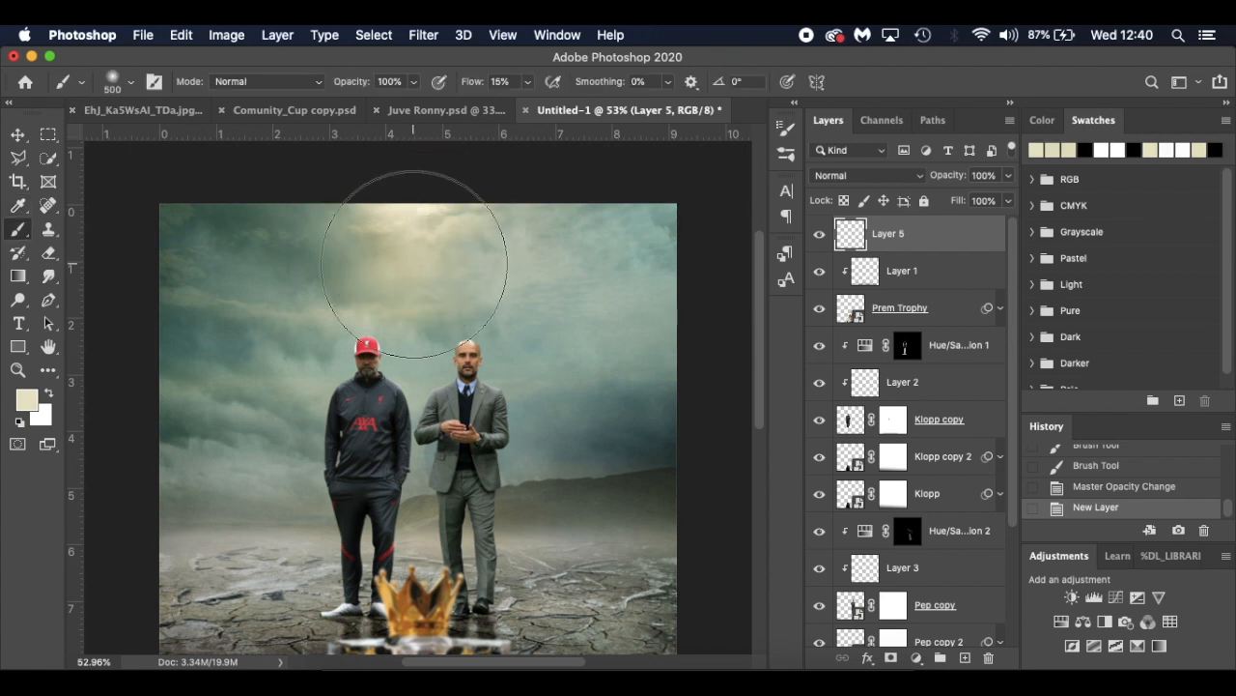
left_click_drag(414, 151, 416, 211)
left_click(415, 210)
key("bracketright")
key("bracketright")
left_click(415, 210)
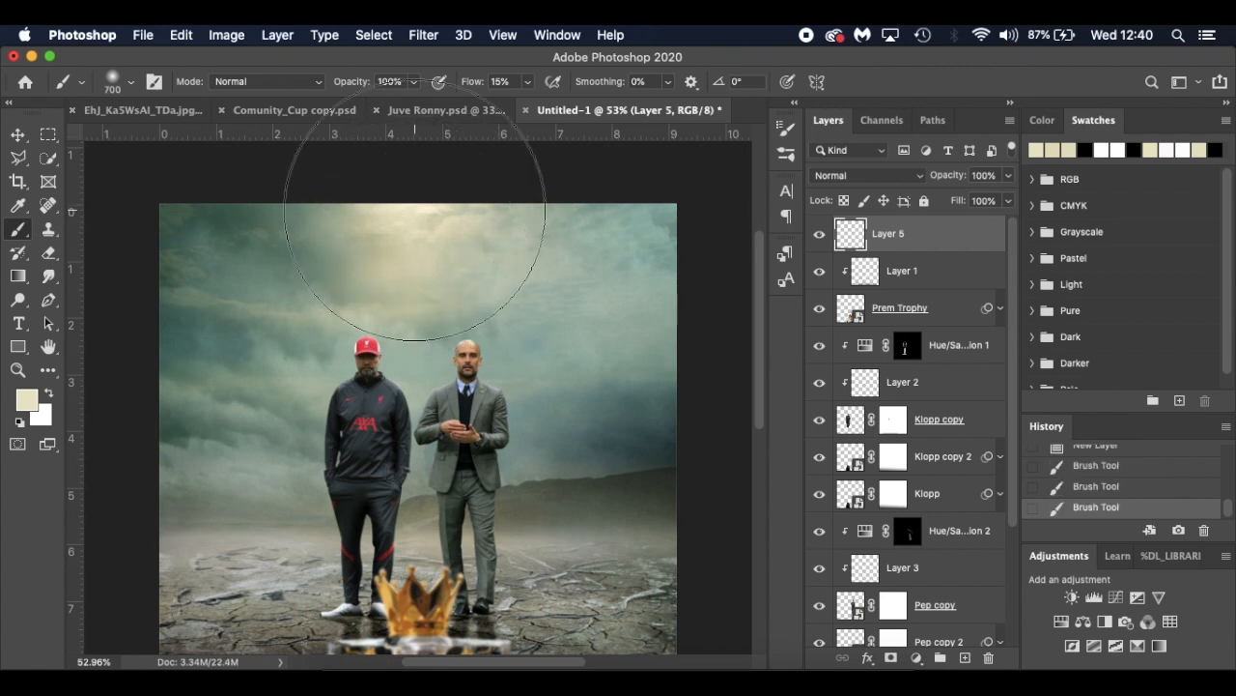
left_click(416, 210)
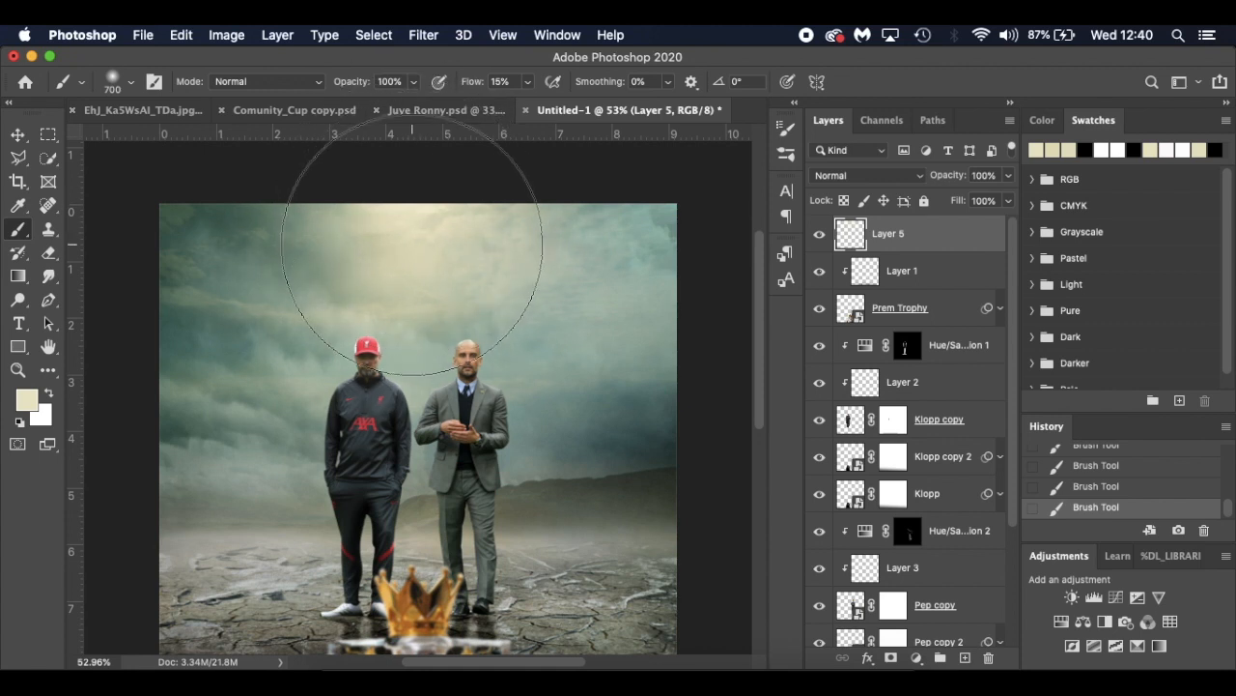
Compare the sky glow layer off and on and nudge it slightly to the left
left_click(820, 235)
left_click(819, 236)
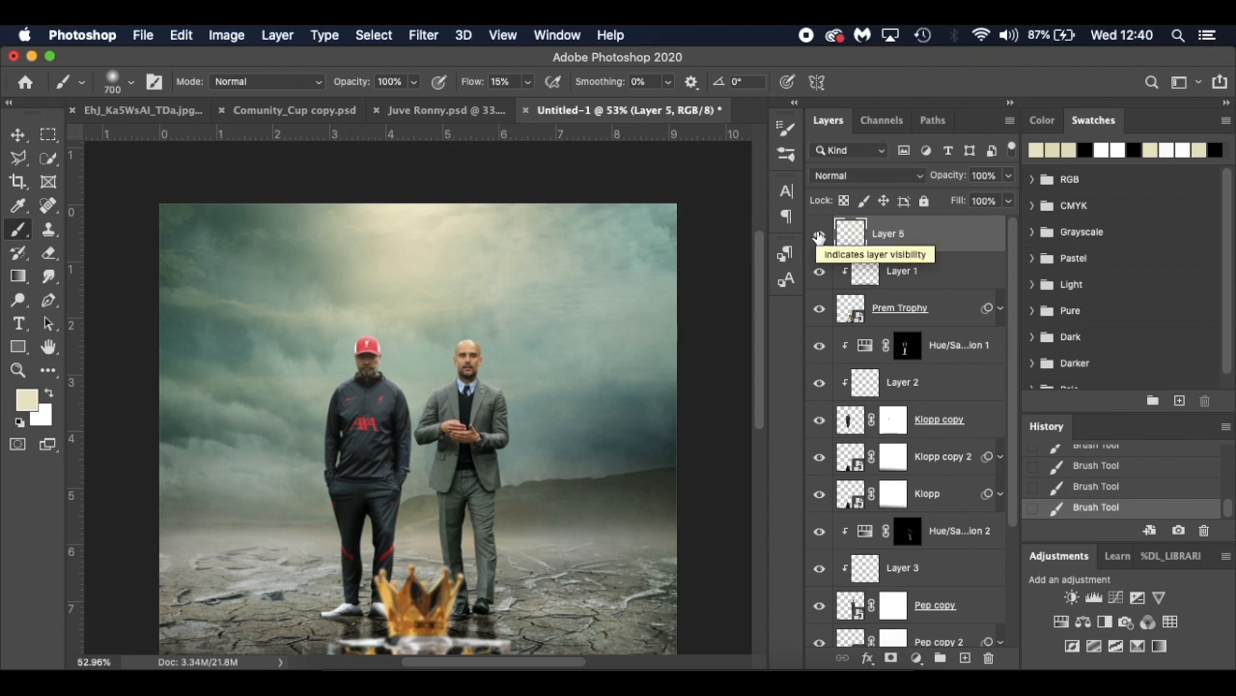
key("v")
key("Left")
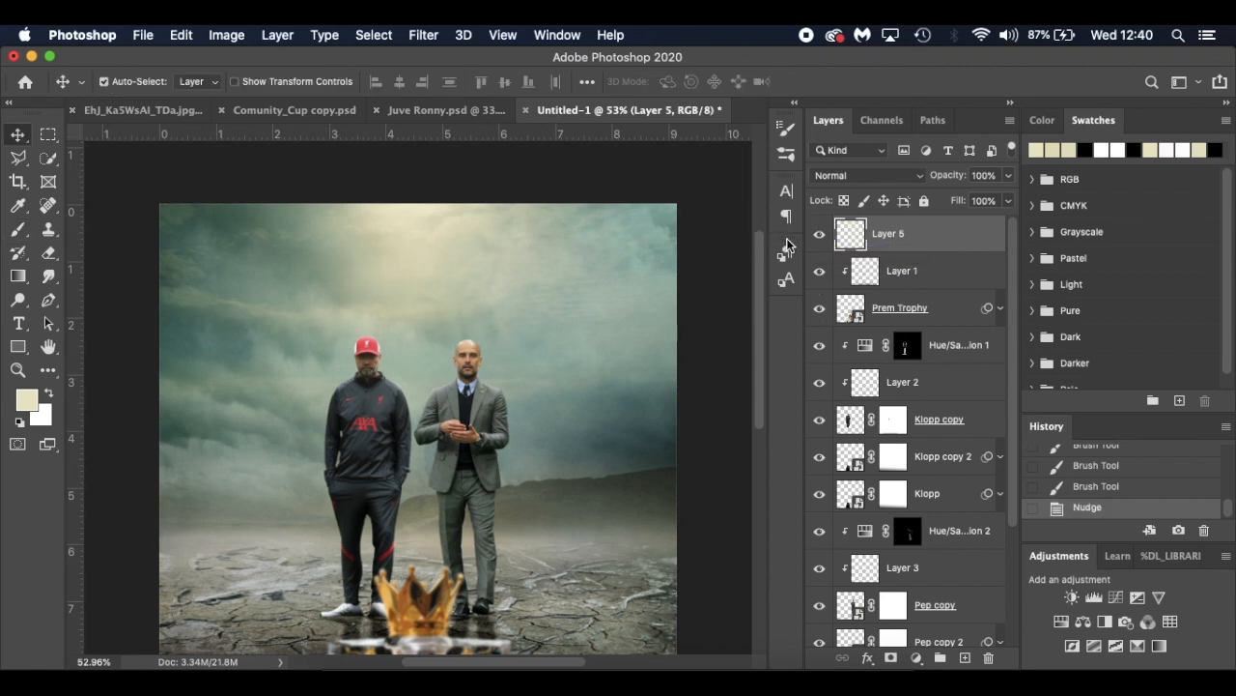
key("super+0")
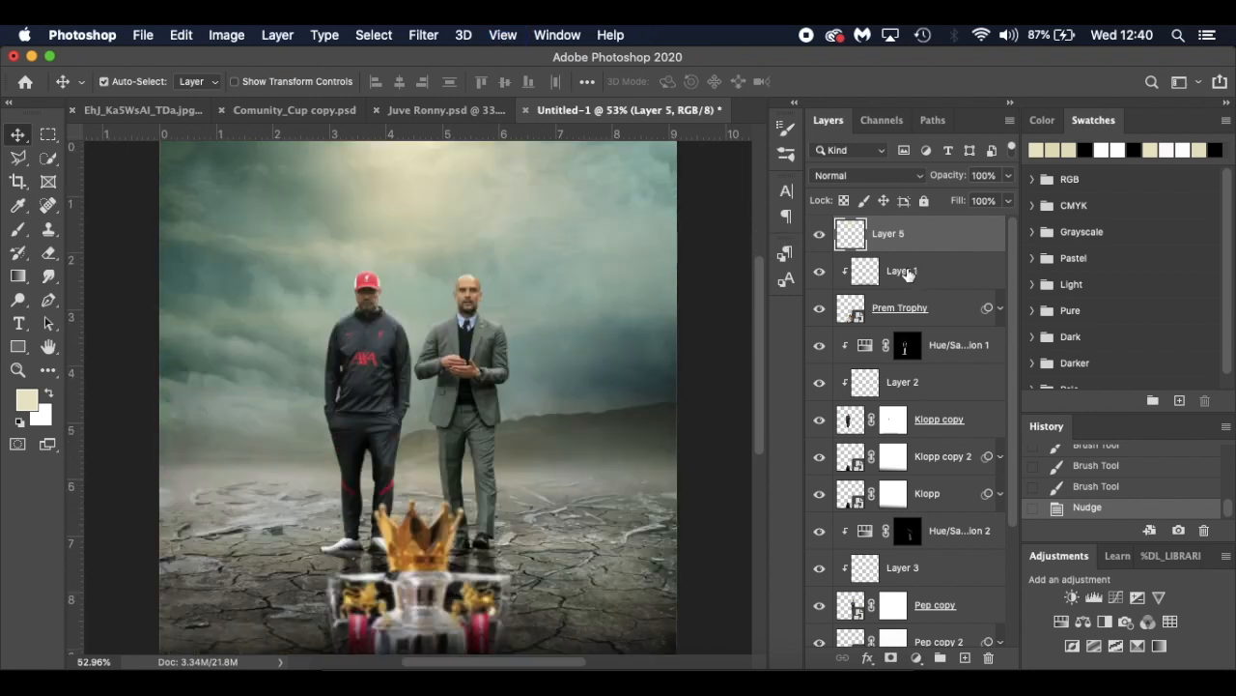
Add a Color Lookup adjustment layer above the glow layer and load the FallColors.look 3D LUT
left_click(915, 658)
left_click(967, 537)
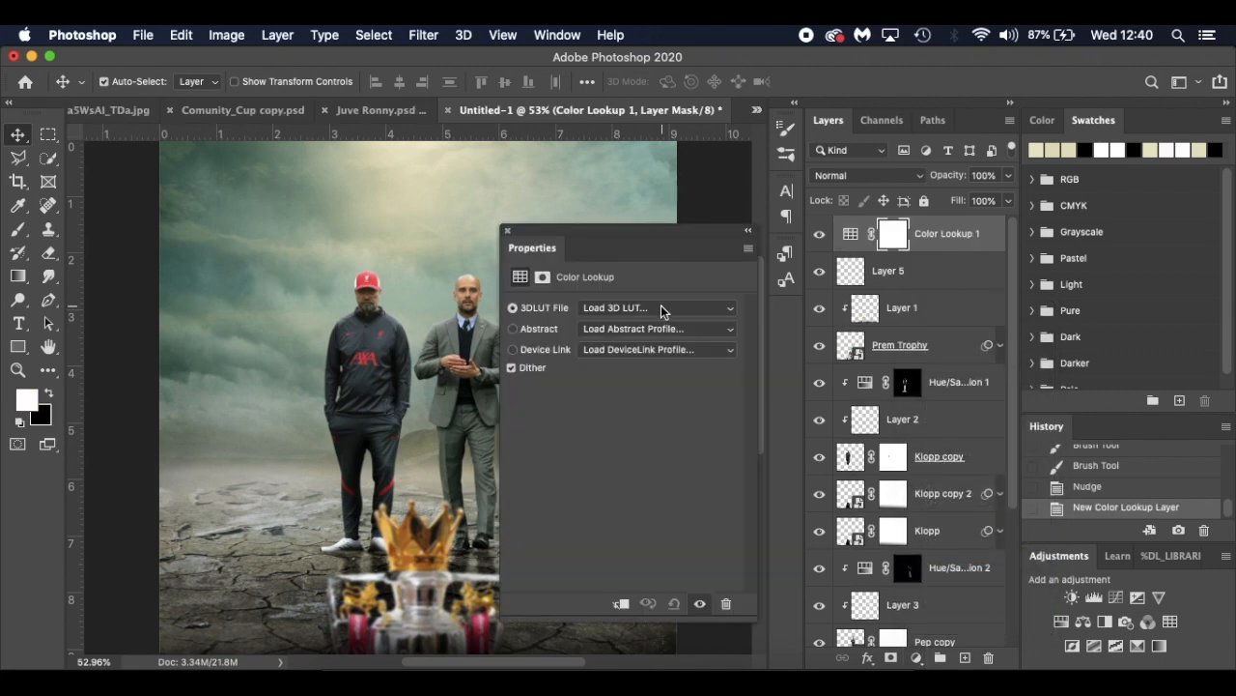
left_click(661, 305)
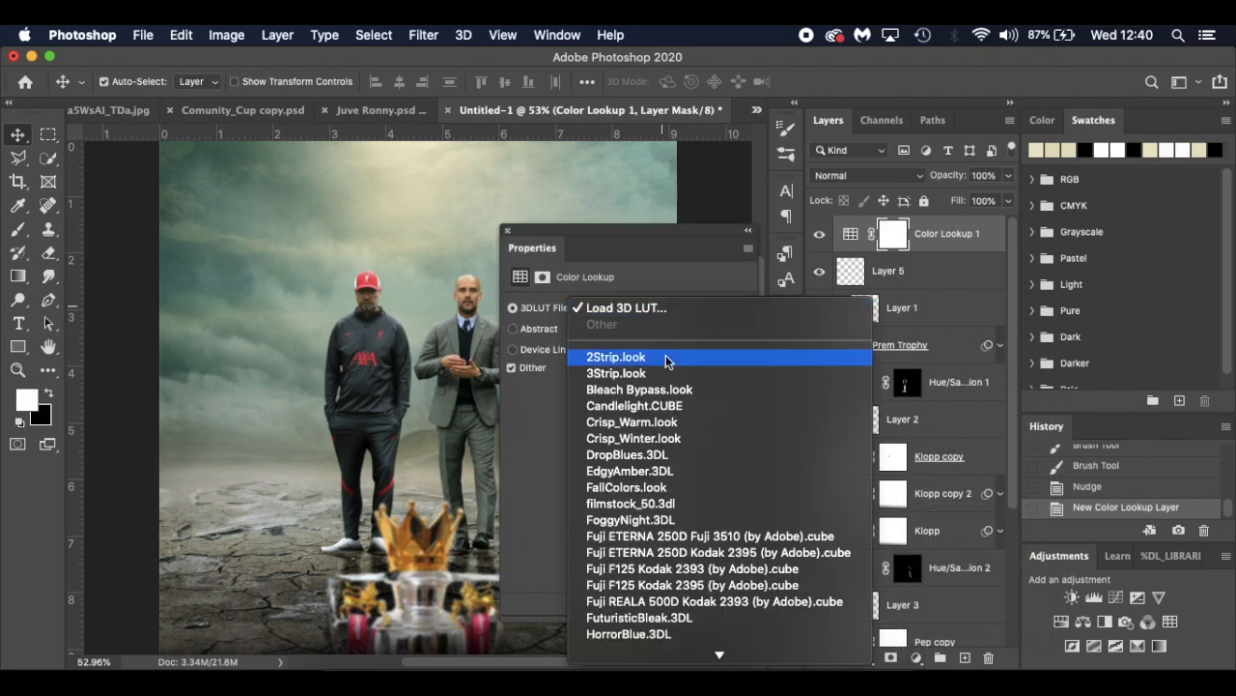
left_click(685, 487)
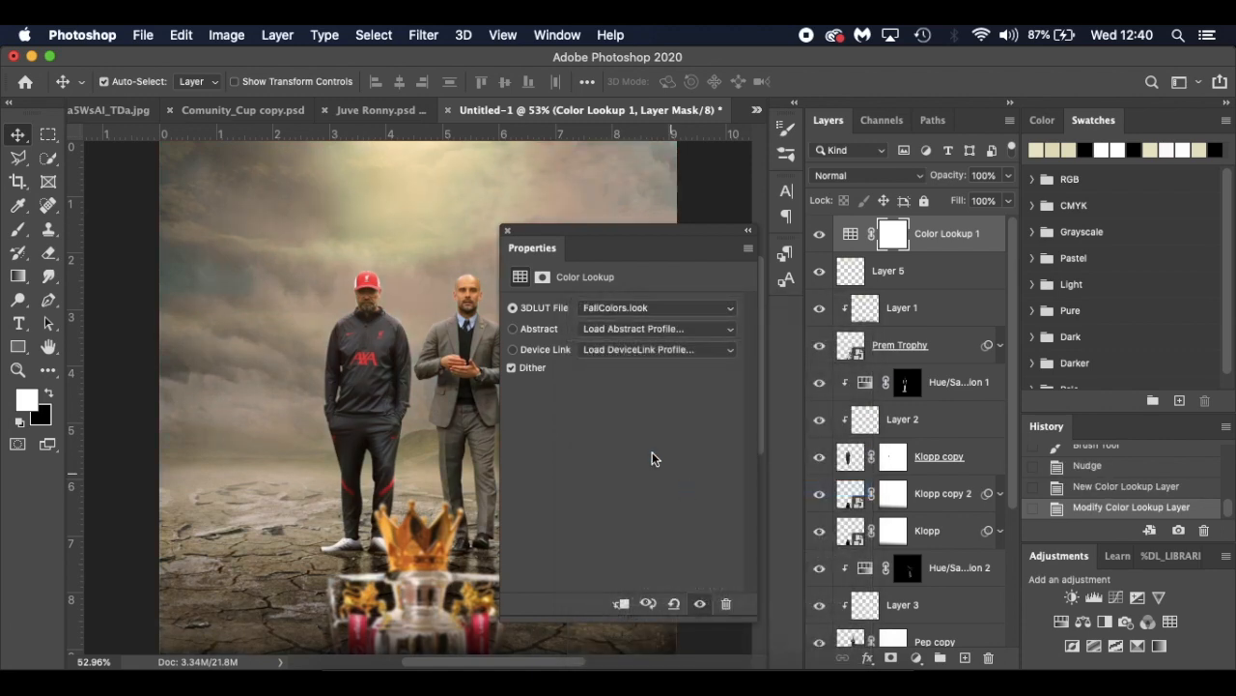
Check the Color Lookup layer's LUT, blend mode and opacity in Comunity_Cup copy.psd, and return to the Untitled-1 document
left_click(263, 110)
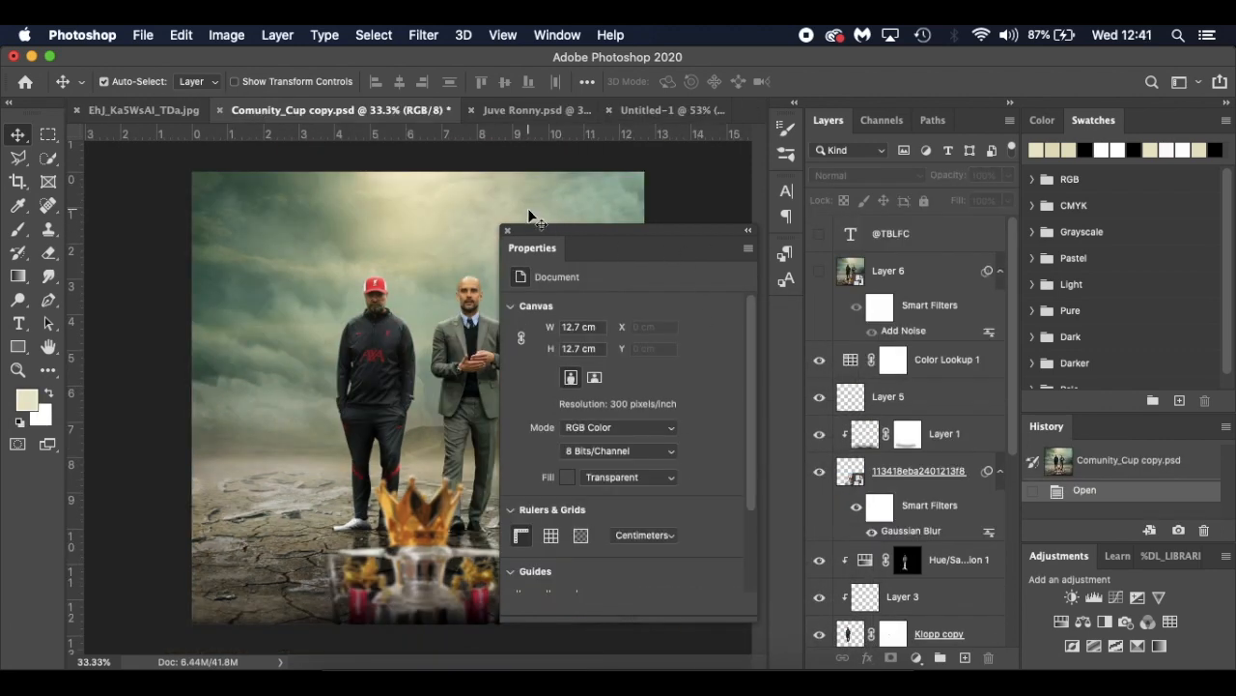
left_click(508, 230)
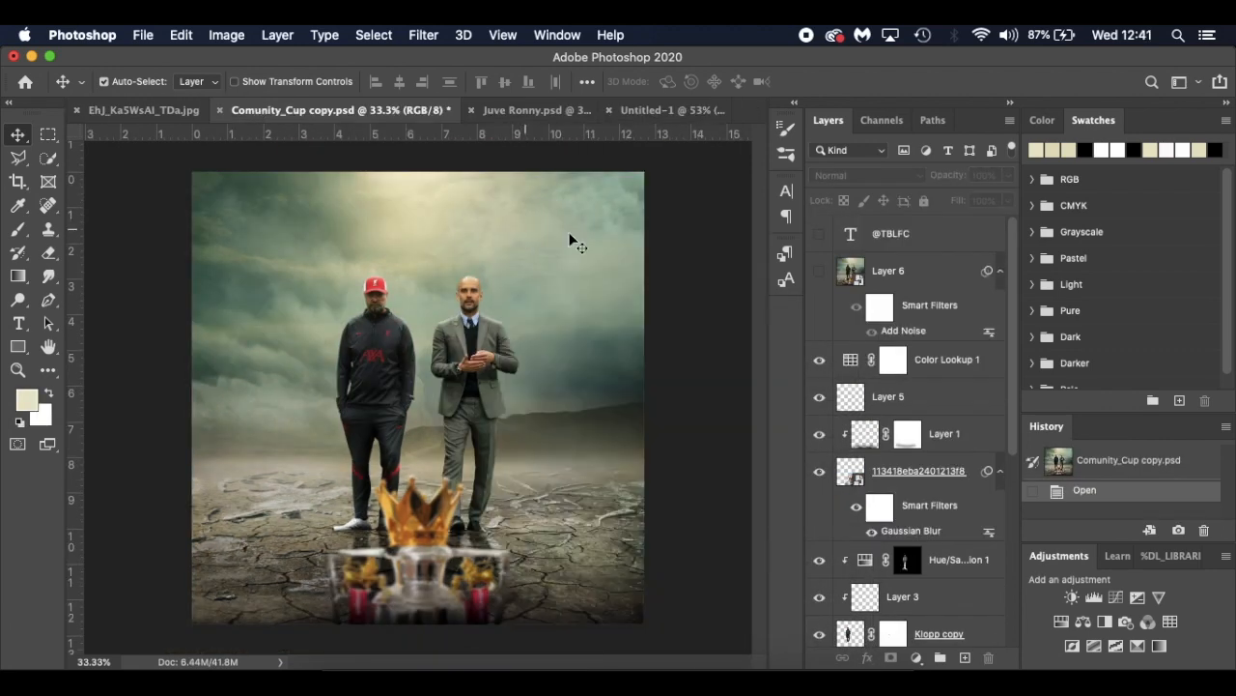
double_click(852, 360)
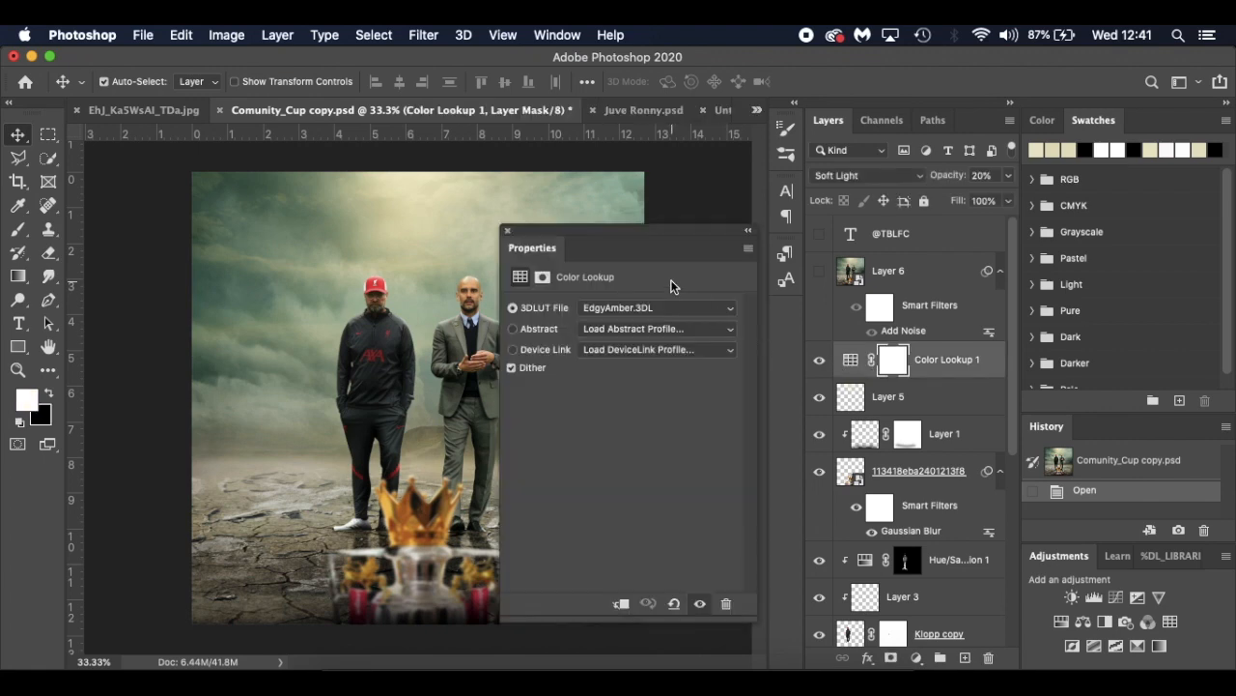
left_click(507, 230)
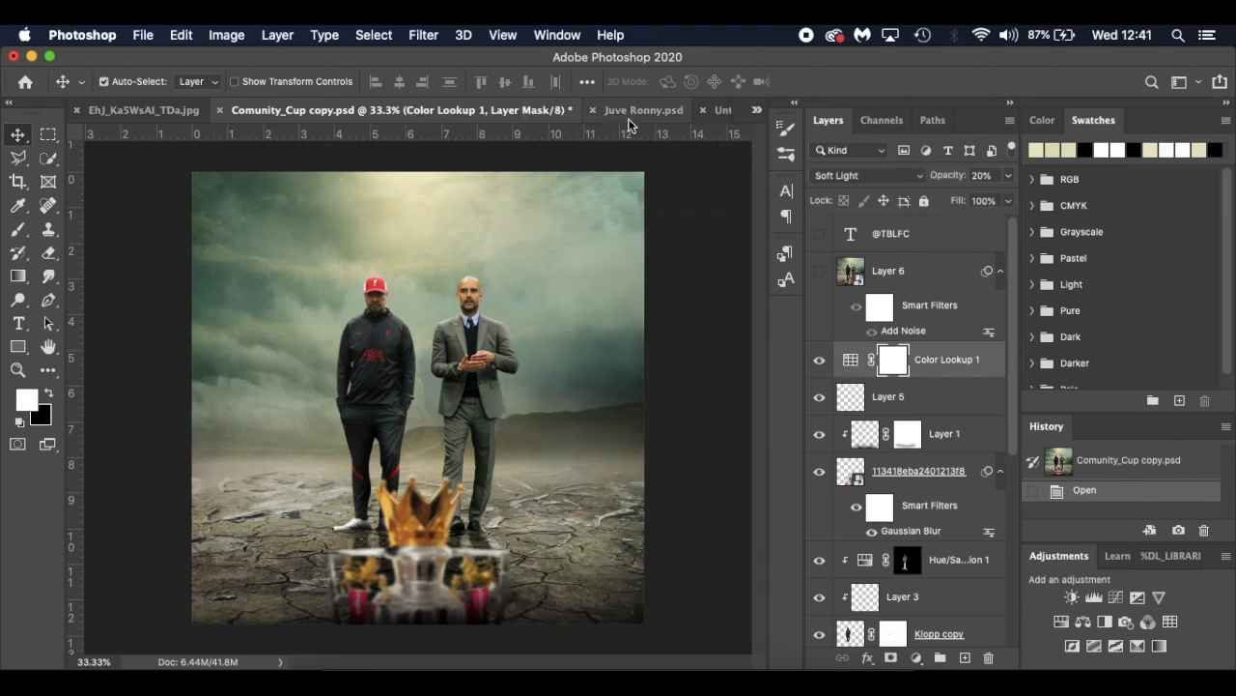
left_click(721, 110)
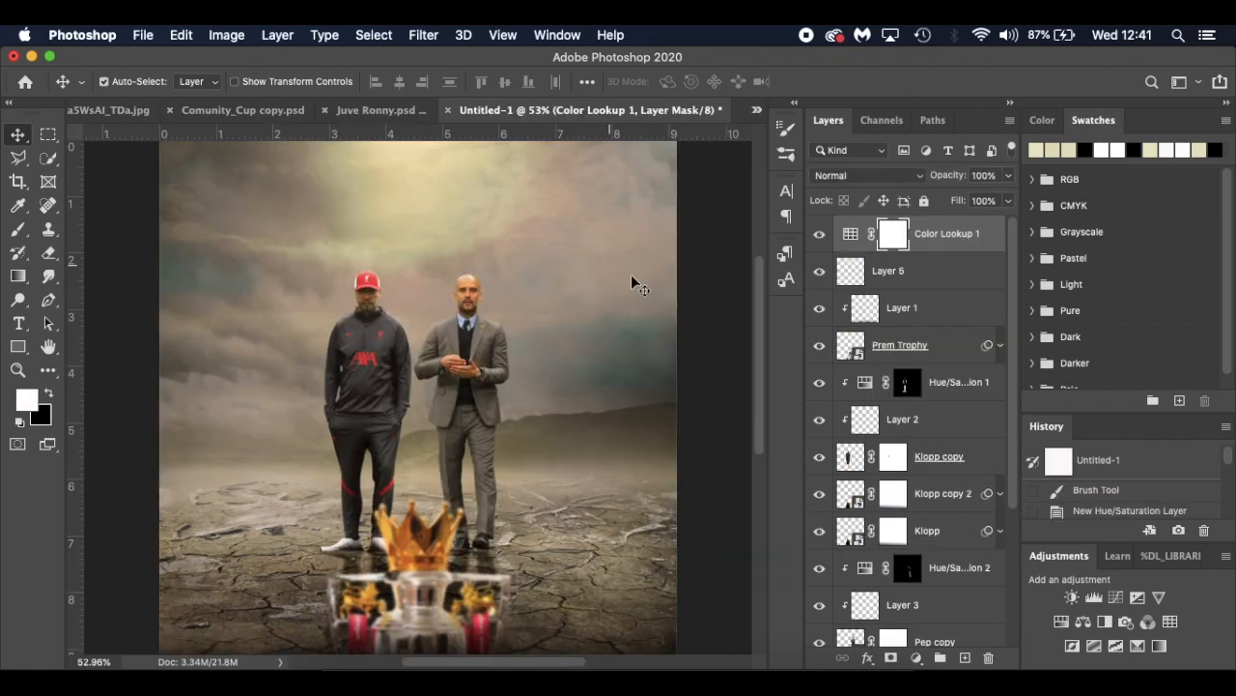
Change the Color Lookup layer's 3D LUT to EdgyAmber.3DL
double_click(850, 238)
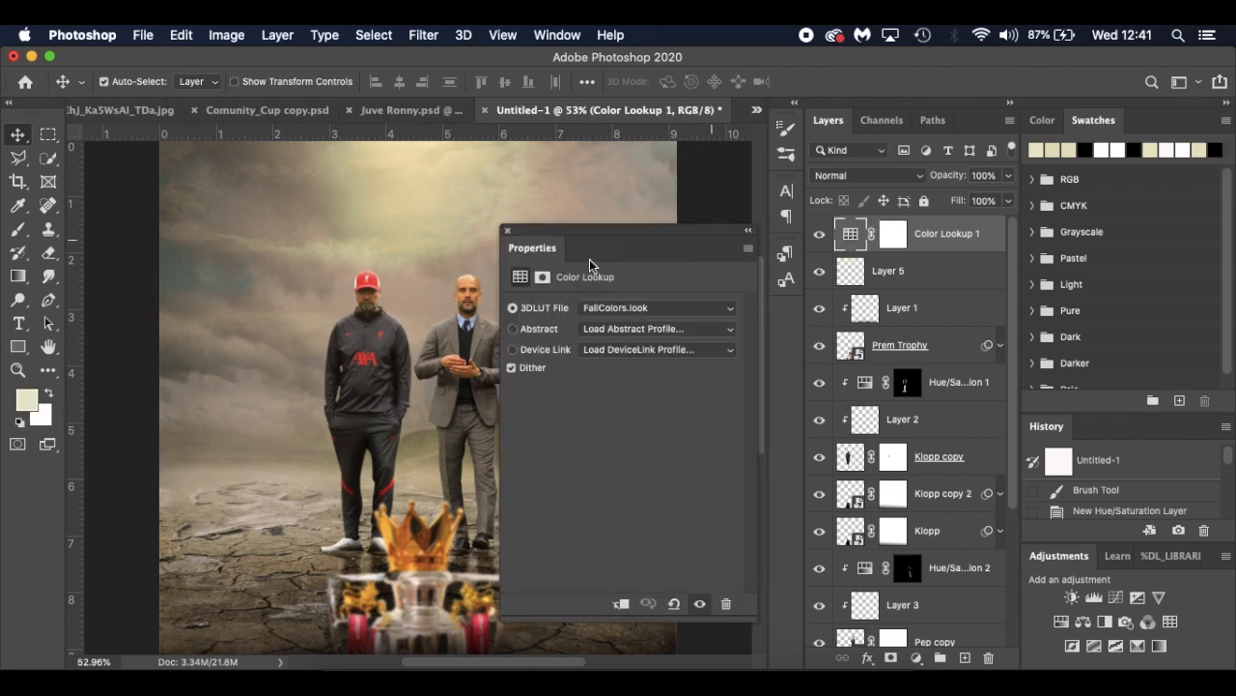
left_click(621, 309)
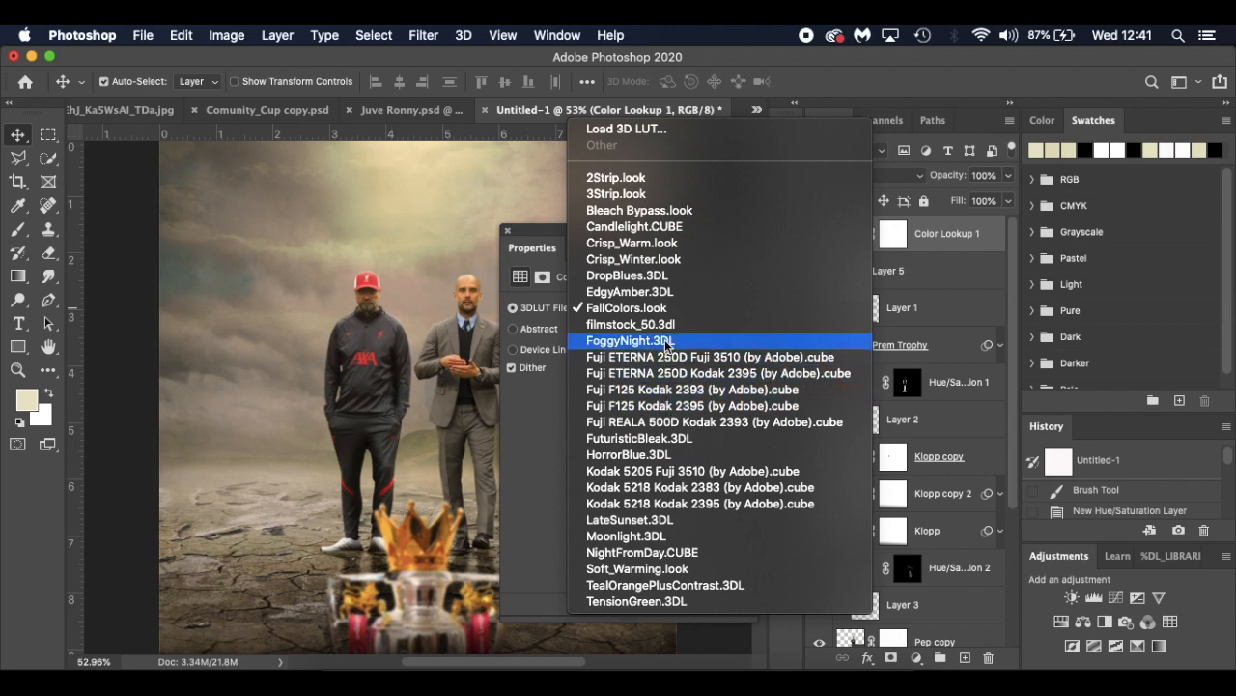
left_click(663, 292)
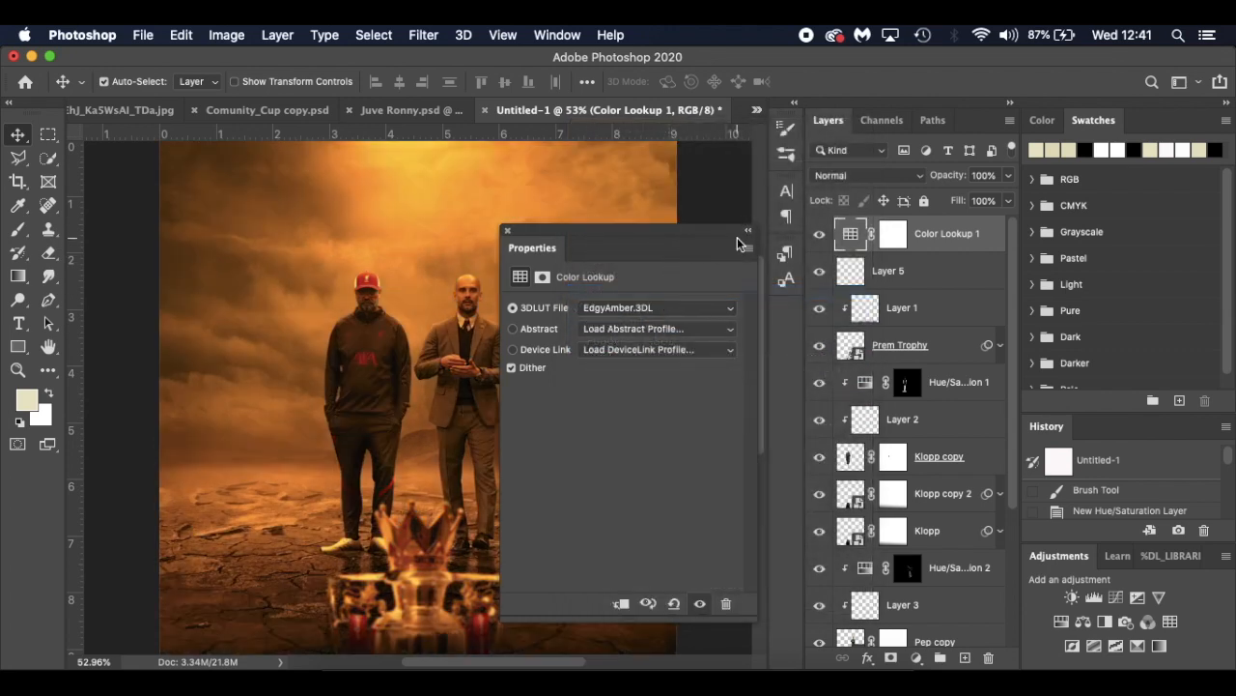
left_click(508, 232)
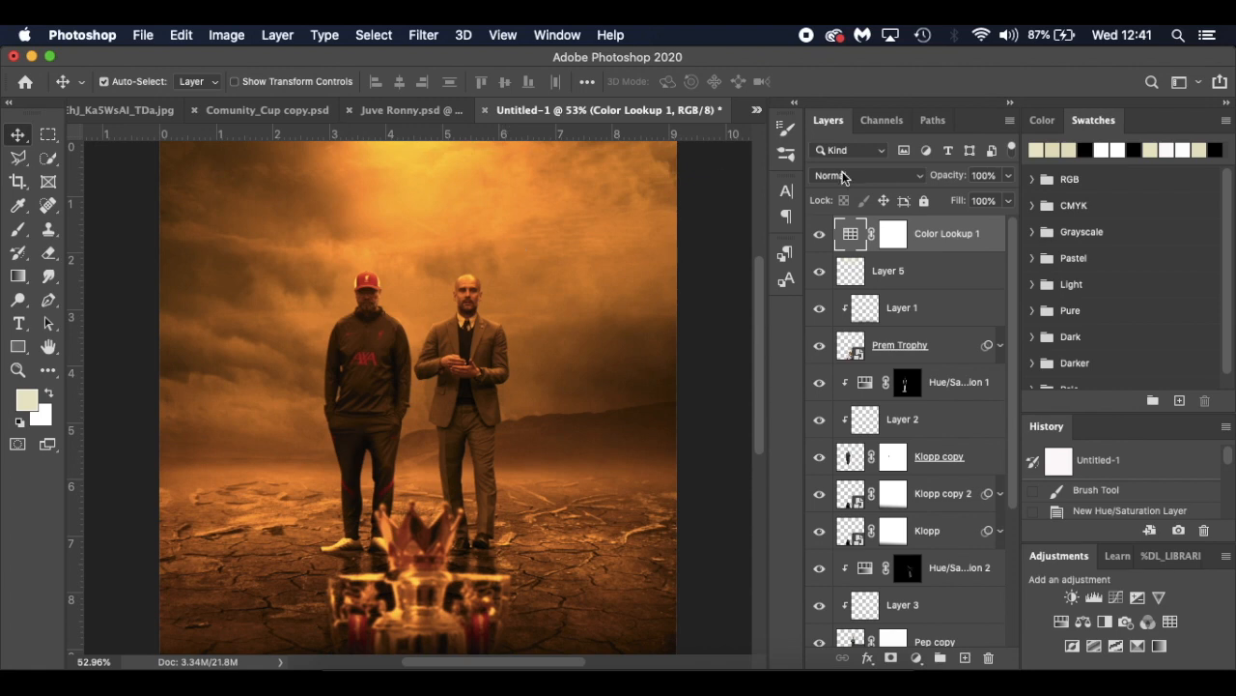
Set the Color Lookup layer's blend mode to Soft Light and its opacity to 20%
left_click(867, 175)
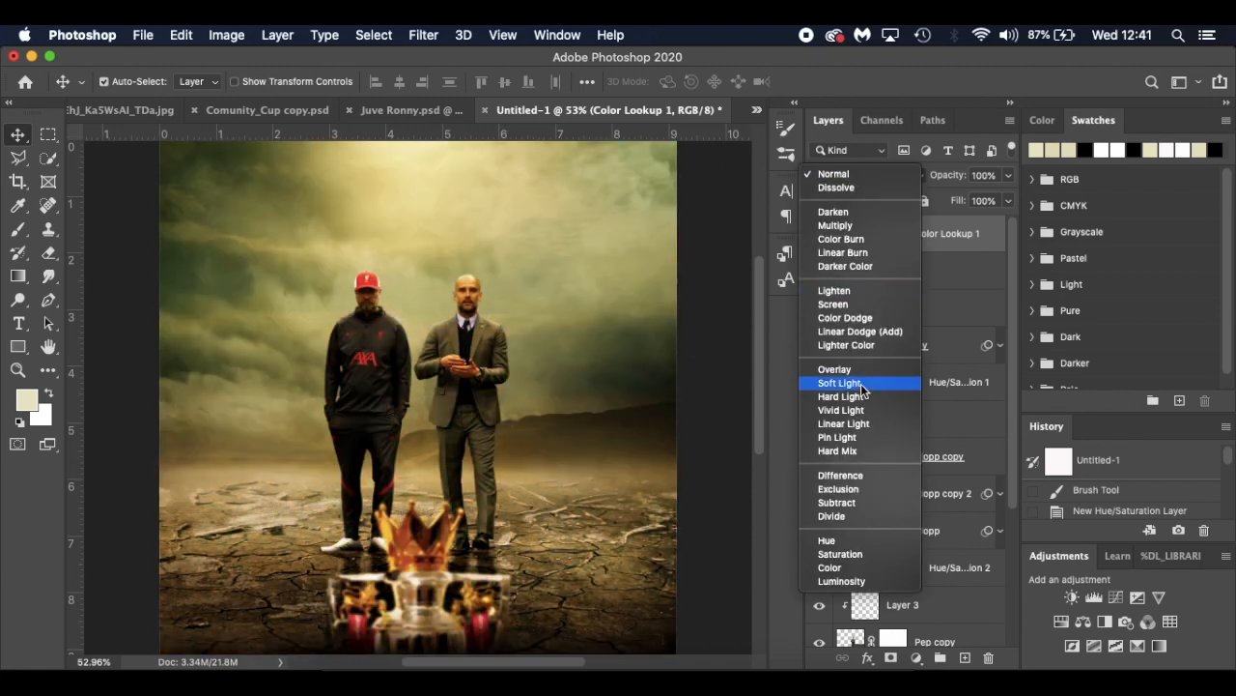
left_click(860, 383)
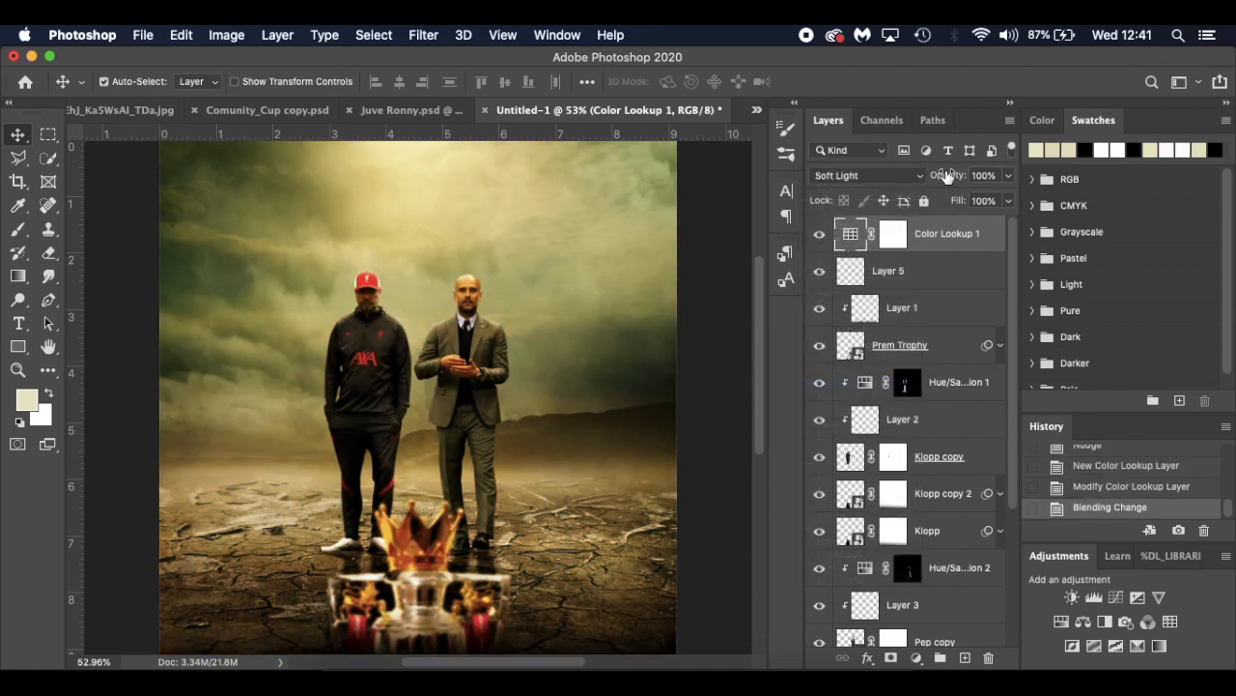
left_click_drag(947, 176, 873, 181)
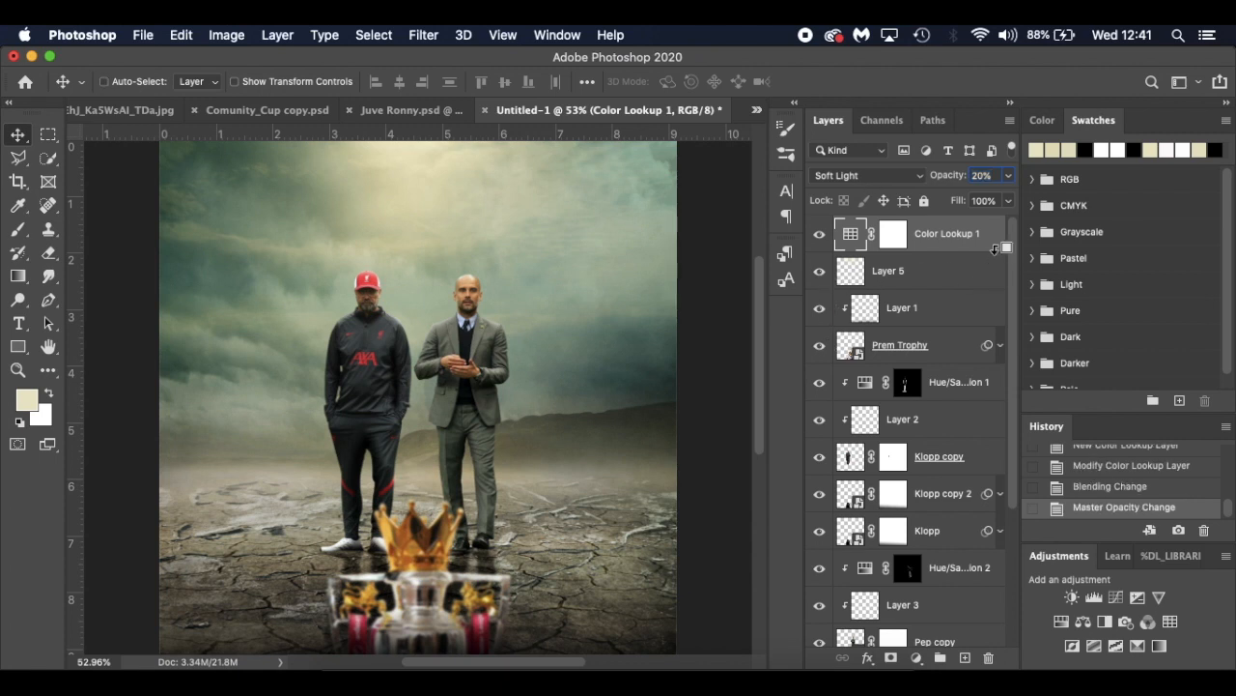
Stamp all visible layers into a new top layer and convert it to a smart object
key("super+shift+alt+e")
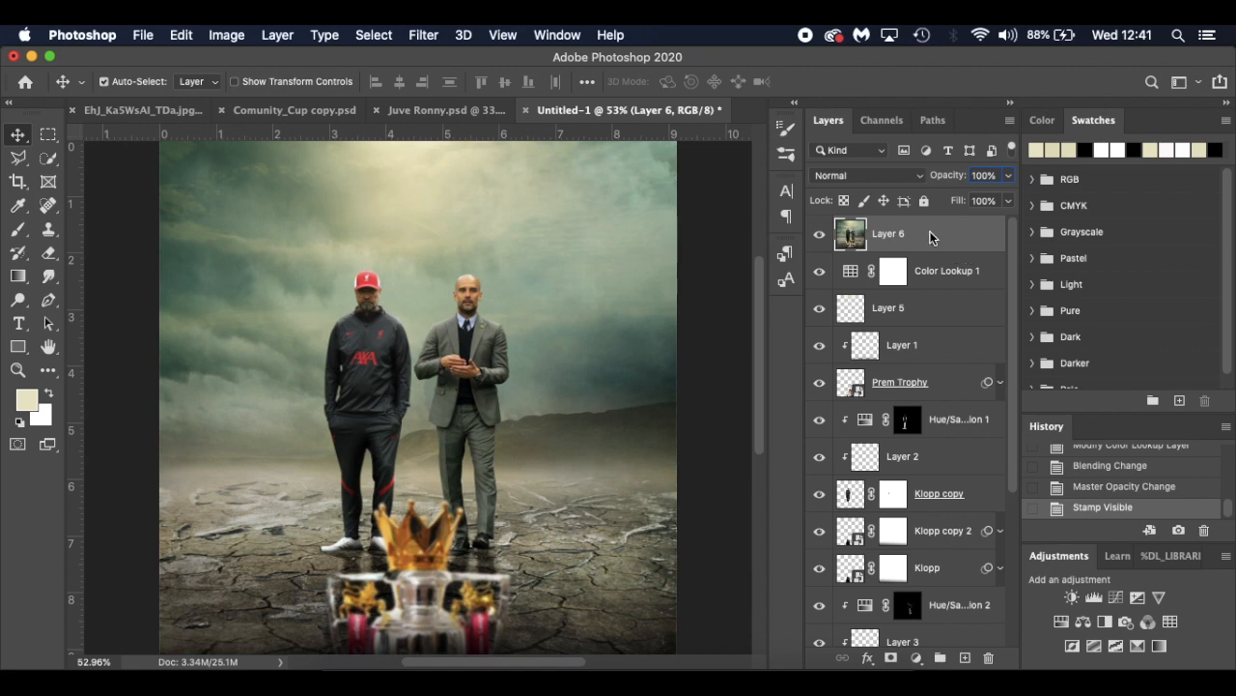
right_click(931, 235)
left_click(980, 468)
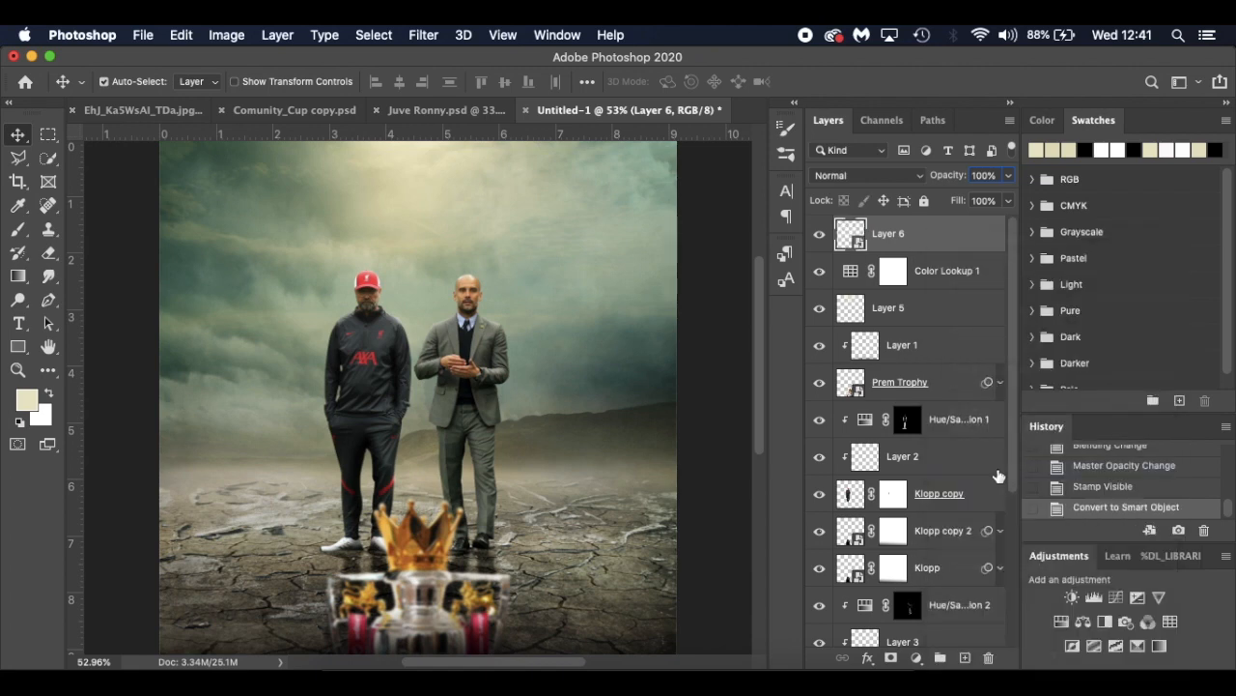
Apply an Add Noise filter of 3% with Gaussian distribution and Monochromatic on to the stamped smart object
left_click(425, 35)
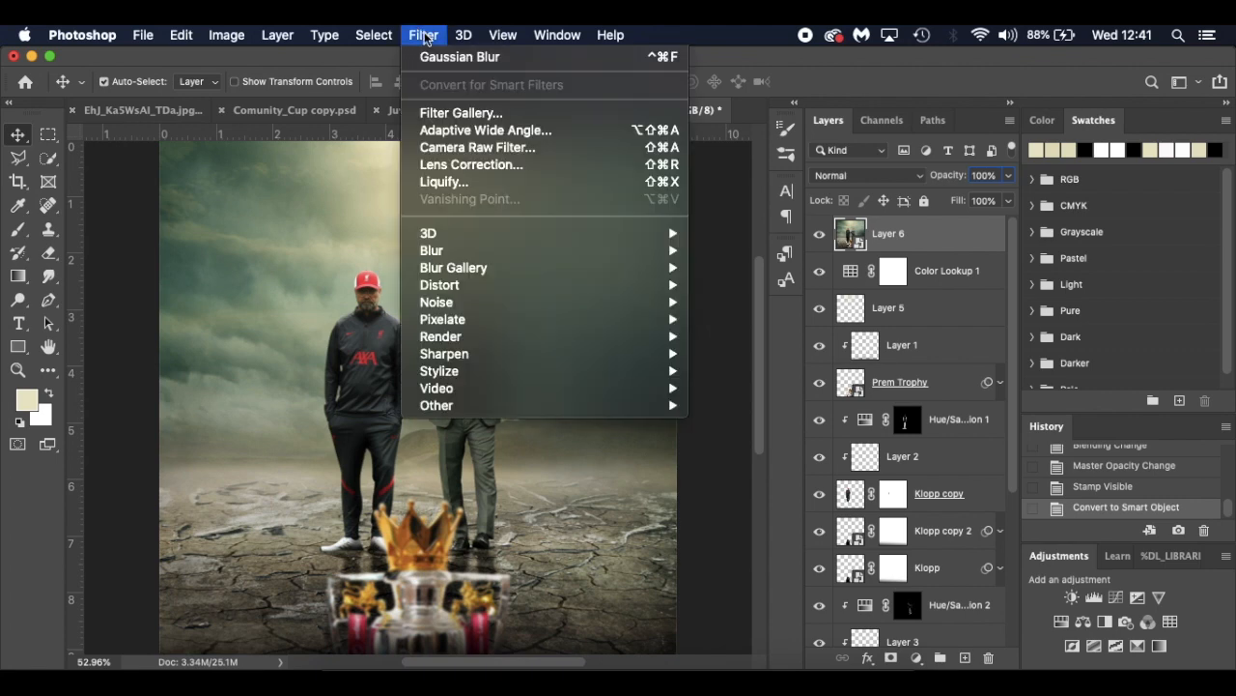
mouse_move(500, 323)
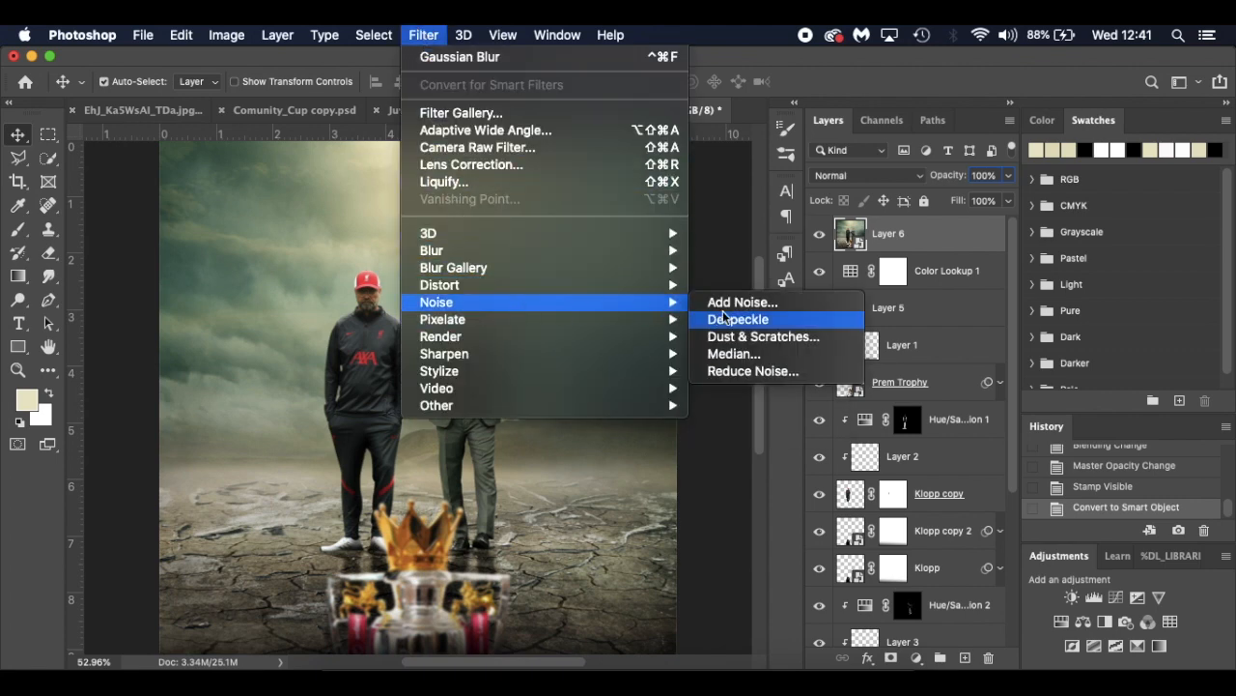
left_click(724, 300)
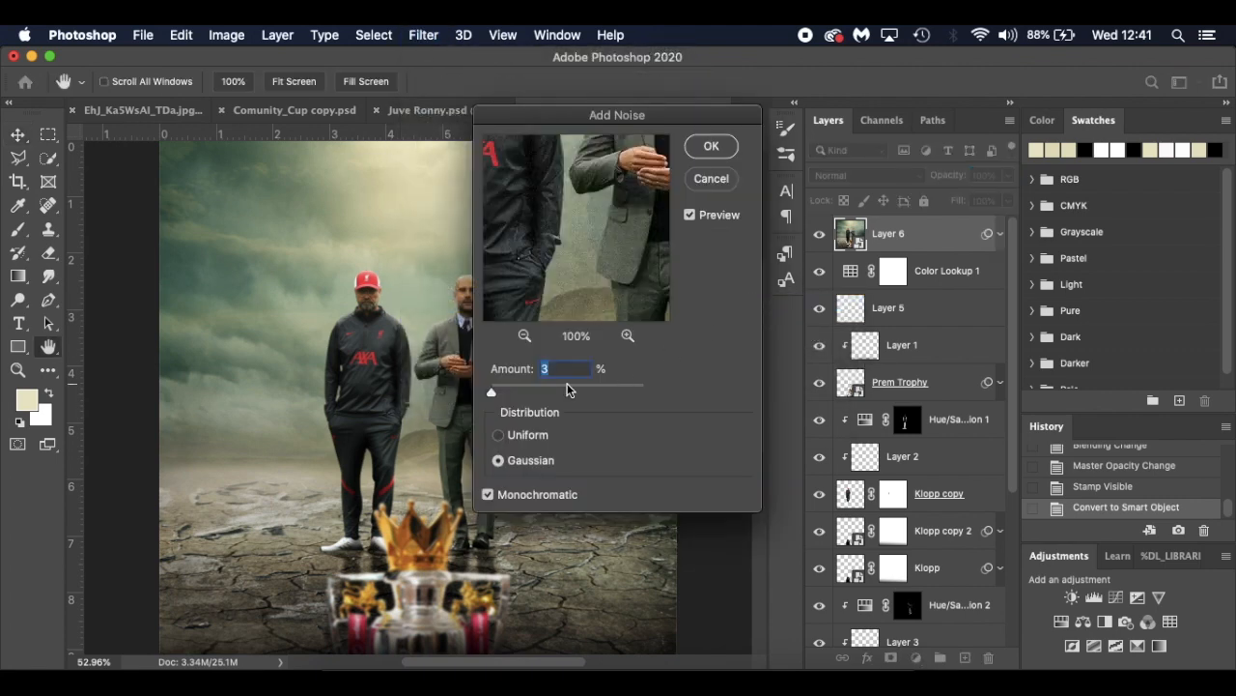
left_click(710, 148)
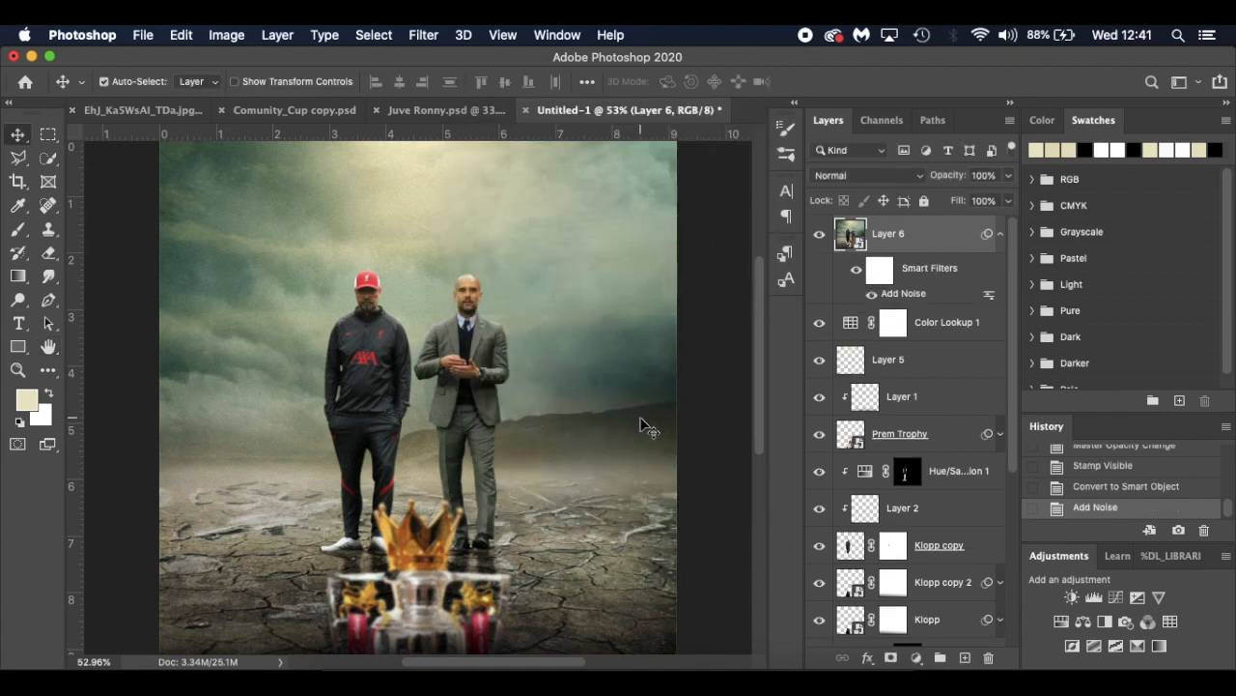